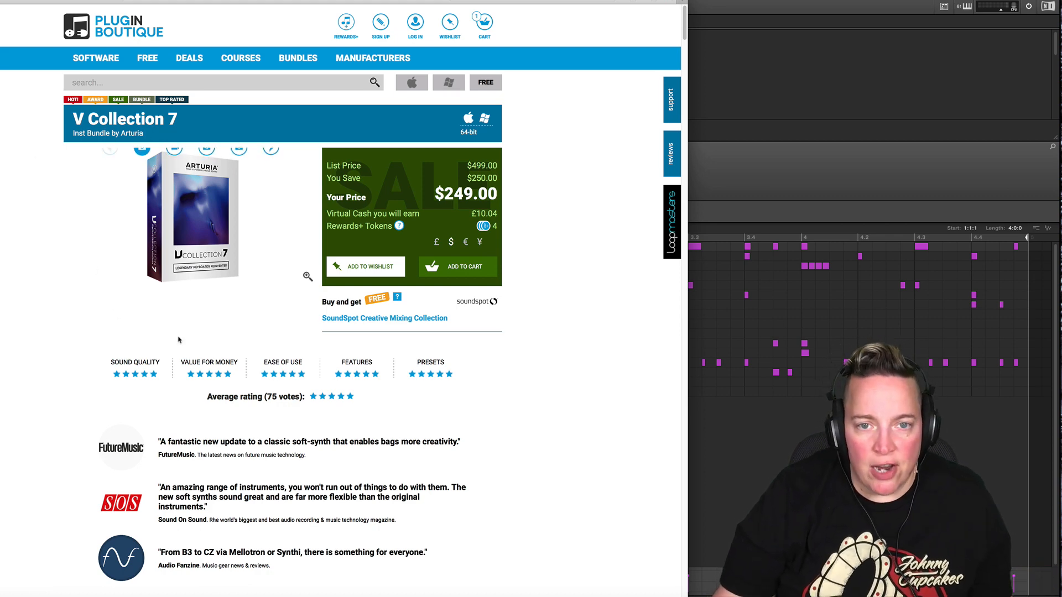
- Read through the V Collection 7 product page, from the ratings and overview down to the feature list
scroll(209, 349, down, 3)
scroll(206, 360, down, 10)
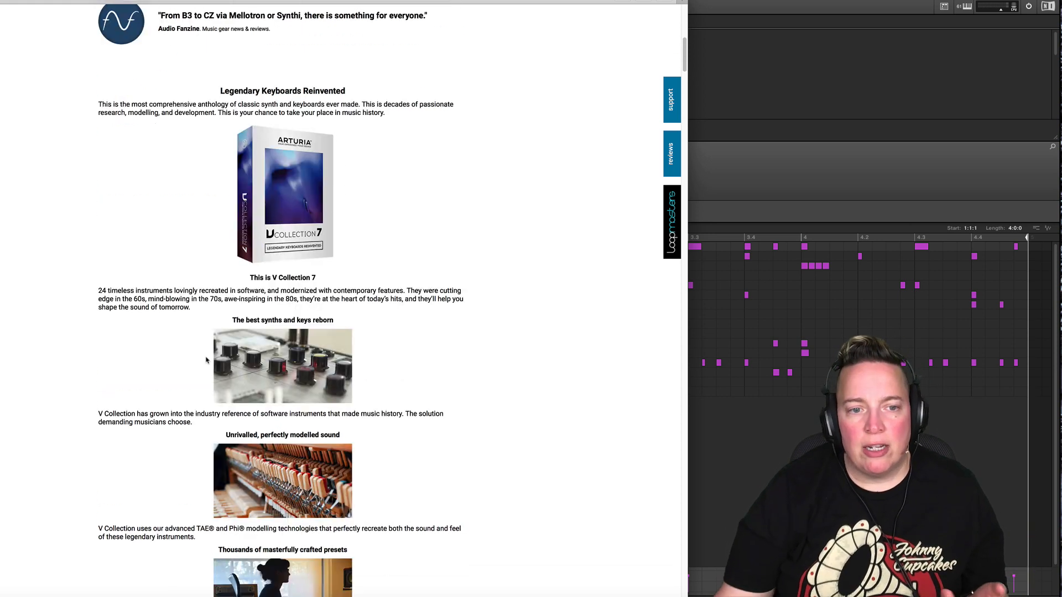
scroll(205, 360, down, 10)
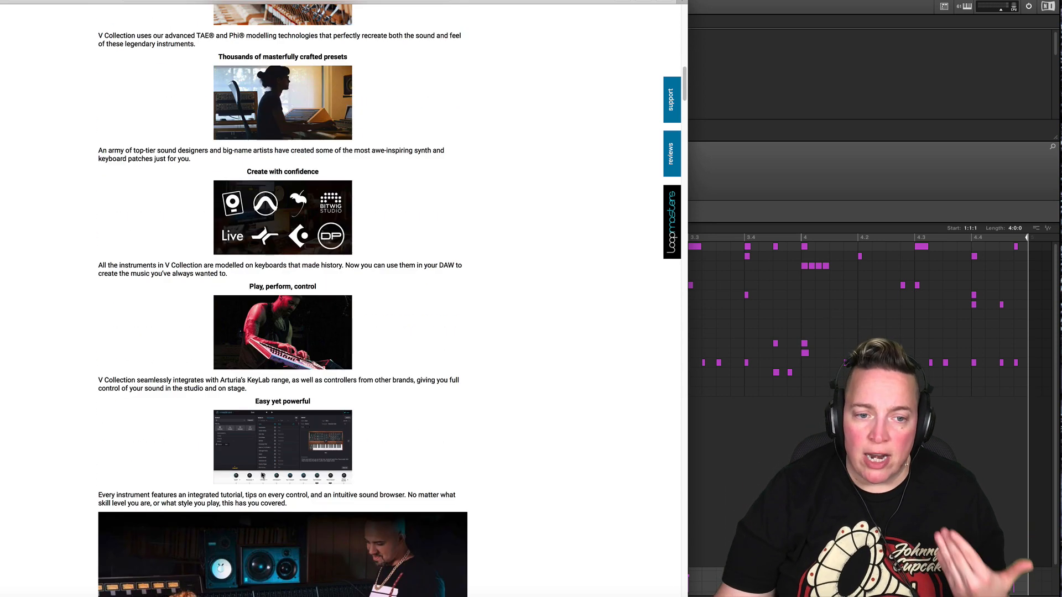
scroll(263, 476, down, 7)
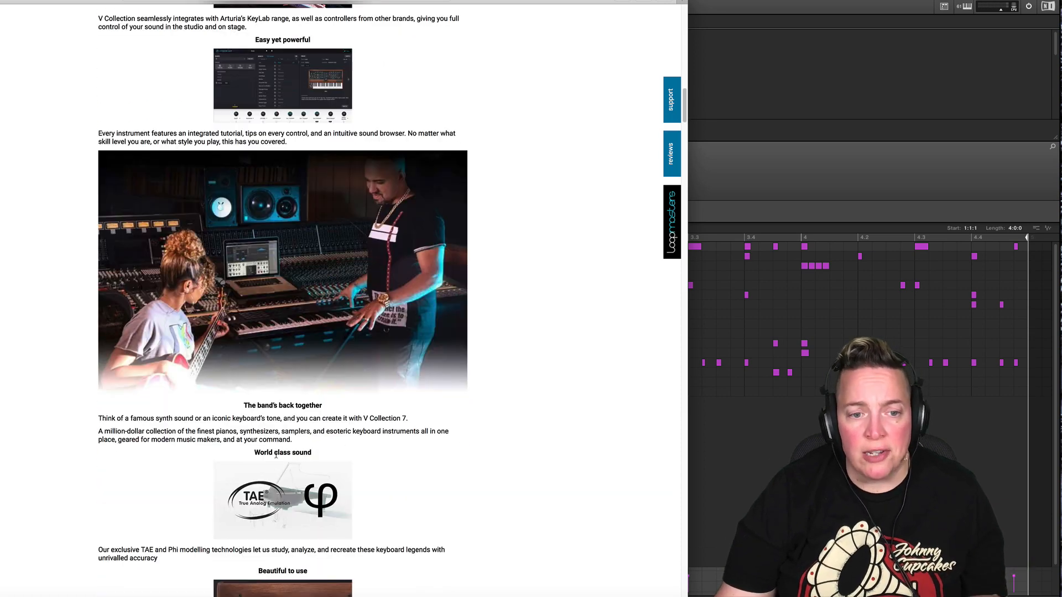
scroll(275, 455, down, 7)
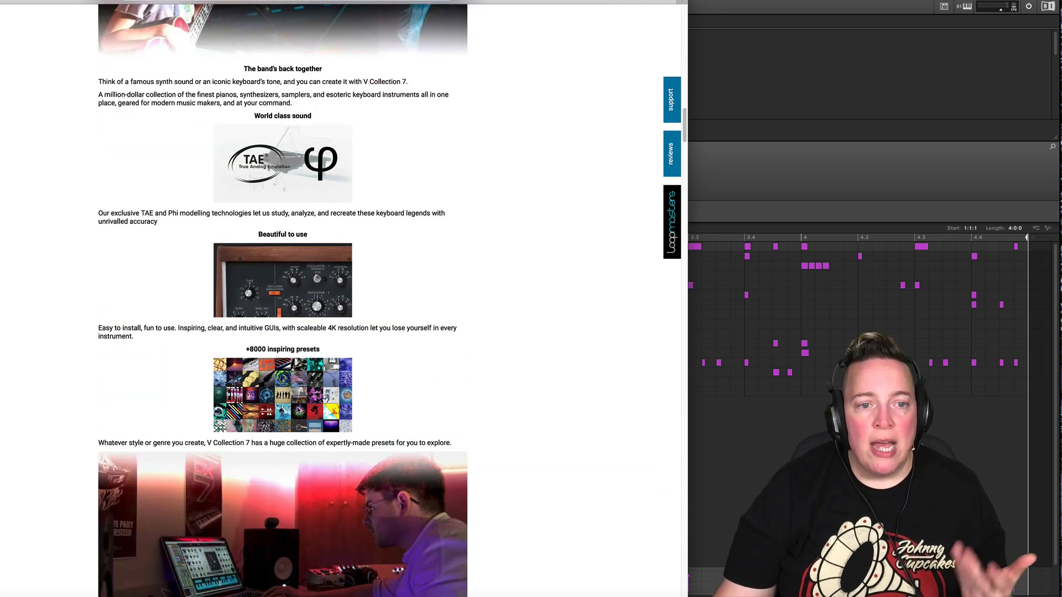
scroll(307, 397, down, 2)
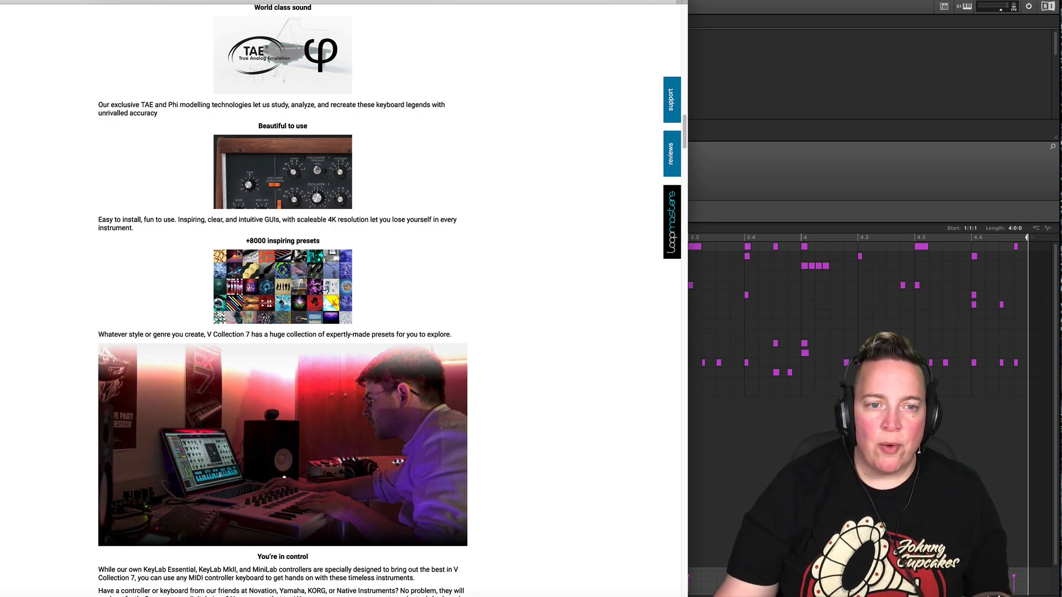
scroll(310, 266, down, 2)
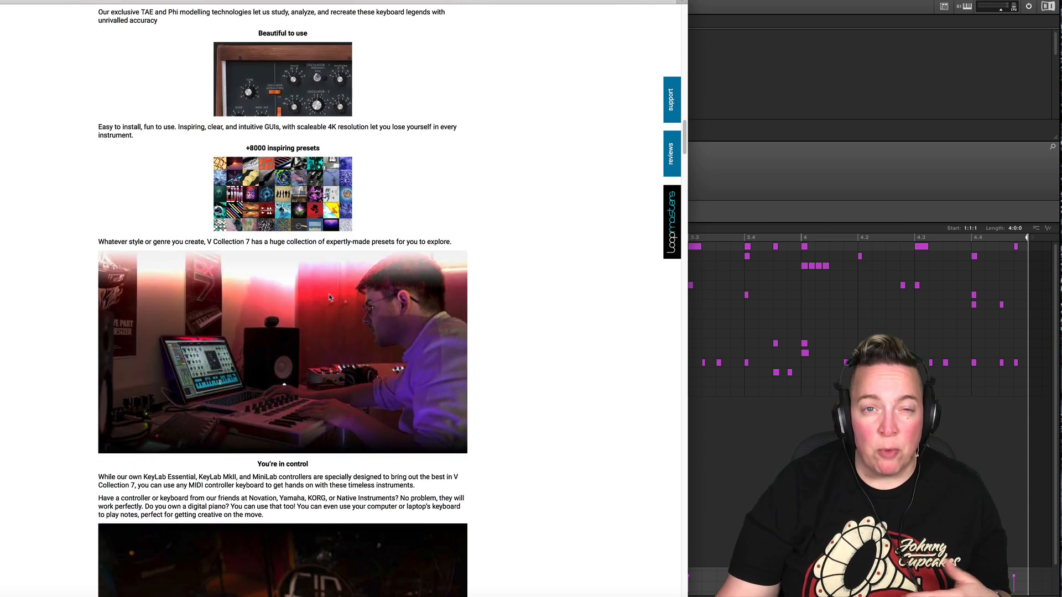
scroll(374, 280, down, 2)
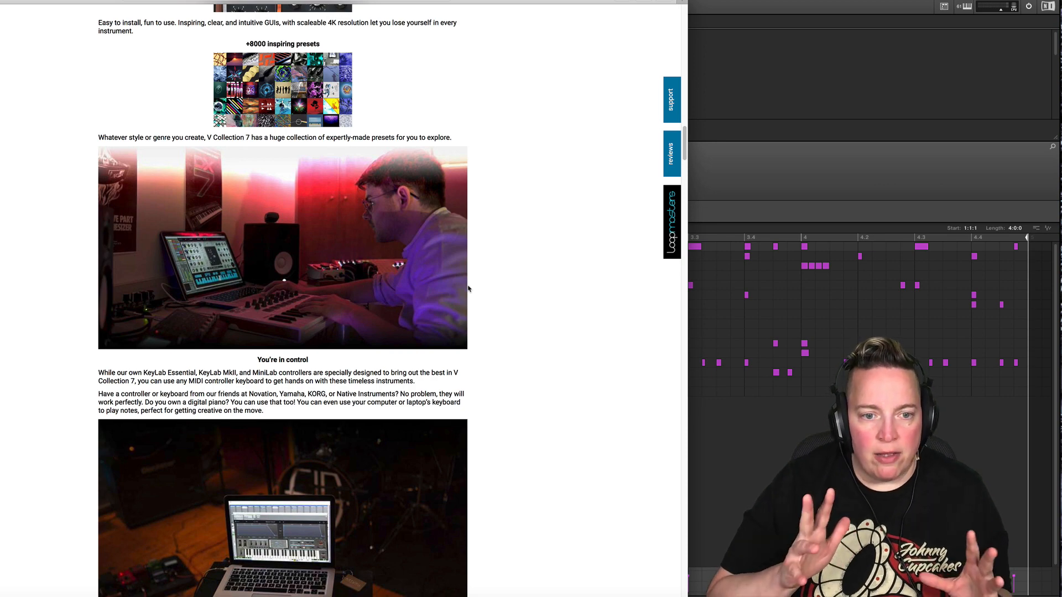
scroll(468, 288, down, 6)
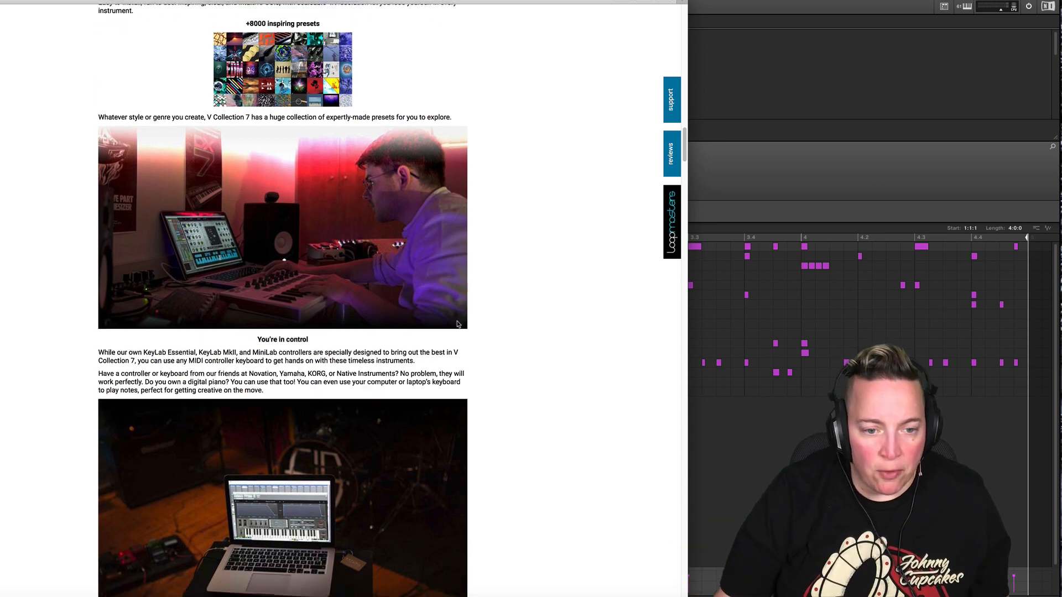
scroll(449, 377, down, 11)
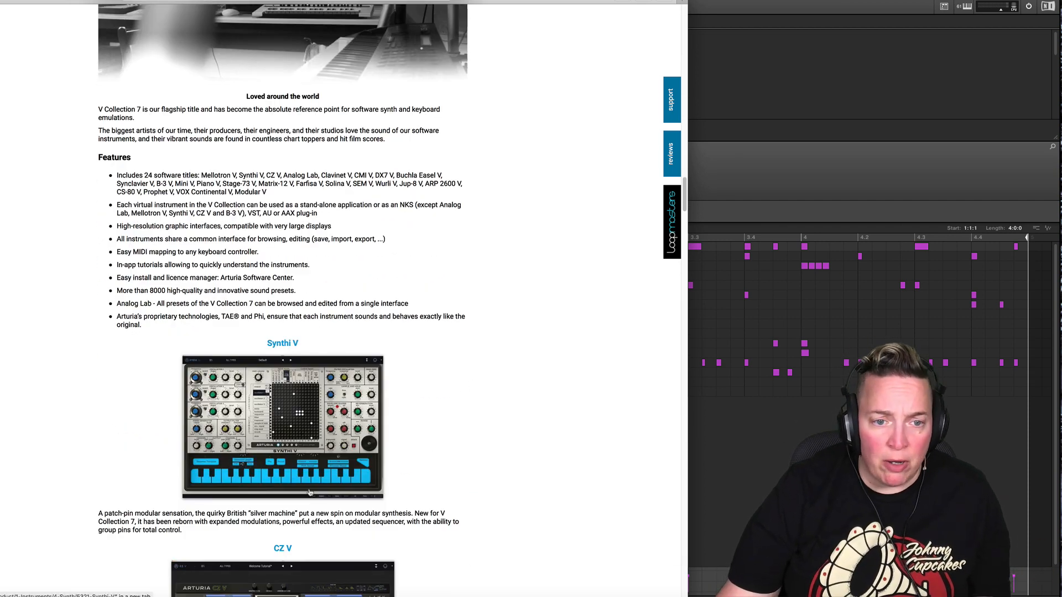
- Look through the instruments included in V Collection 7, from Synthi V to Wurli V, and the system requirements
scroll(310, 492, down, 4)
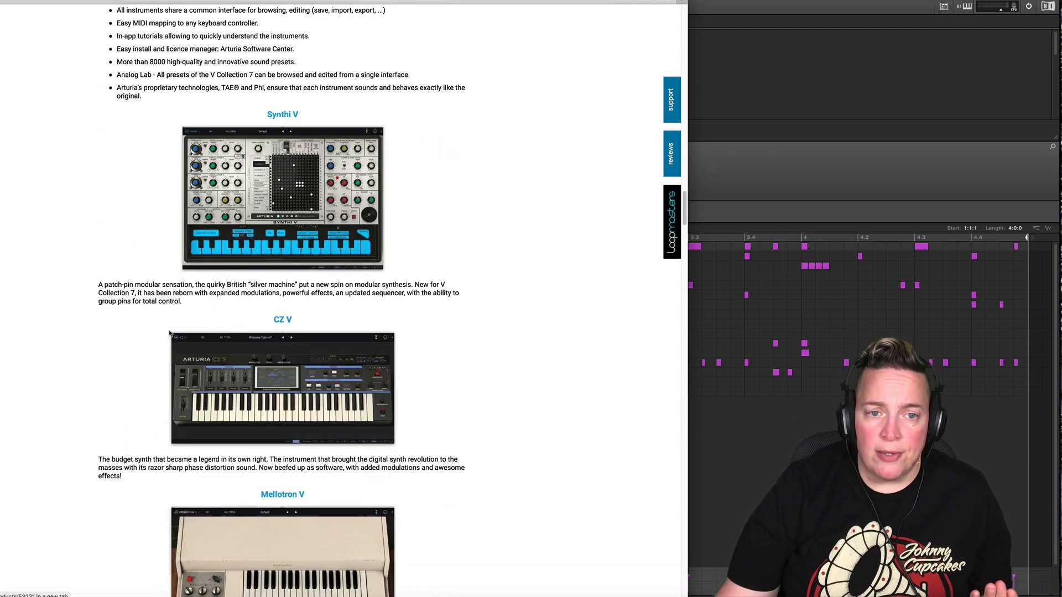
scroll(86, 383, down, 2)
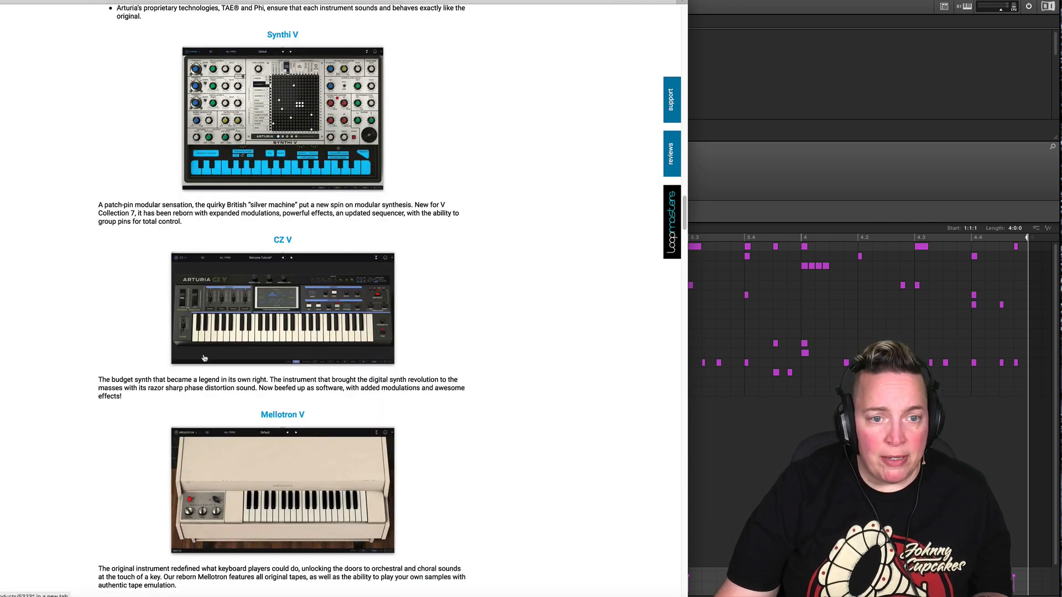
scroll(202, 364, down, 1)
scroll(216, 354, down, 8)
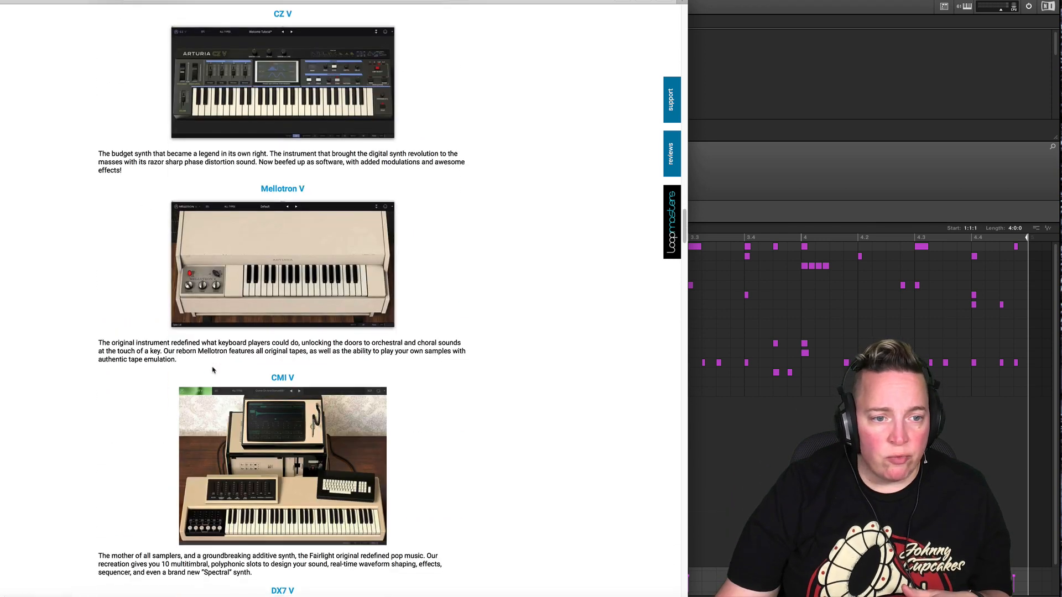
scroll(192, 394, down, 9)
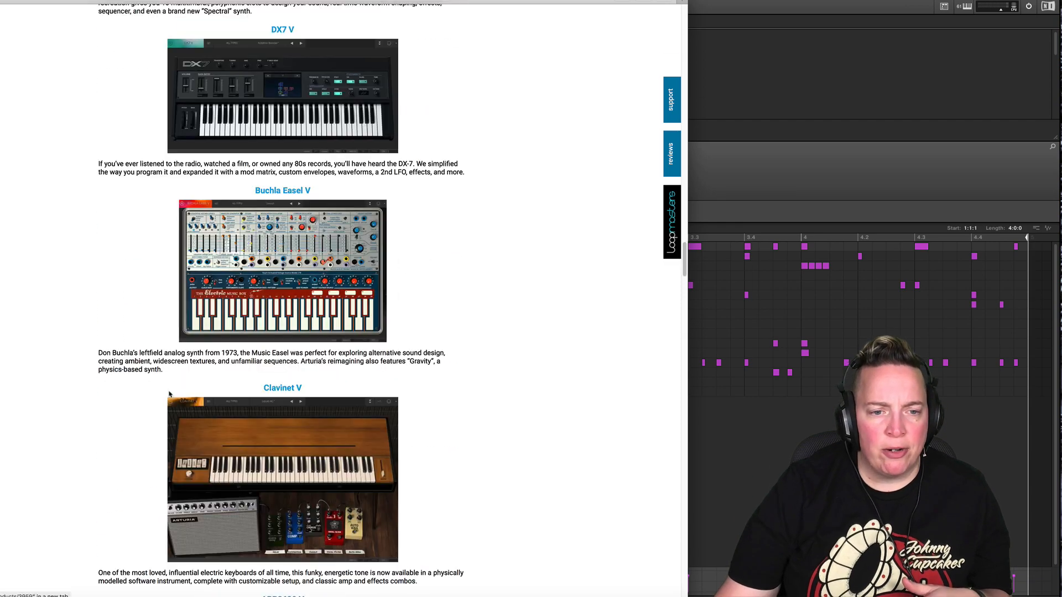
scroll(172, 378, down, 12)
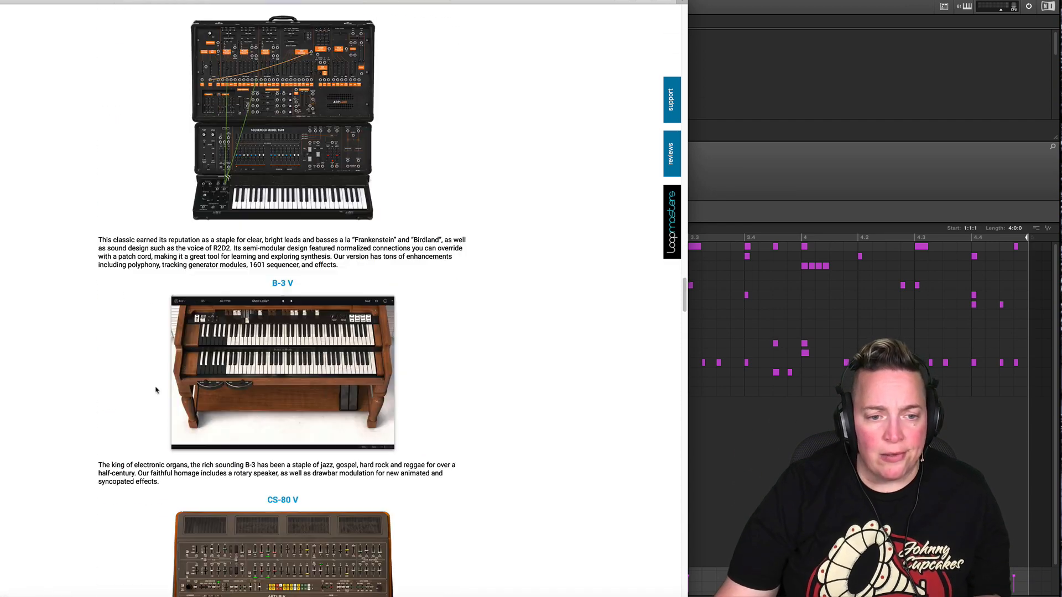
scroll(158, 386, down, 7)
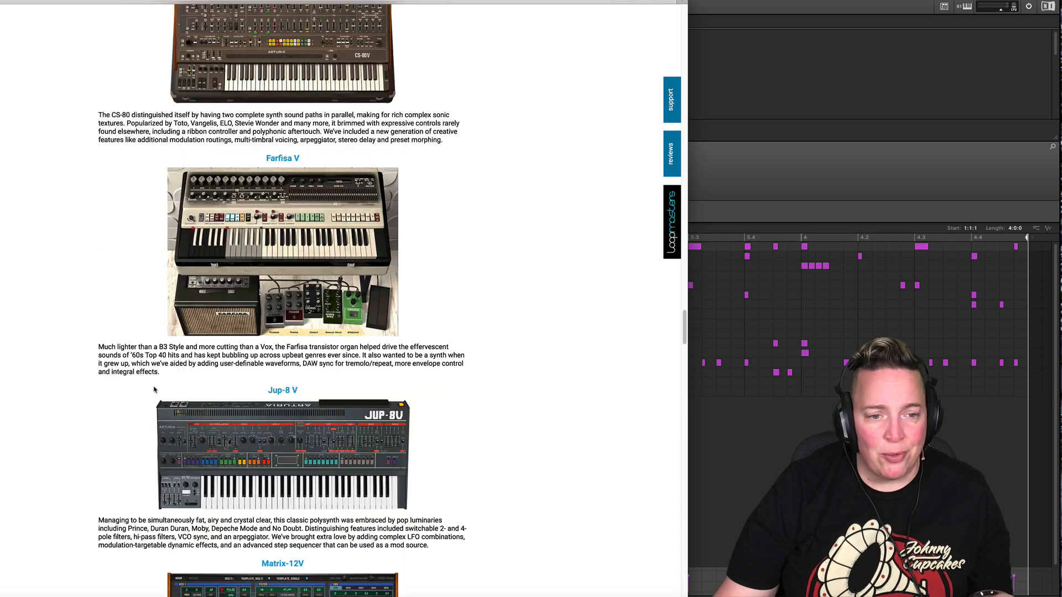
scroll(154, 391, down, 11)
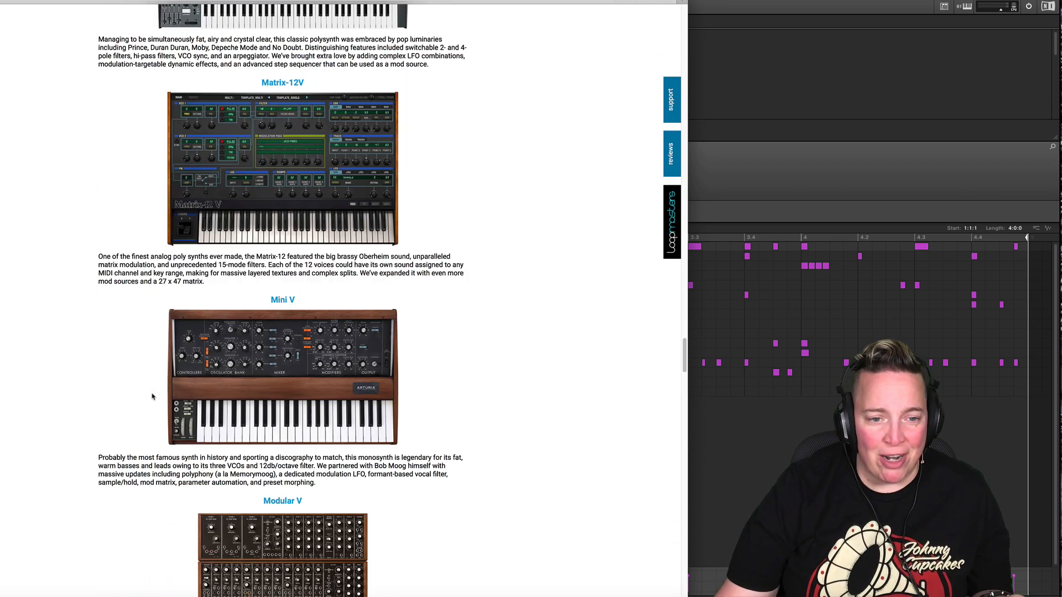
scroll(149, 408, down, 6)
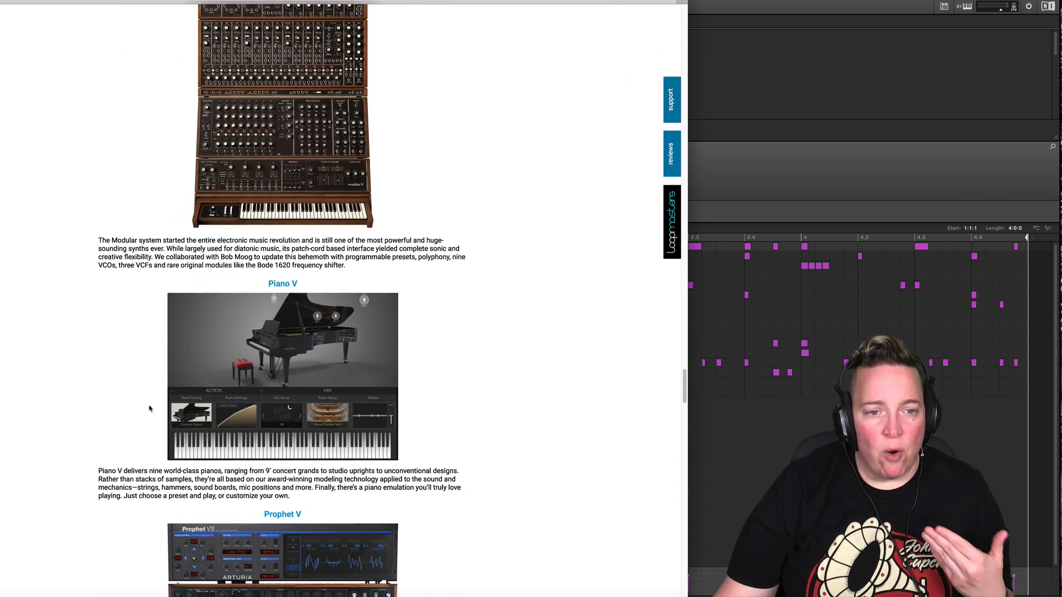
scroll(155, 401, down, 4)
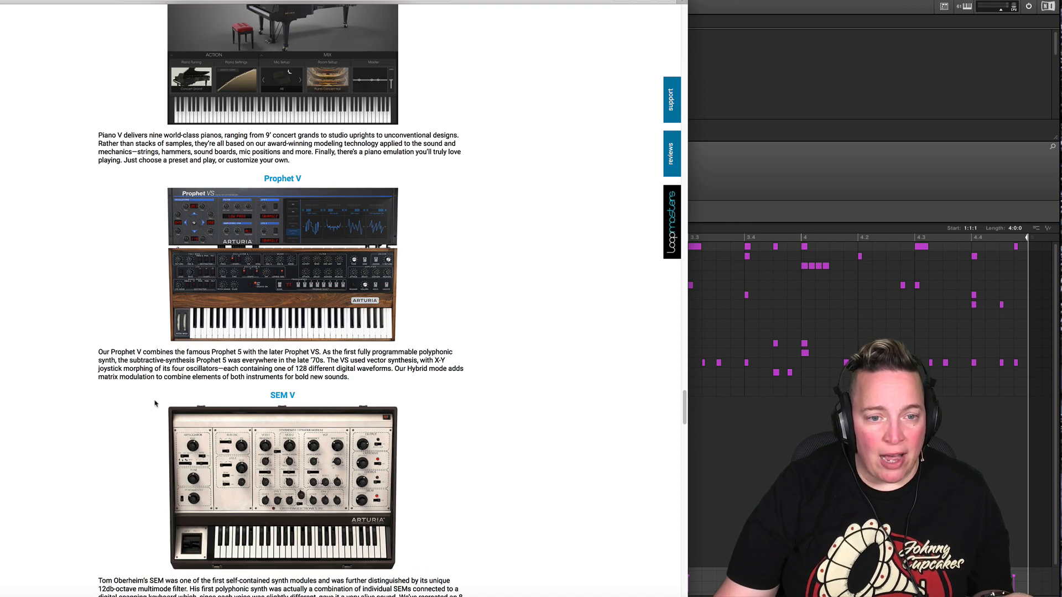
scroll(156, 403, down, 2)
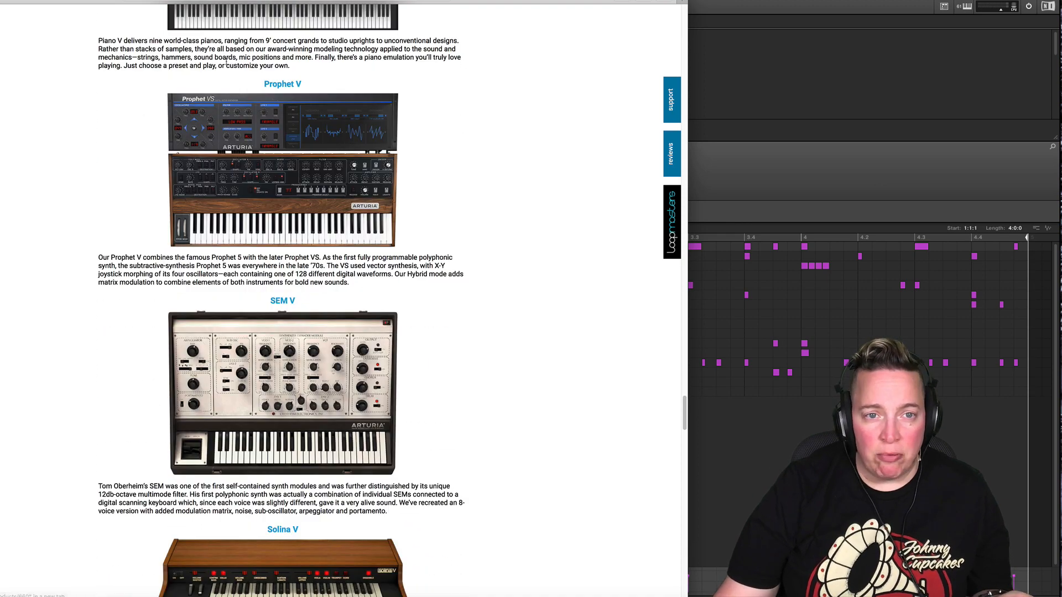
scroll(100, 233, down, 4)
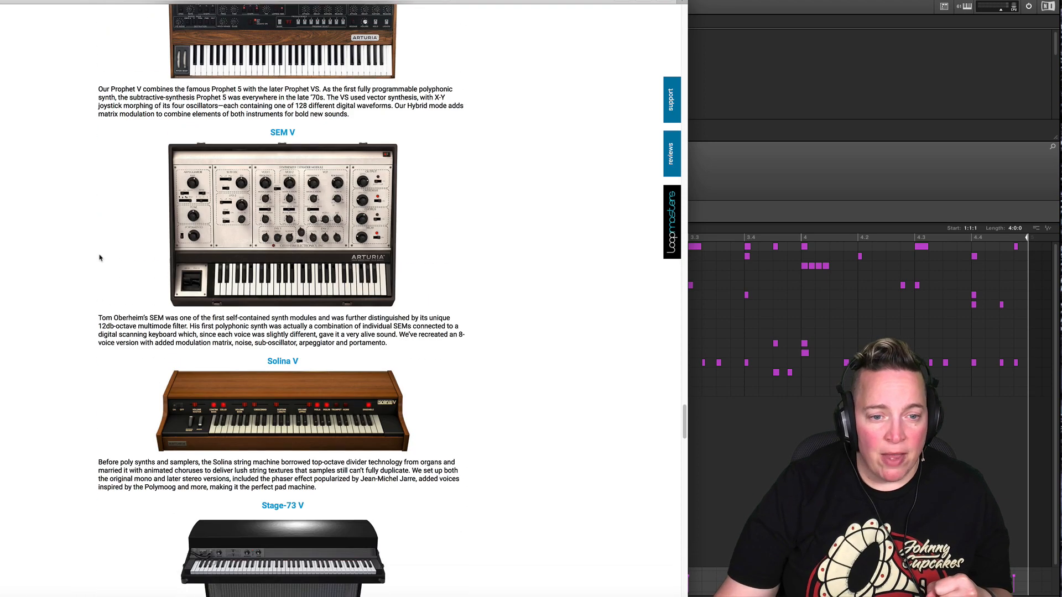
scroll(208, 385, down, 2)
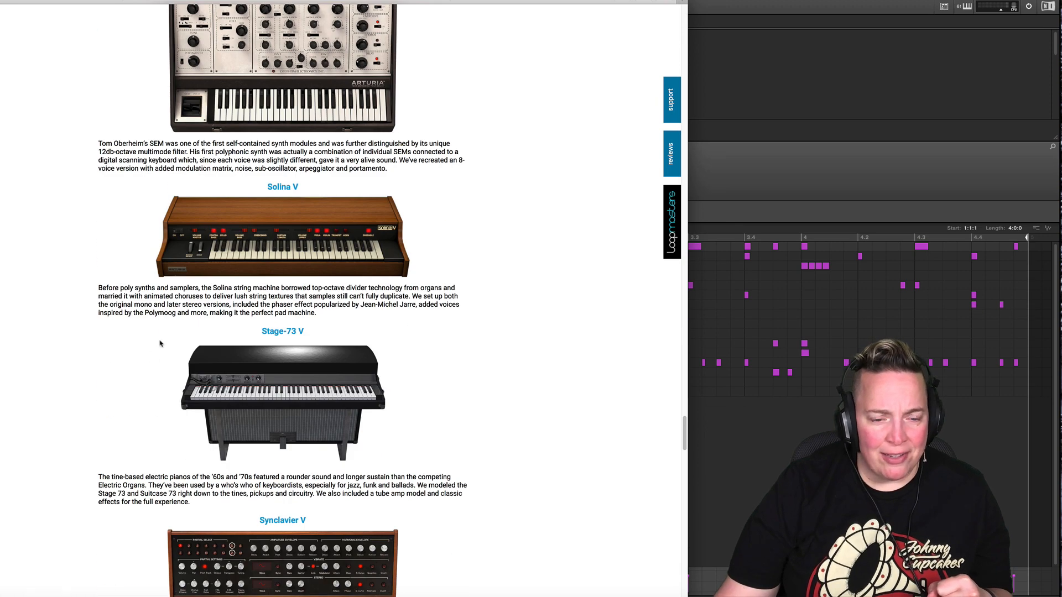
scroll(160, 343, down, 10)
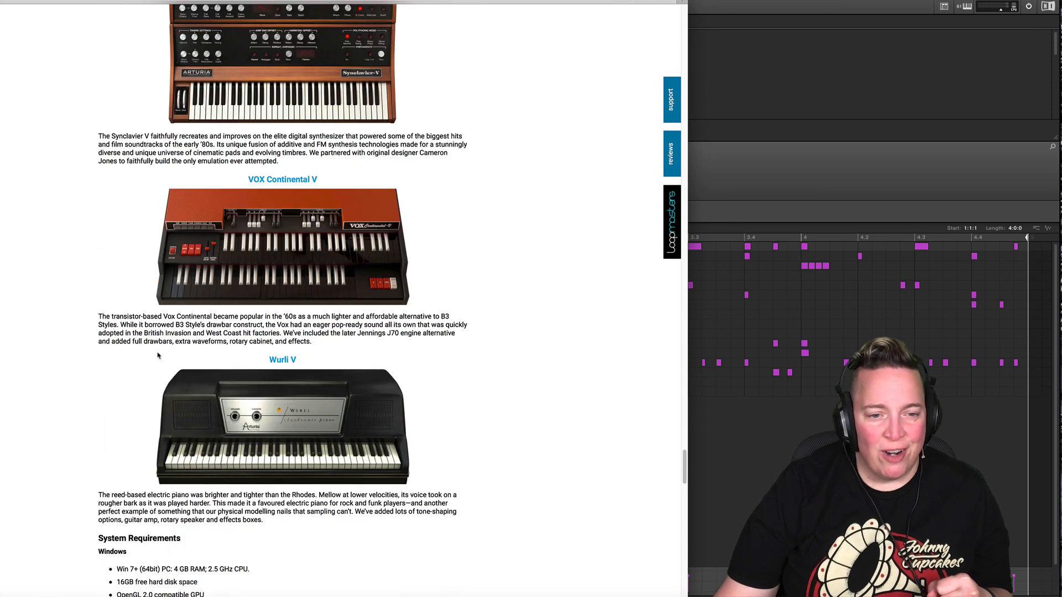
scroll(159, 354, down, 2)
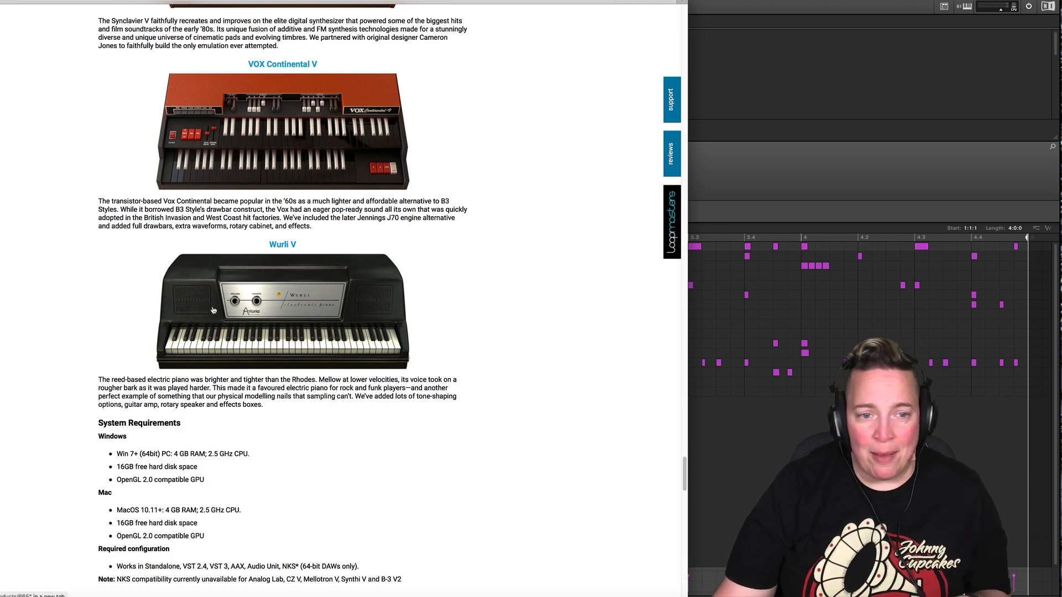
- Go back up the product page to review the Synthi V and CZ V entries again
scroll(212, 310, up, 15)
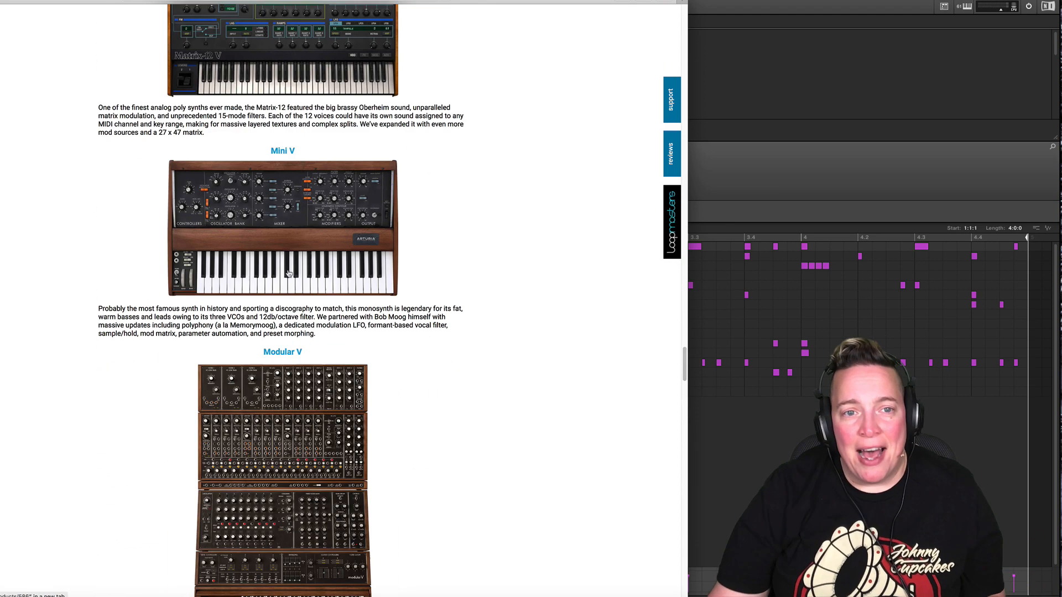
scroll(288, 273, up, 20)
scroll(352, 303, down, 8)
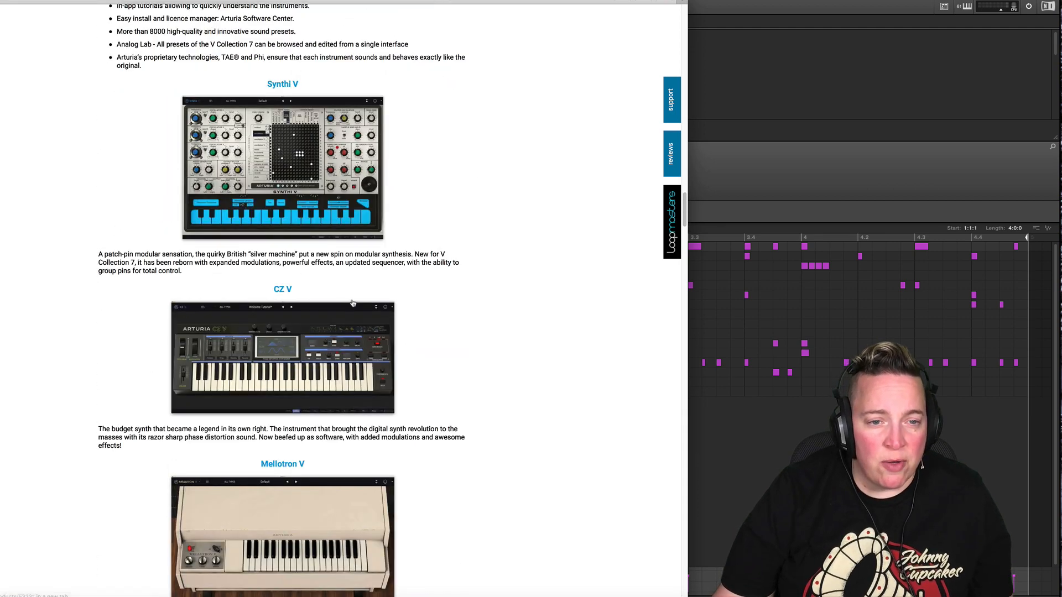
scroll(352, 303, down, 1)
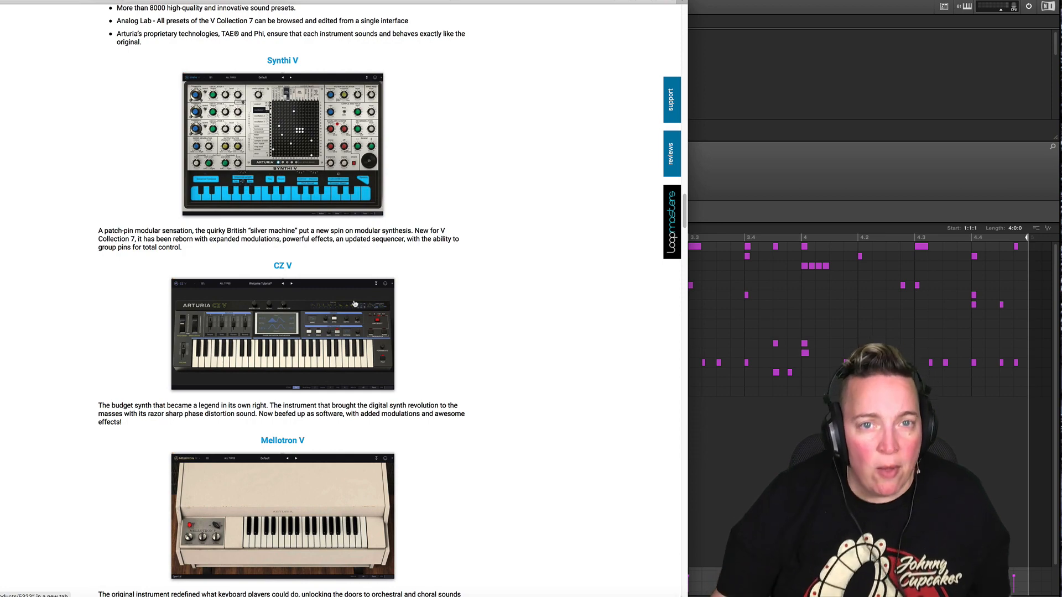
scroll(395, 263, up, 15)
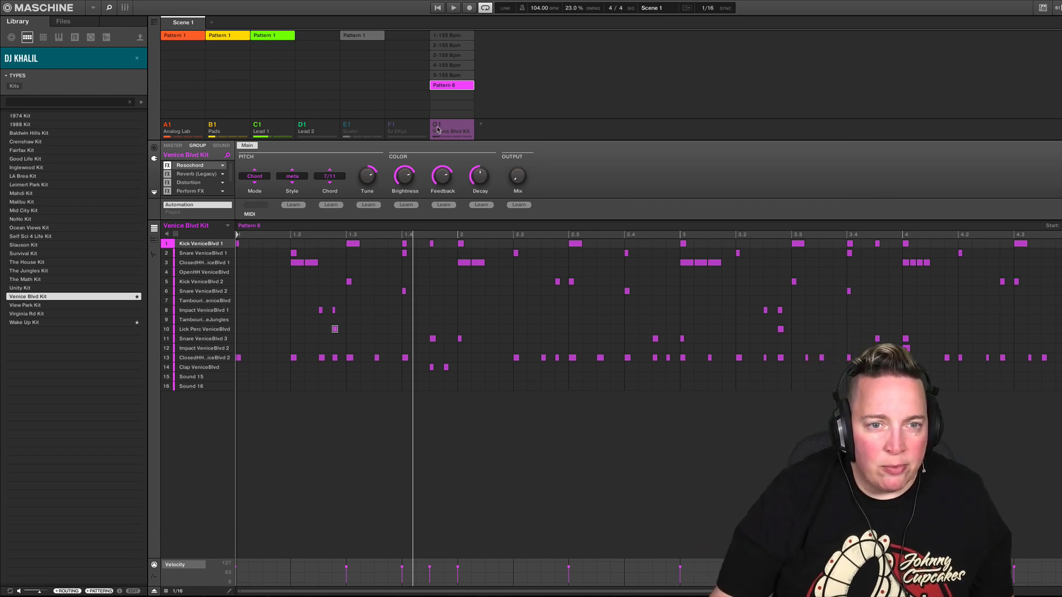
- In Maschine, restart playback and show the sound-level plug-in parameters of the Analog Lab group
click(438, 8)
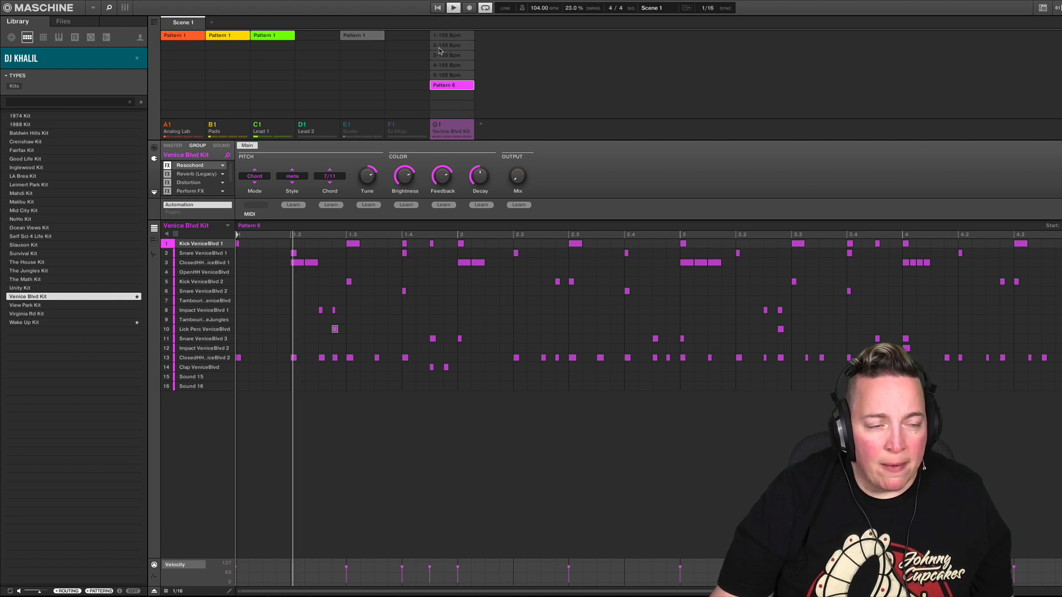
click(177, 125)
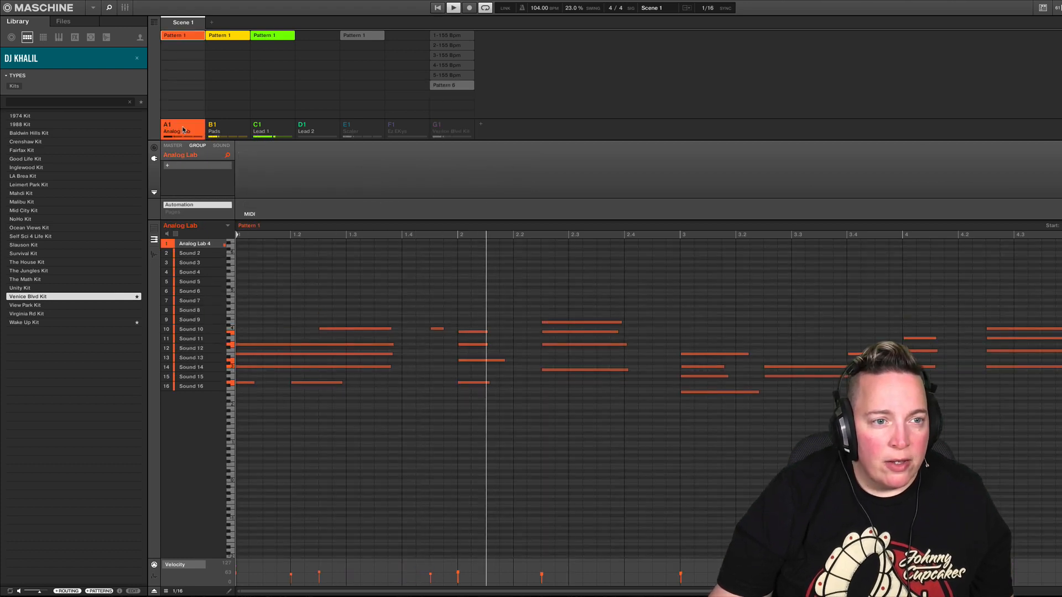
click(222, 145)
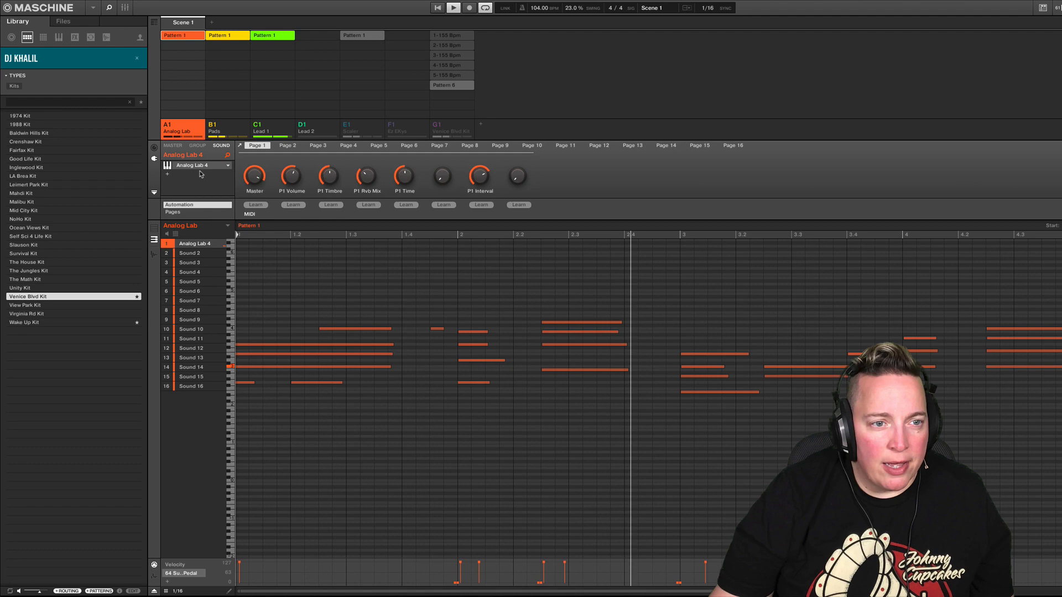
- Inspect the Pads, Lead 1 and Lead 2 groups, showing the CZ V instrument's parameters on Lead 1
click(223, 132)
click(255, 134)
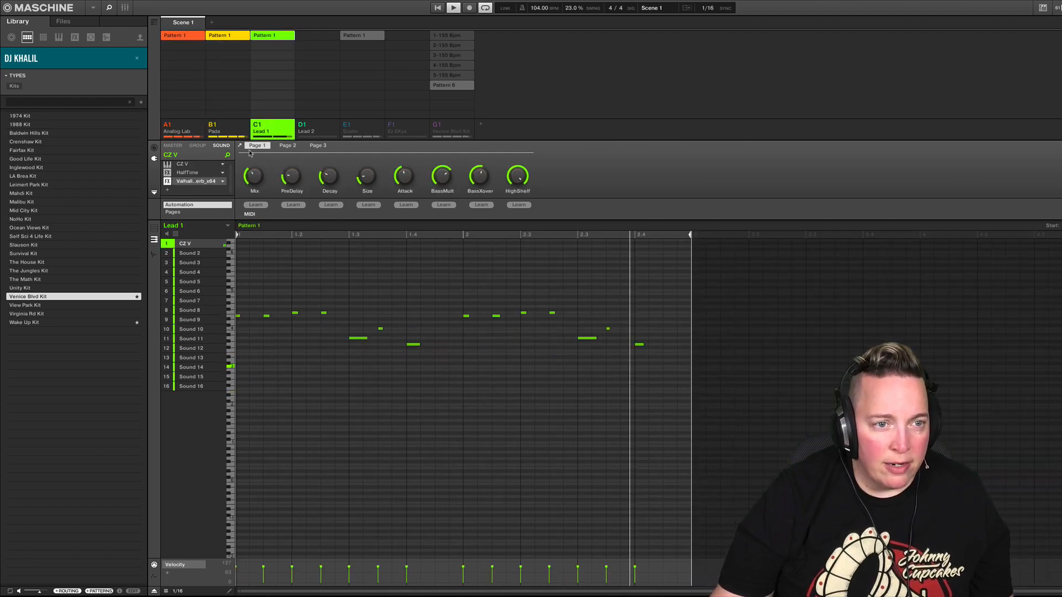
click(196, 165)
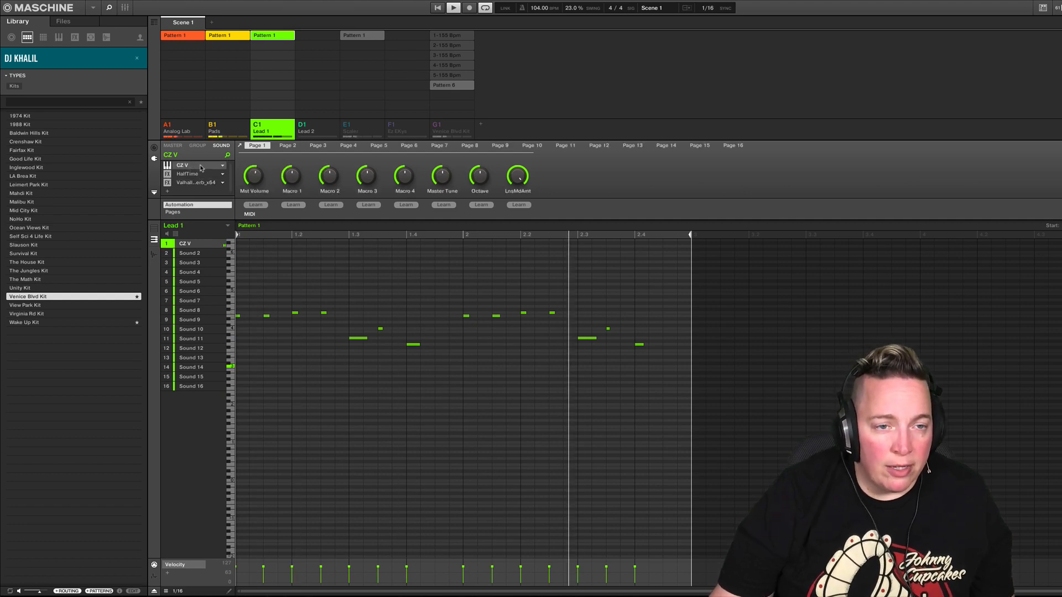
click(313, 132)
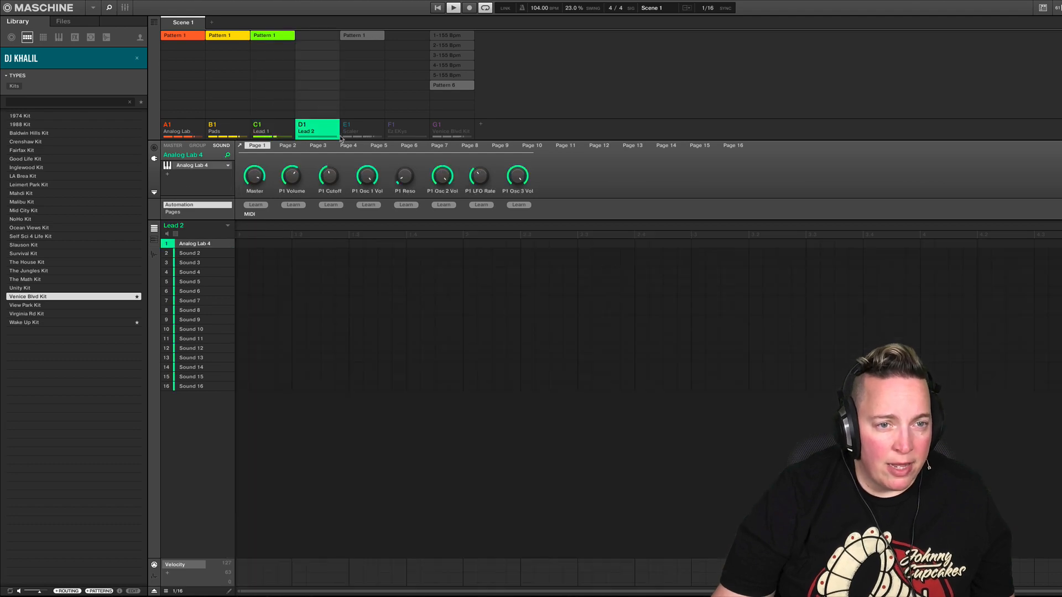
- Select the Venice Blvd Kit drum group and solo it during playback
click(443, 130)
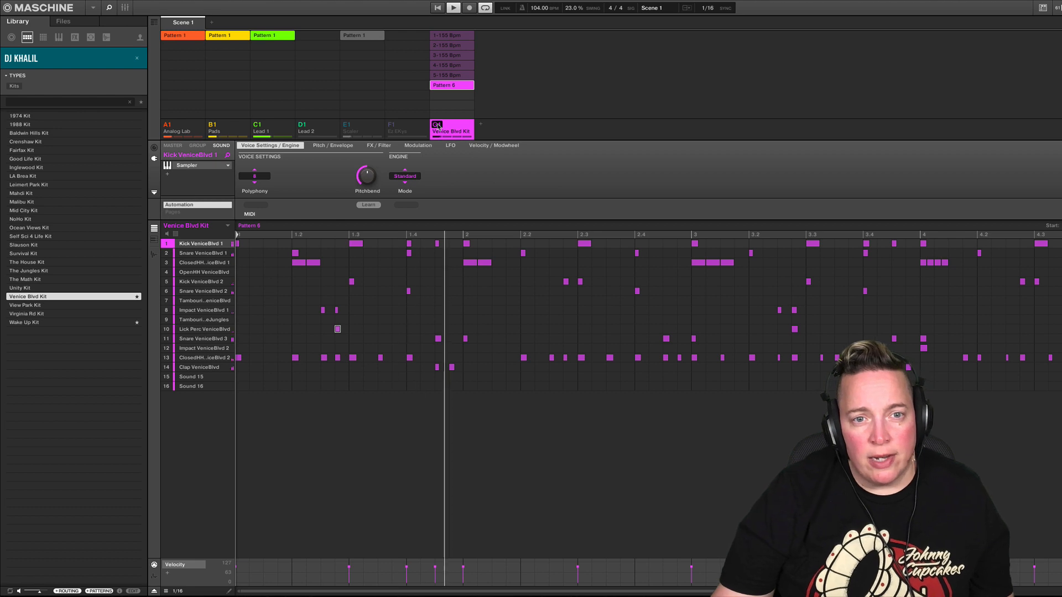
right_click(438, 125)
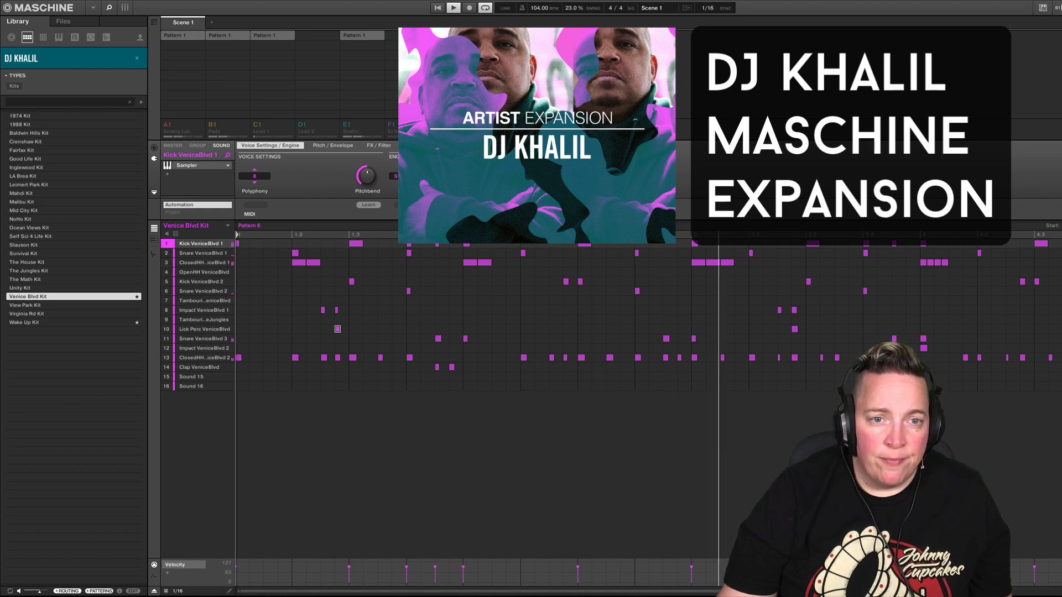
- End the drum kit's solo so the full beat plays, and mute group E1
click(439, 129)
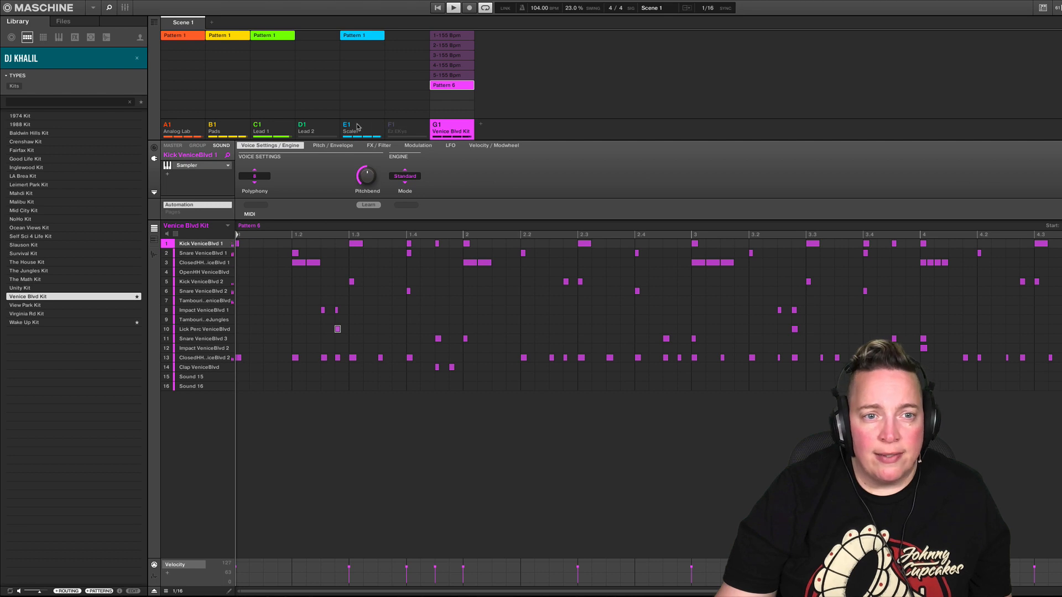
right_click(357, 126)
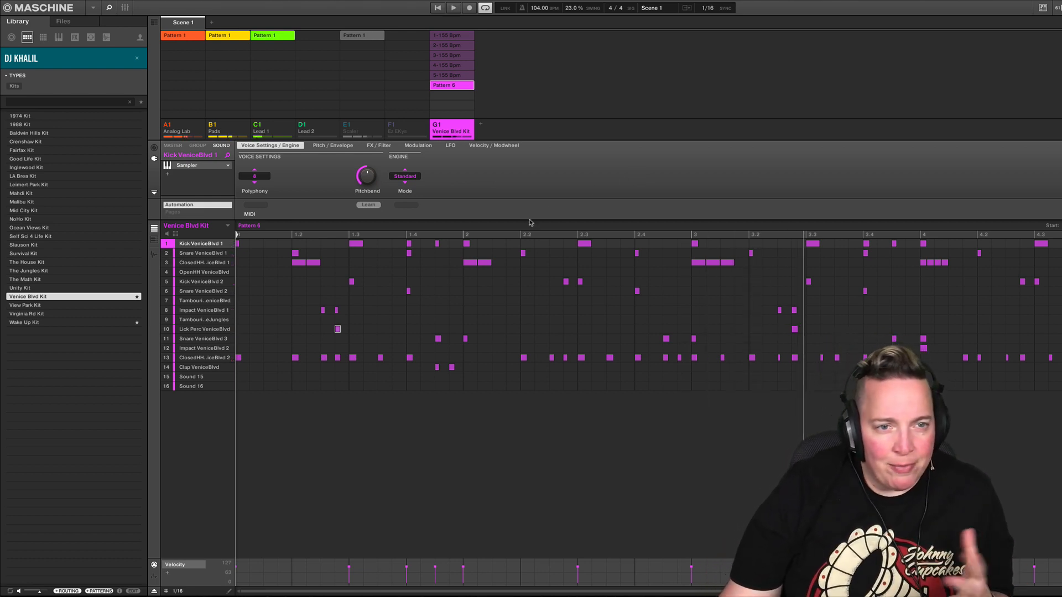
- Add new group H1 and load the Arturia Mellotron V plug-in on its first sound
click(481, 126)
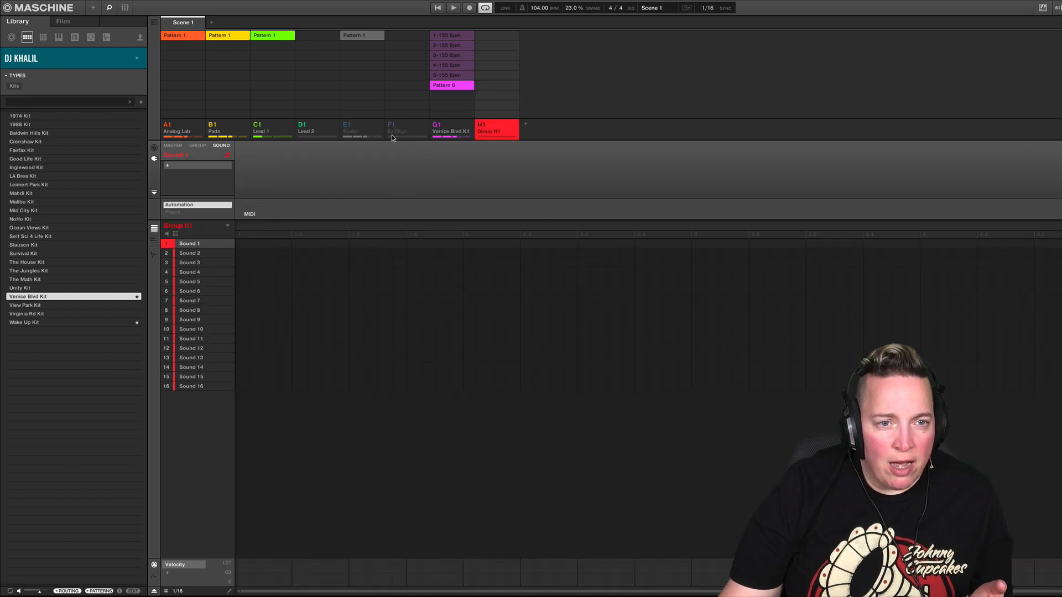
click(314, 133)
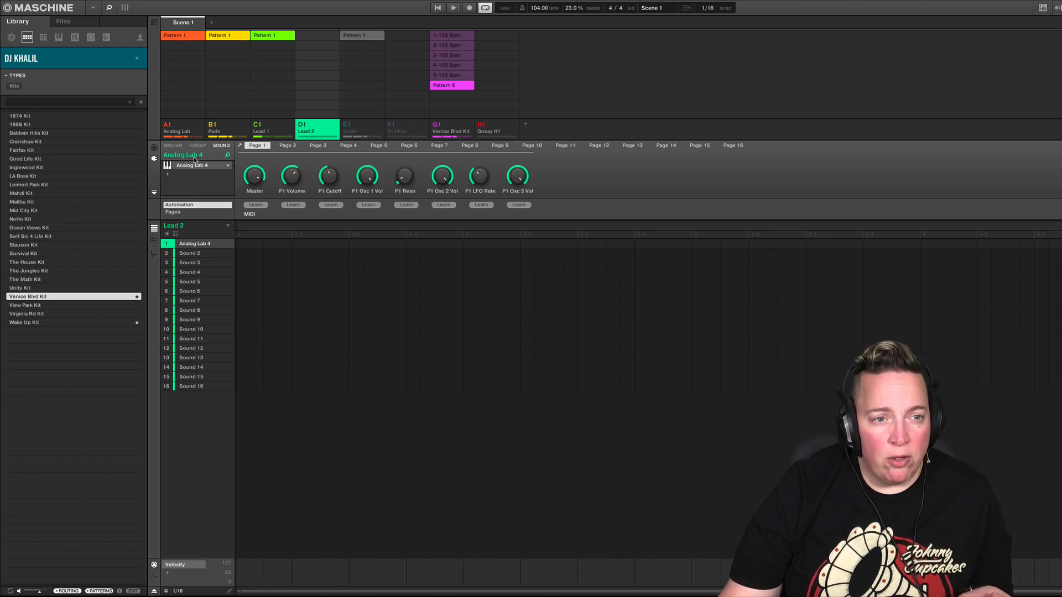
click(497, 132)
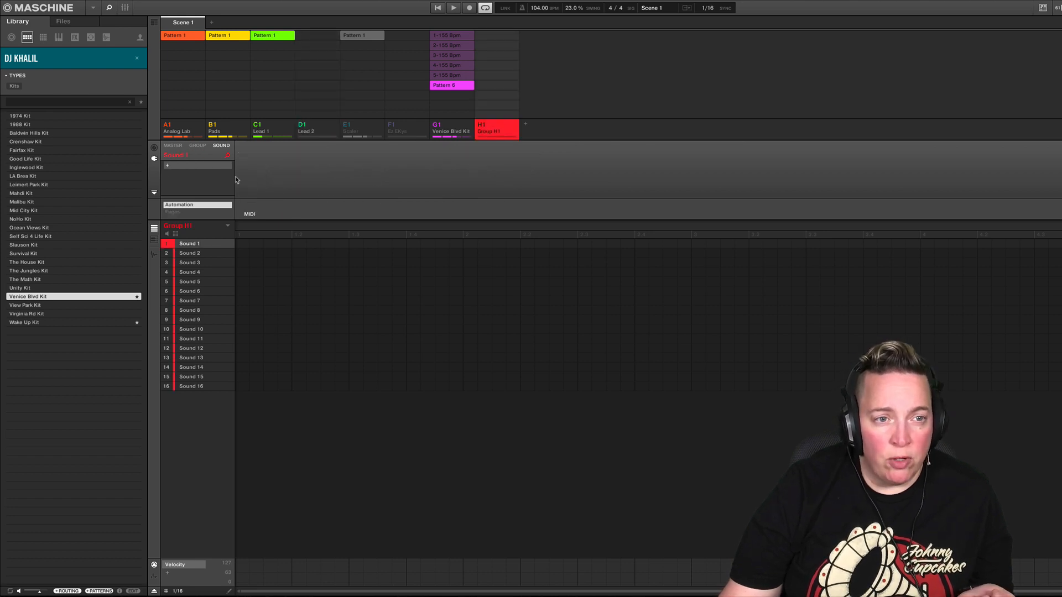
click(210, 167)
mouse_move(243, 49)
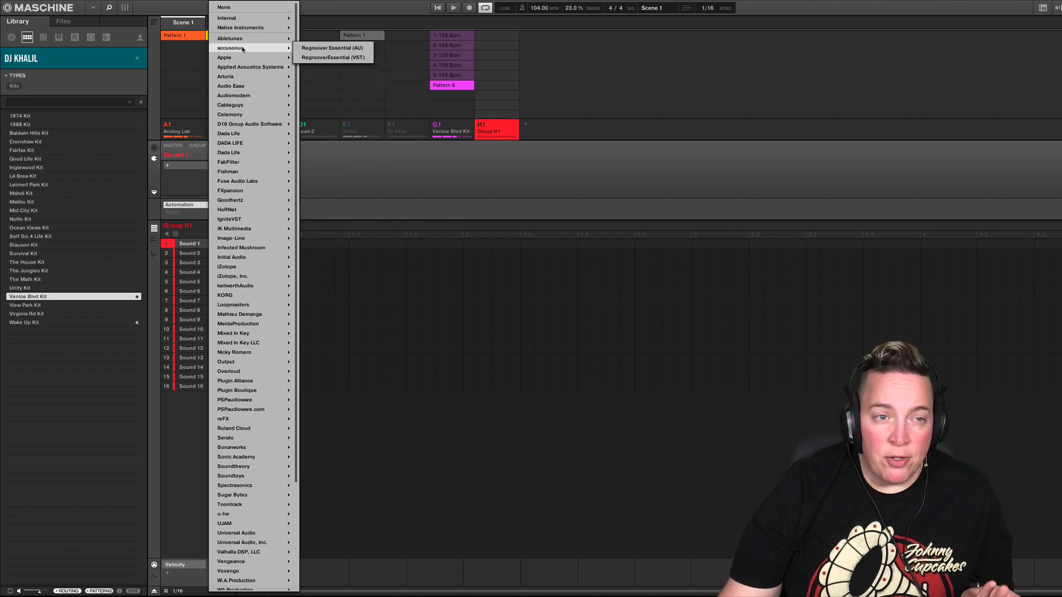
mouse_move(246, 77)
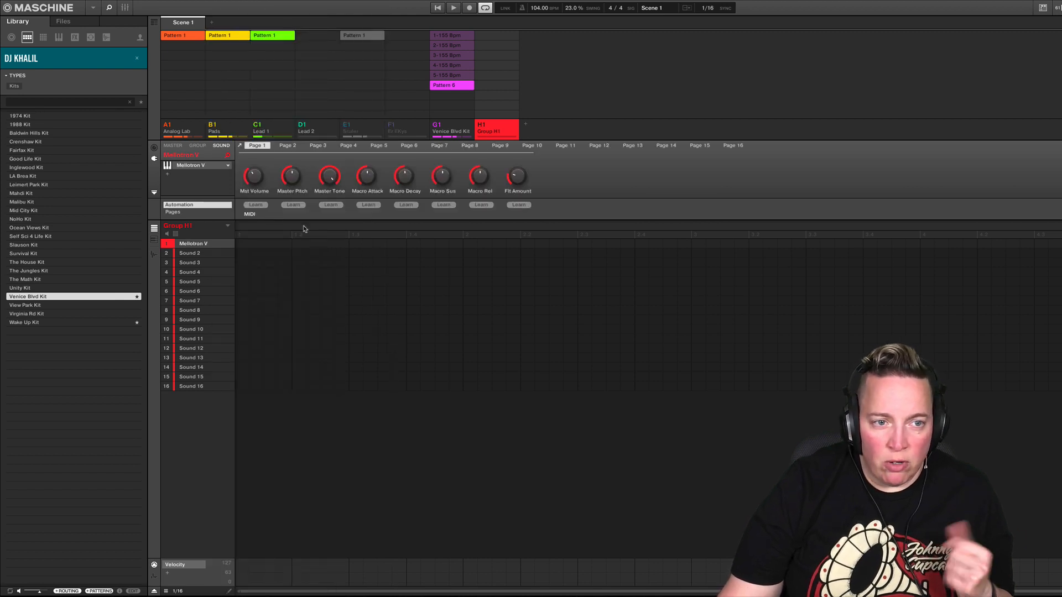
- Open the Mellotron V interface, decline the tour and audition the Stereo Strings, Pianos and Cousteau's Organ presets
click(193, 170)
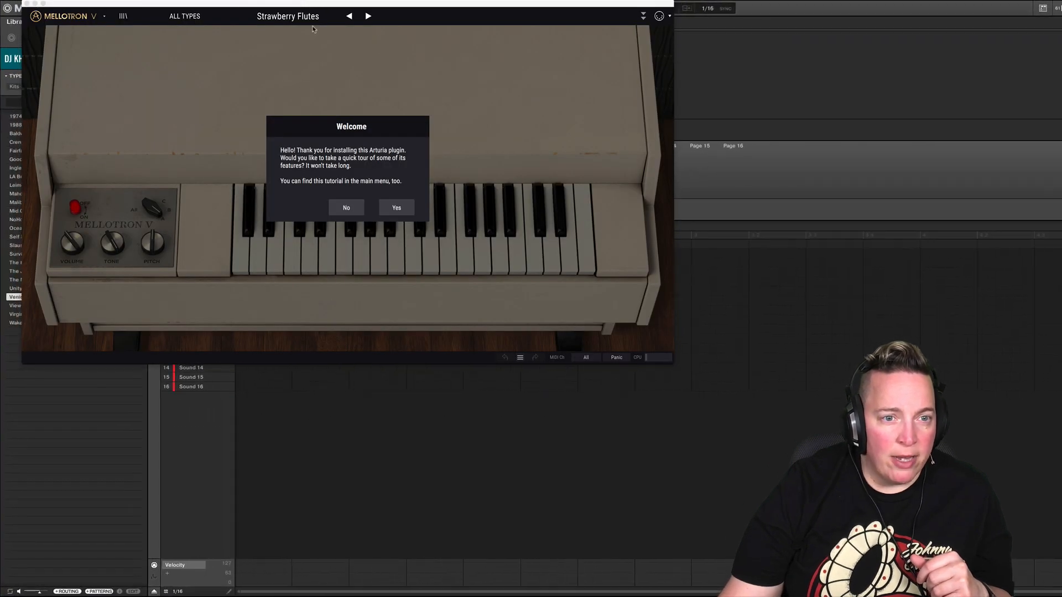
click(347, 208)
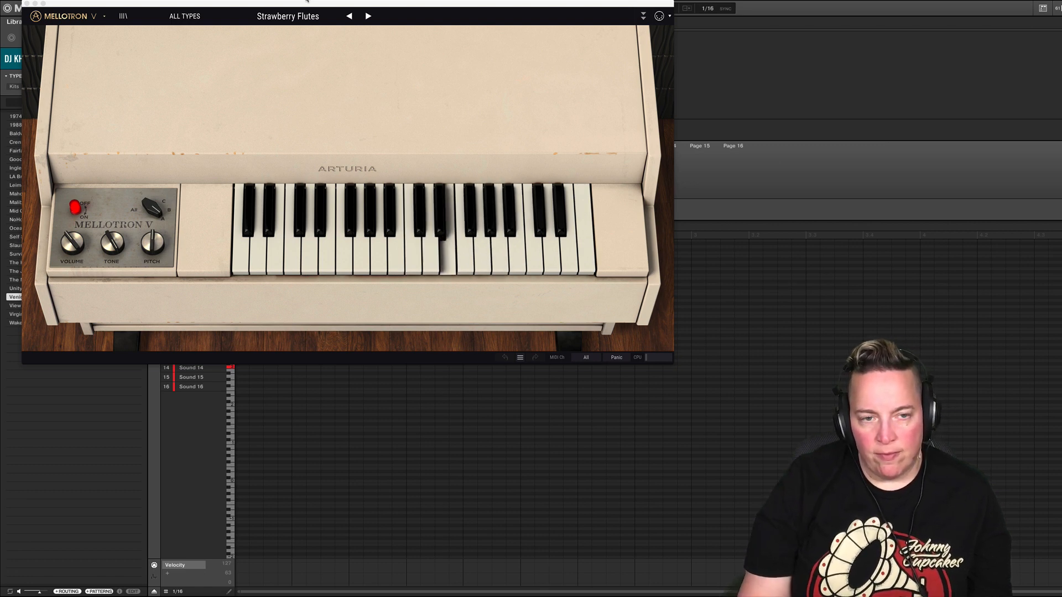
click(367, 16)
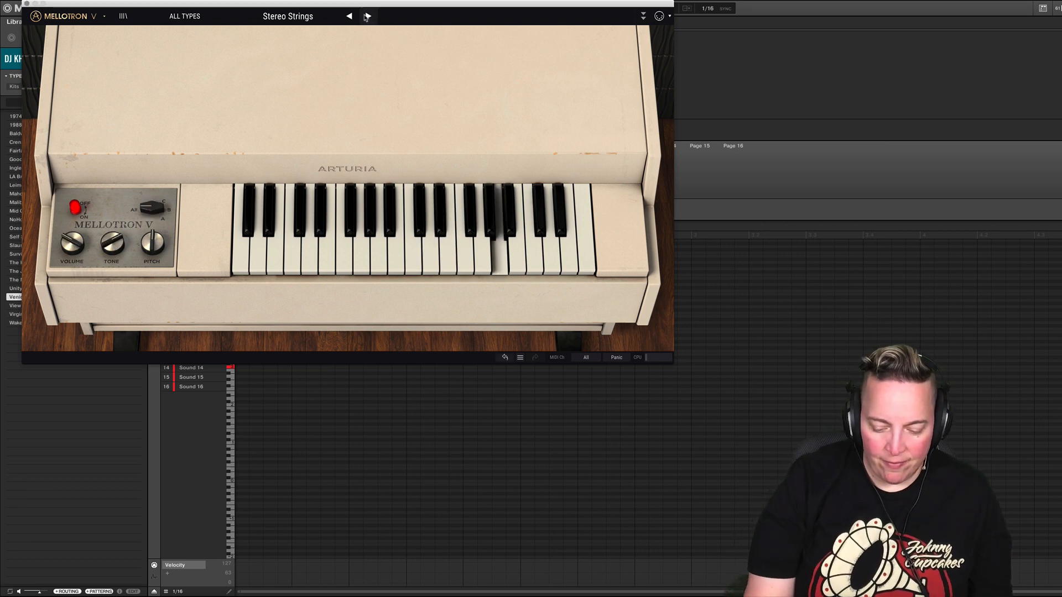
click(367, 16)
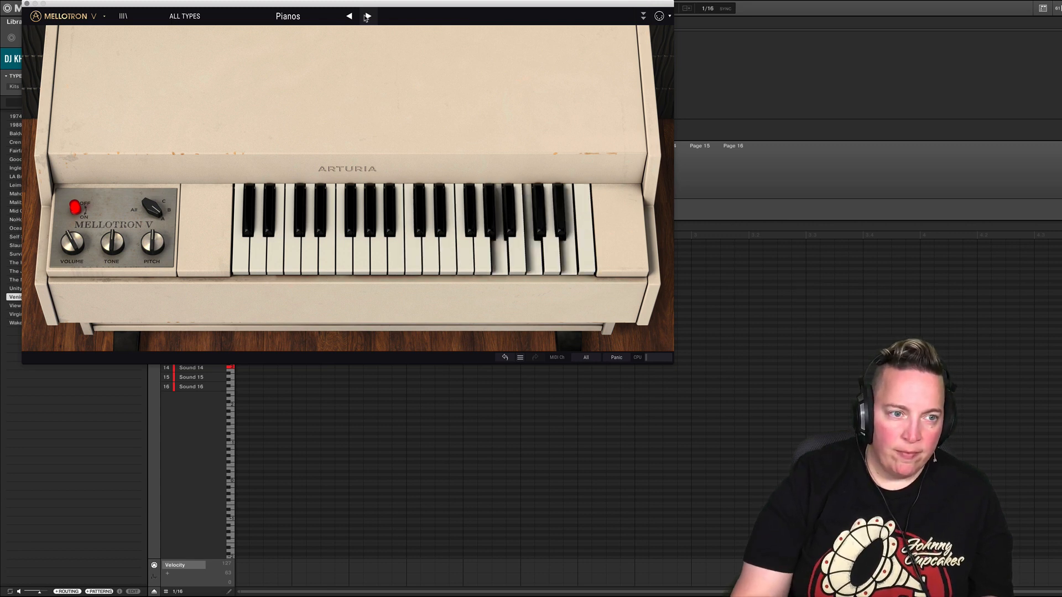
click(366, 16)
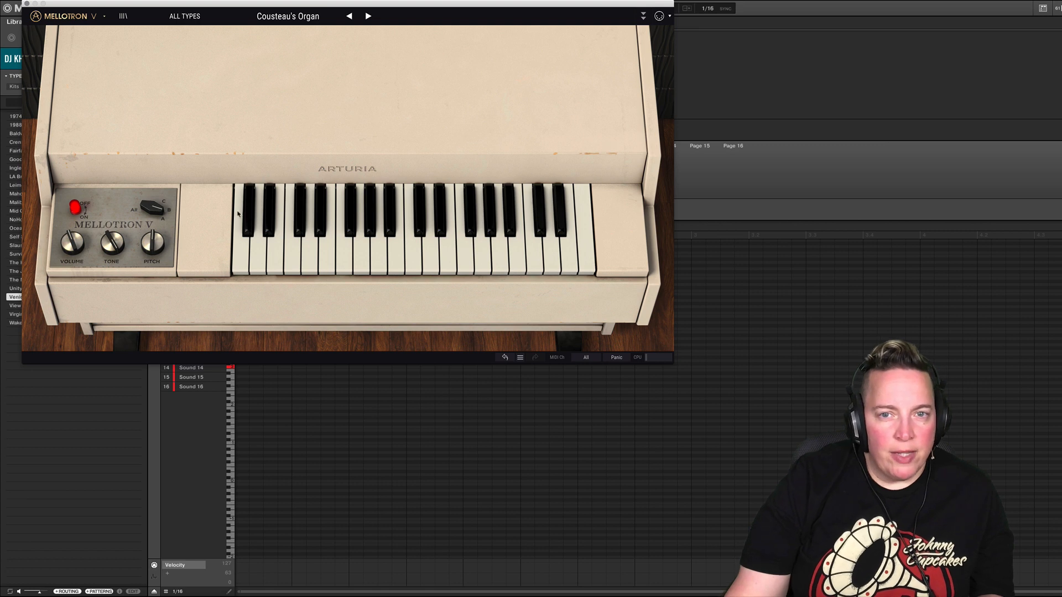
- Open the Mellotron V lid with its tapes view and try the AT > Flutter and Tape Saturation knobs
click(642, 16)
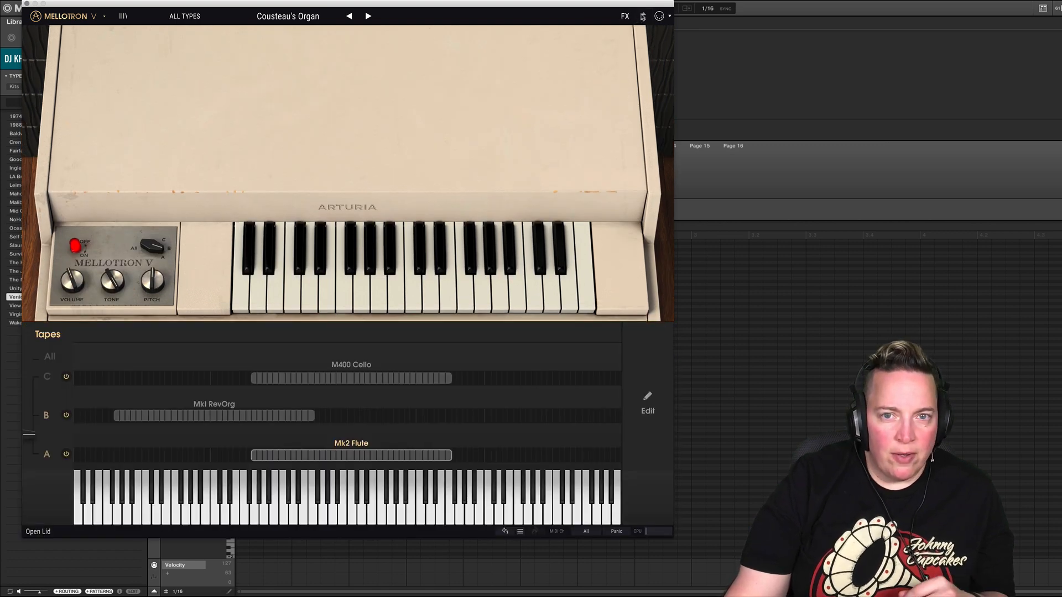
click(643, 16)
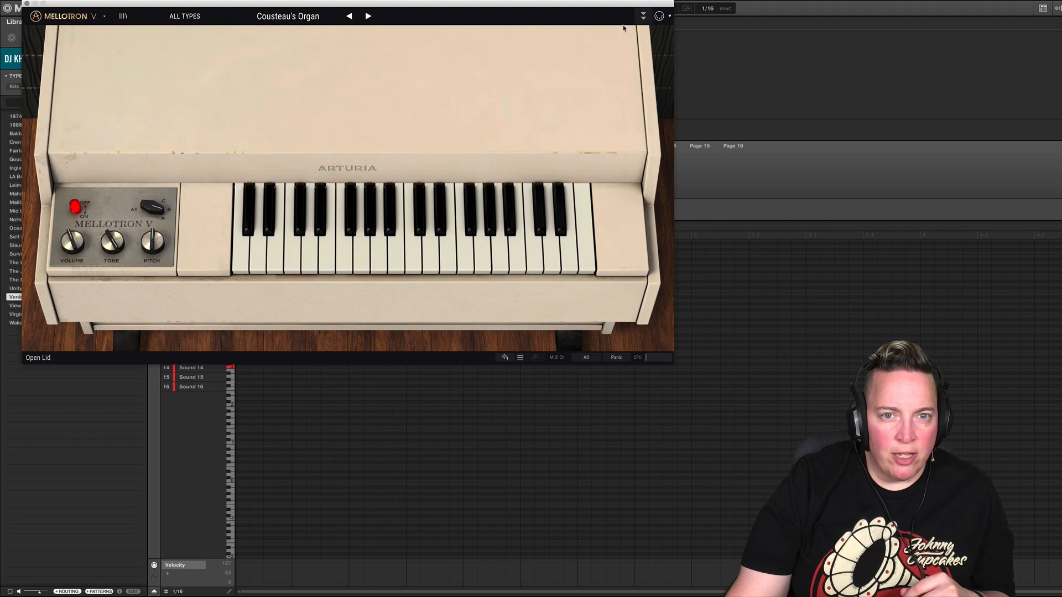
click(566, 85)
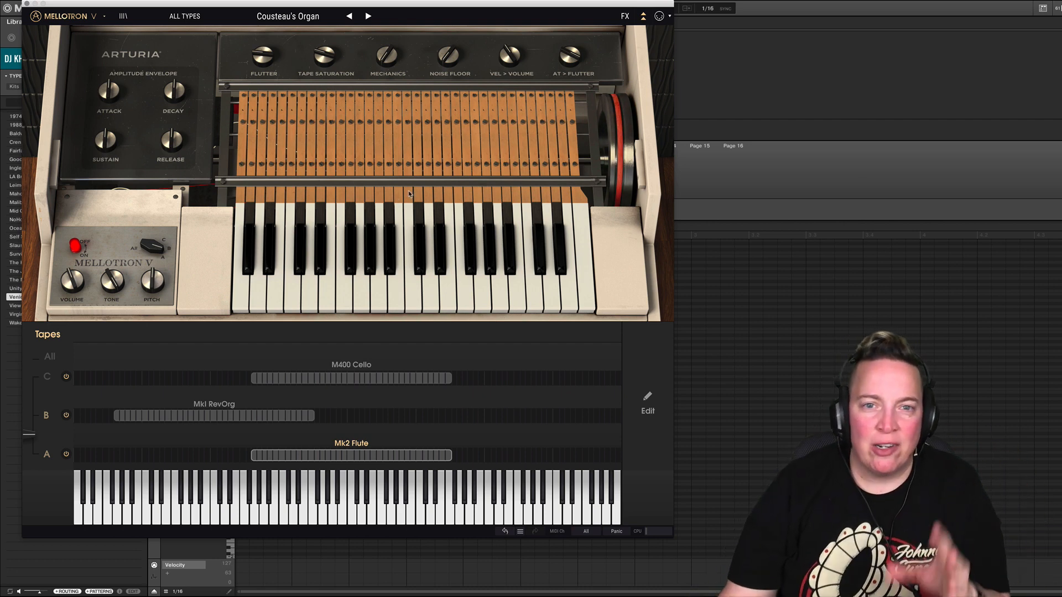
drag(569, 62, 569, 55)
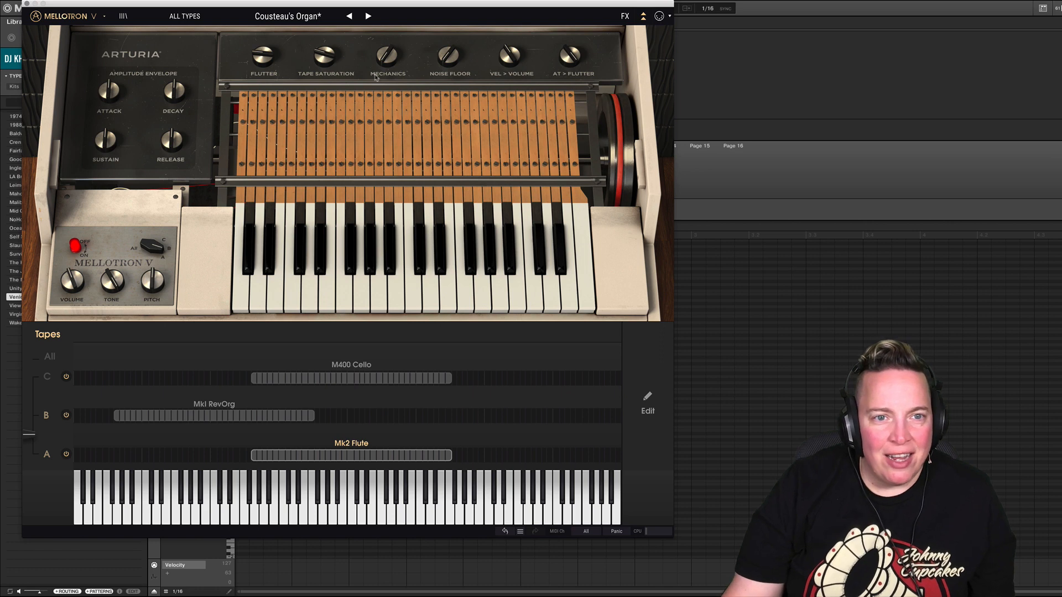
drag(325, 55, 324, 49)
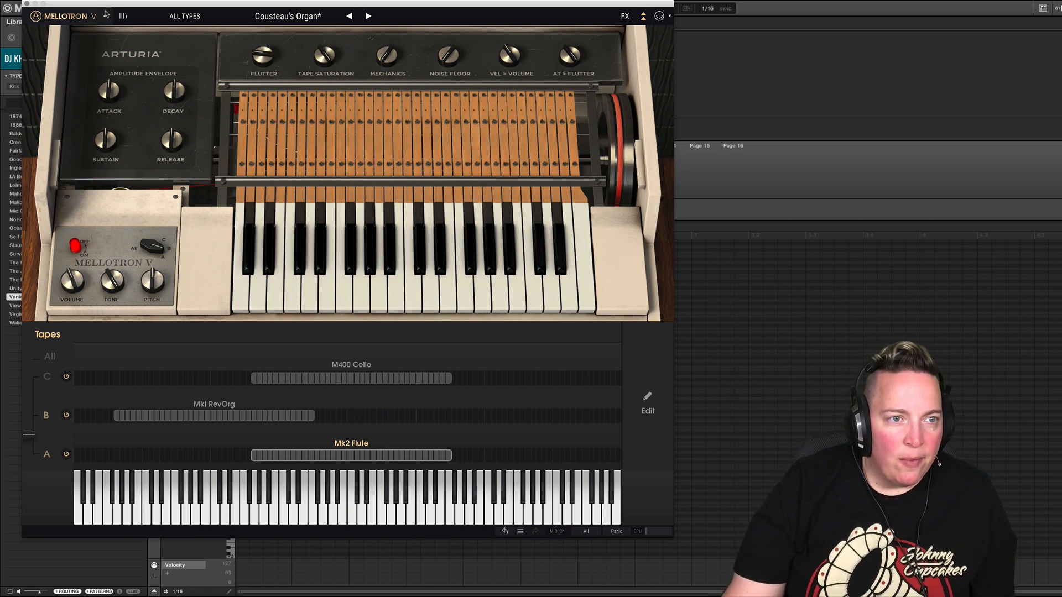
click(26, 4)
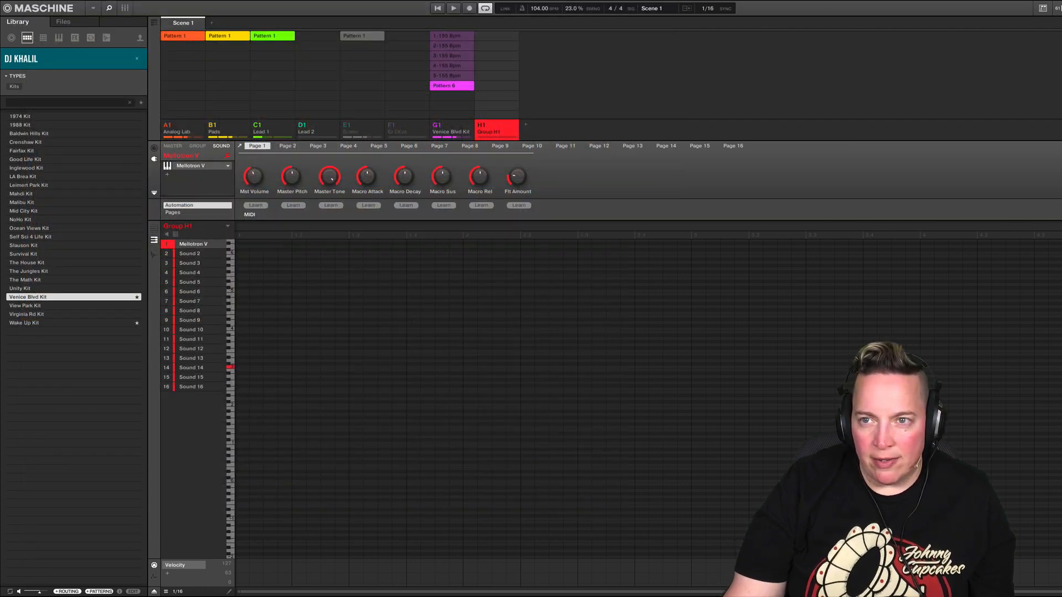
- Skip the current Time Machine backup
click(977, 0)
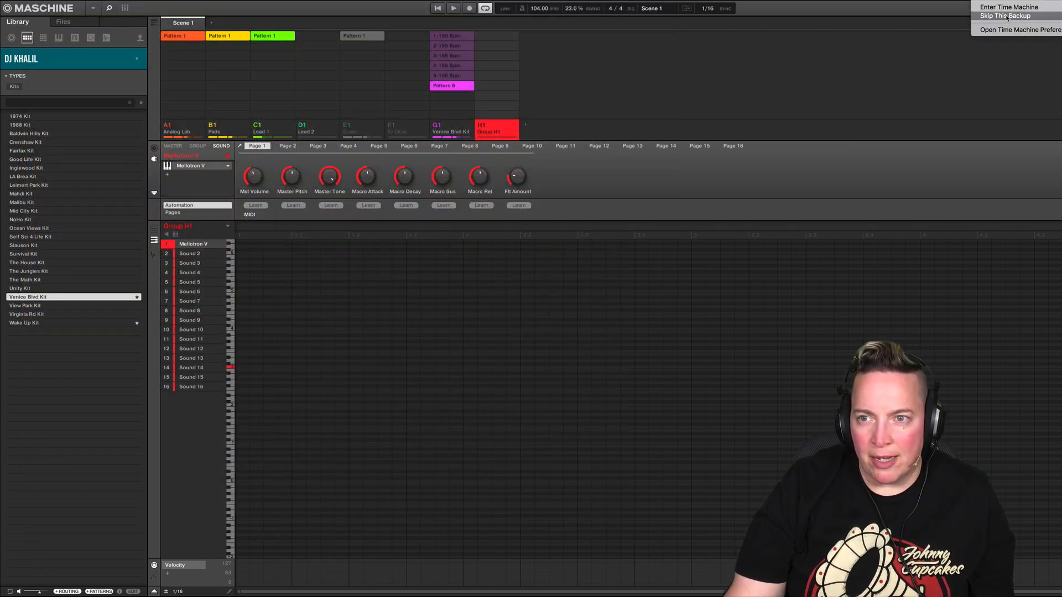
click(988, 38)
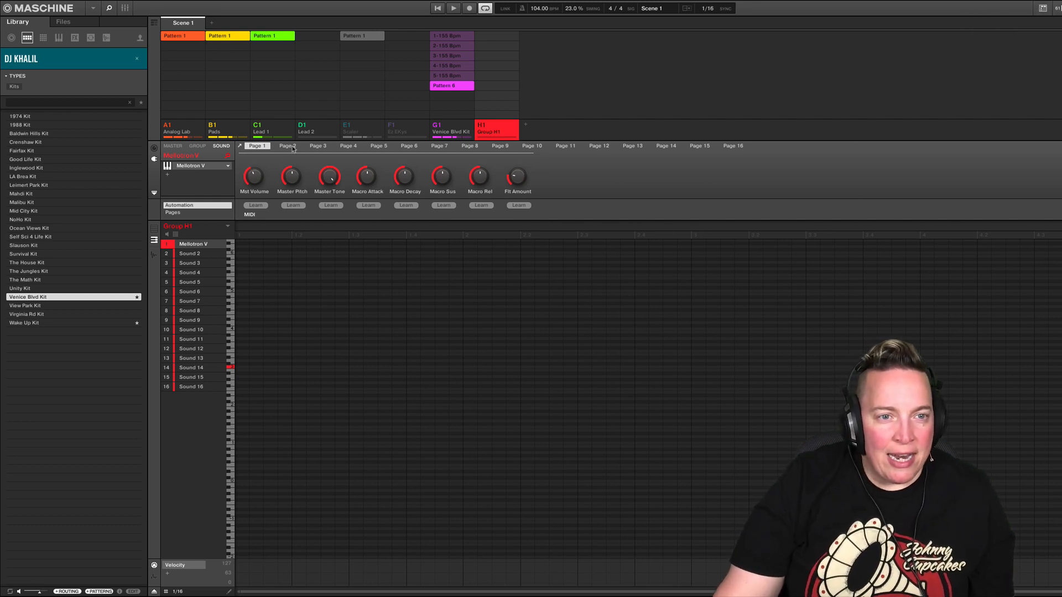
- Open the Lead 2 group's Analog Lab 4 interface and reposition its window so it is fully visible
click(311, 129)
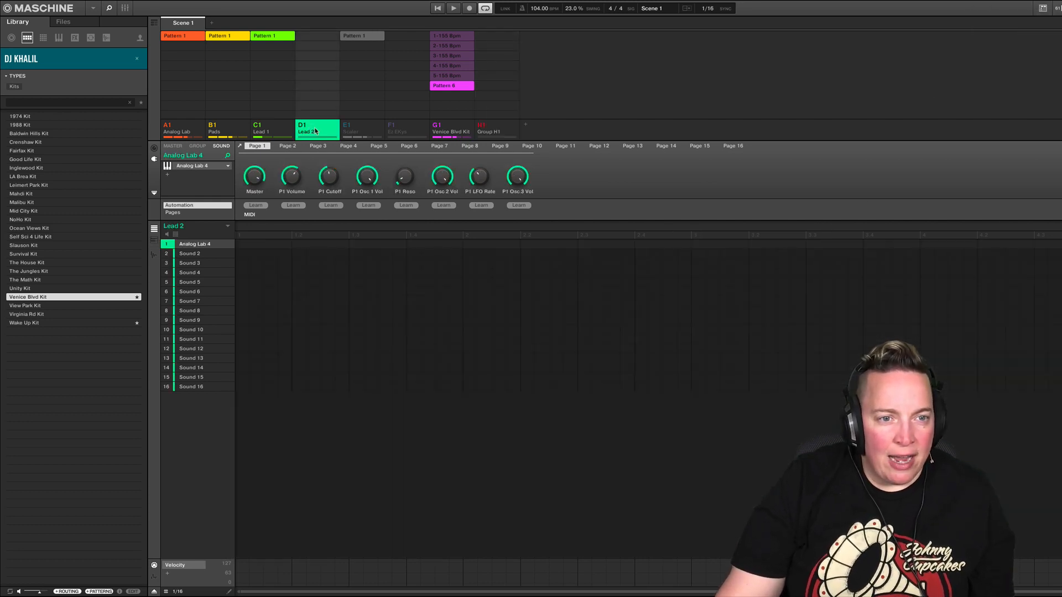
click(196, 168)
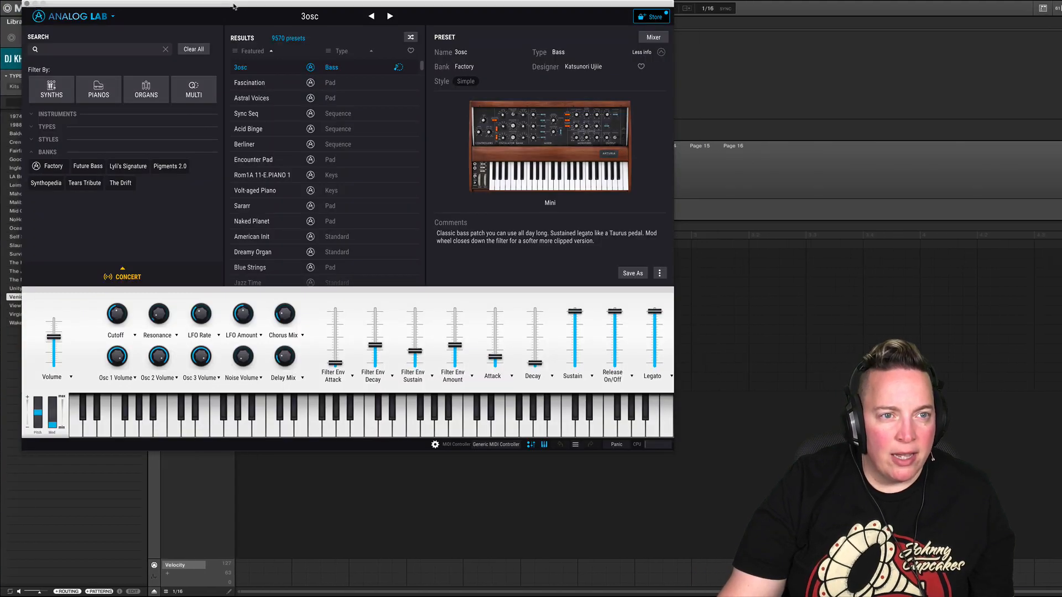
drag(242, 2, 276, 29)
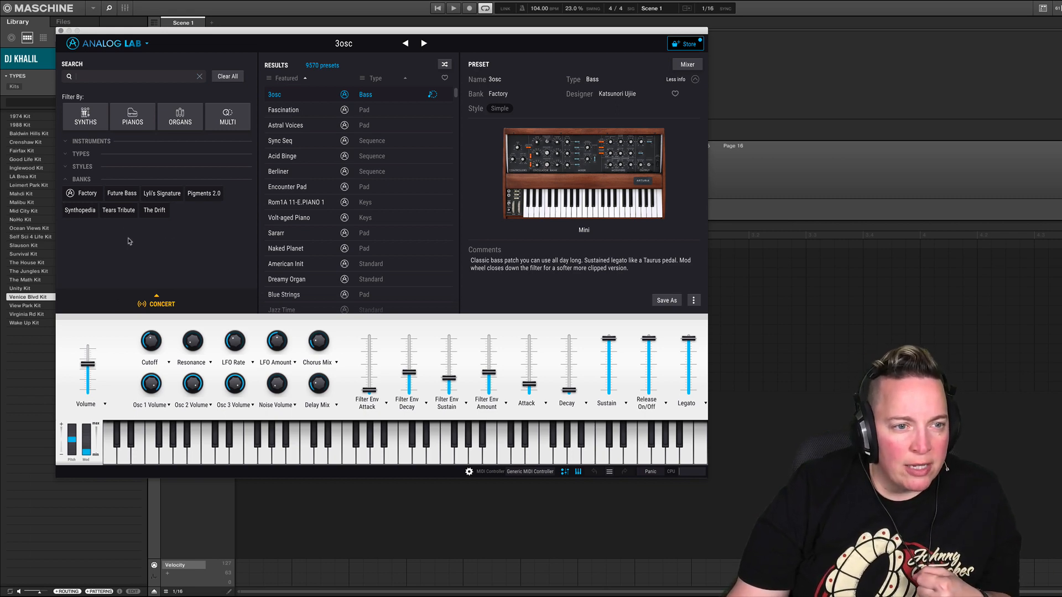
- Filter the Analog Lab presets by the Tears Tribute bank and briefly view the Arturia Sound Store
click(118, 210)
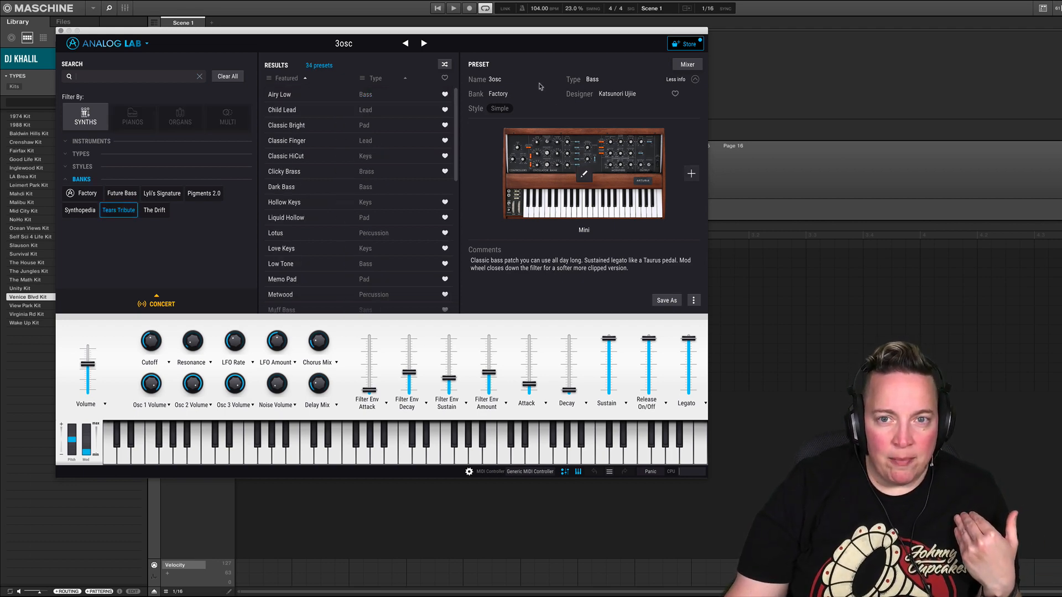
click(688, 45)
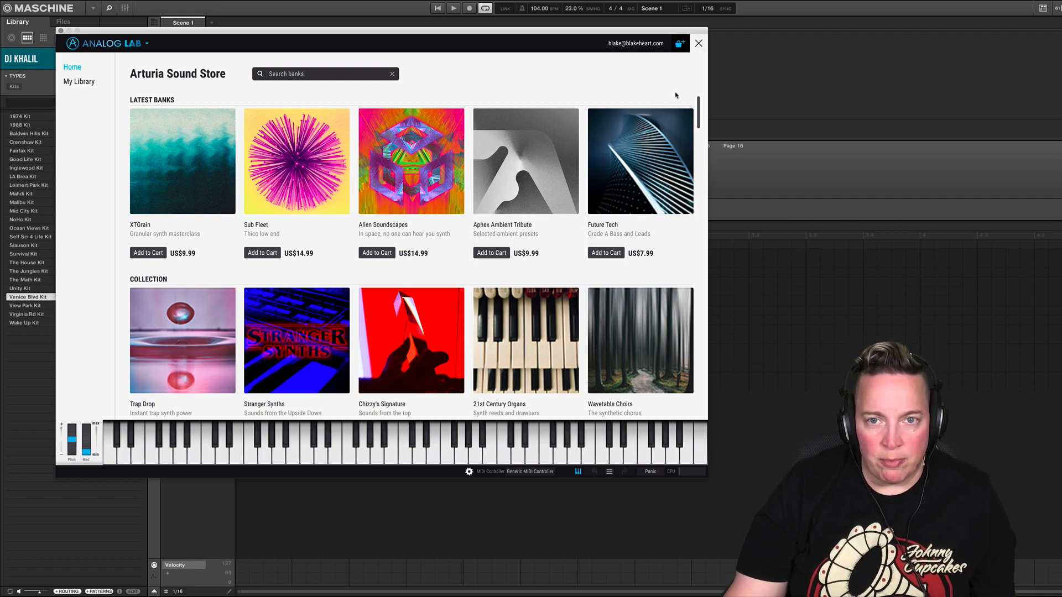
click(699, 47)
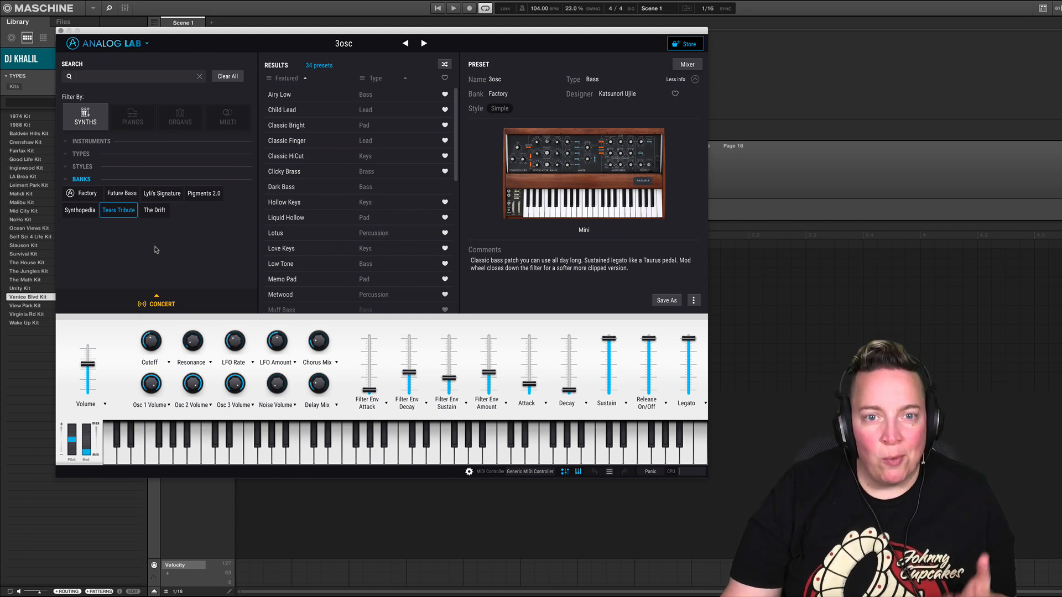
- Load and audition the Tears Tribute presets Classic Bright, Clicky Brass and Hollow Keys
click(287, 155)
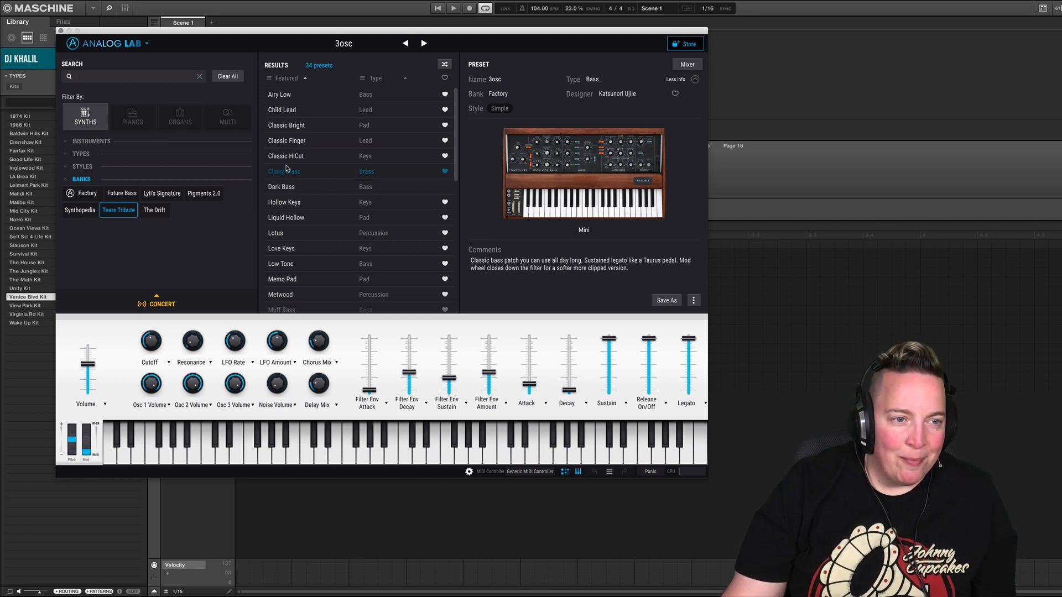
click(303, 128)
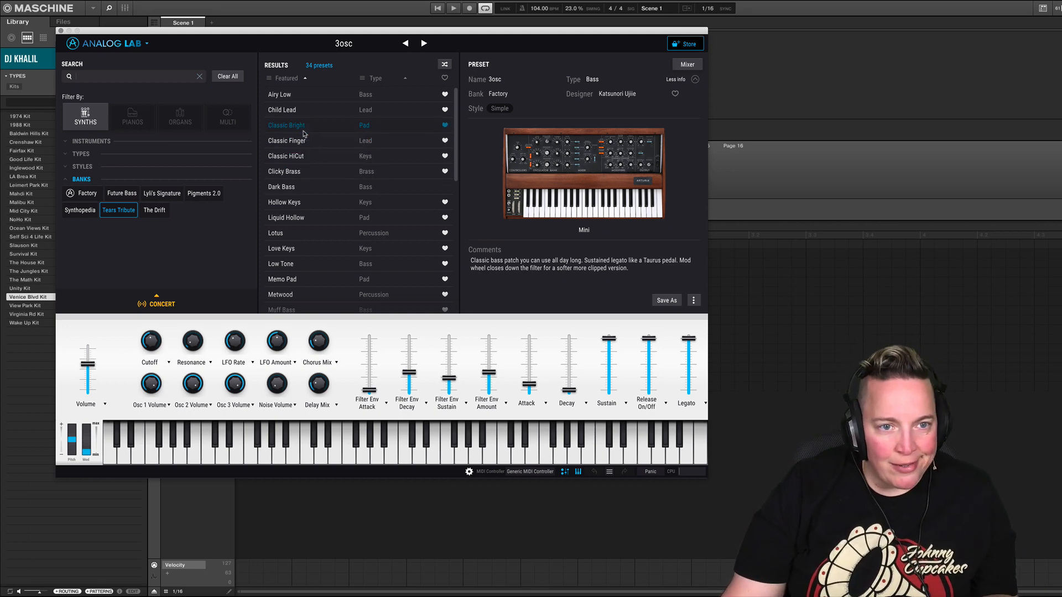
double_click(292, 127)
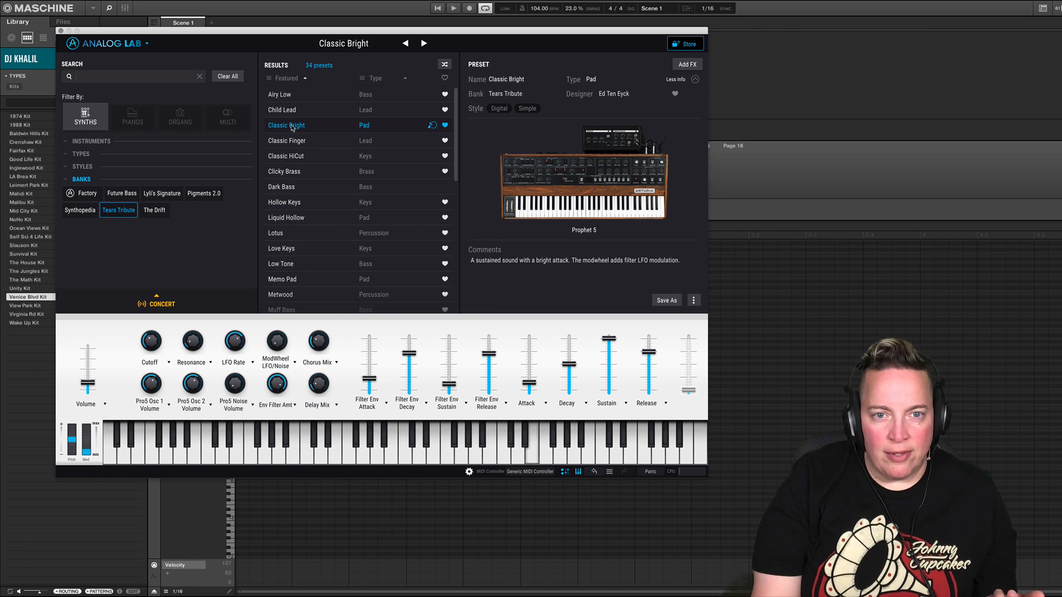
click(294, 171)
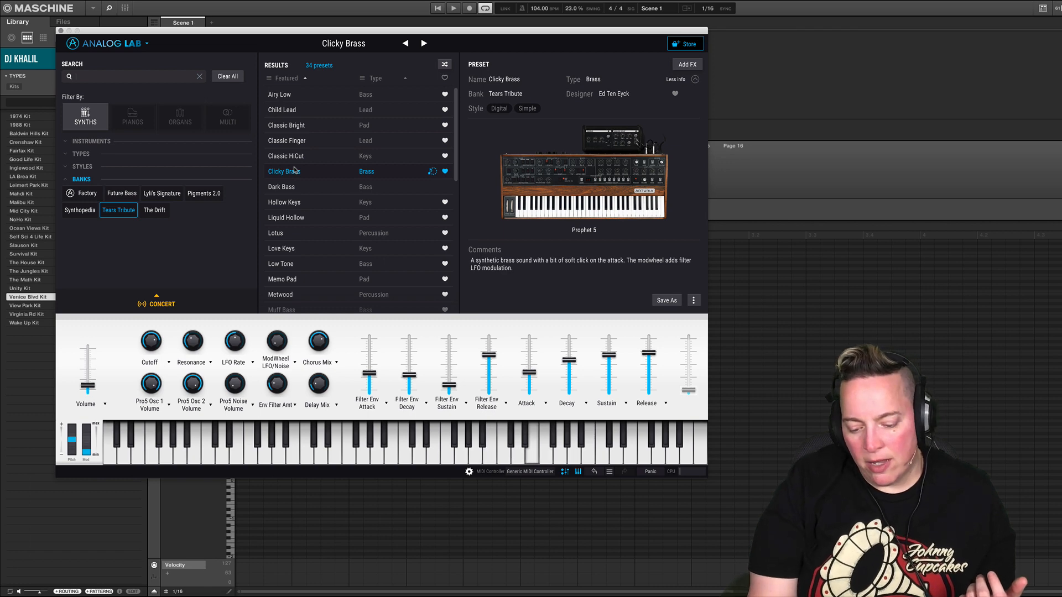
click(303, 205)
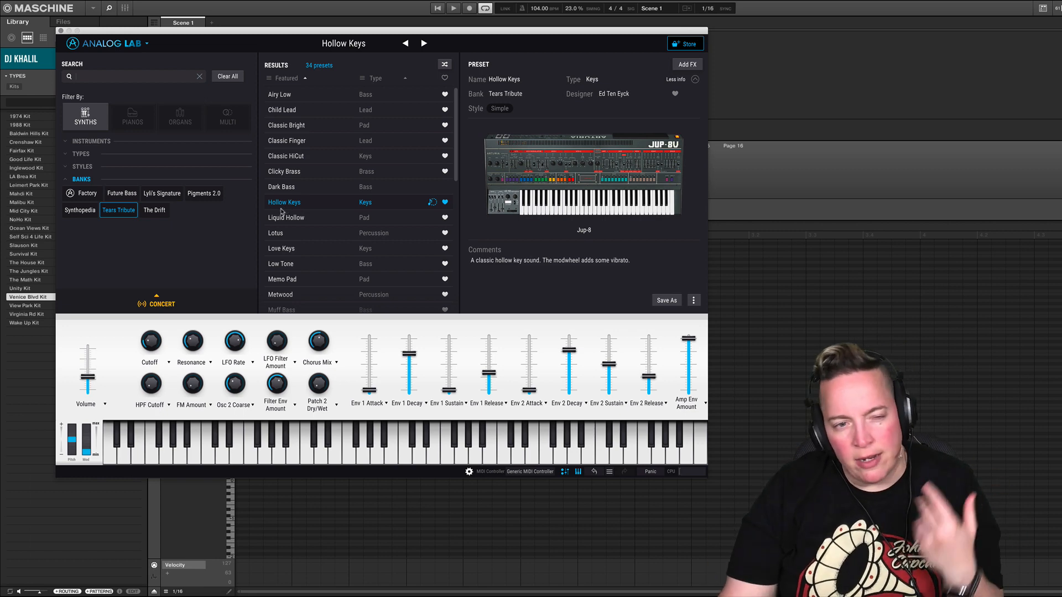
- Remove the Tears Tribute filter and browse the Factory, Pigments 2.0 and Synthopedia banks in turn
click(127, 214)
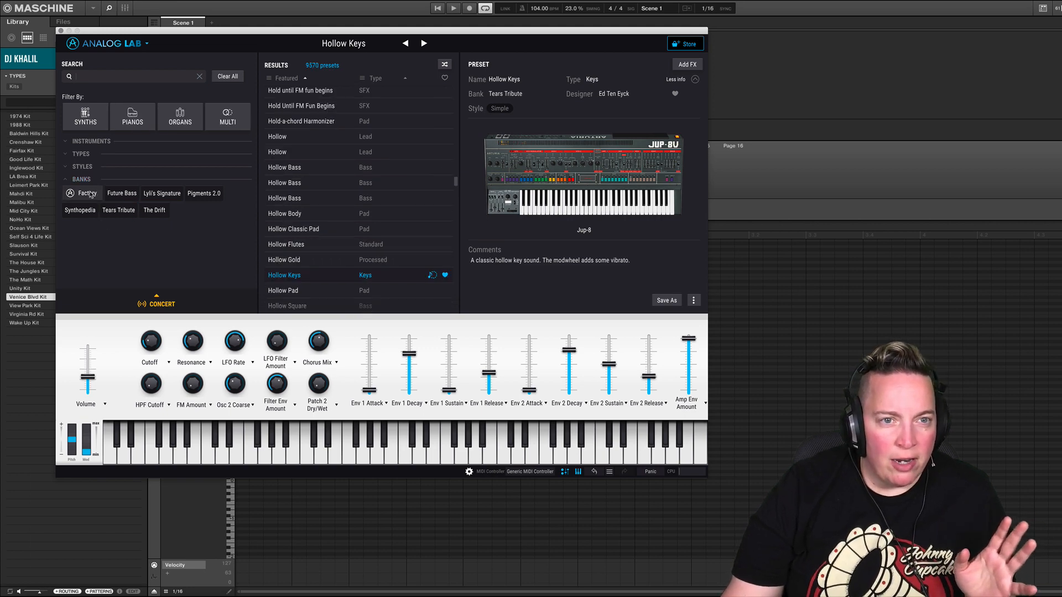
click(89, 194)
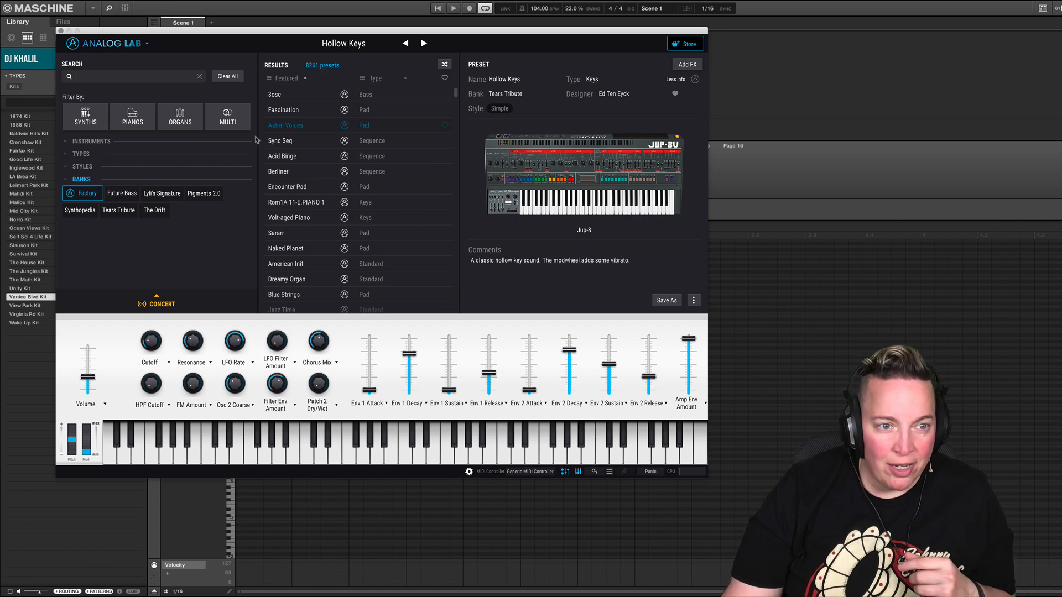
click(201, 195)
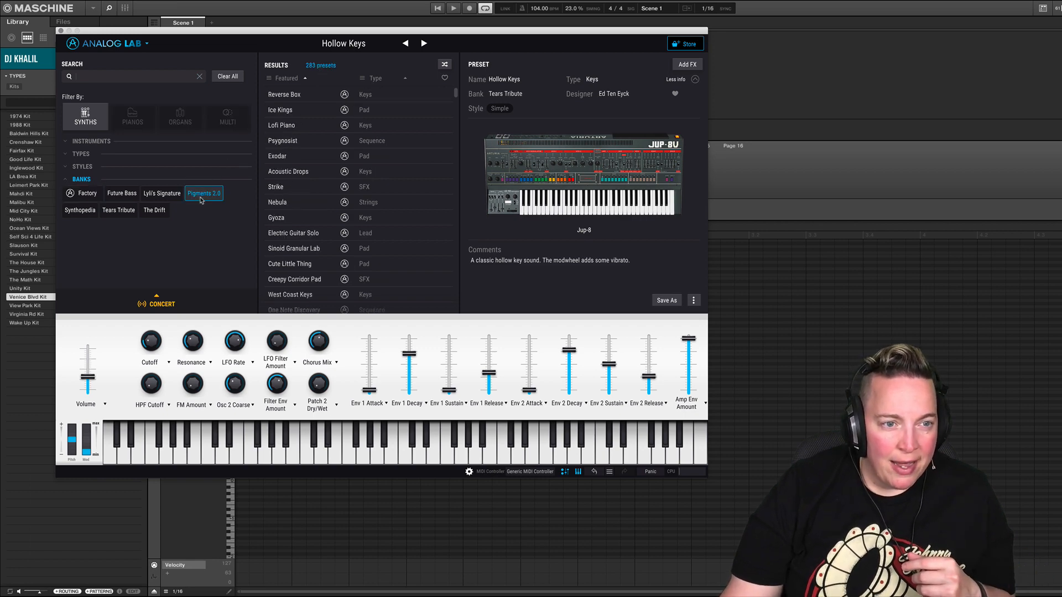
click(80, 211)
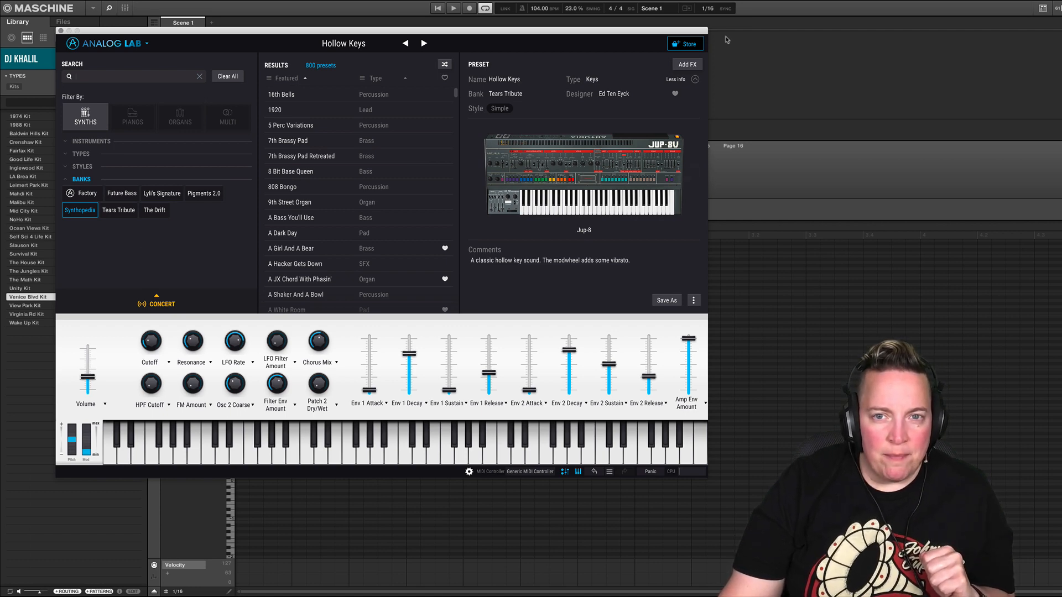
- Browse the banks in the Arturia Sound Store, open the installed Synthopedia bank's page, and return to the preset browser
click(686, 44)
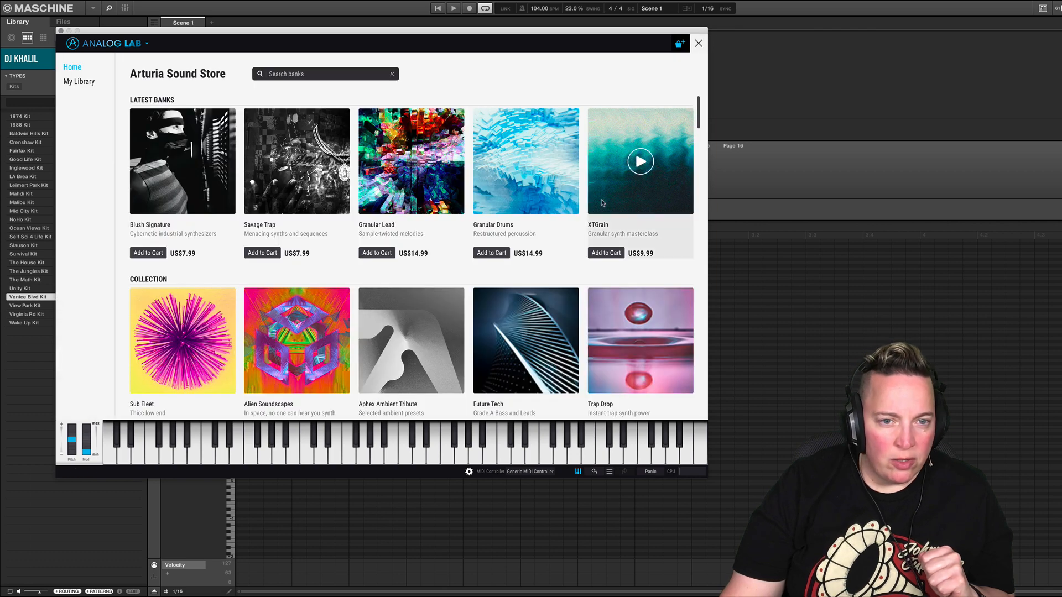
scroll(496, 246, down, 2)
scroll(497, 246, down, 5)
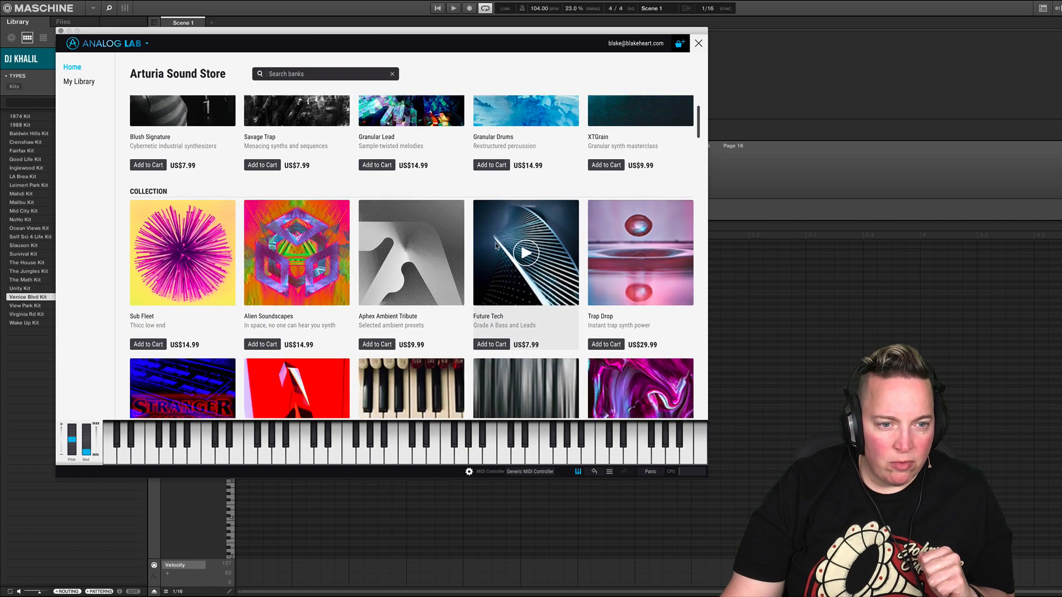
scroll(497, 247, down, 9)
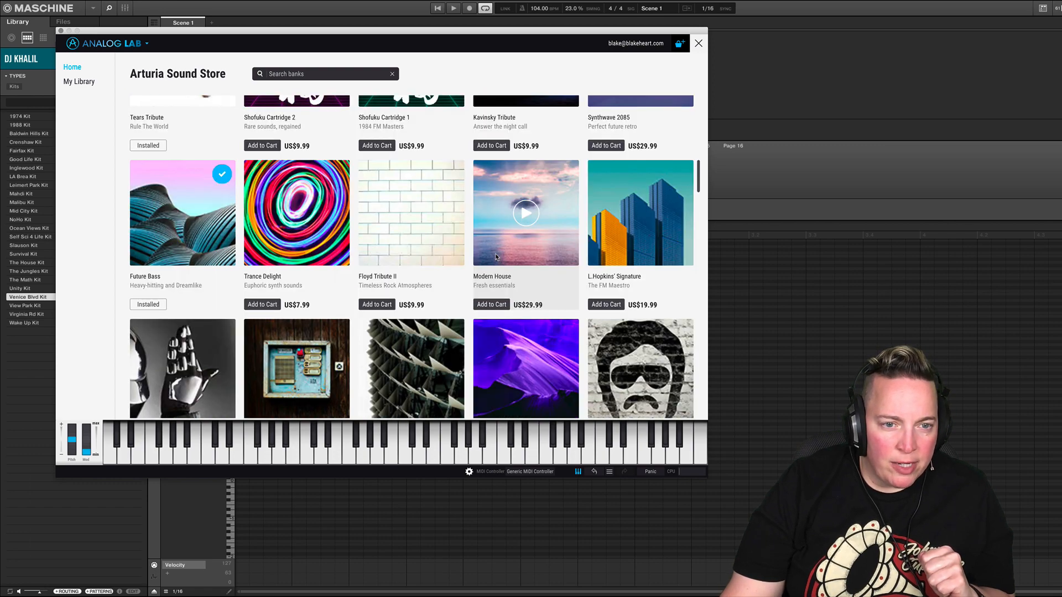
scroll(496, 257, down, 3)
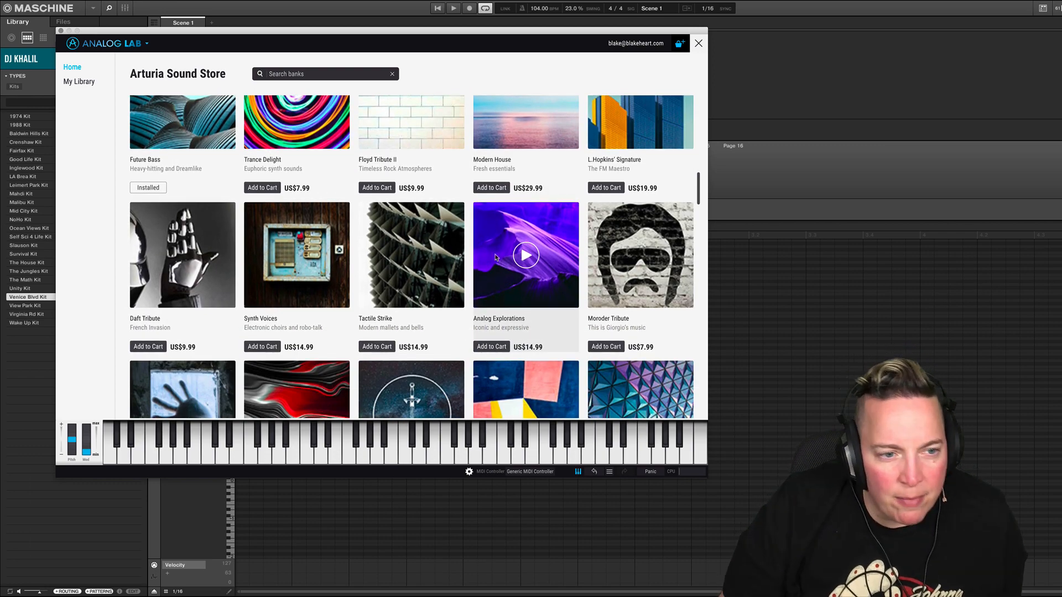
scroll(496, 260, down, 4)
scroll(488, 266, down, 5)
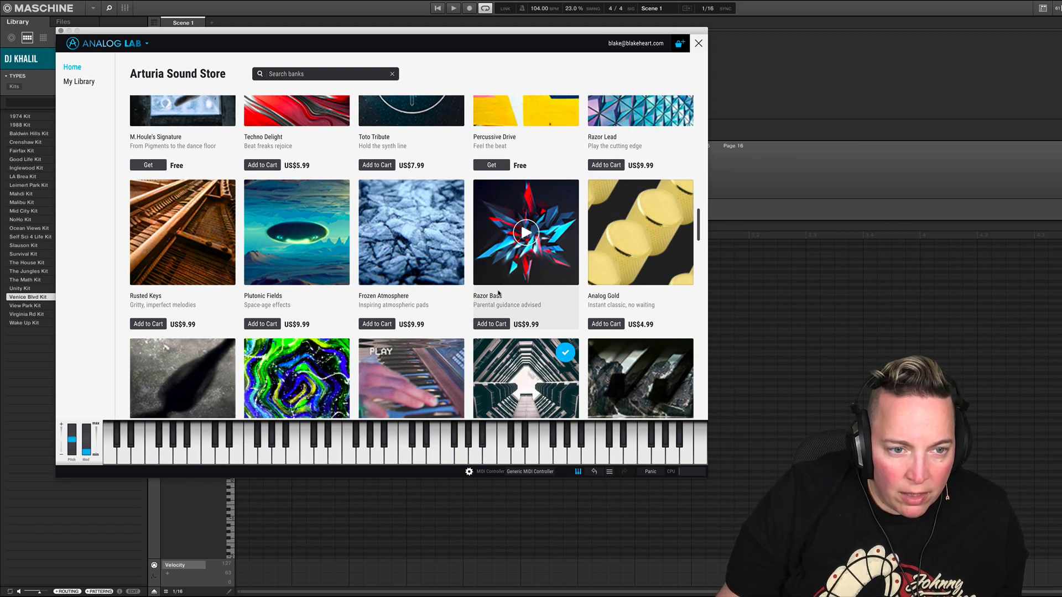
drag(699, 216, 700, 233)
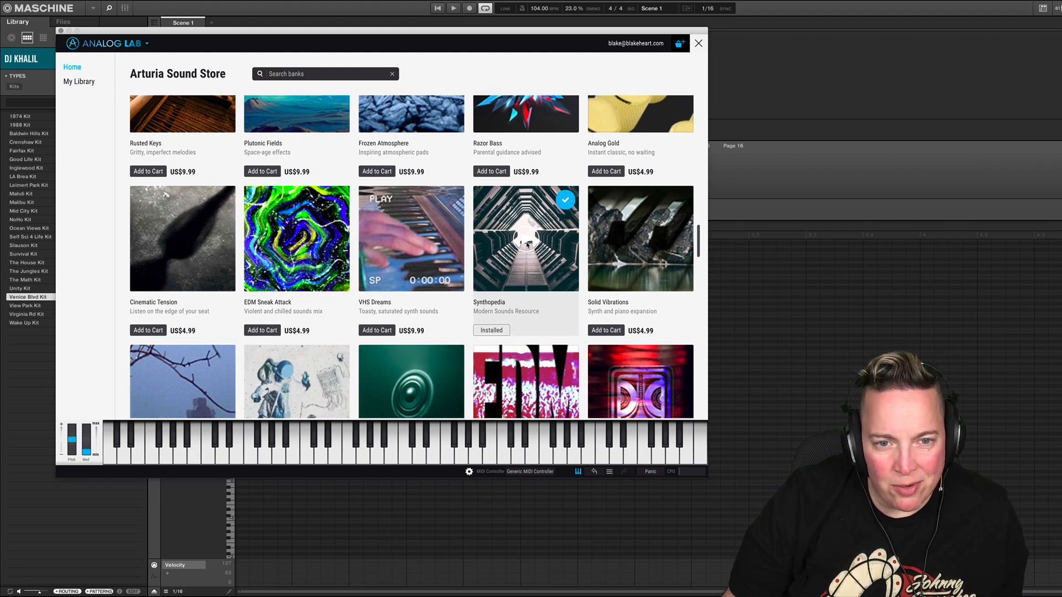
click(505, 276)
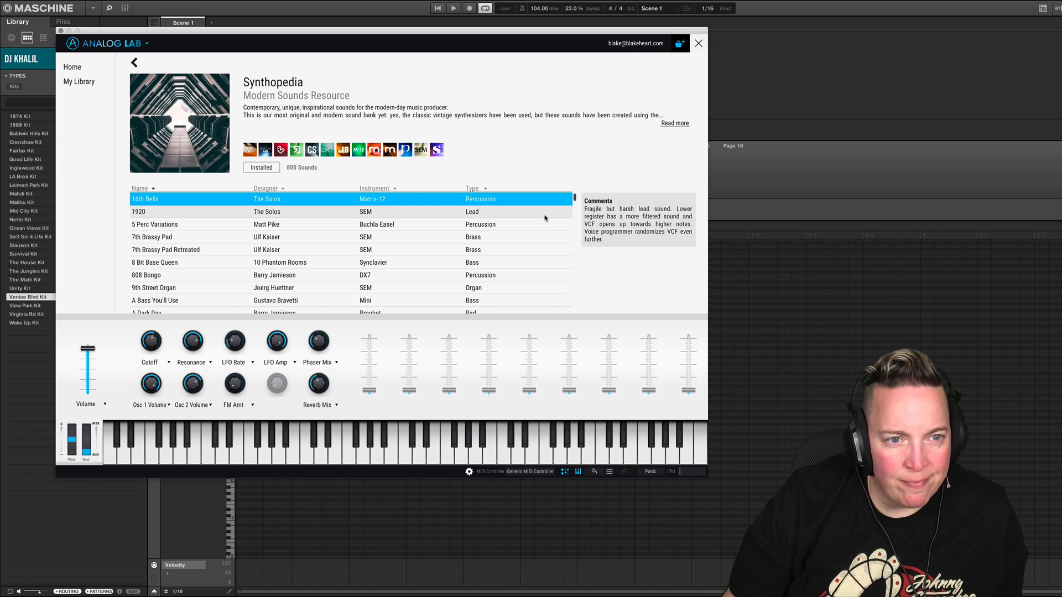
click(698, 44)
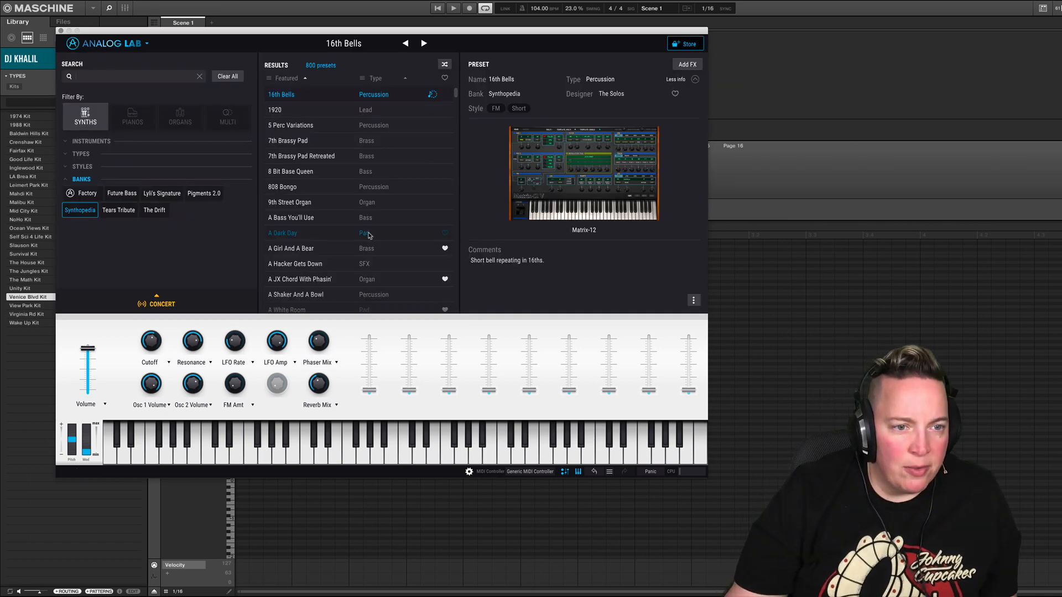
- Replace the Synthopedia bank filter with Factory and briefly sort the results with favorites first
click(77, 210)
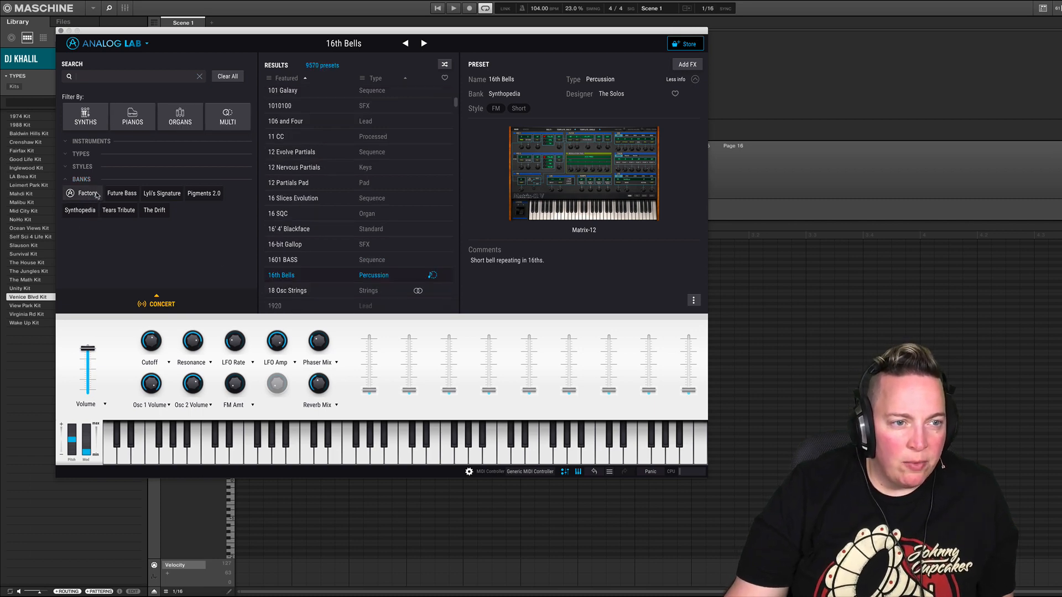
click(86, 194)
click(445, 78)
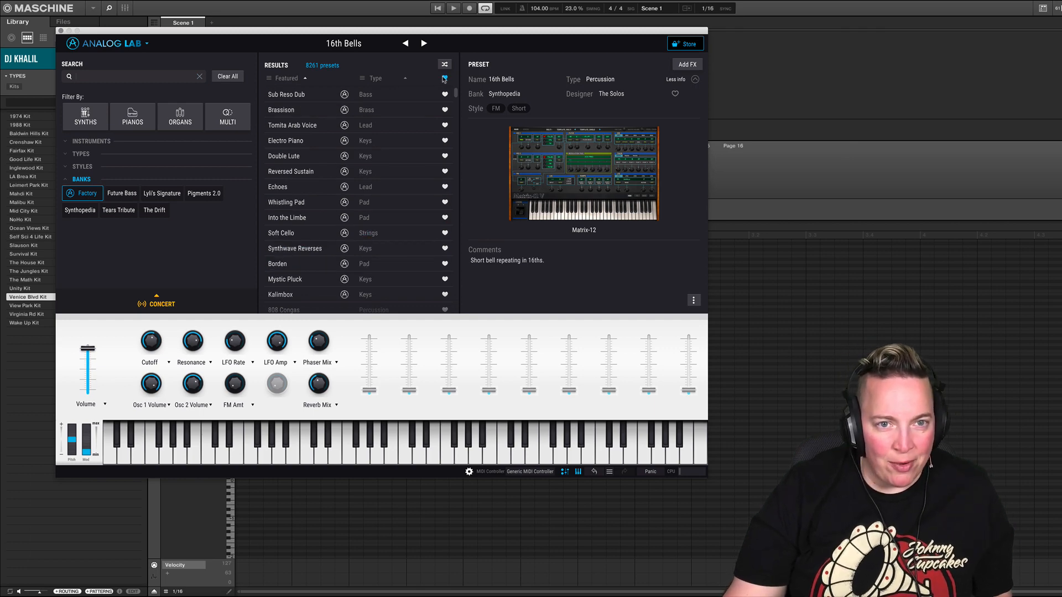
click(444, 79)
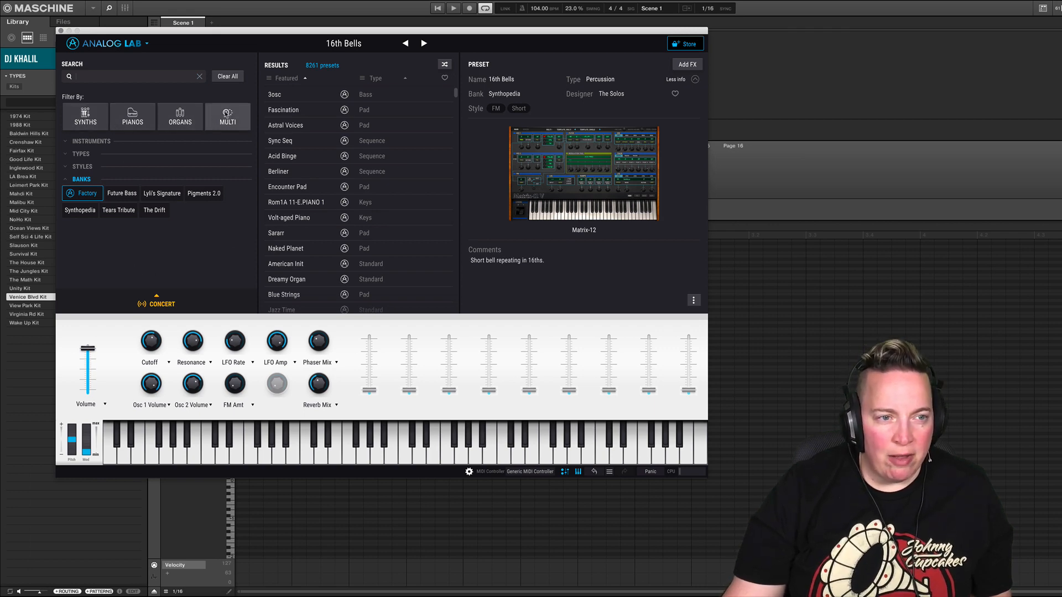
- Narrow the Factory presets to the ARP 2600 instrument and the Pad type
click(97, 142)
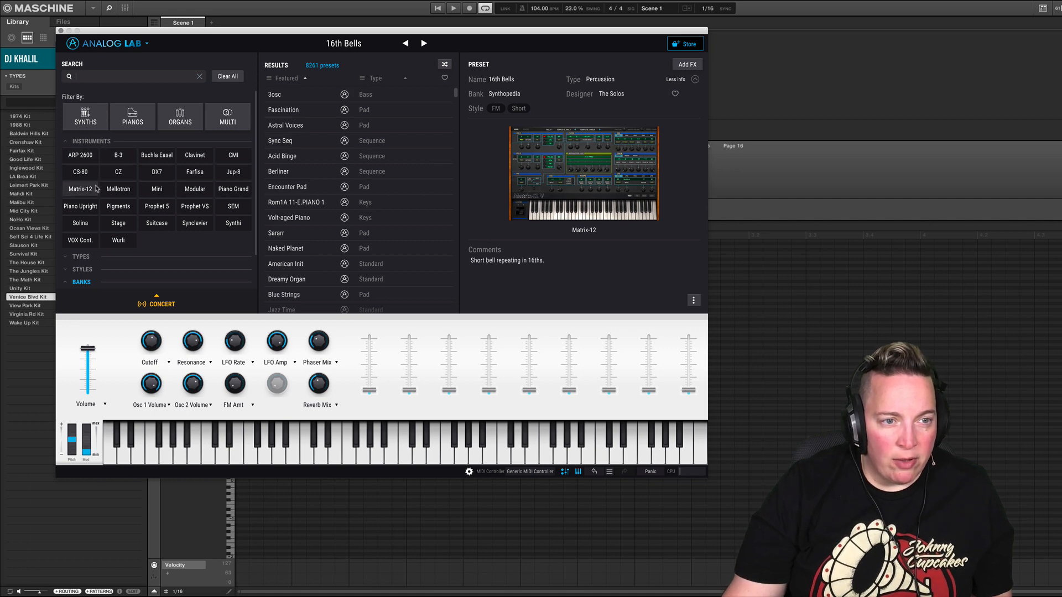
click(84, 159)
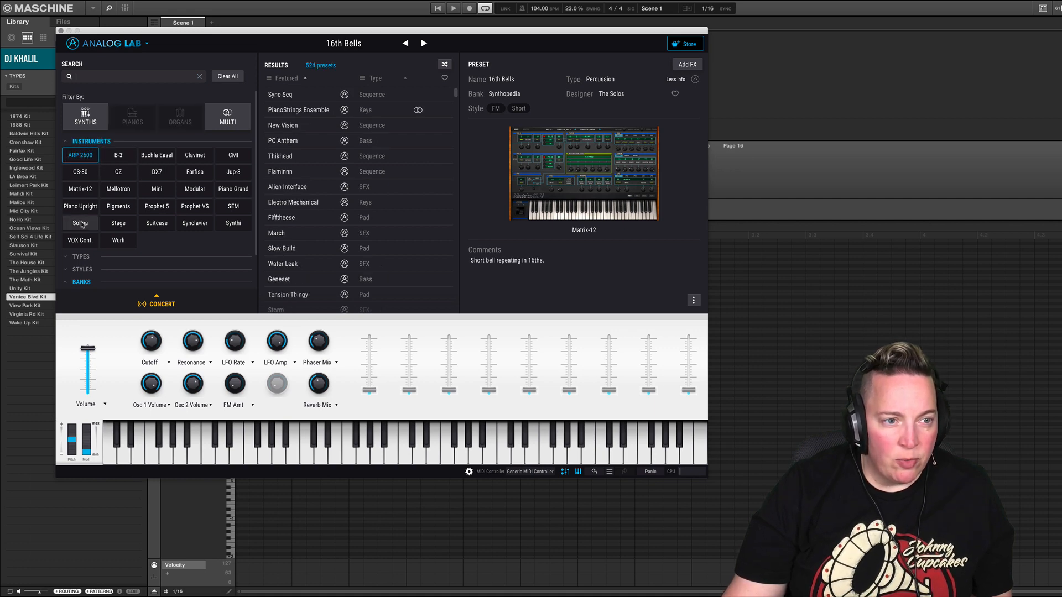
click(80, 257)
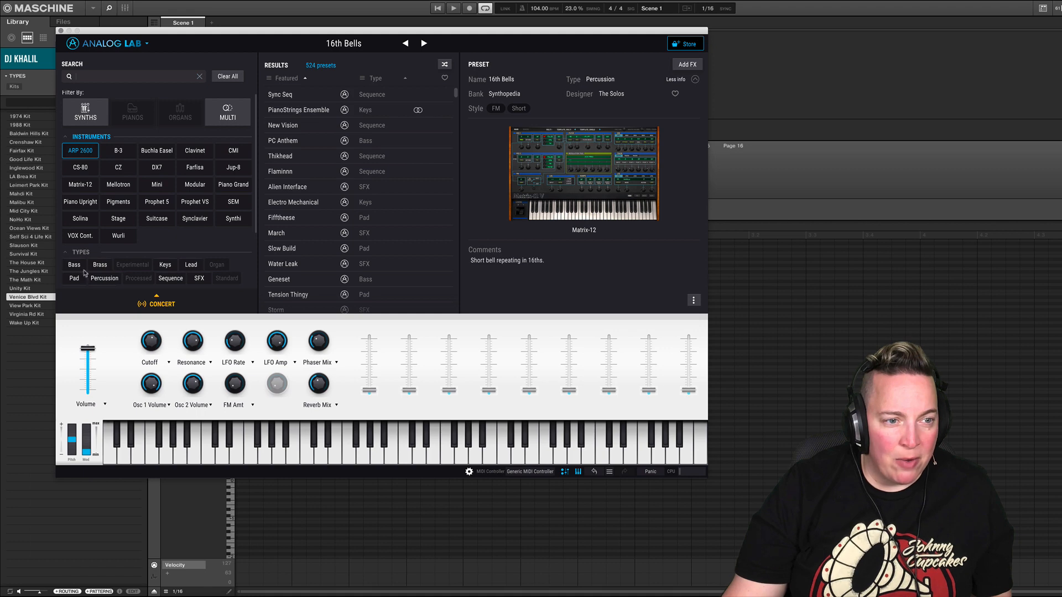
click(83, 275)
scroll(86, 271, down, 3)
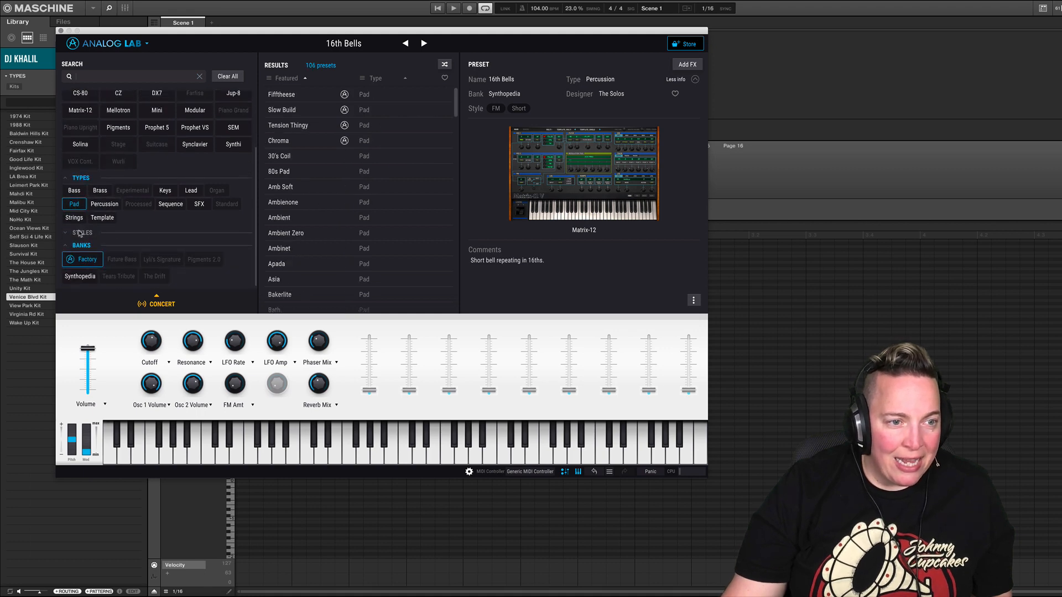
- Add the Evolving style filter, load the Chordo preset and look through the remaining results
click(79, 233)
scroll(79, 233, down, 3)
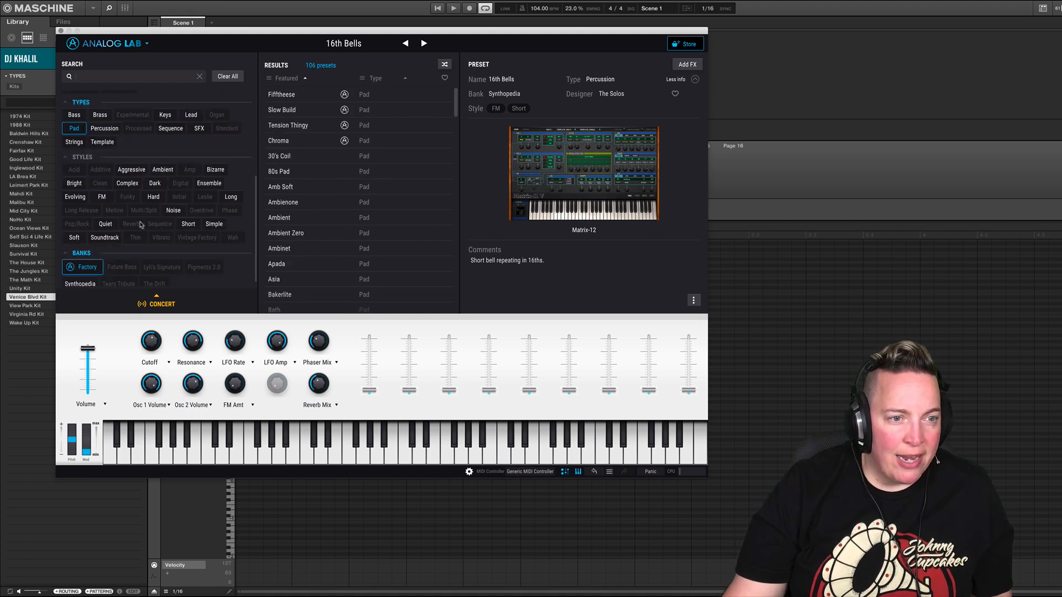
click(78, 198)
scroll(94, 213, down, 1)
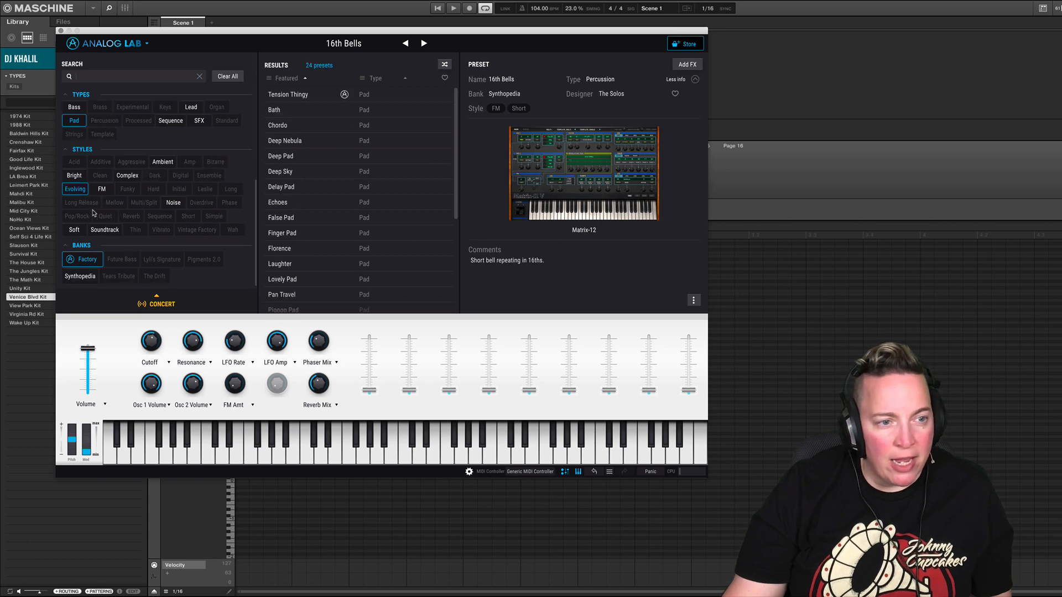
click(276, 124)
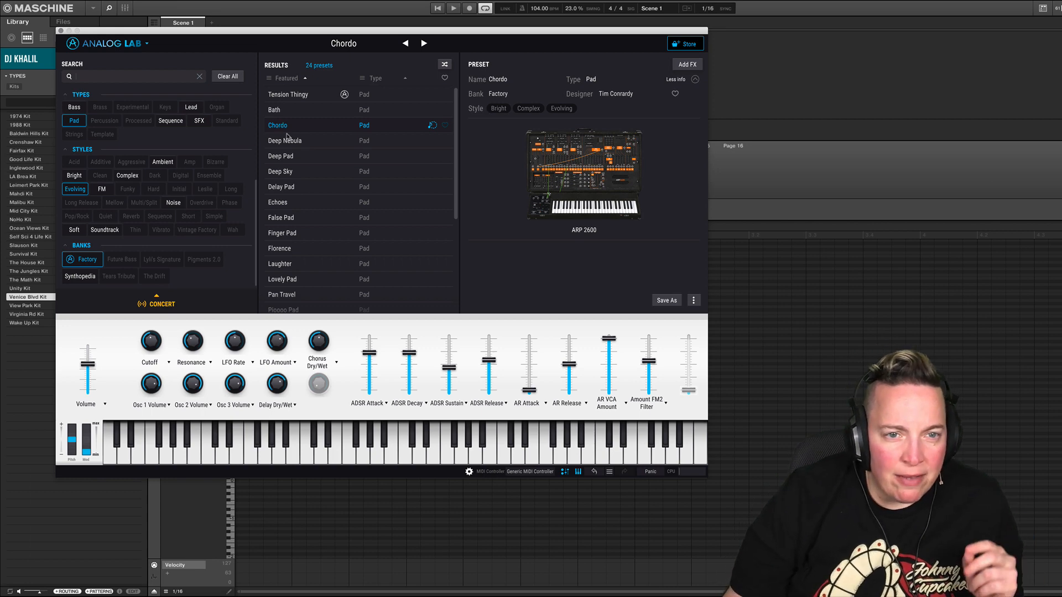
scroll(286, 137, down, 5)
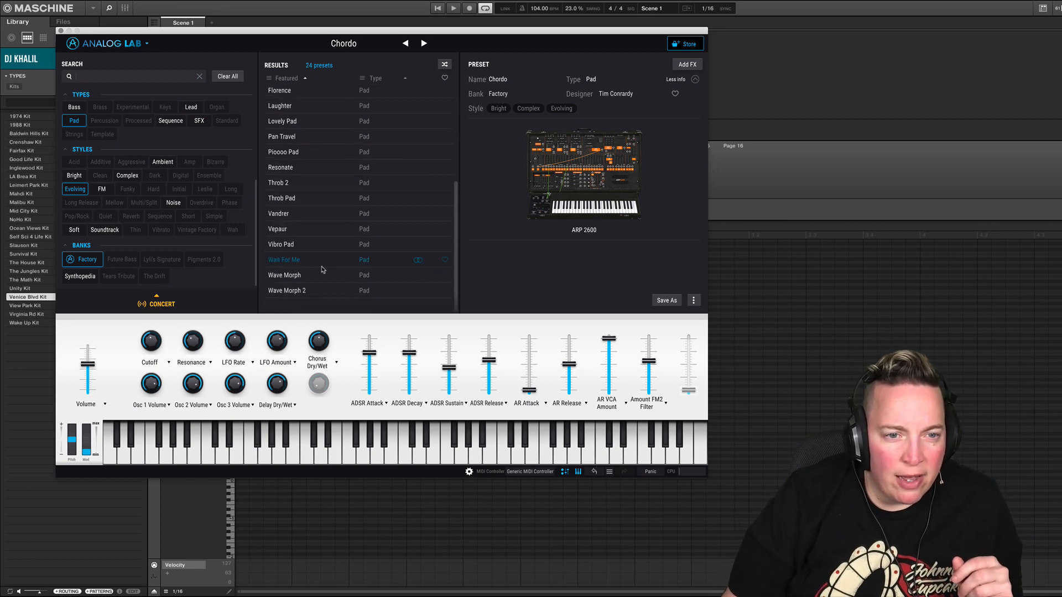
- Clear all search filters and show only presets in the Synths category
click(228, 79)
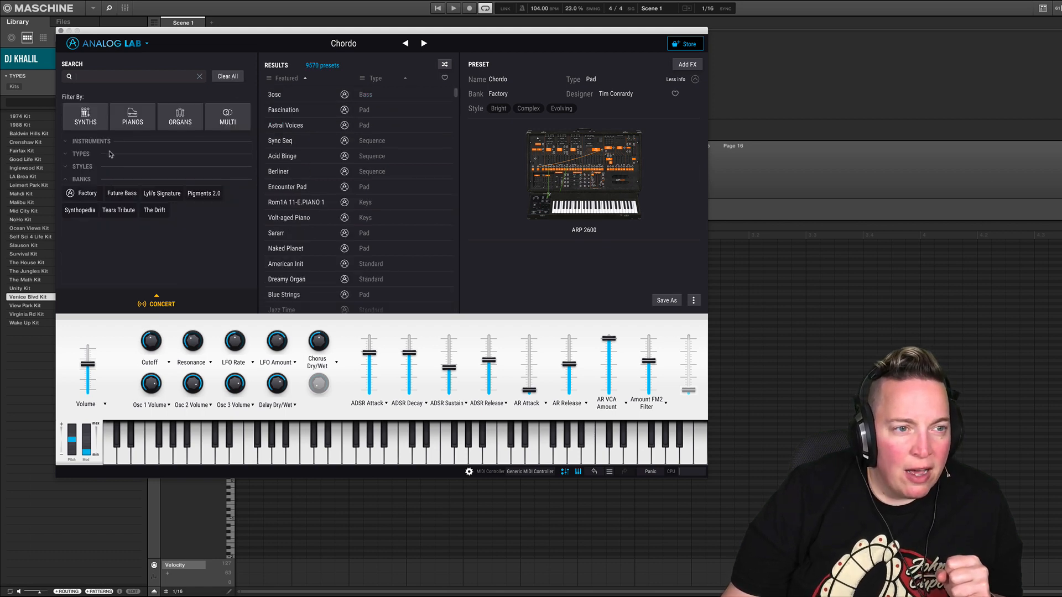
click(92, 118)
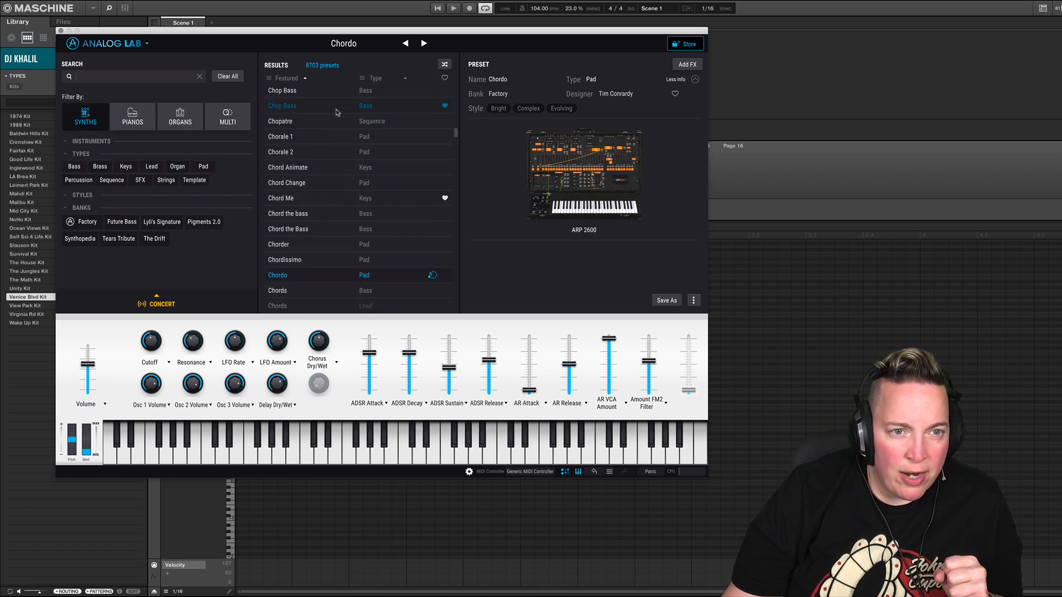
- Find and load the Muffle Keys preset among the synths and display its similar-preset recommendations
scroll(340, 193, down, 1)
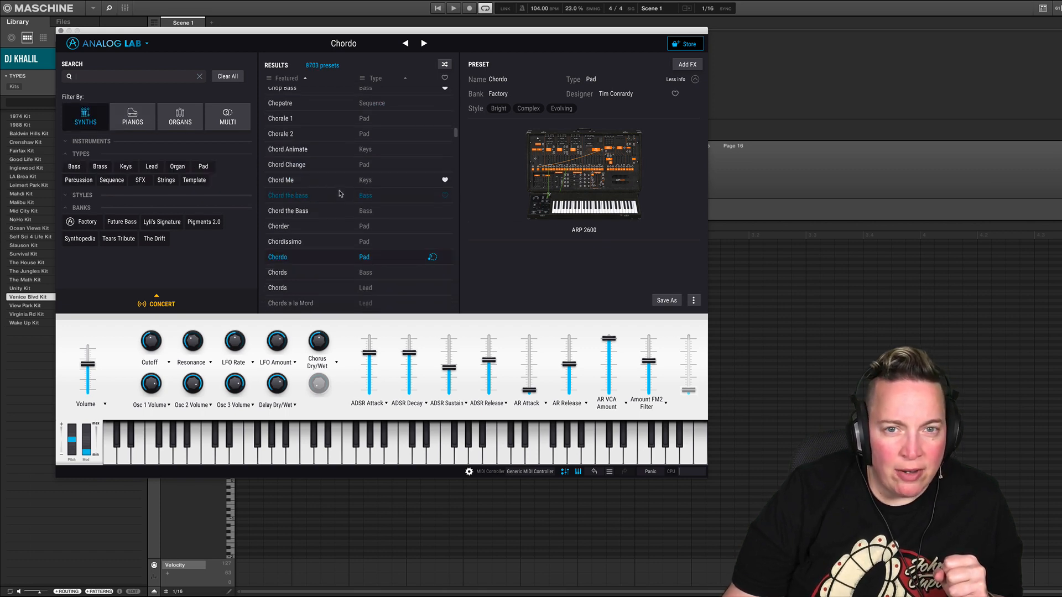
scroll(339, 200, down, 10)
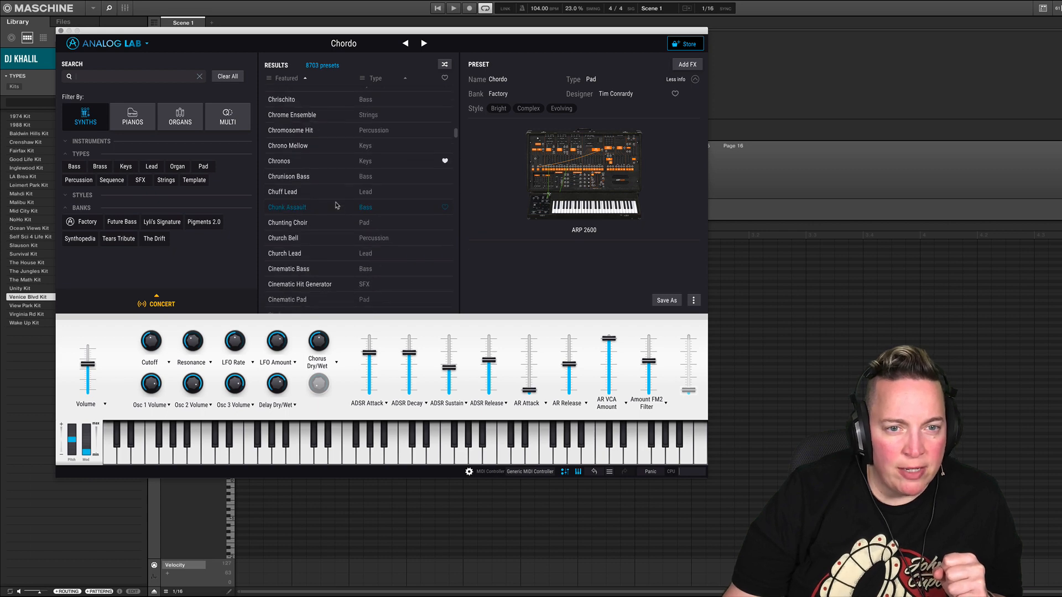
scroll(336, 205, down, 6)
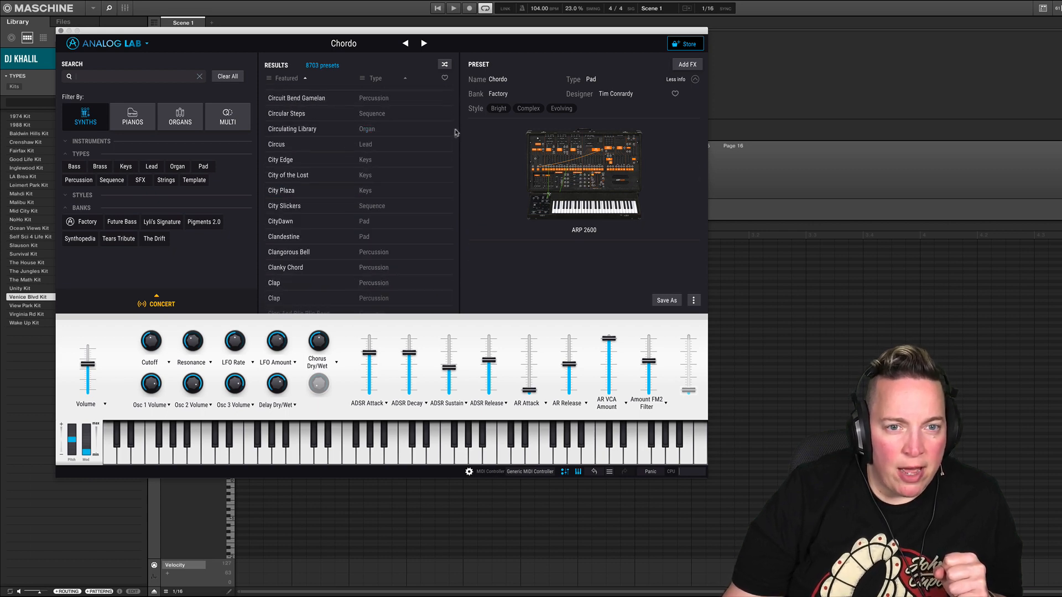
drag(455, 132, 455, 210)
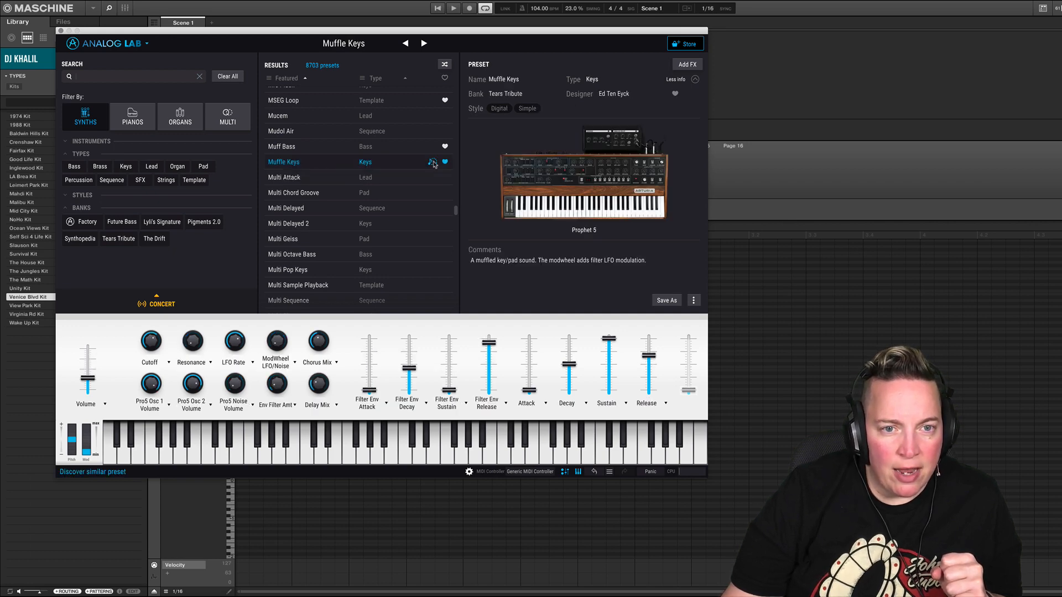
click(433, 162)
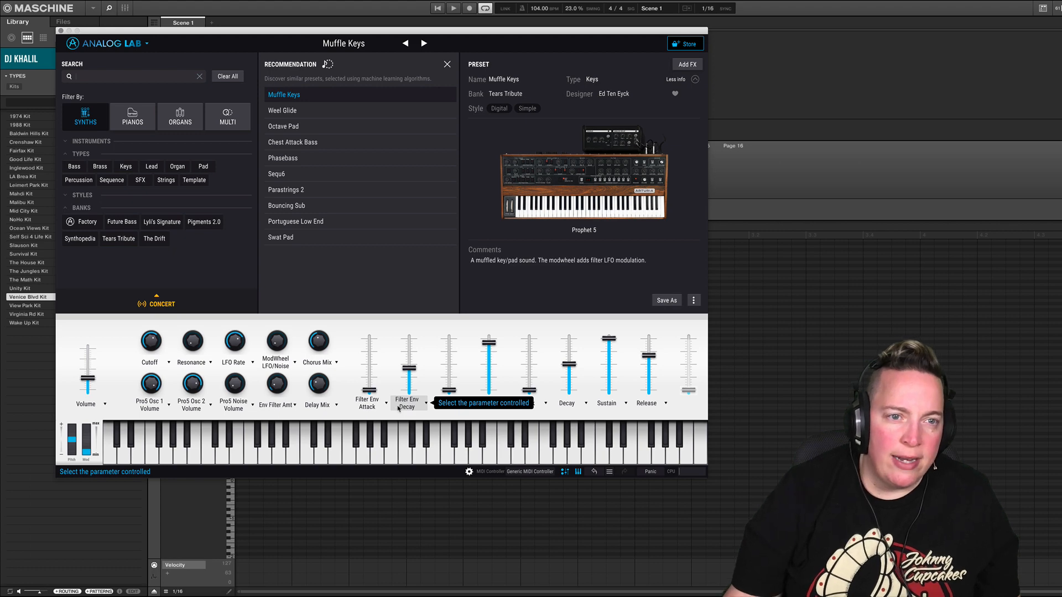
- Compare Muffle Keys with the recommended Octave Pad, Bouncing Sub, Swat Pad and Weel Glide, then close the recommendations with Octave Pad loaded
click(304, 128)
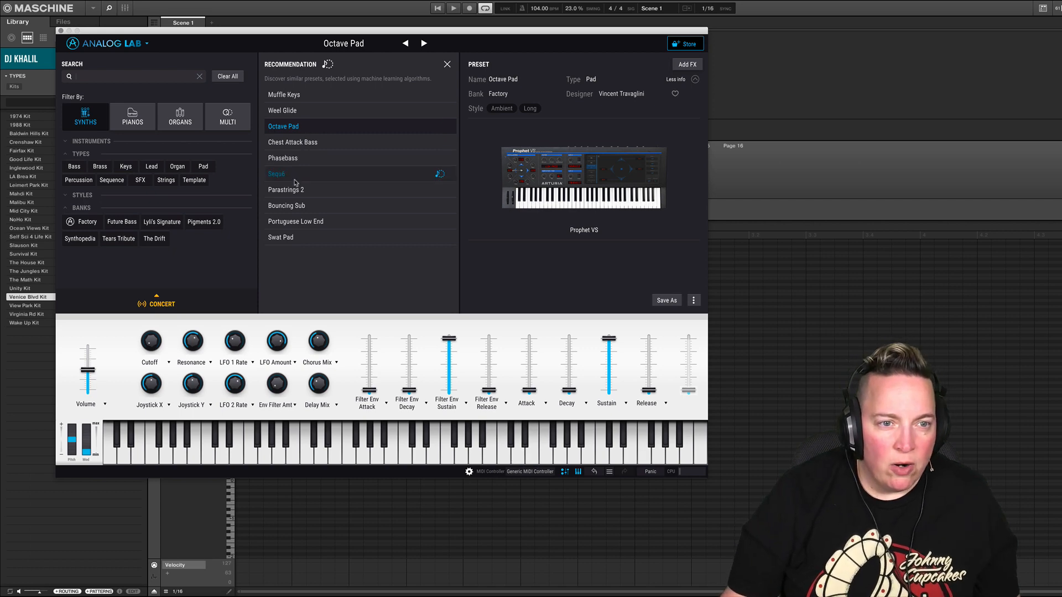
click(295, 206)
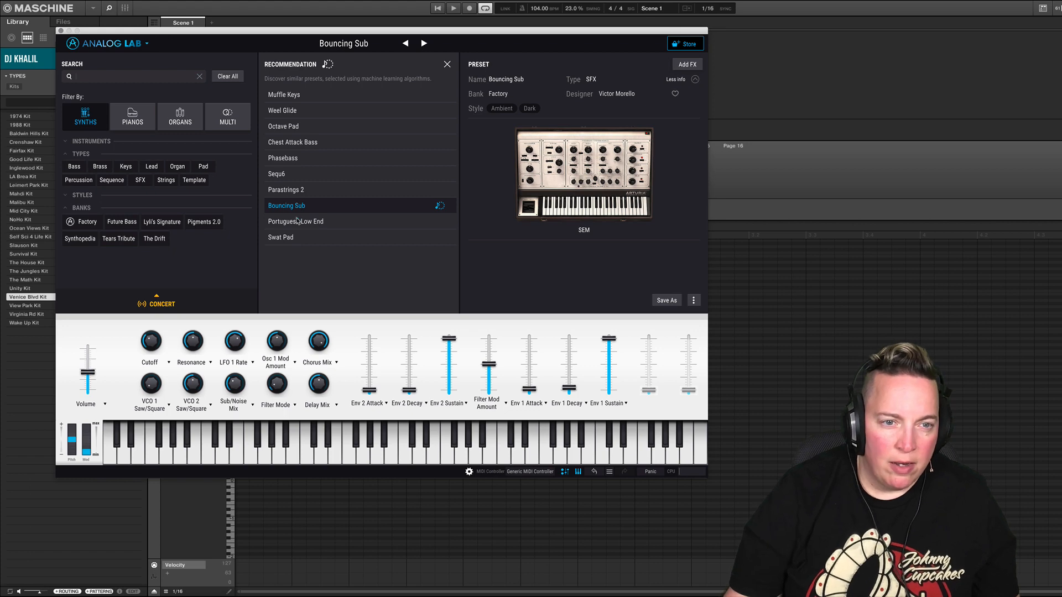
click(291, 237)
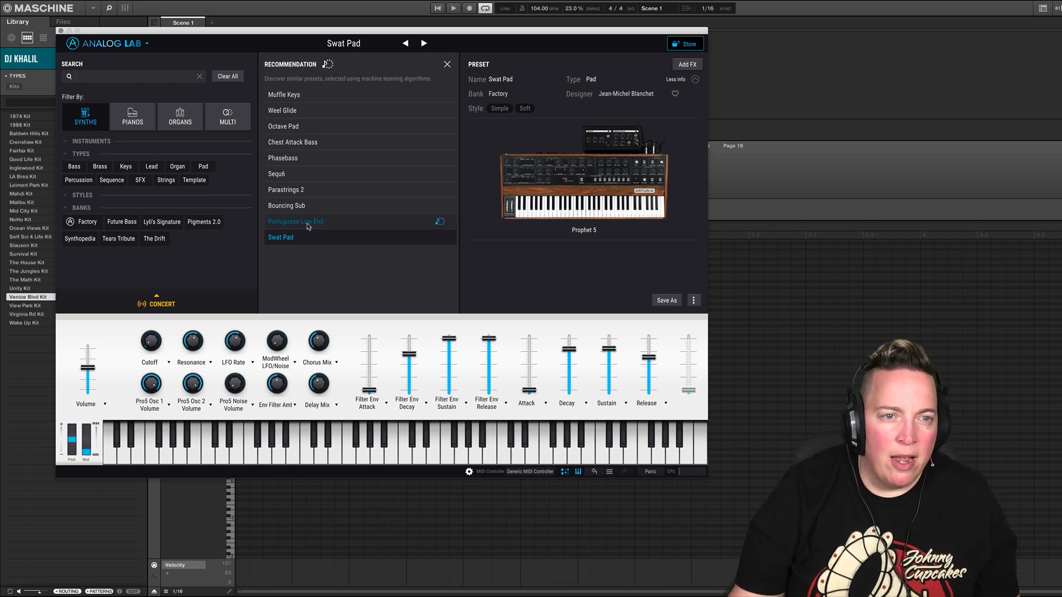
click(341, 98)
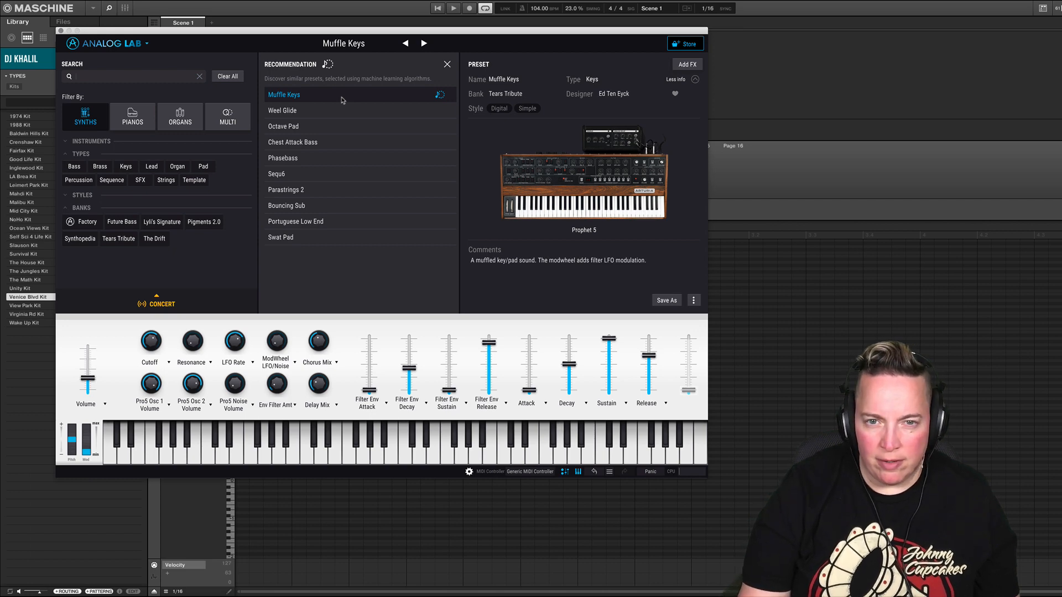
click(314, 111)
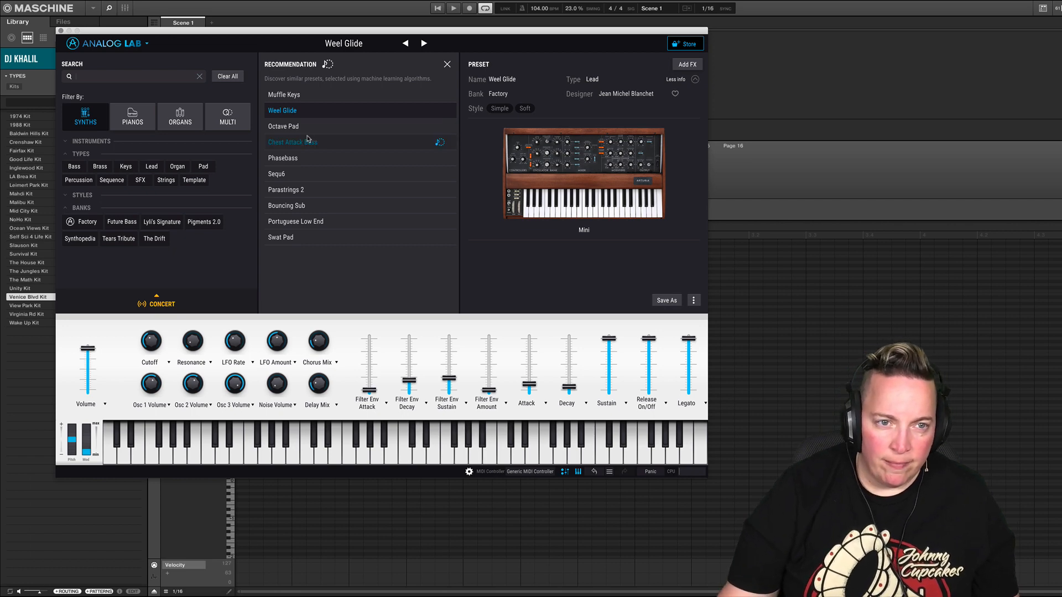
click(311, 128)
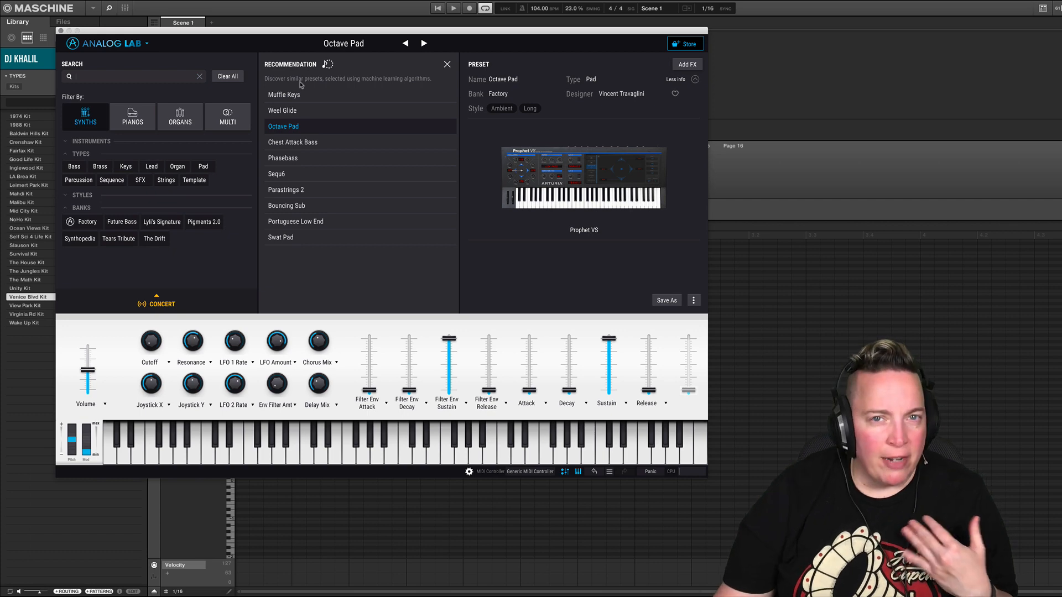
click(448, 64)
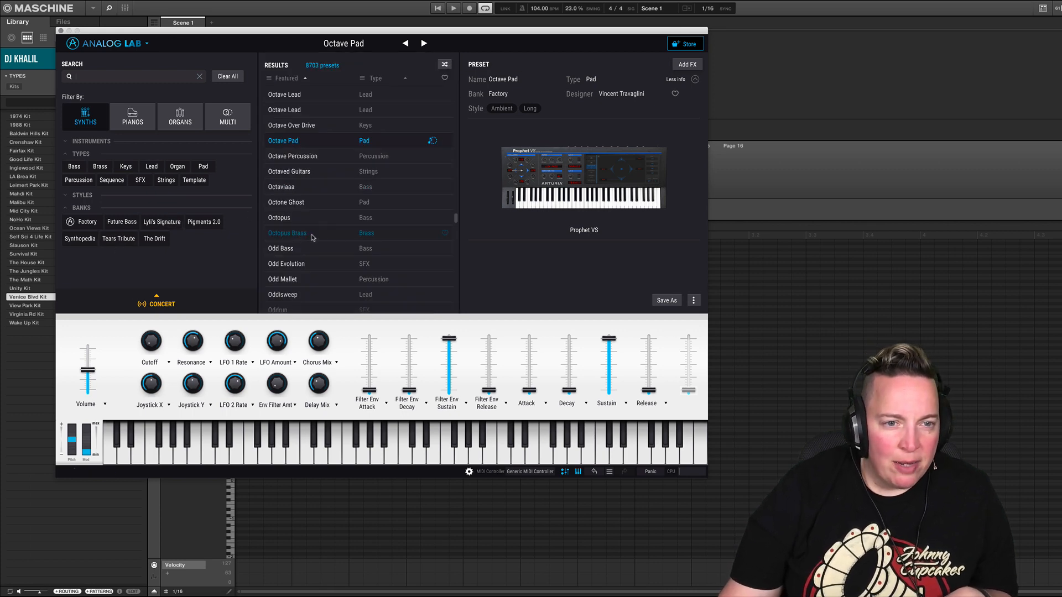
- Filter the synth presets by the Lead type and load Tomita Arab Voice
click(157, 169)
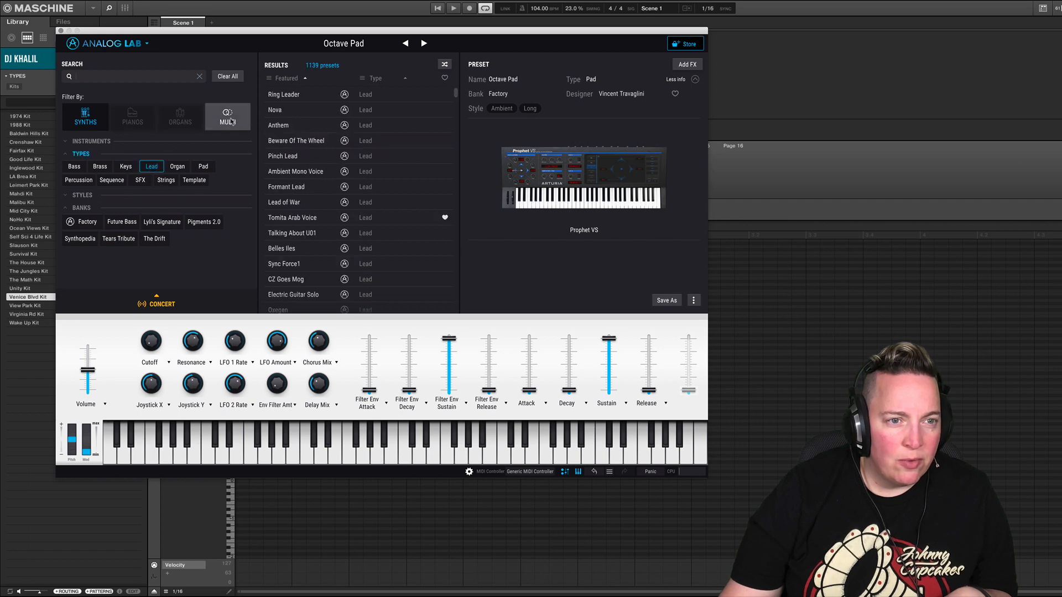
click(285, 218)
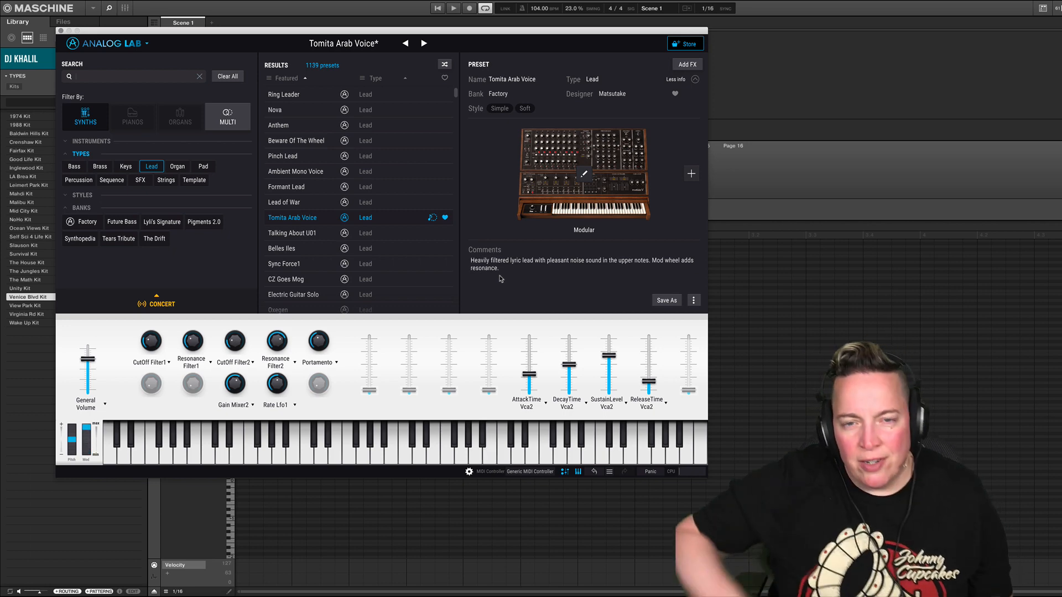
- View the effects and mixer section of Tomita Arab Voice, return to its preset details and reposition the plug-in window
click(690, 64)
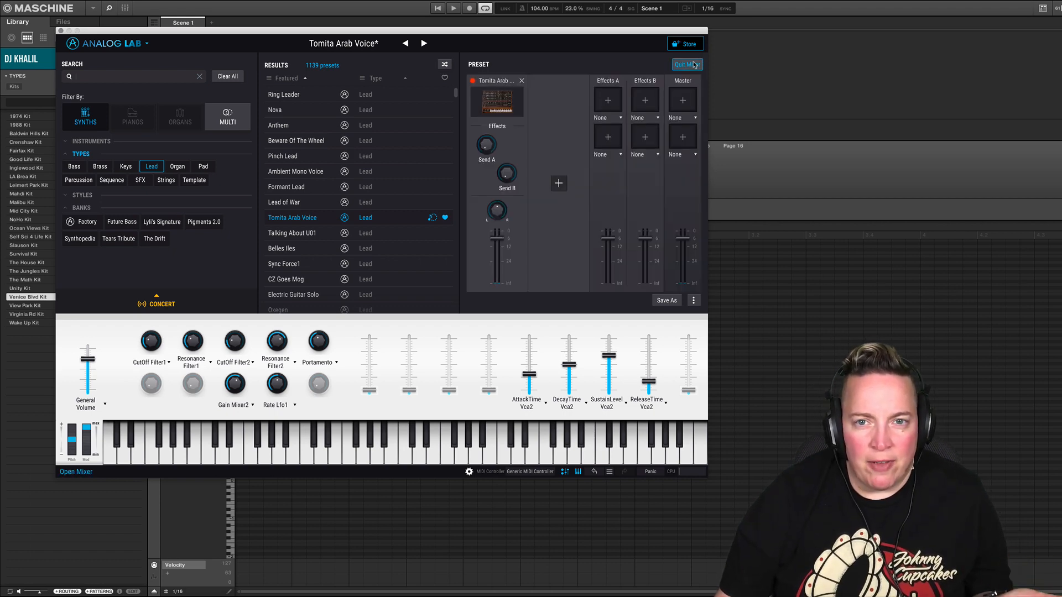
click(689, 64)
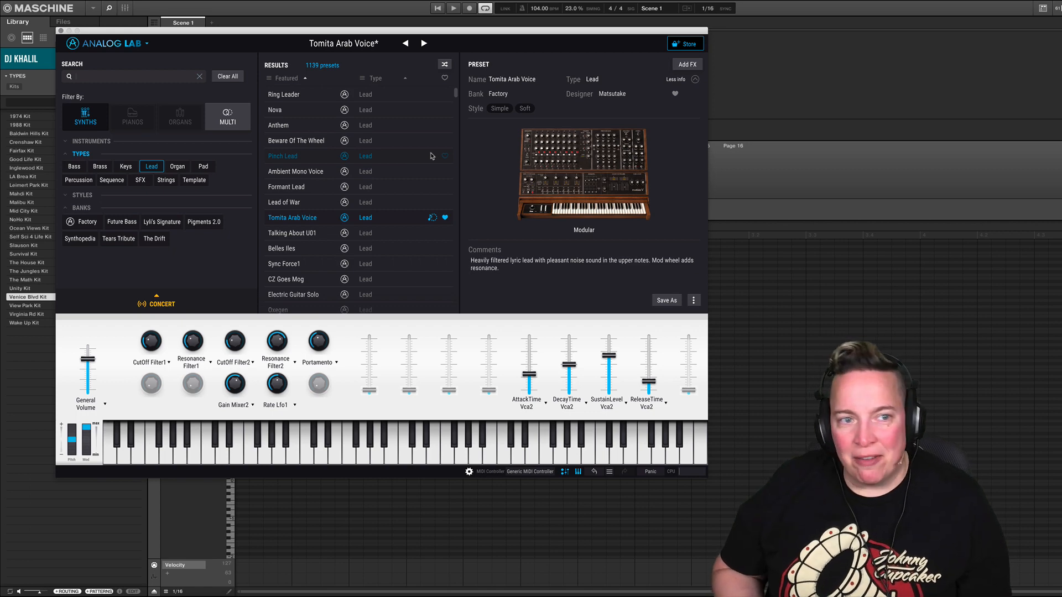
drag(354, 30, 428, 47)
- Audition the lead presets Daytime, 80's Voice and Echoes one after another
scroll(395, 255, down, 3)
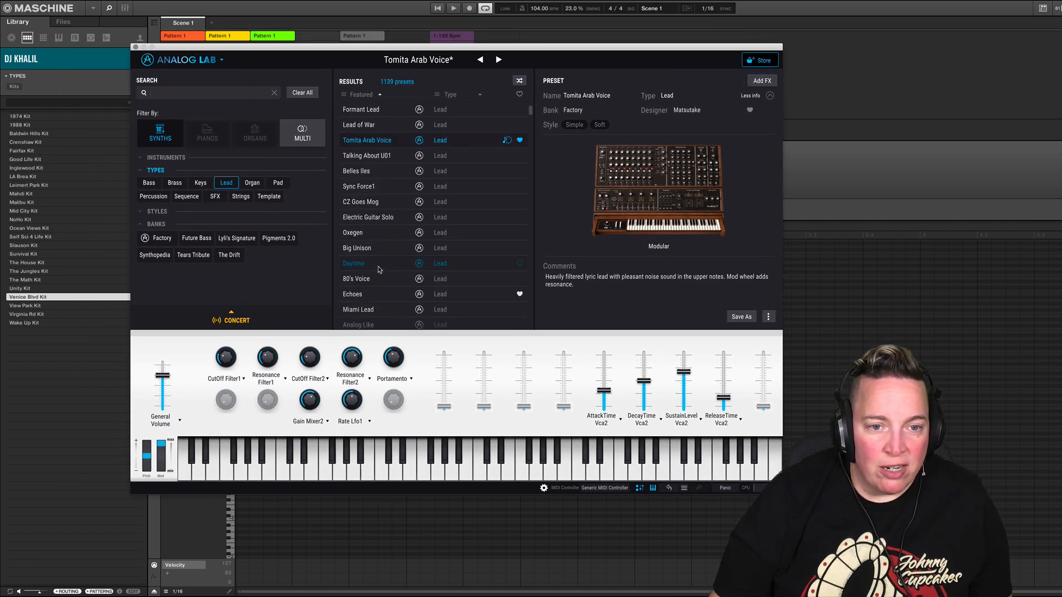
click(381, 264)
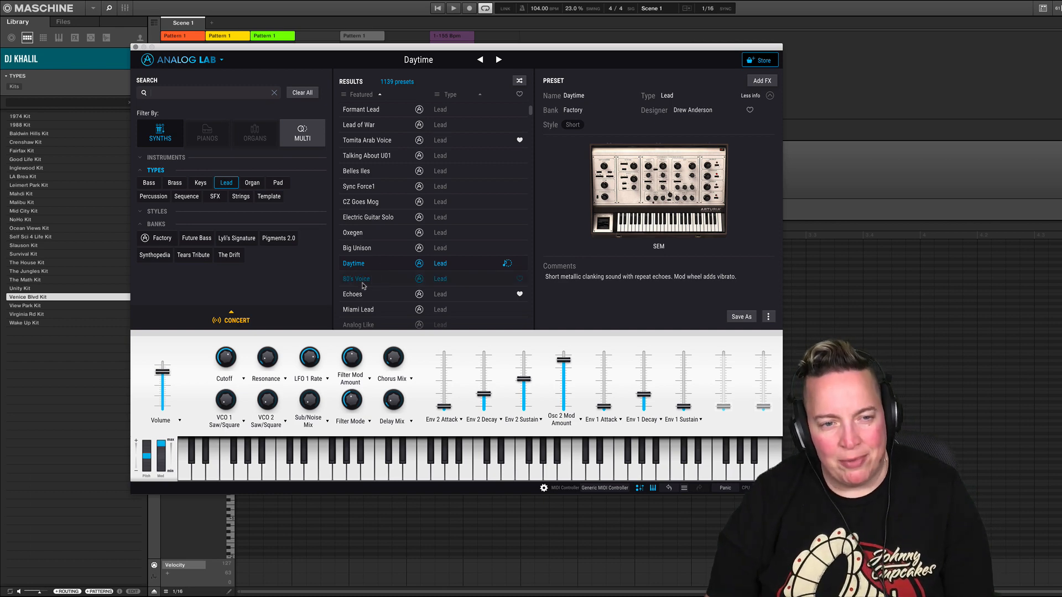
click(363, 285)
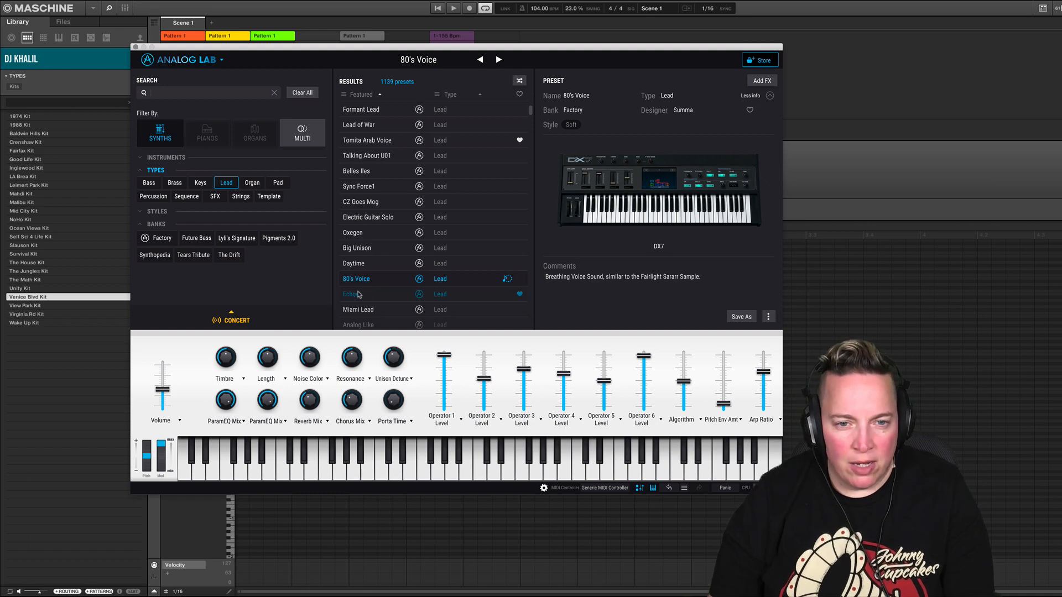
click(358, 295)
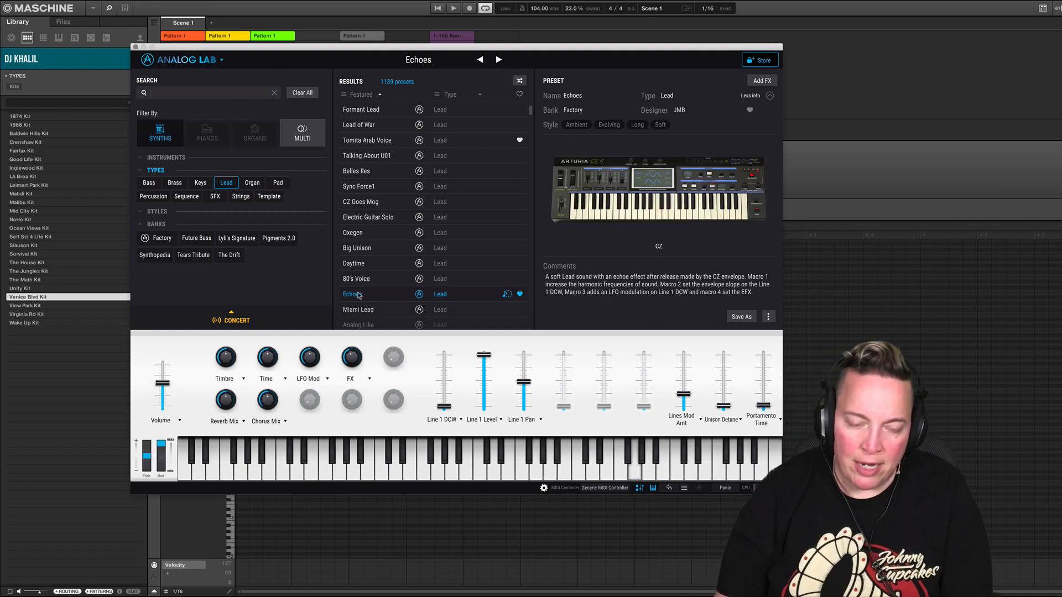
- Audition the lead presets Miami Lead, Analog Like, Funky Stack and 106 and Four further down the results
scroll(371, 289, down, 3)
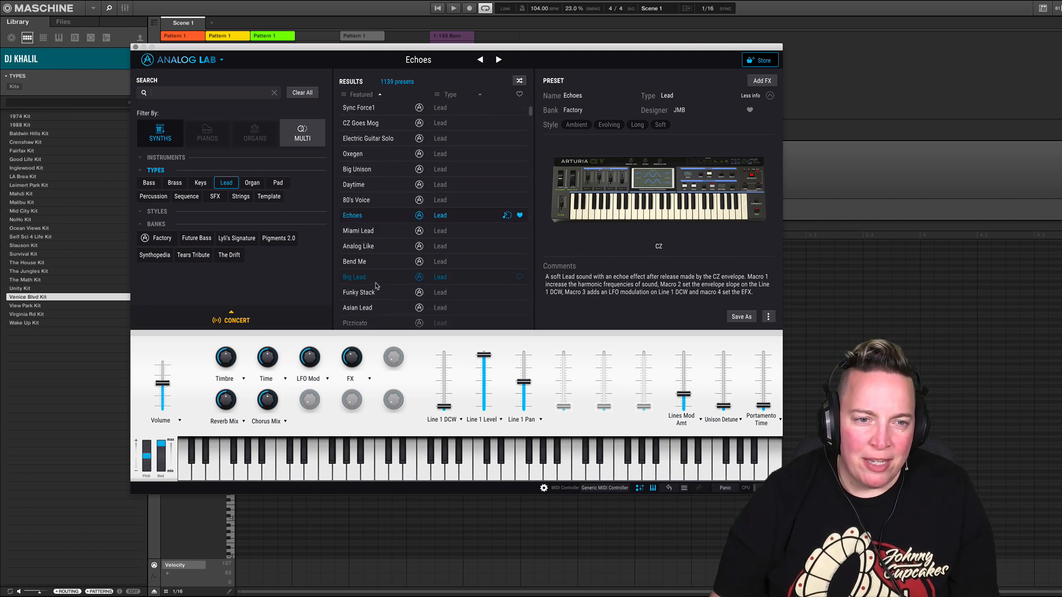
click(377, 233)
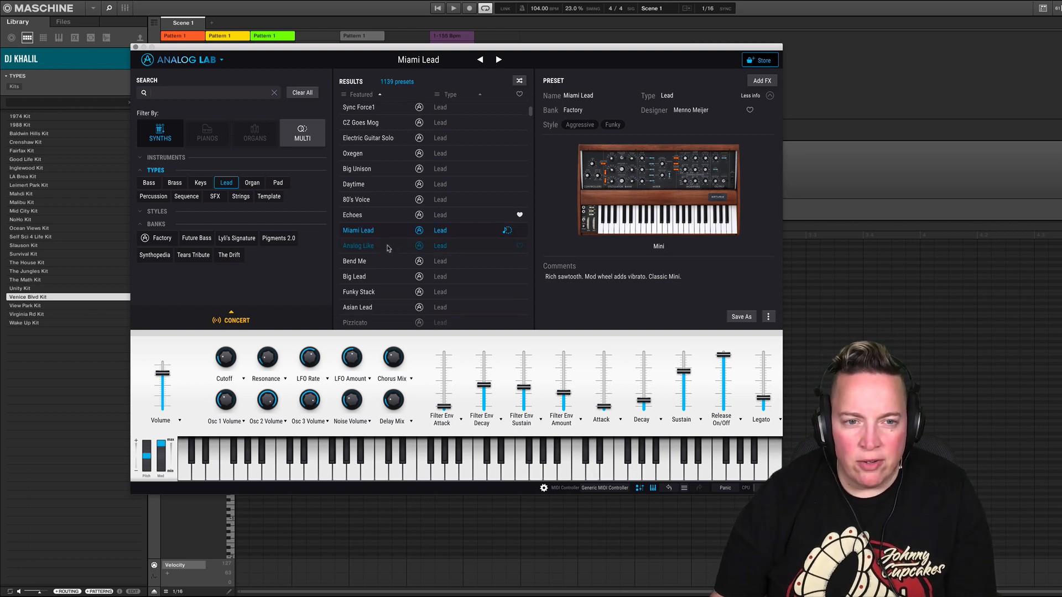
click(388, 248)
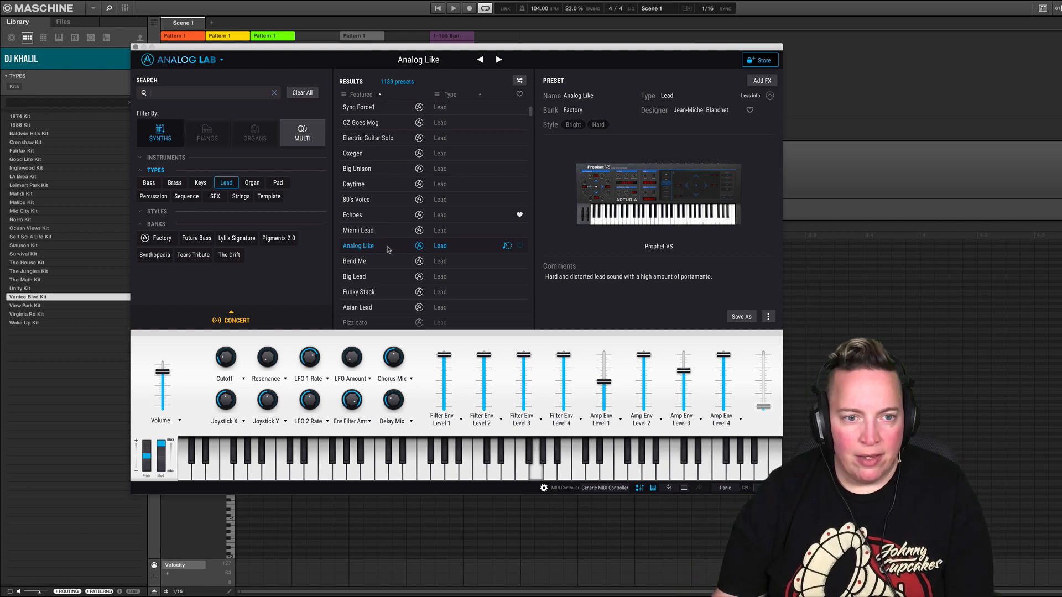
scroll(387, 250, down, 1)
click(378, 250)
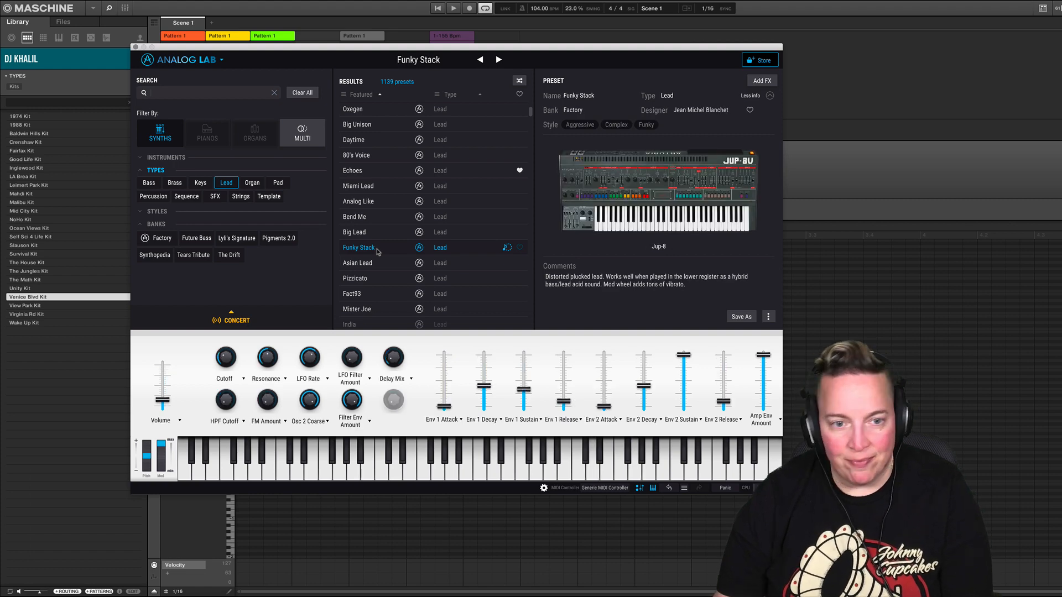
scroll(370, 257, down, 4)
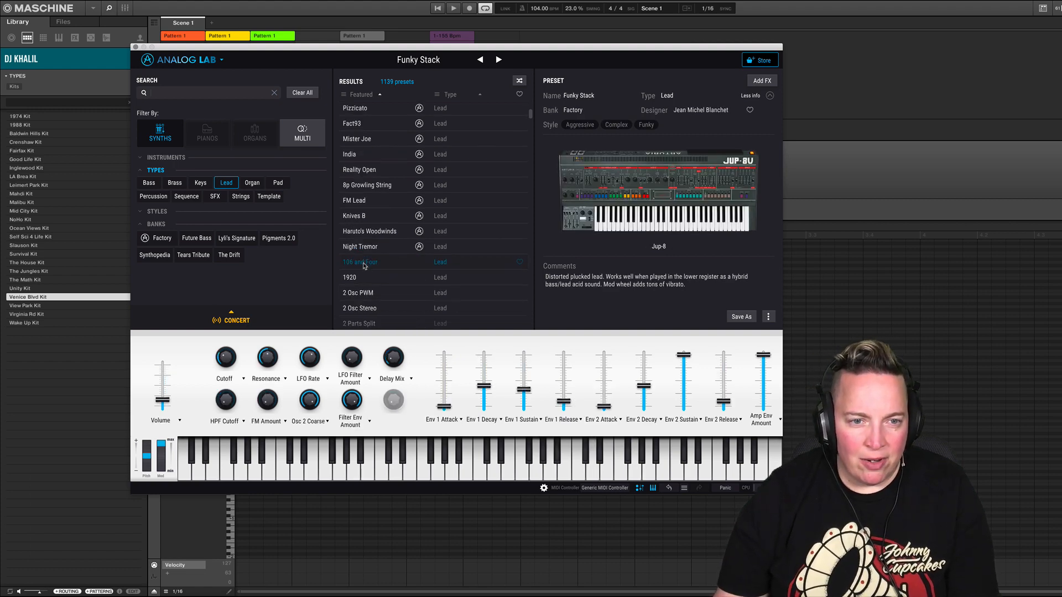
click(362, 262)
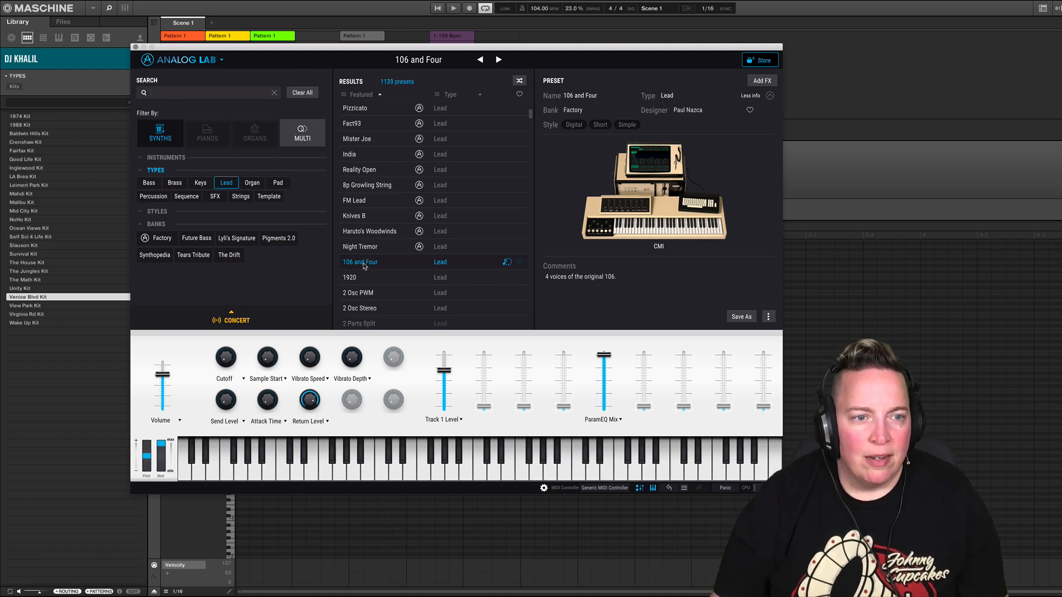
- Replace the Lead type filter with Sequence and audition Arpesque, New Vision and Tranceprog SQC
click(227, 184)
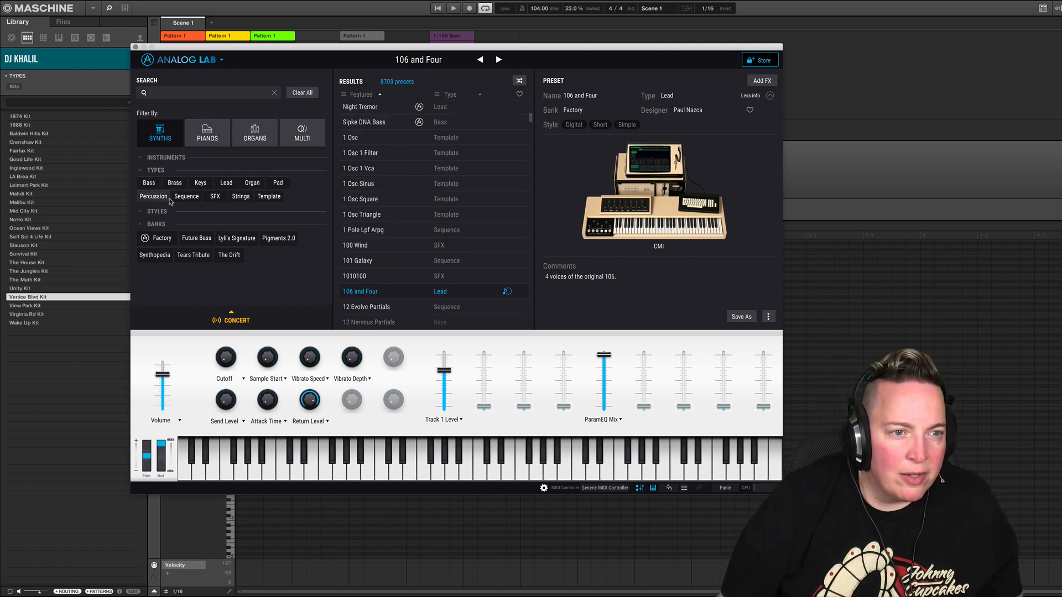
click(183, 198)
click(370, 174)
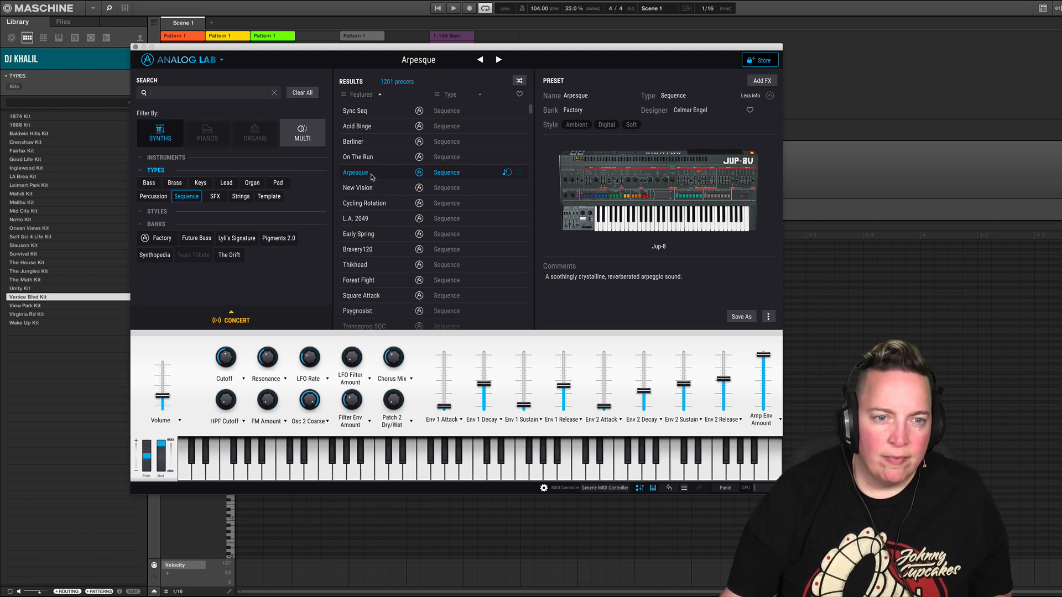
click(360, 188)
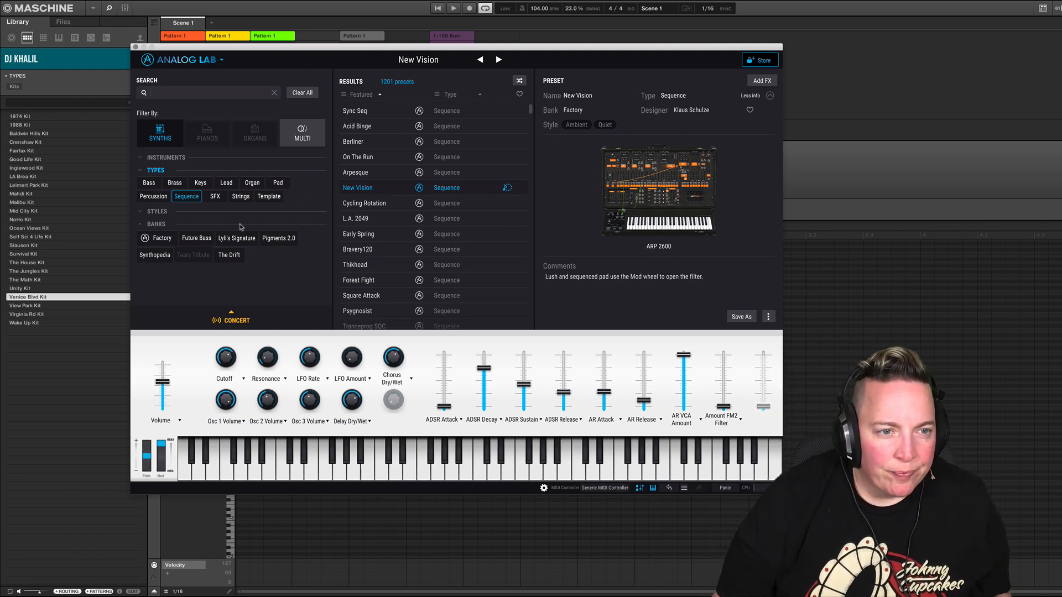
scroll(356, 290, down, 2)
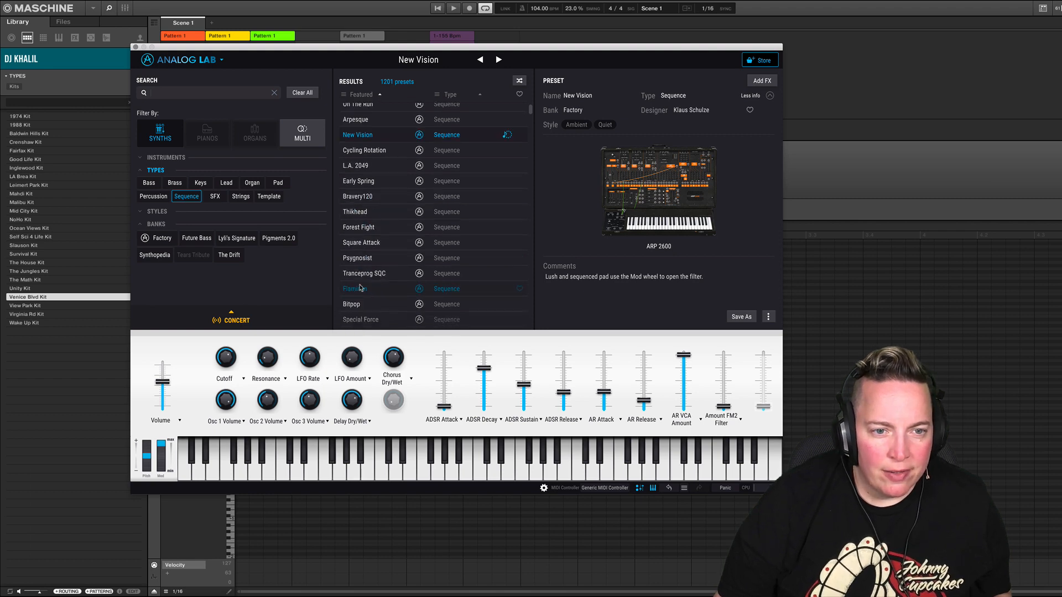
click(364, 280)
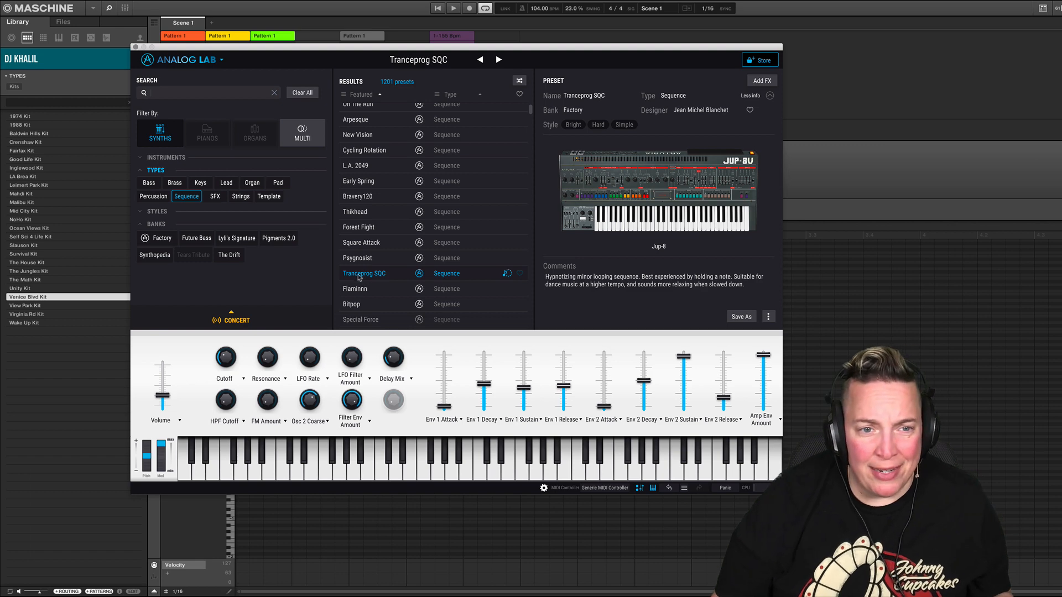
- Filter the synth presets by the Strings type and audition Glacial Strings and Stereo Strings
click(241, 197)
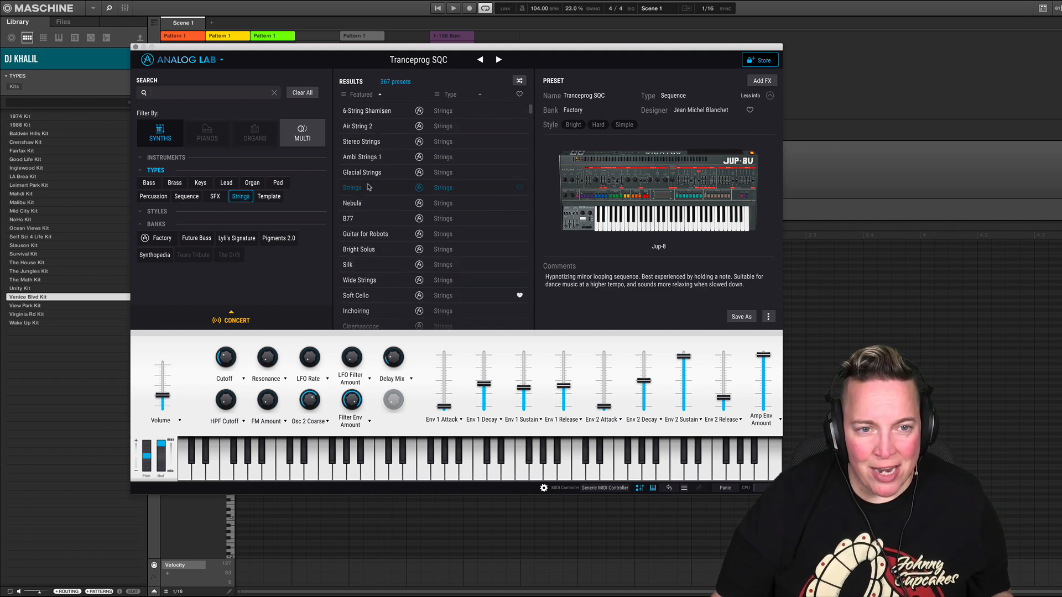
click(382, 172)
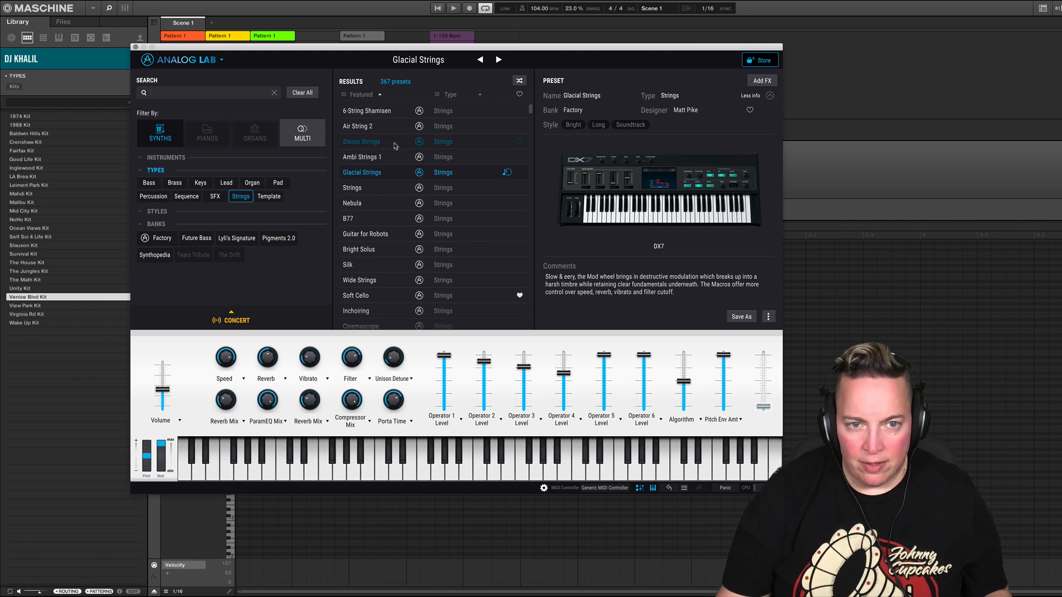
click(395, 145)
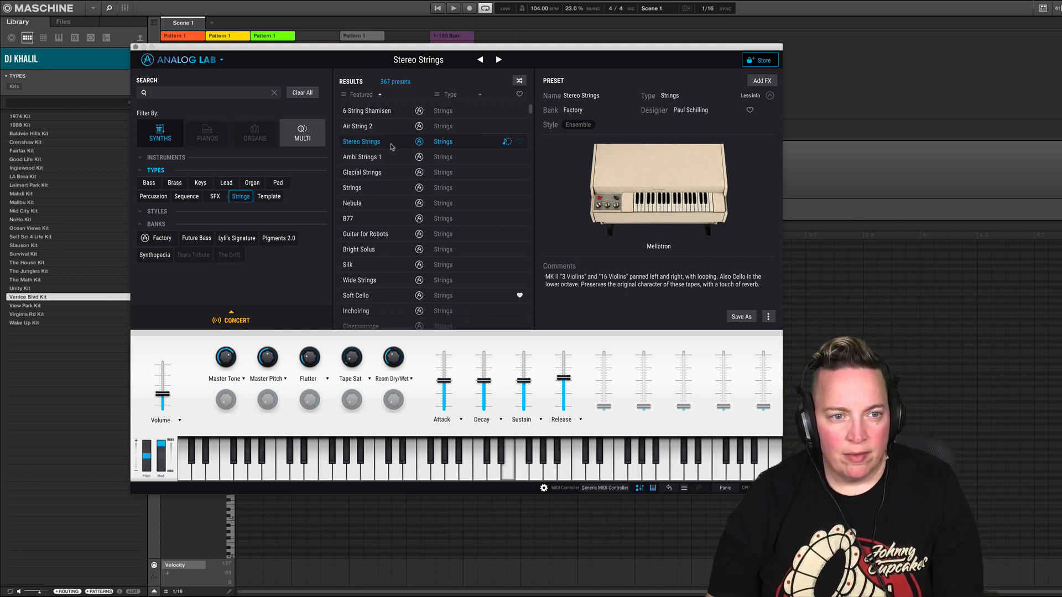
- Filter the synth presets by the Organ type and audition Organ 96 Tears and Orglass
click(252, 183)
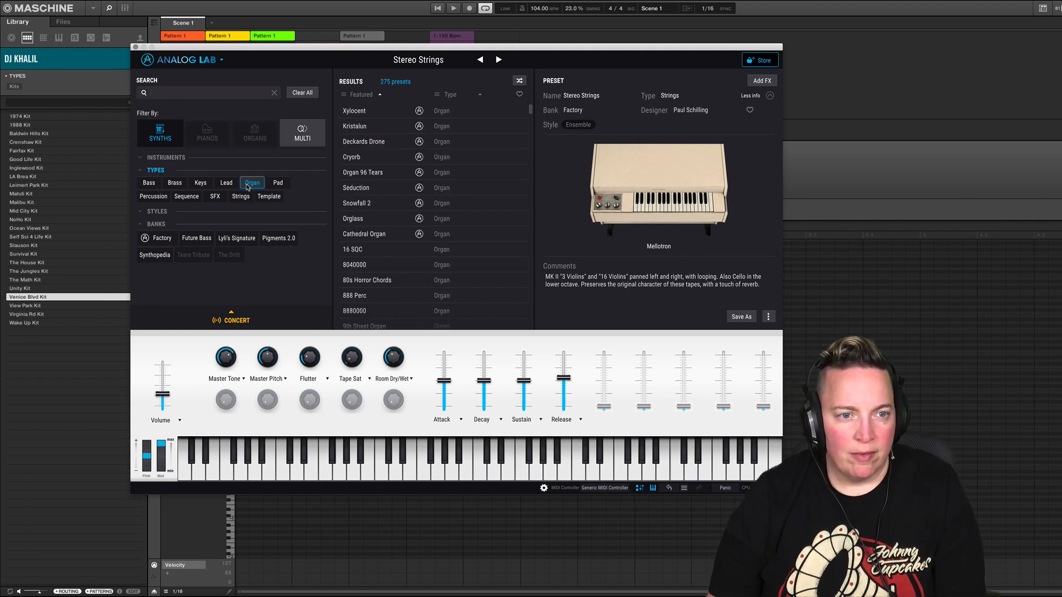
click(365, 173)
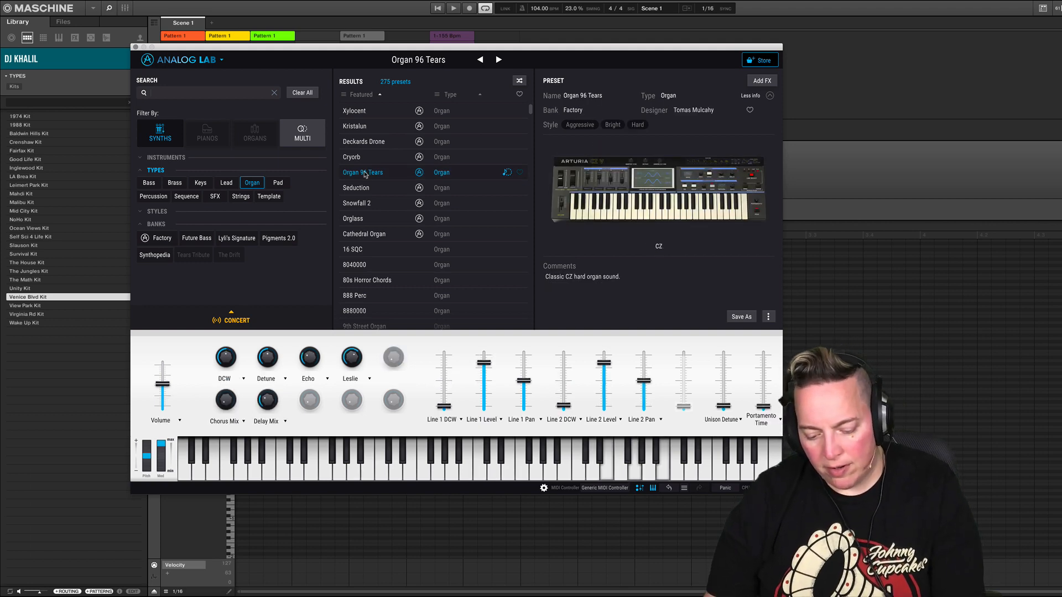
click(370, 225)
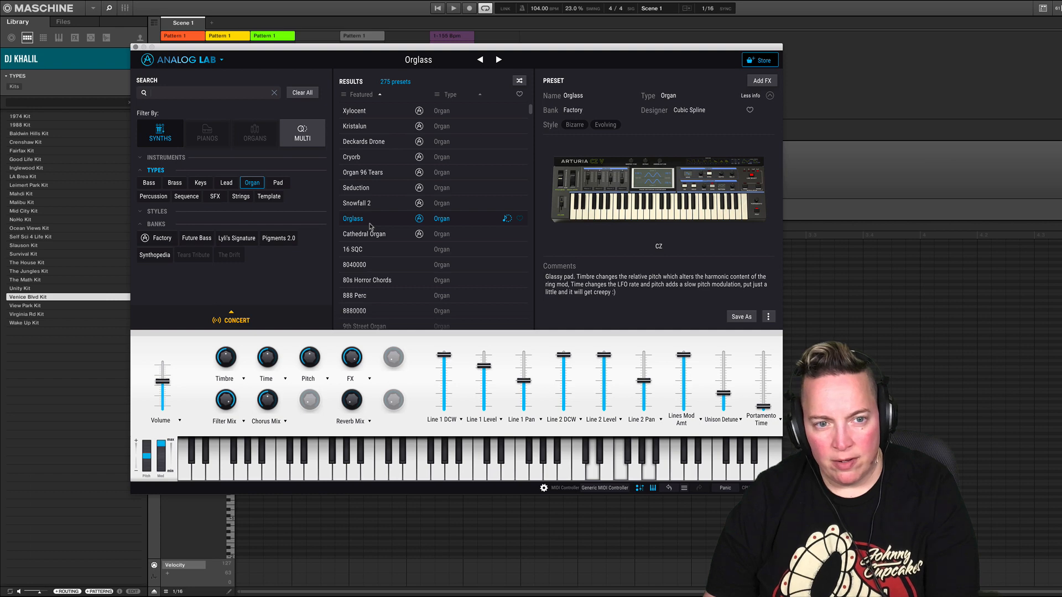
- Show the Multi presets of the Organ type and audition Modern Organ Splits and Jazz Duo
click(303, 133)
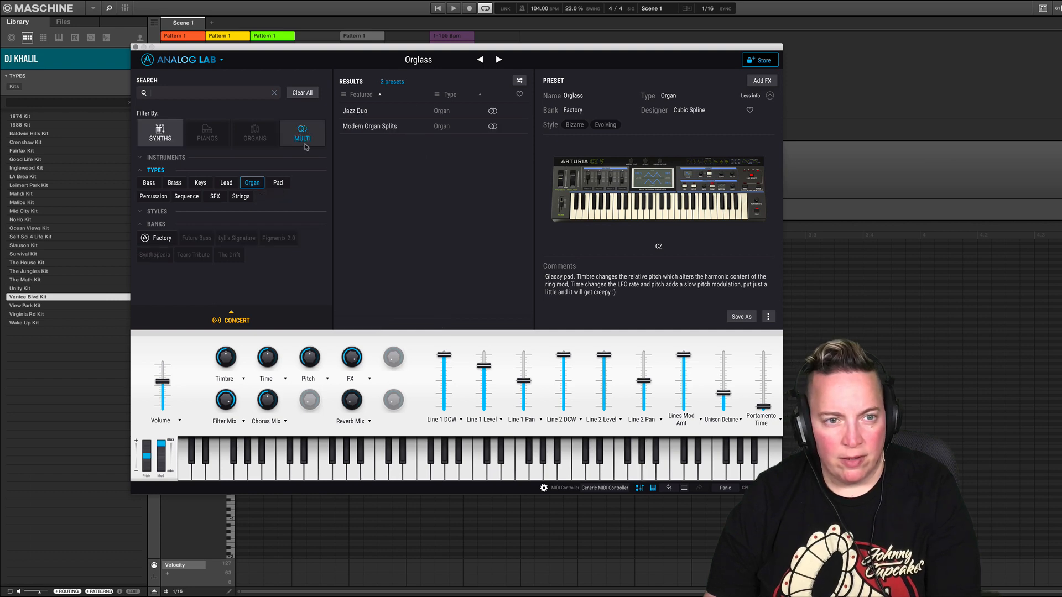
click(371, 127)
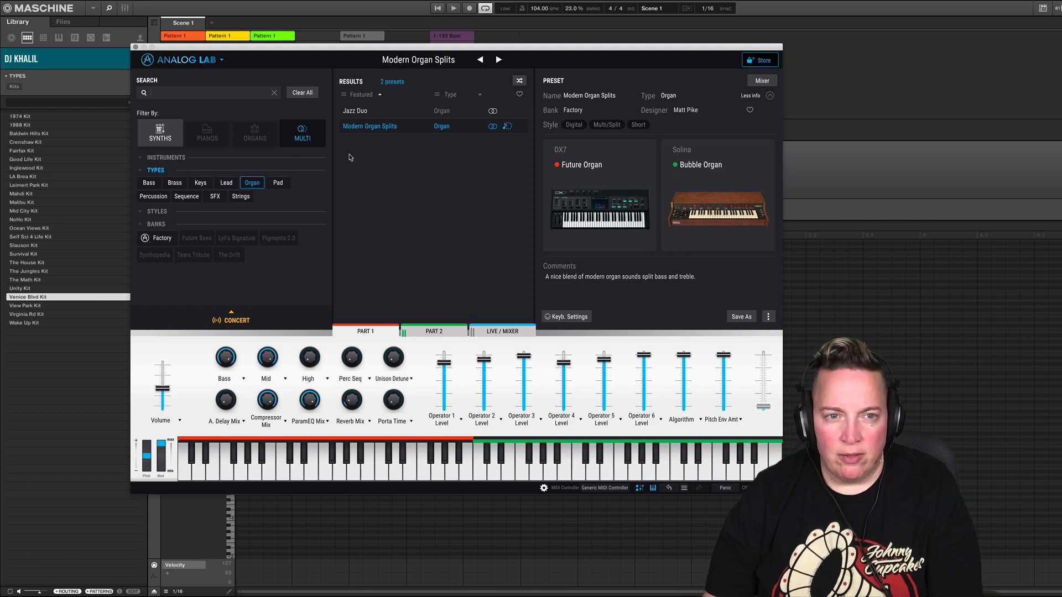
click(379, 111)
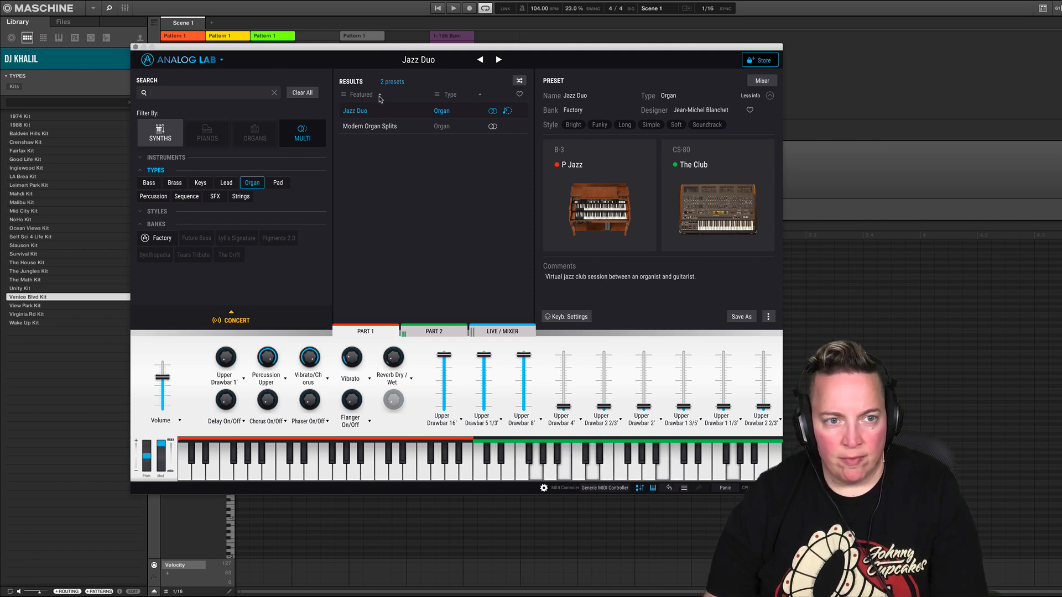
- Clear all search filters and show only the Multi presets of every type
click(302, 133)
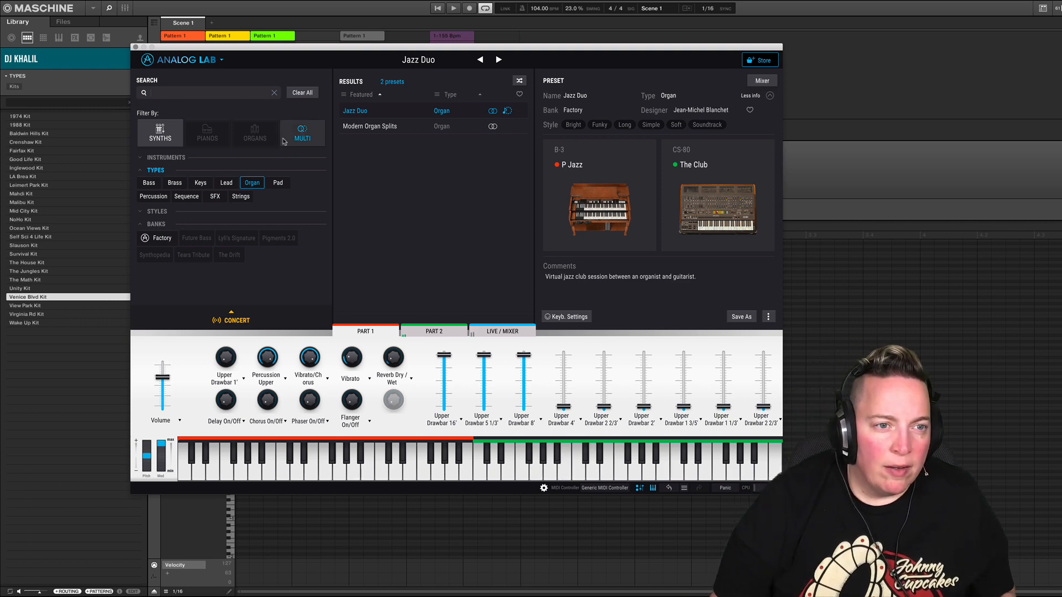
click(201, 138)
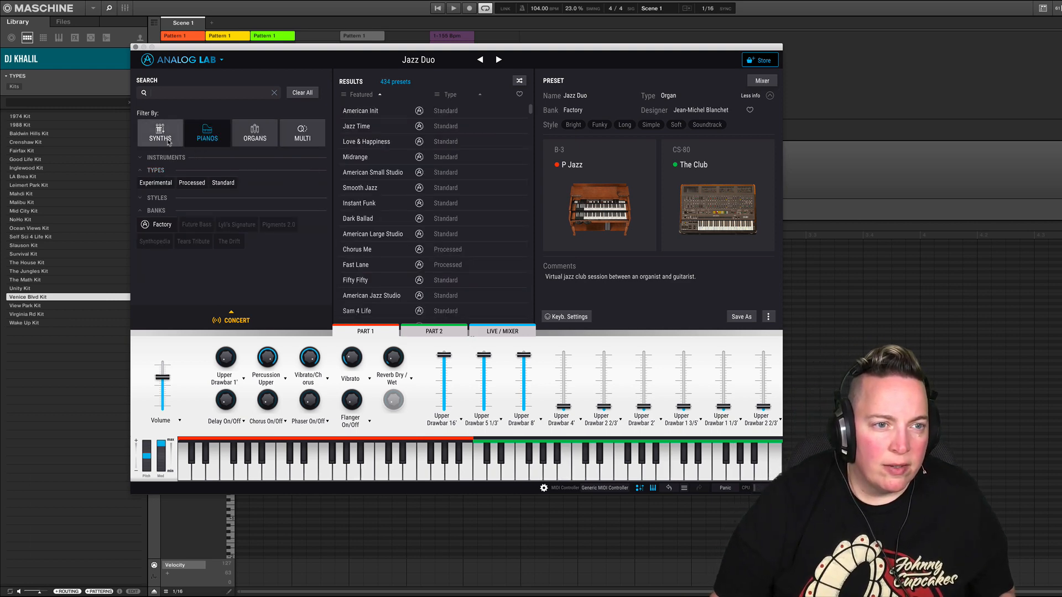
click(249, 138)
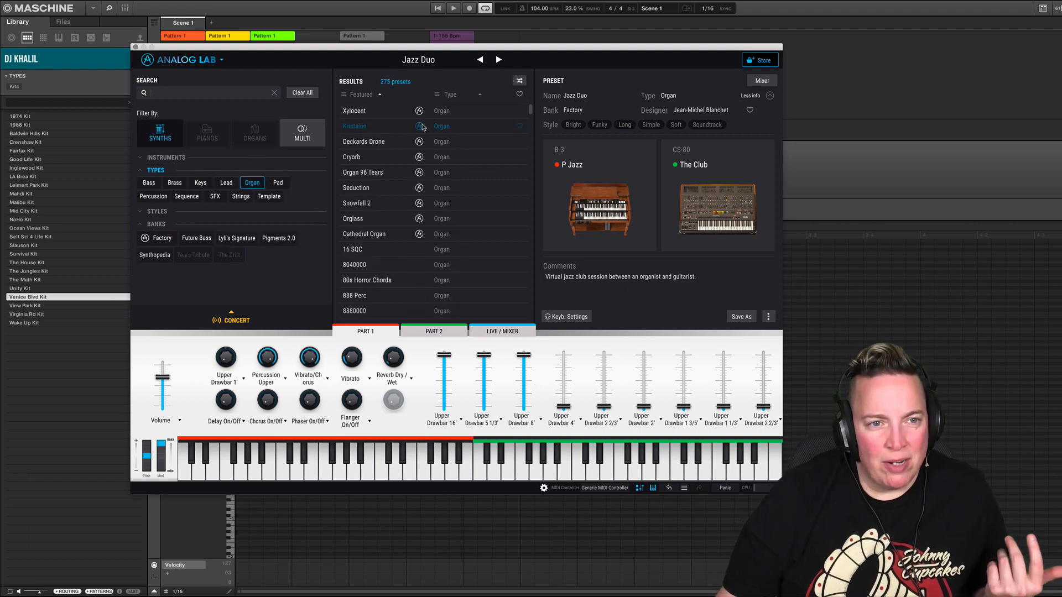
click(294, 93)
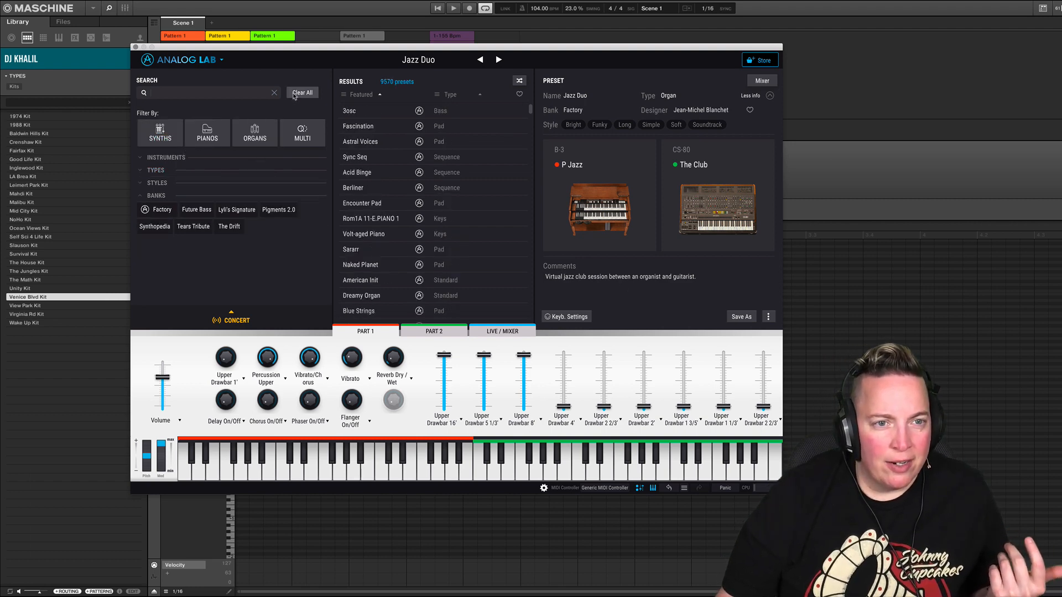
click(294, 131)
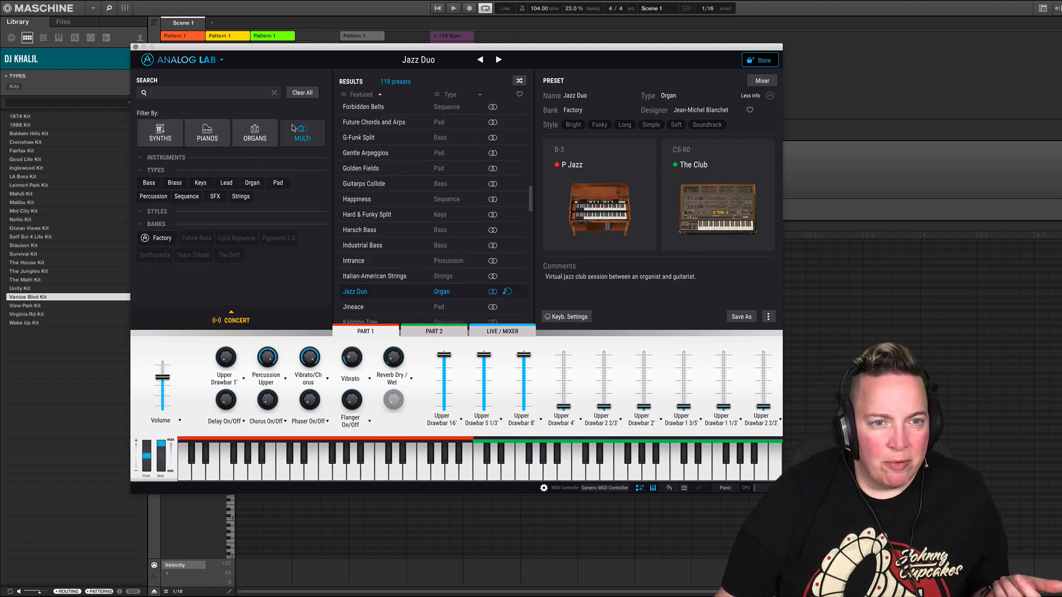
- Audition the Multi presets G-Funk Split, Happiness and Intrance
click(384, 141)
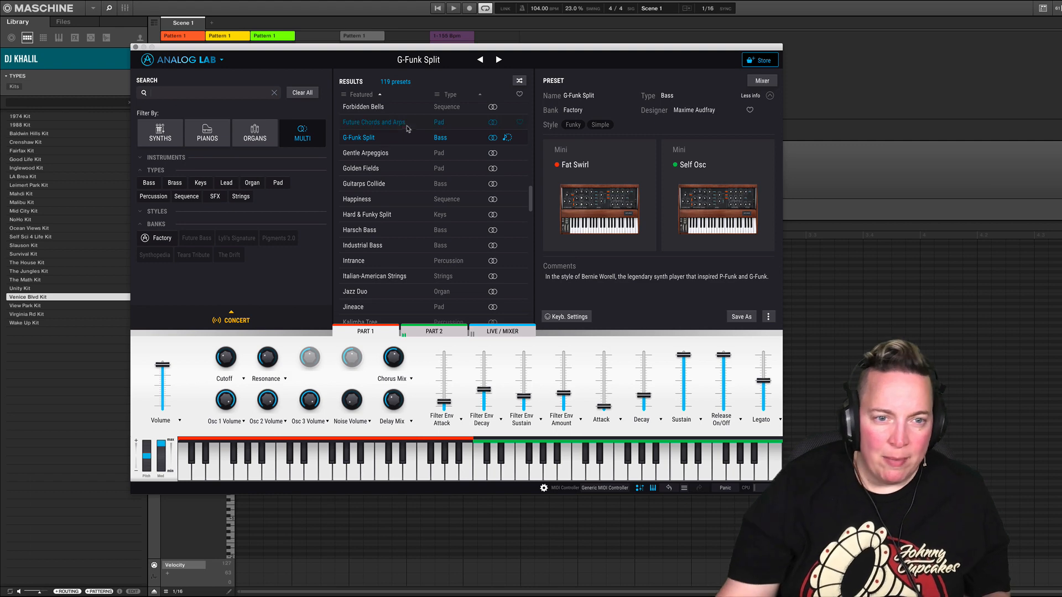
click(378, 199)
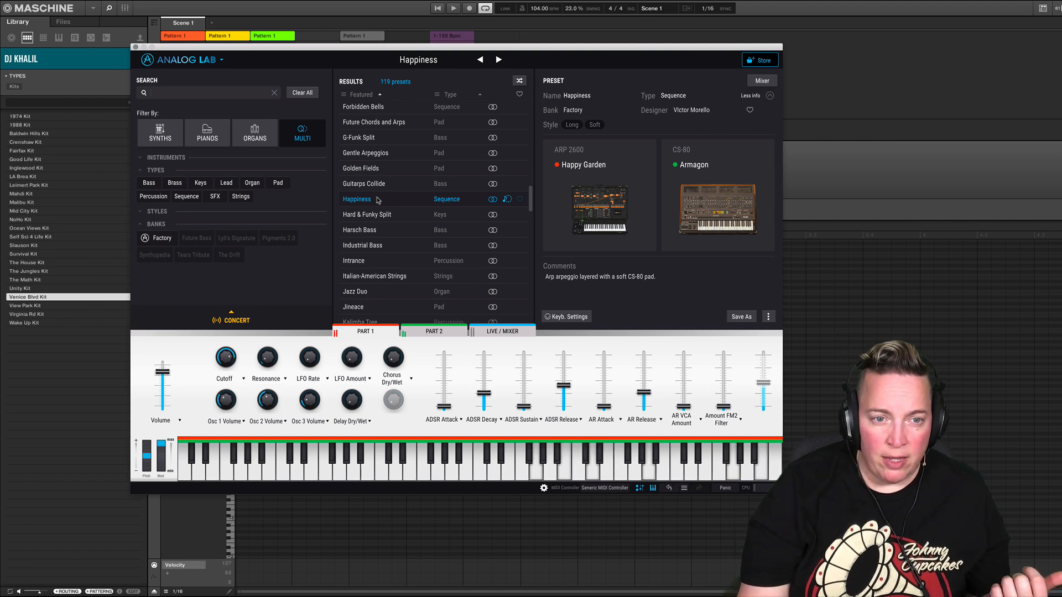
click(380, 265)
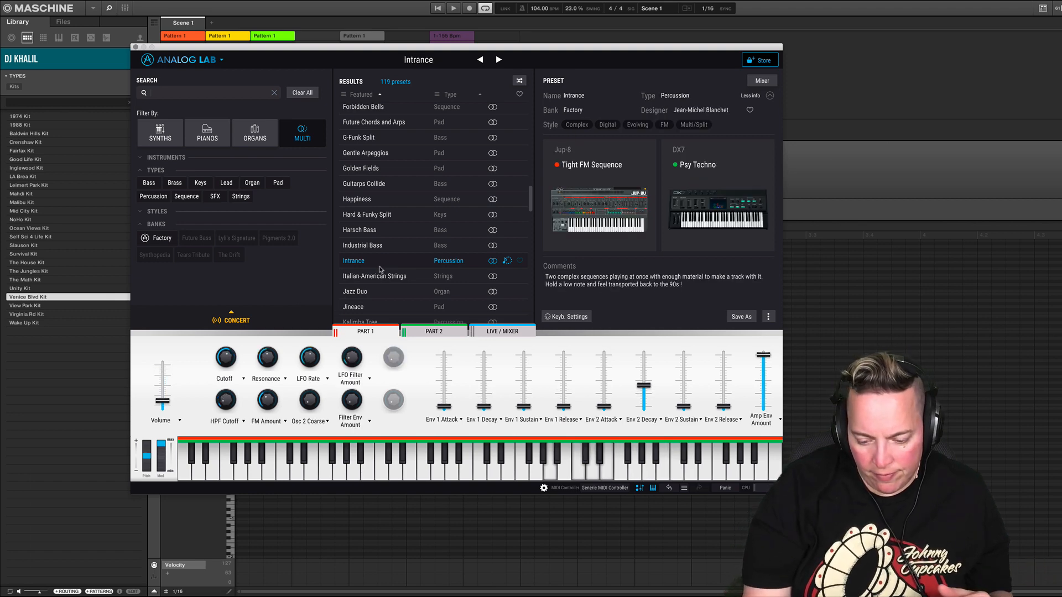
- Audition the Multi presets Kalimba Tree, Layered Sustain Reverses and Lo-fi Techno
scroll(381, 274, down, 3)
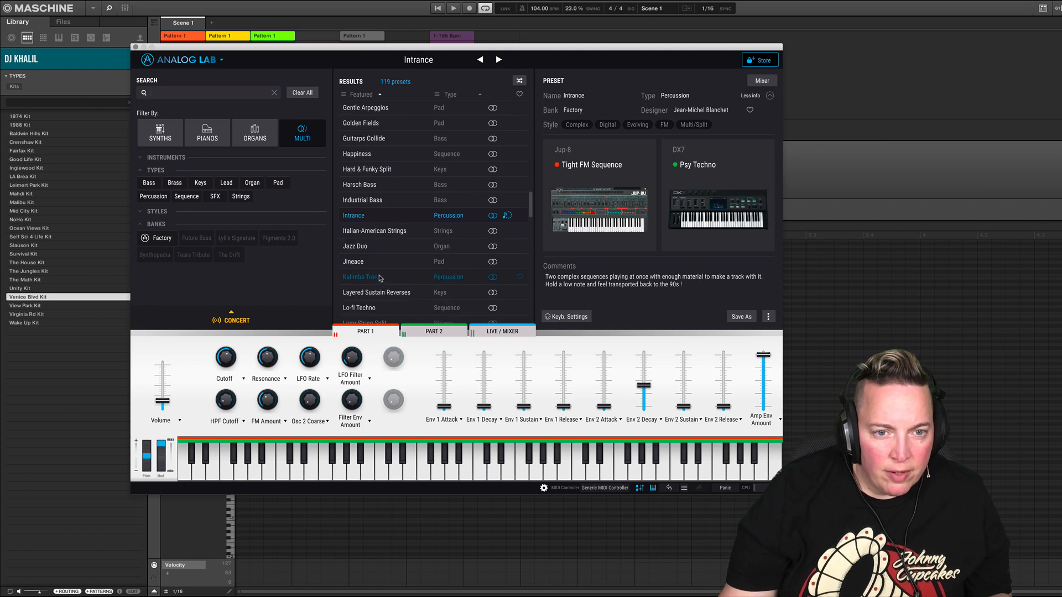
click(378, 278)
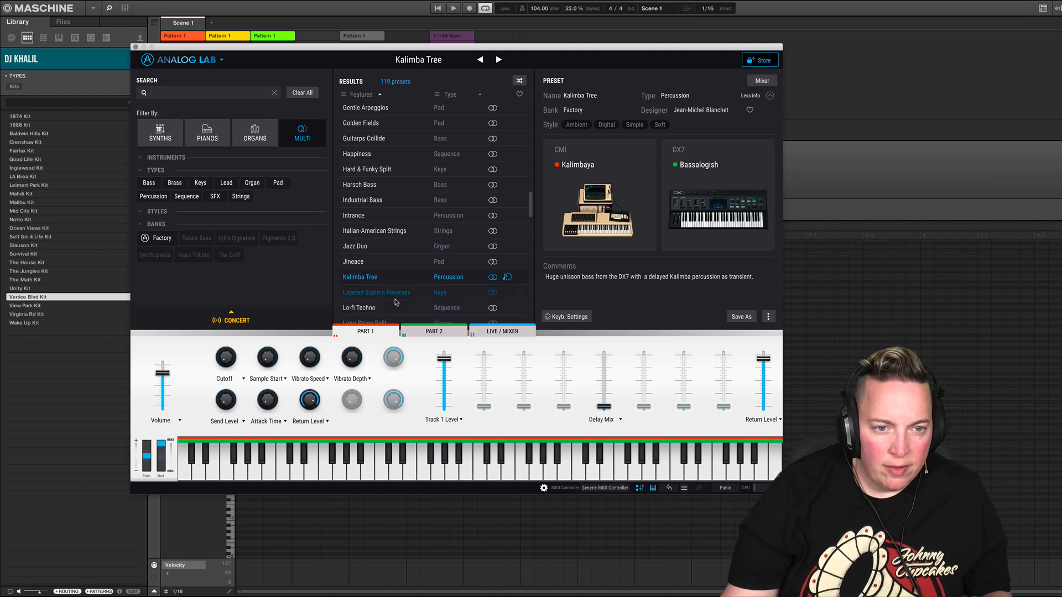
key(Down)
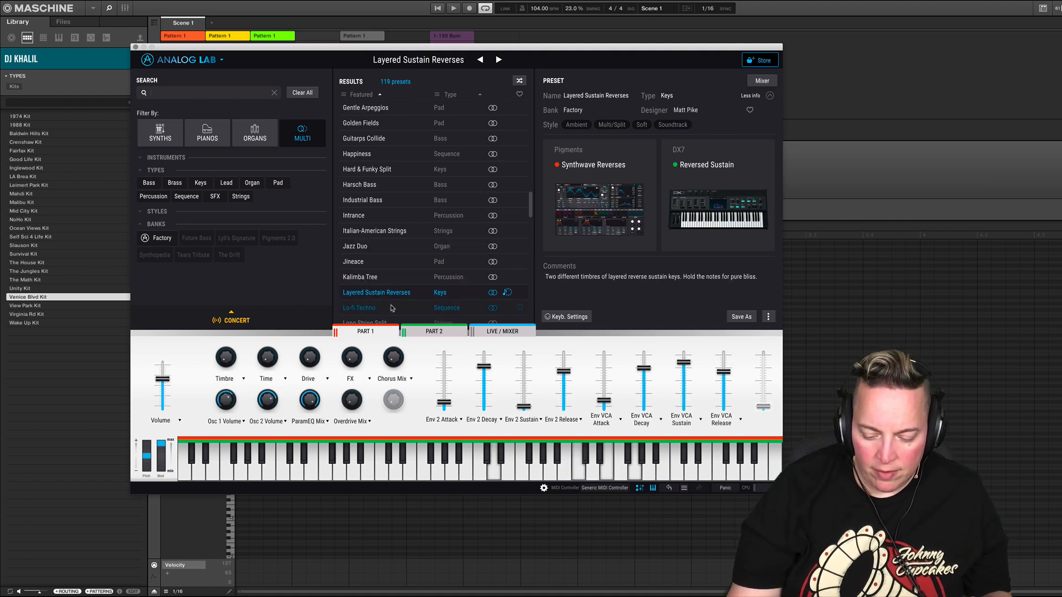
key(Down)
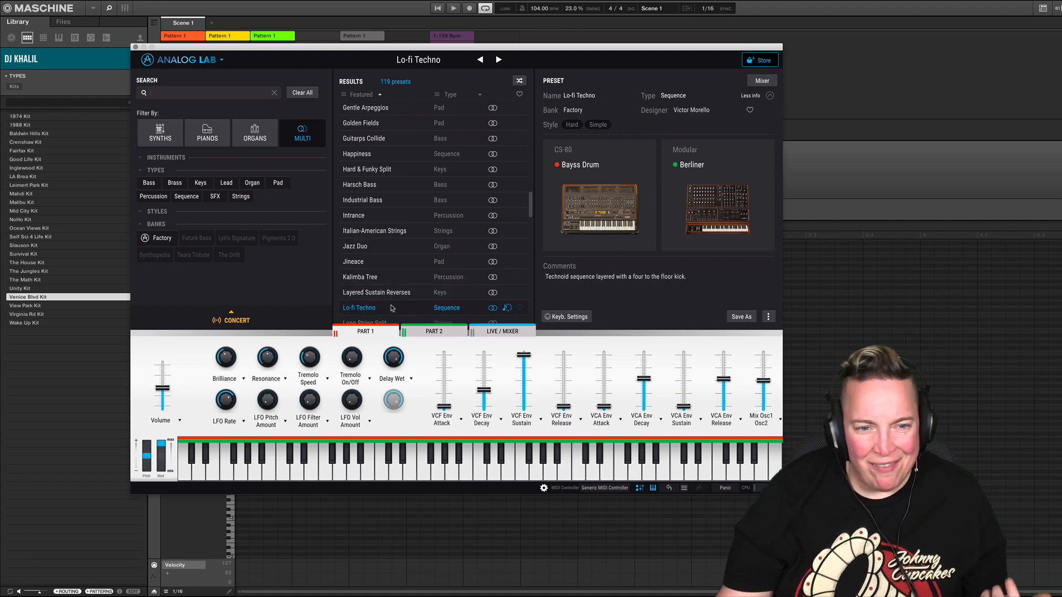
- Audition the Multi presets Mega Brass, Modern Memories, Moody Sky and Phrygian Drone
scroll(393, 307, down, 2)
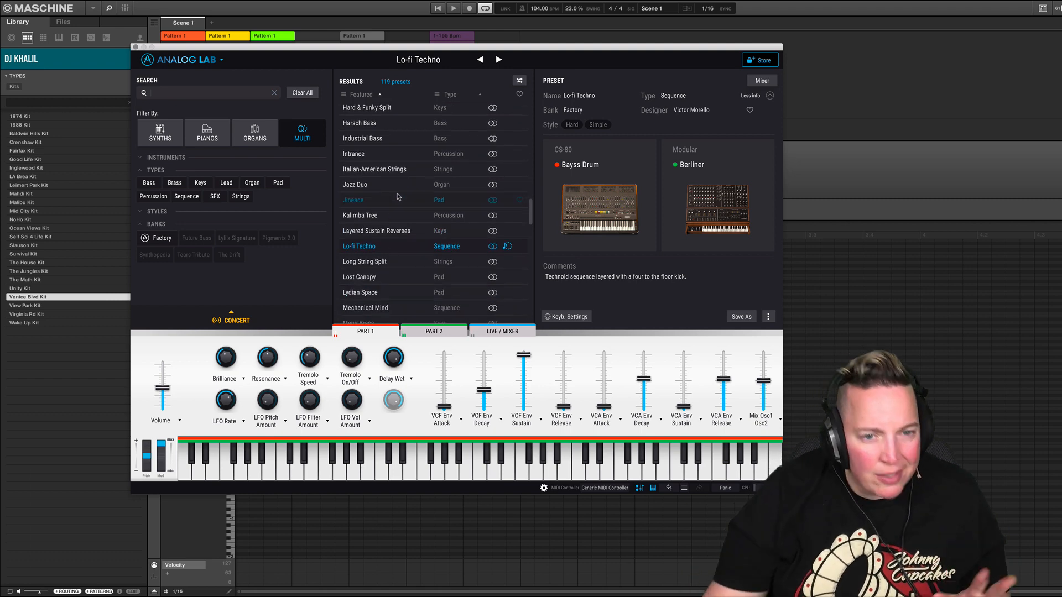
scroll(393, 232, down, 2)
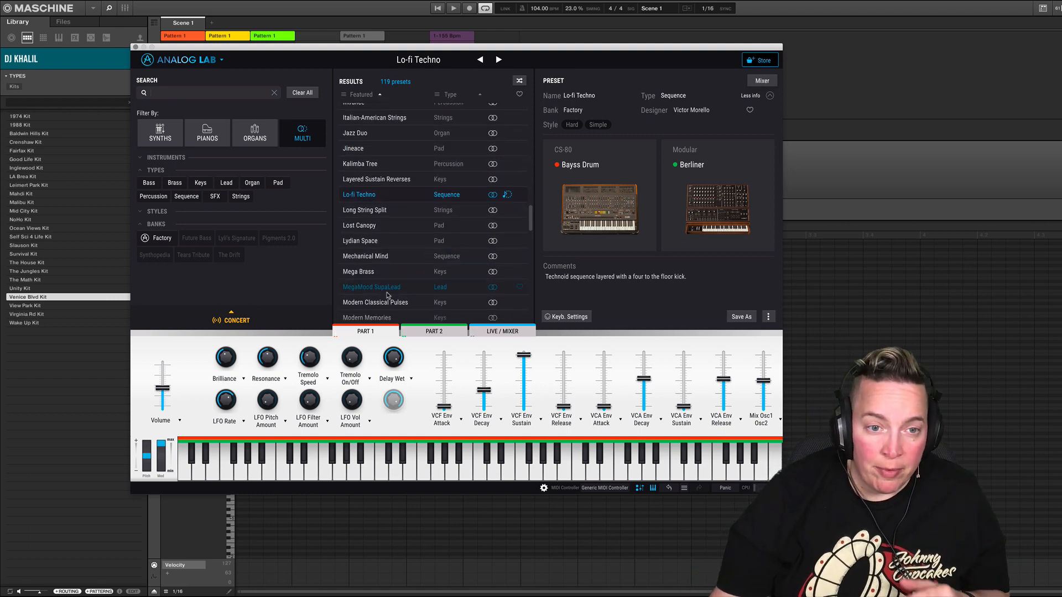
click(401, 277)
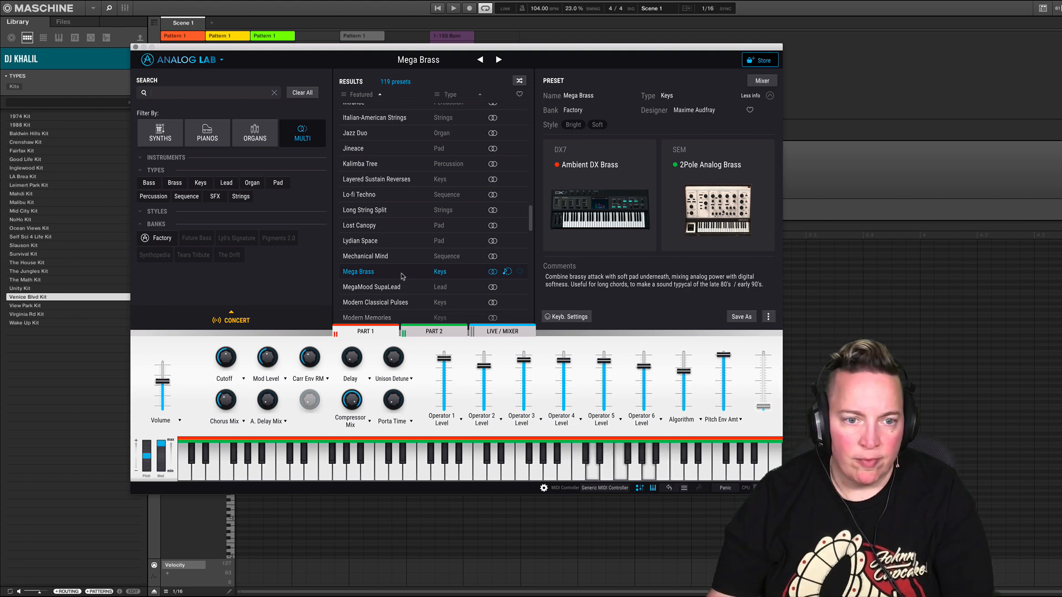
scroll(404, 274, down, 3)
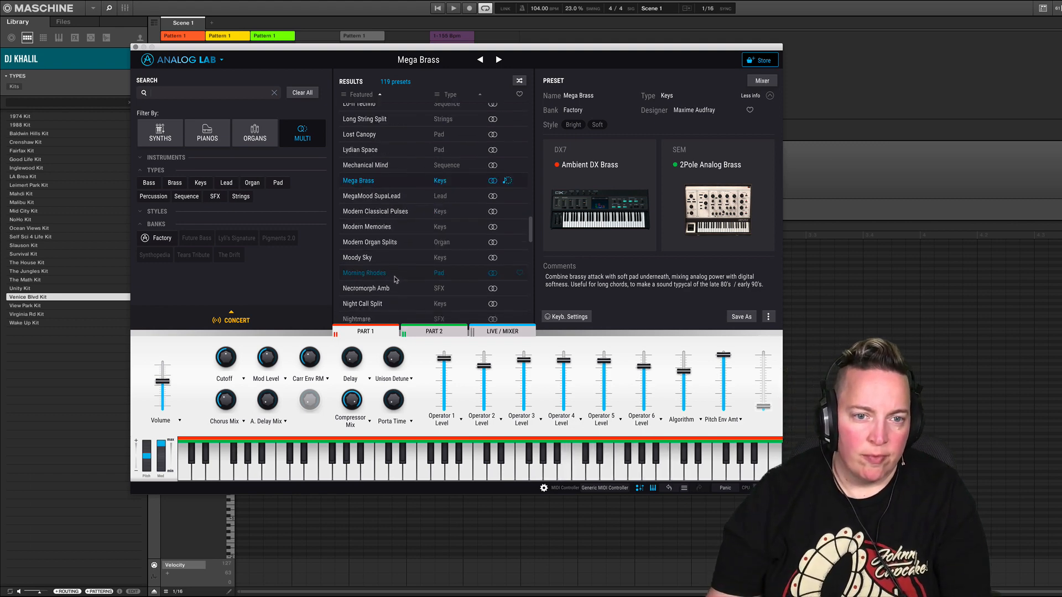
click(387, 230)
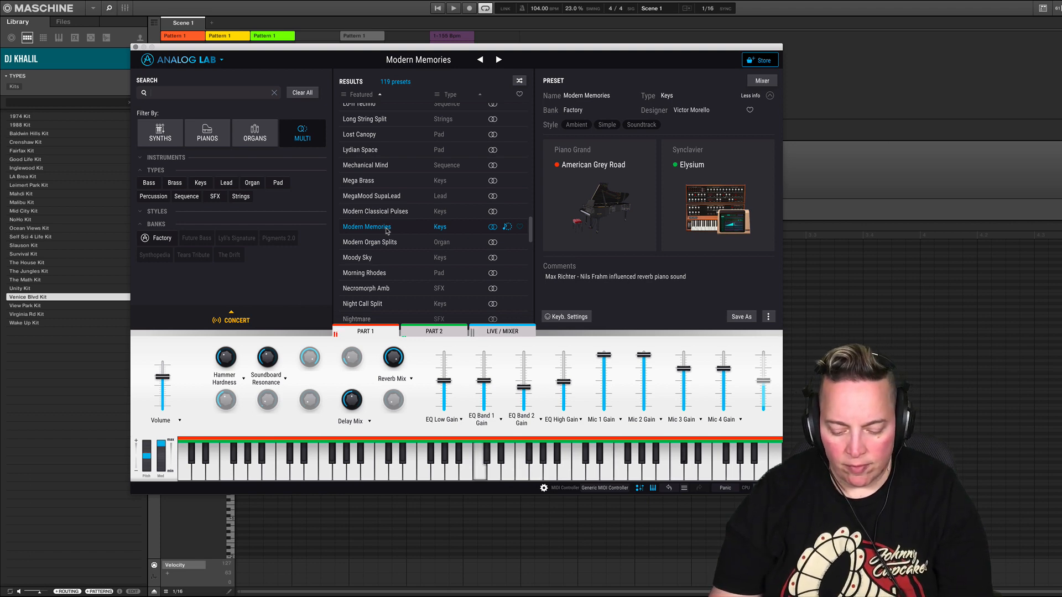
click(372, 262)
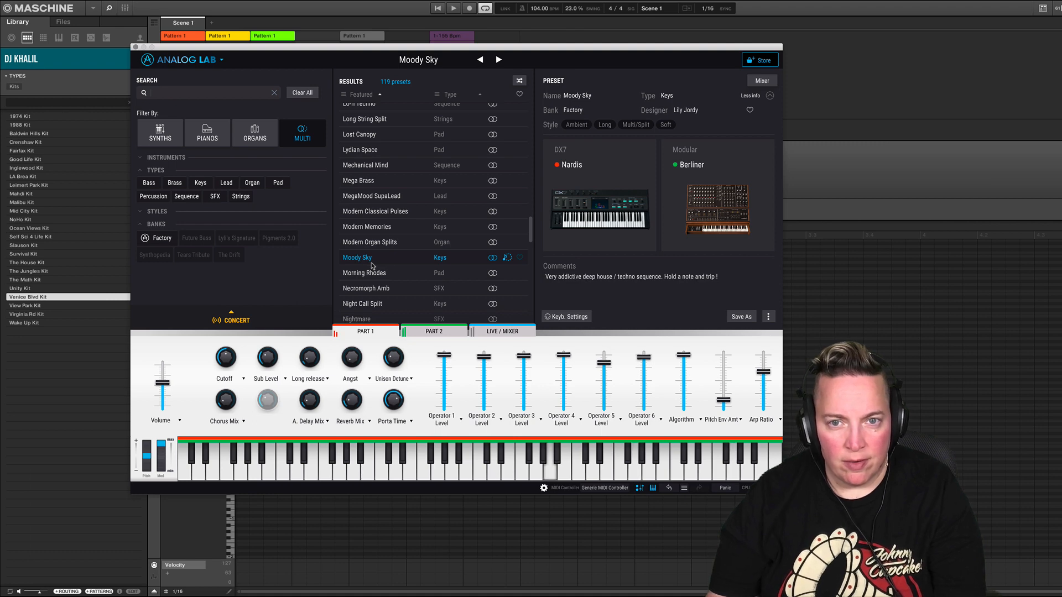
scroll(372, 265, down, 4)
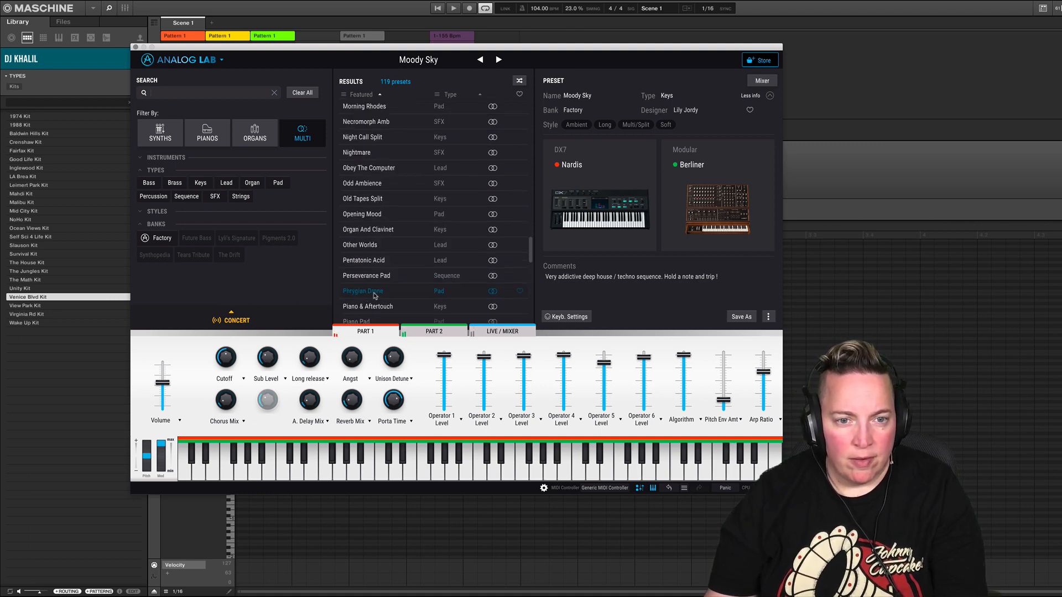
click(365, 292)
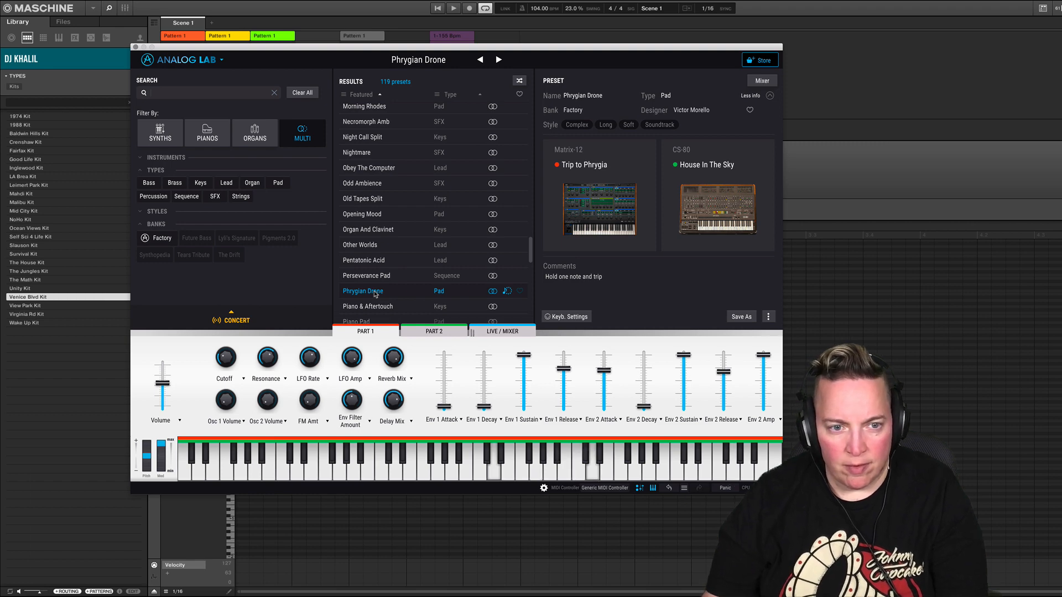
scroll(390, 283, down, 1)
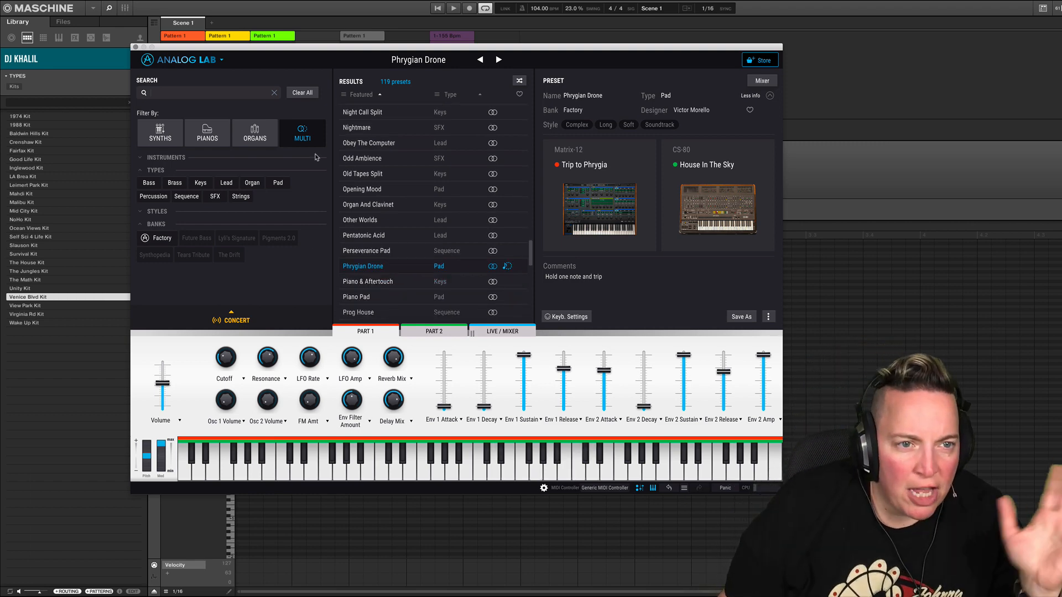
- Clear all search filters and audition Sparkle Bells, Sparkle and Spacitalik from the full preset list
click(306, 99)
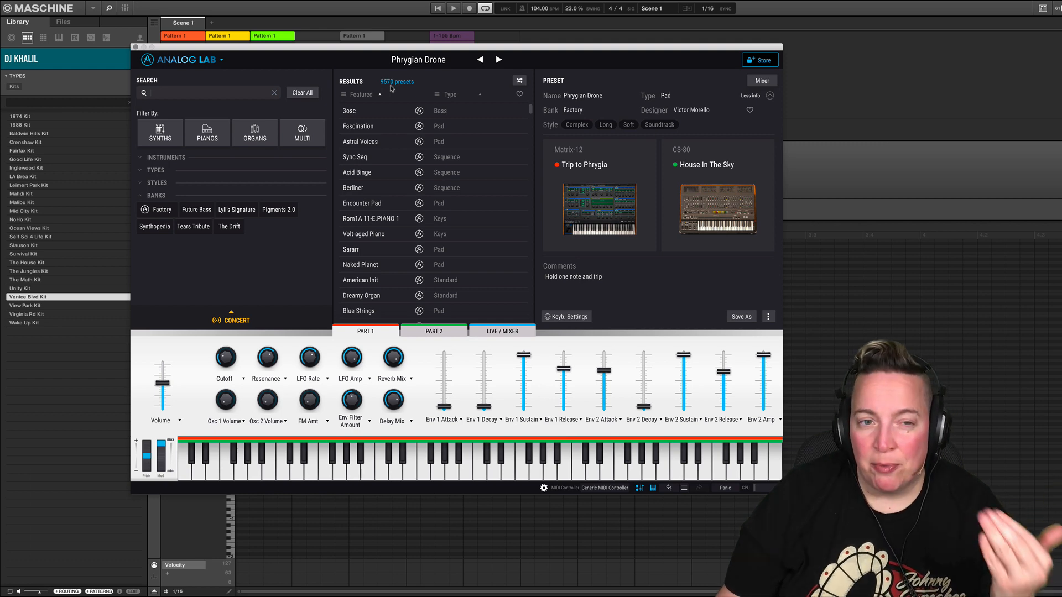
drag(513, 47, 501, 24)
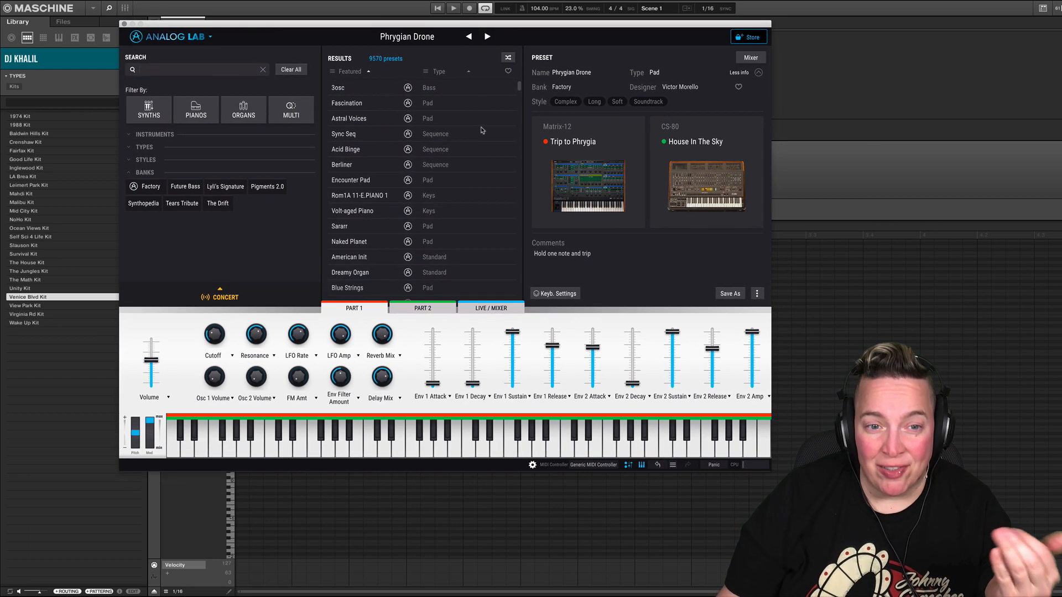
drag(519, 88, 519, 259)
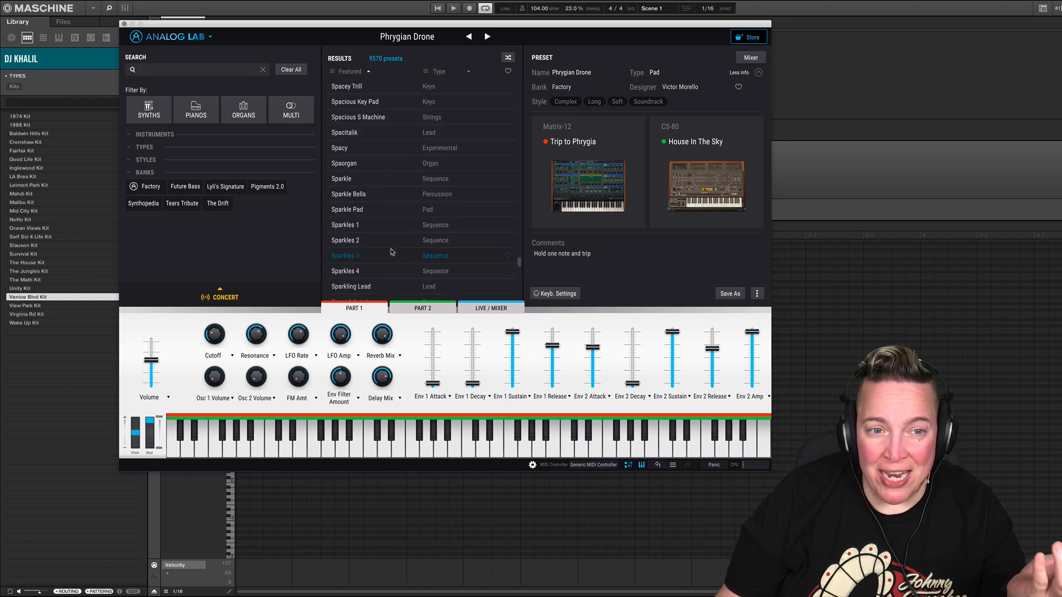
click(395, 194)
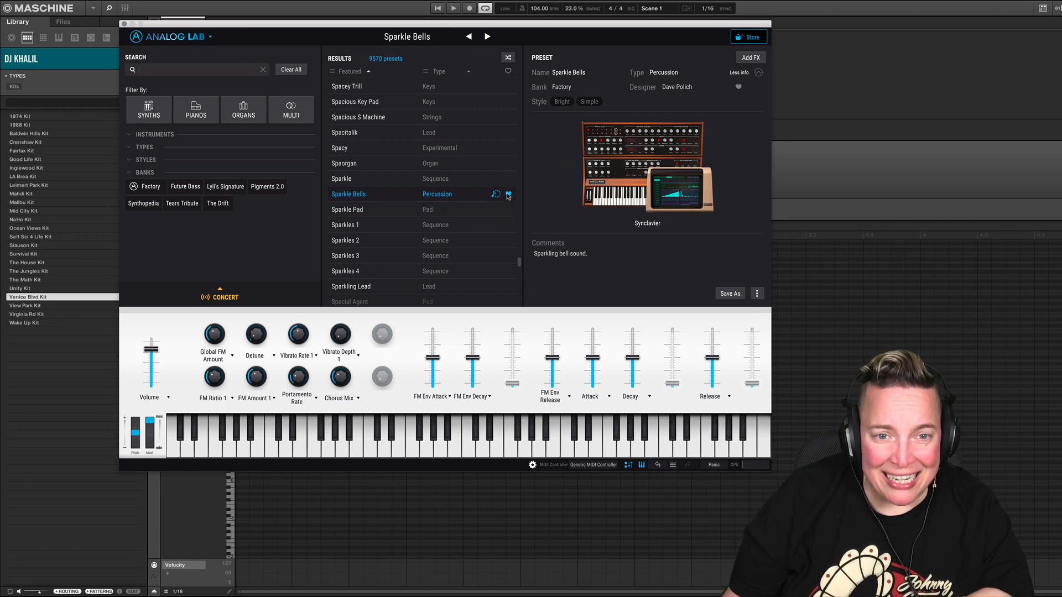
click(365, 179)
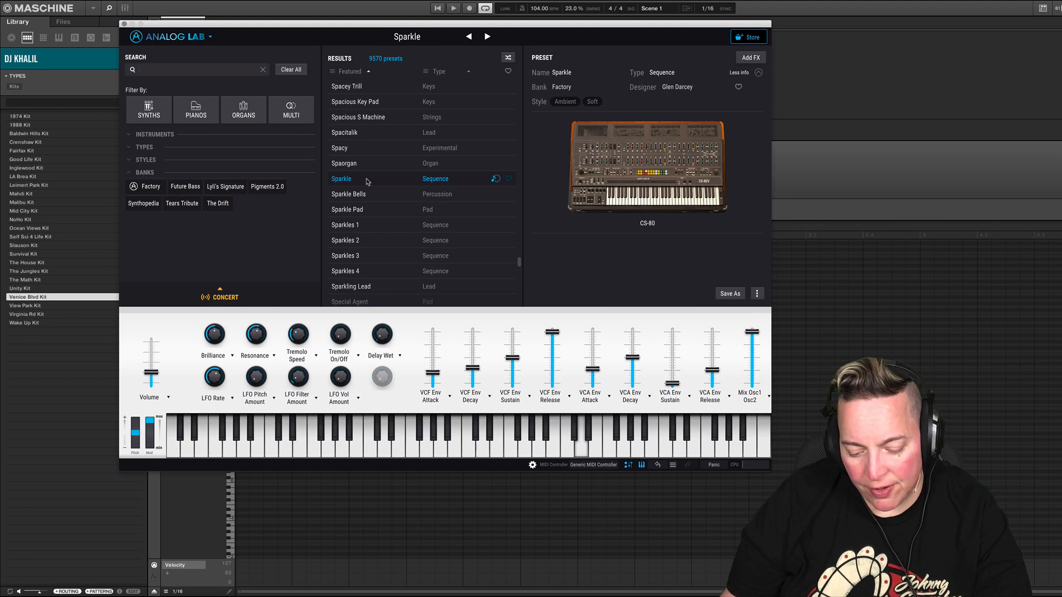
scroll(367, 182, up, 2)
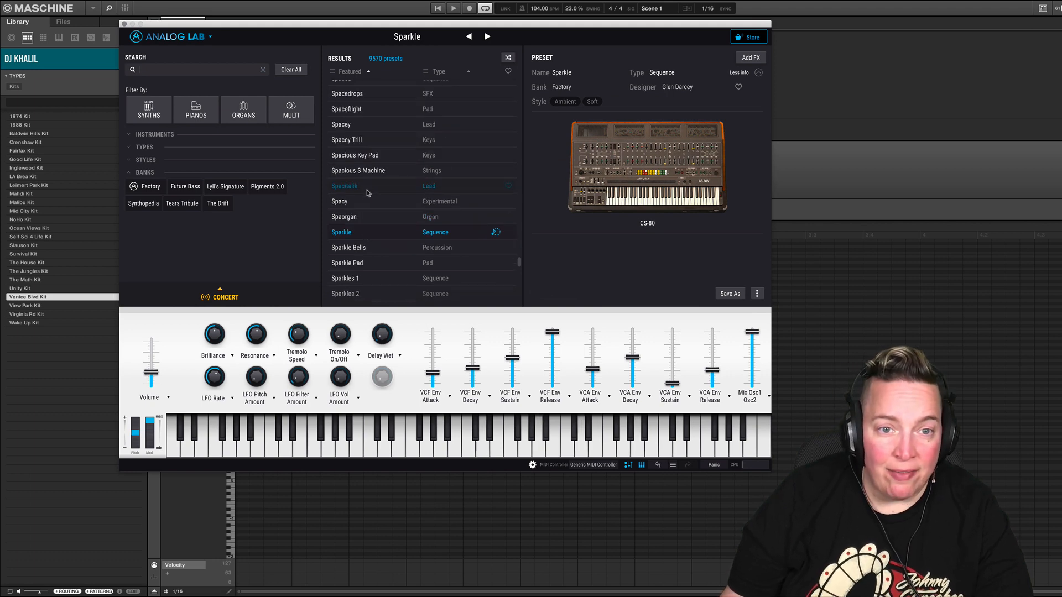
click(368, 189)
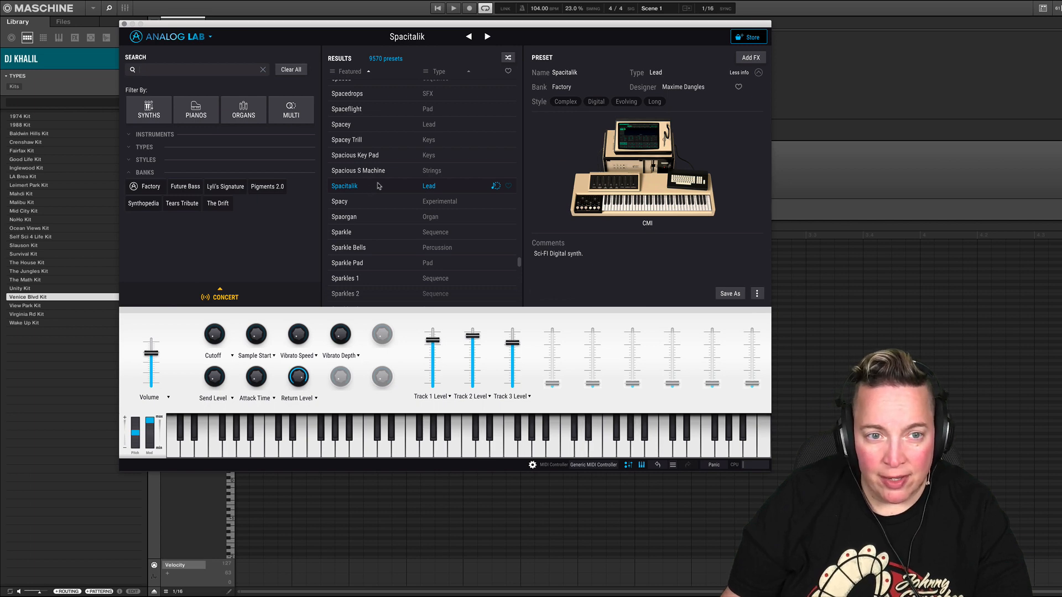
- Audition the presets Speed Reflections and Speedee from the unfiltered preset list
scroll(372, 188, up, 3)
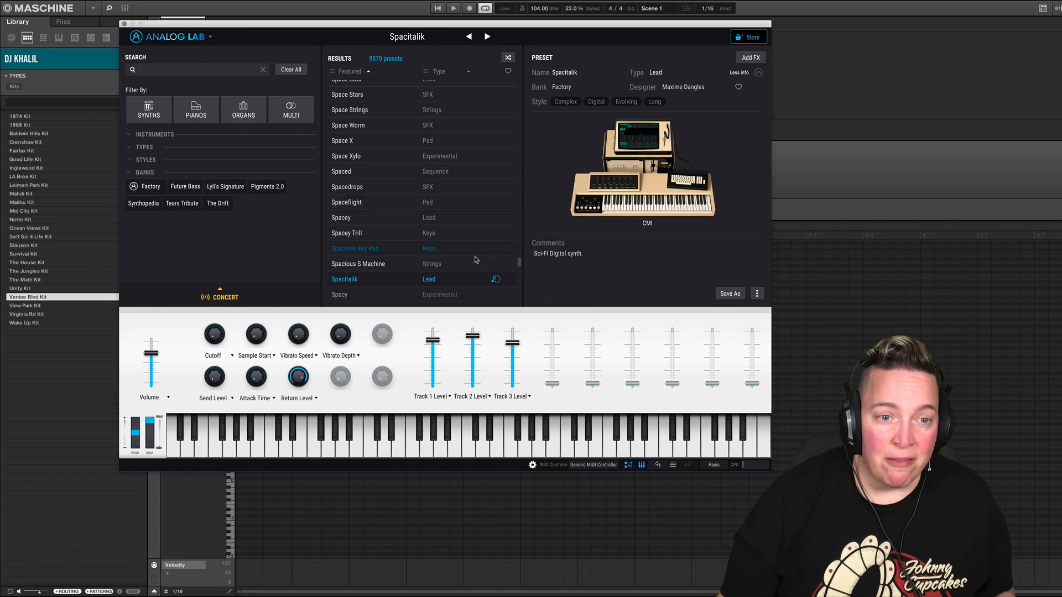
scroll(452, 270, down, 5)
scroll(452, 270, down, 5)
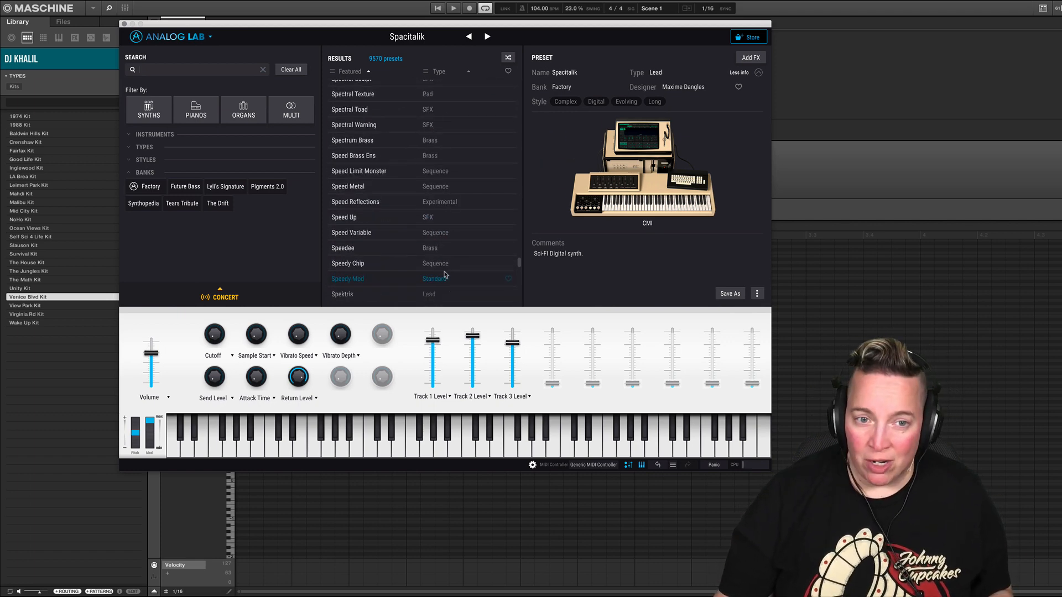
click(391, 207)
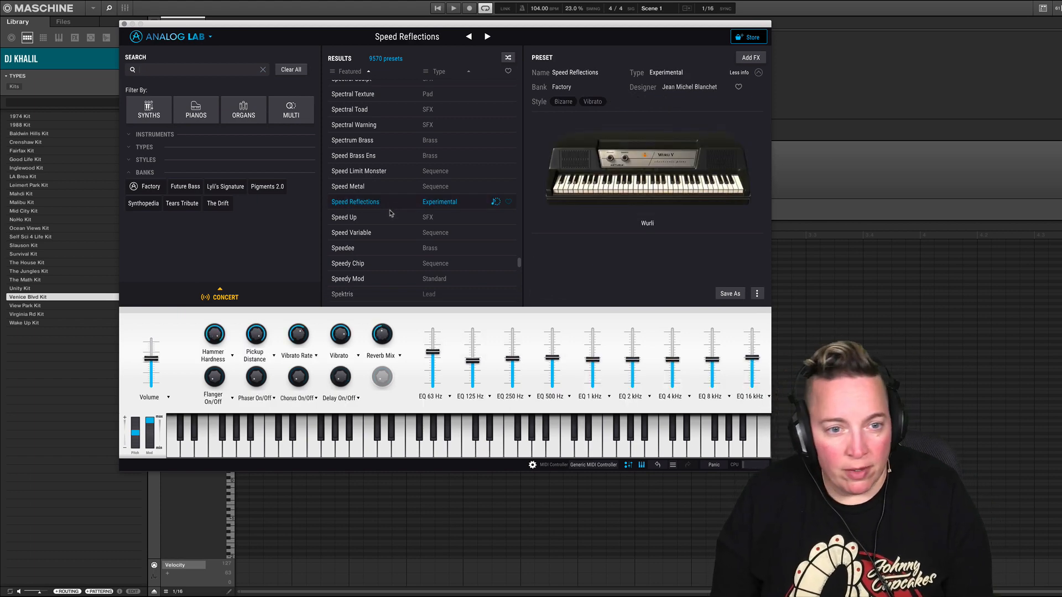
click(397, 248)
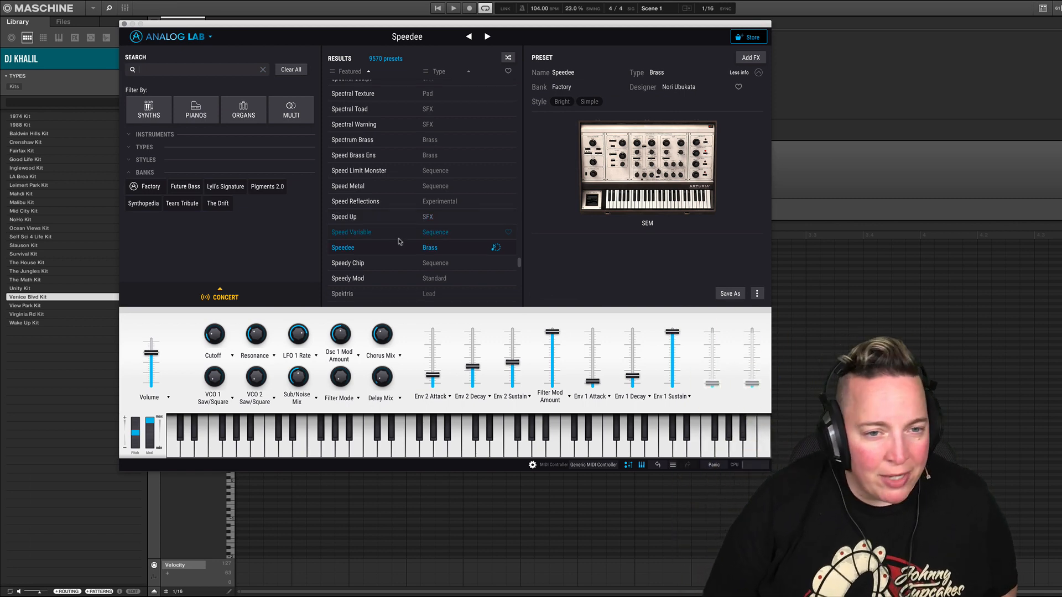
scroll(397, 243, down, 2)
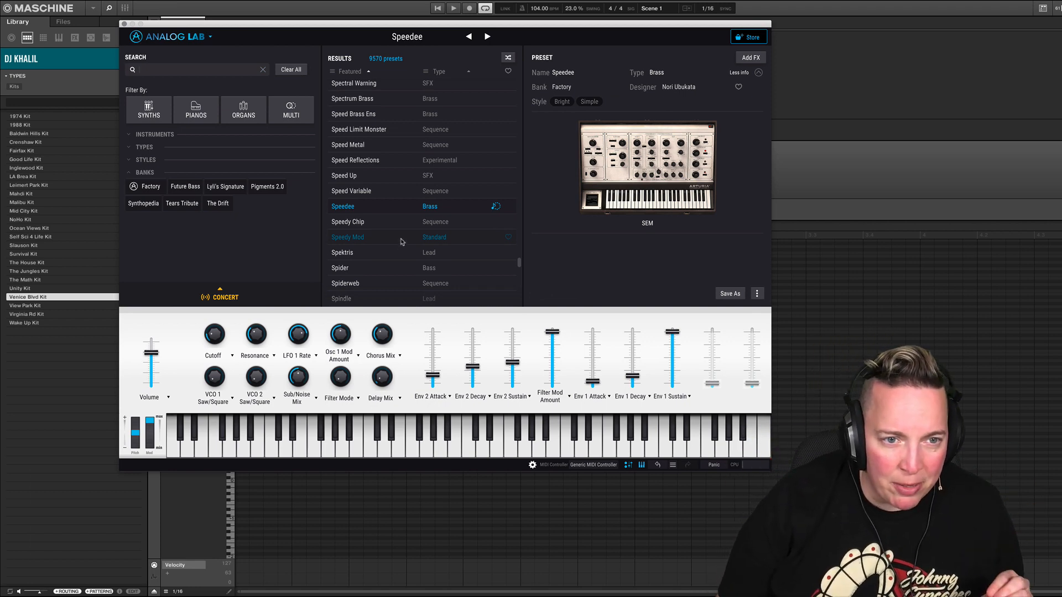
scroll(399, 248, down, 5)
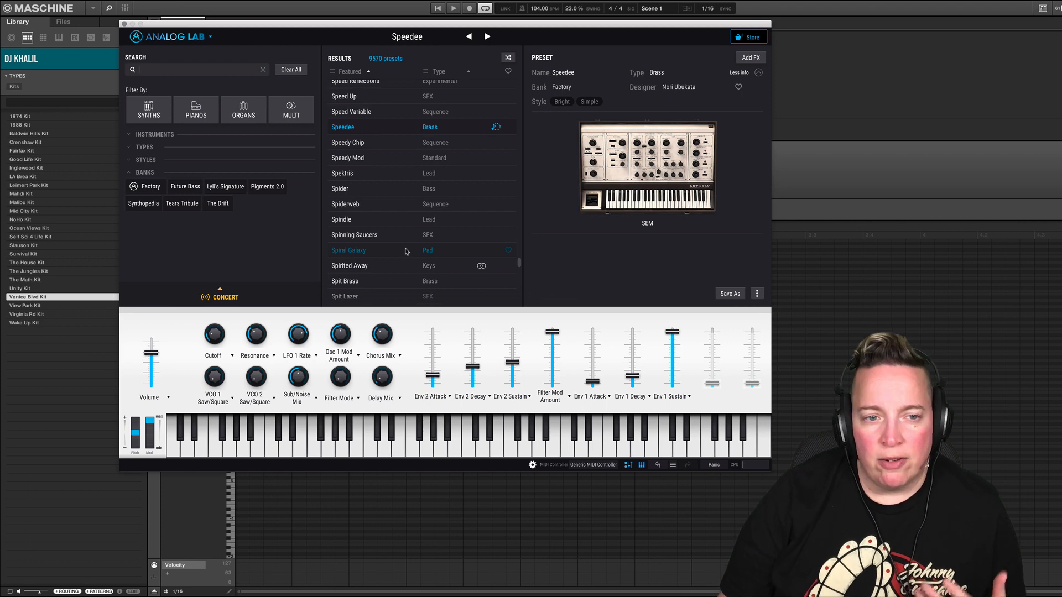
scroll(398, 260, down, 5)
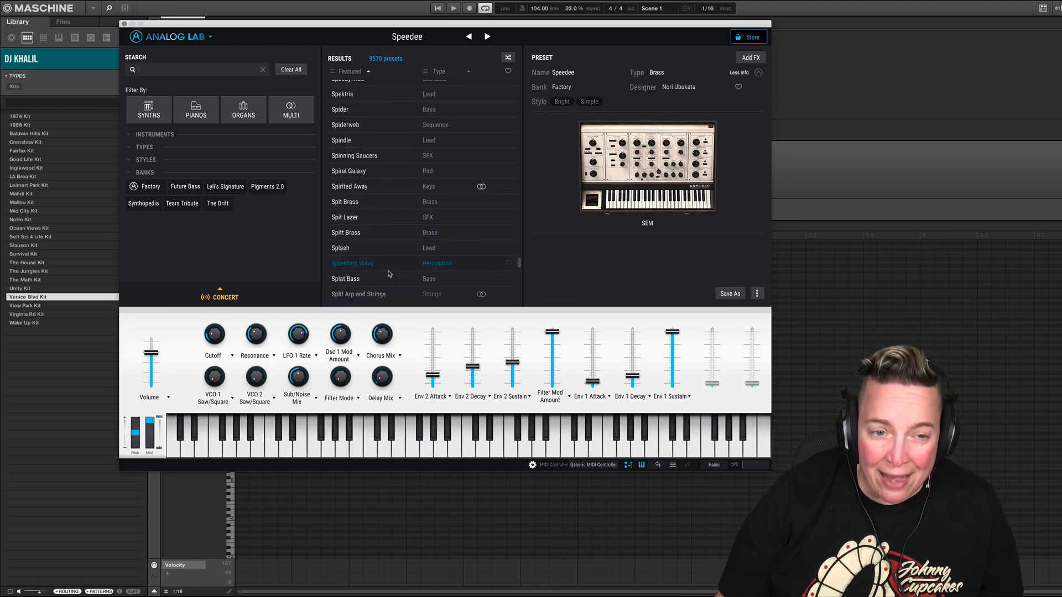
scroll(390, 273, down, 4)
- Move the plug-in window clear of the Maschine groups, filter the synth presets by the Lead type and load Echoes
drag(362, 28, 603, 76)
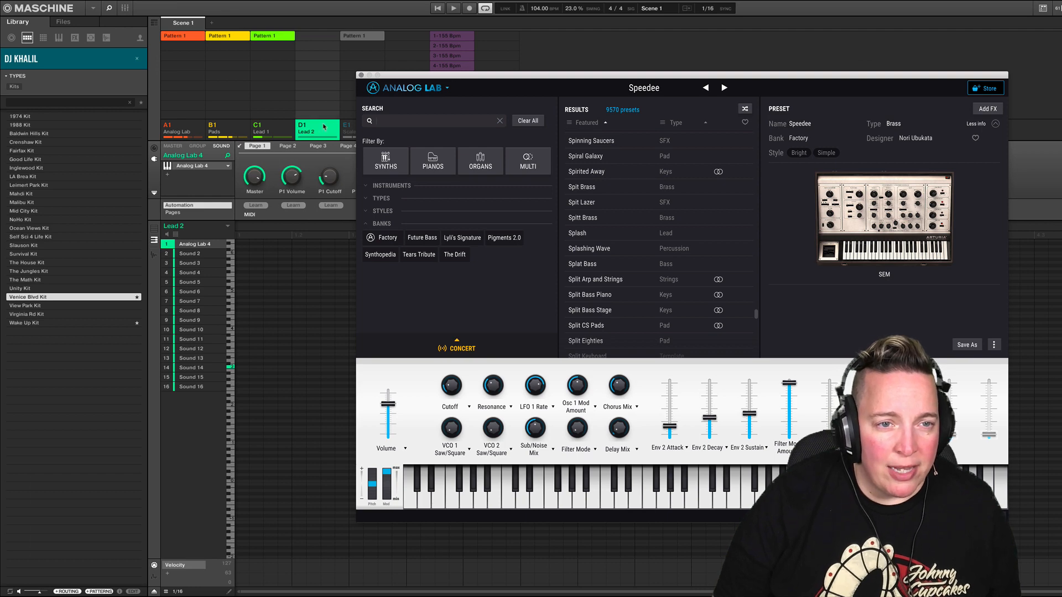
click(392, 168)
click(382, 199)
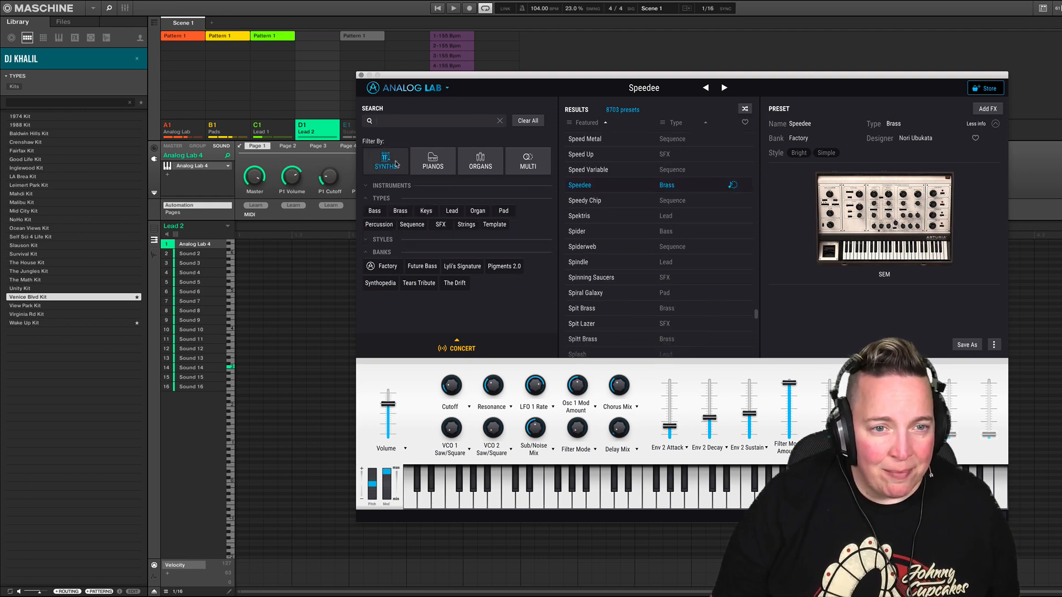
click(451, 212)
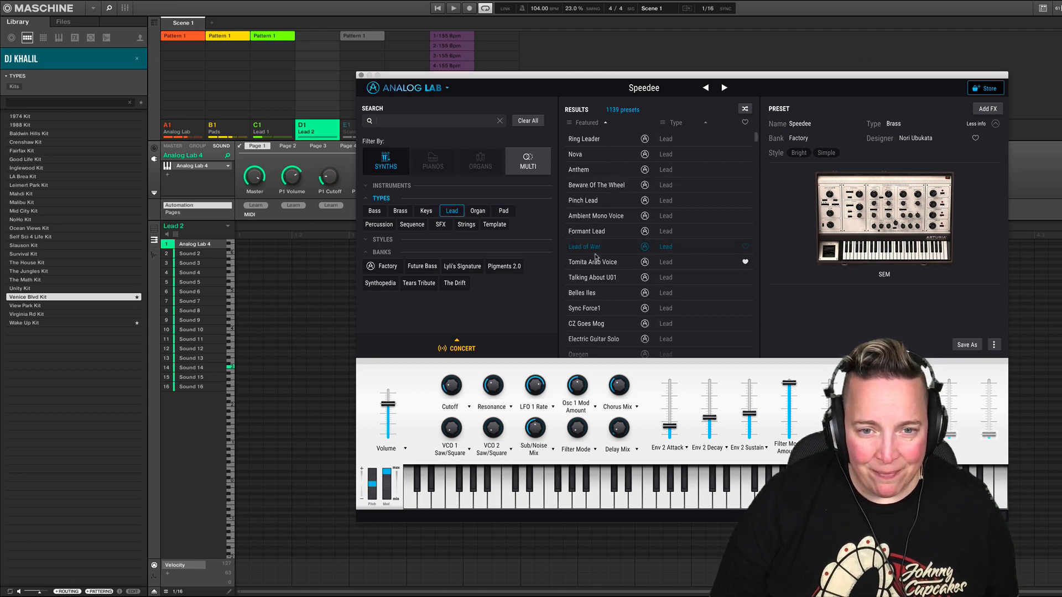
scroll(598, 277, down, 3)
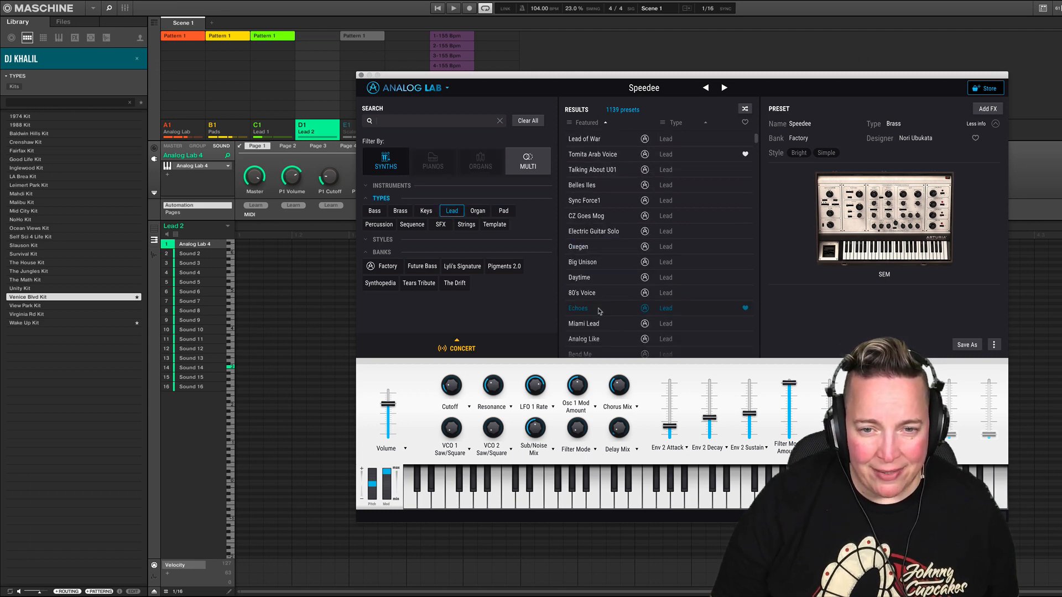
click(599, 310)
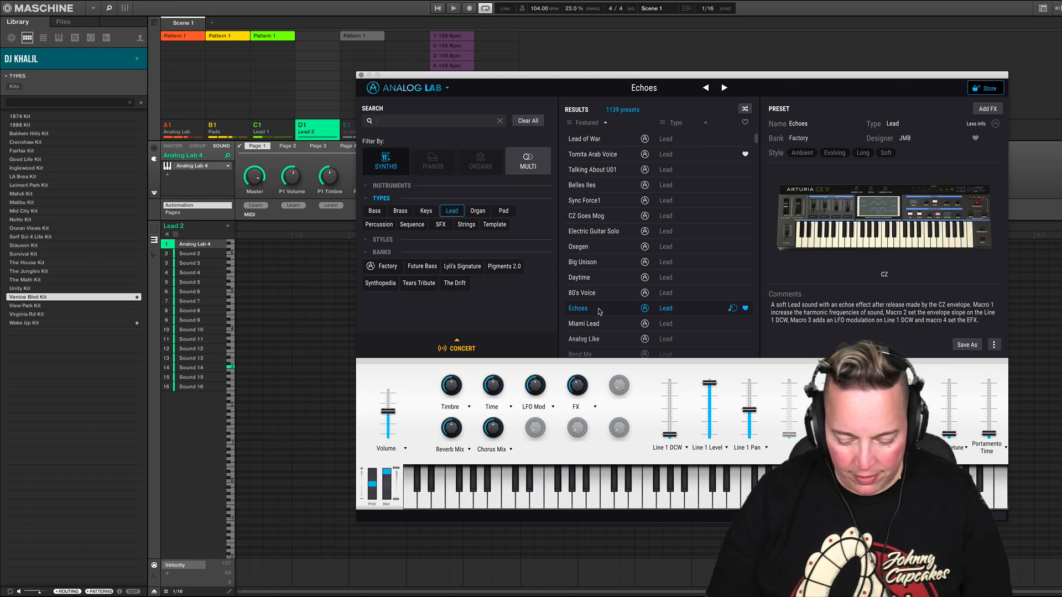
- Reposition the plug-in window below the Maschine groups and audition the Lead presets 80's Voice and Bend Me
click(437, 10)
drag(427, 81, 482, 168)
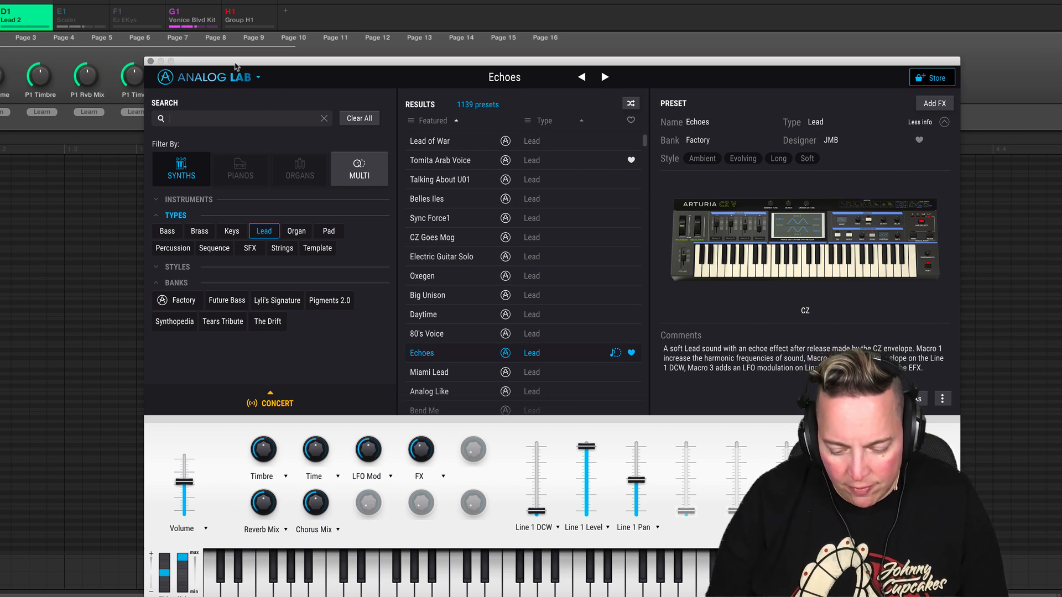
click(460, 336)
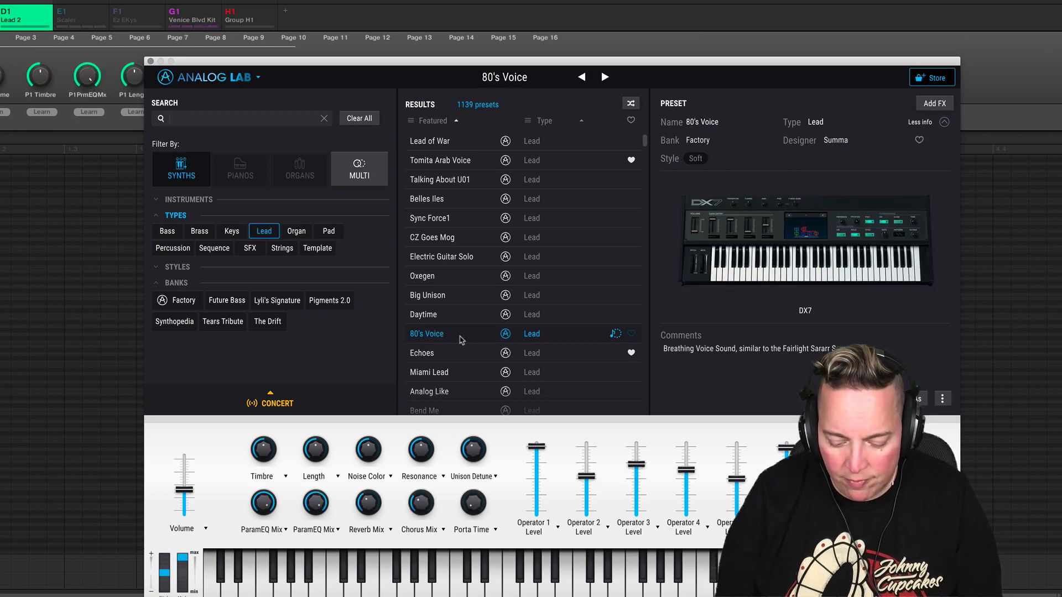
scroll(464, 315, down, 2)
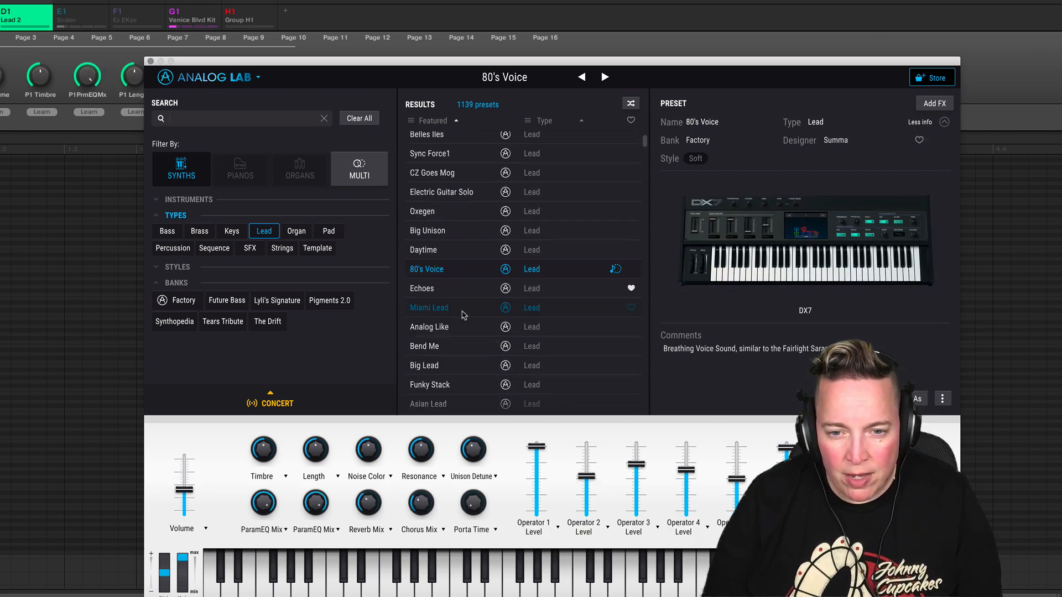
click(449, 355)
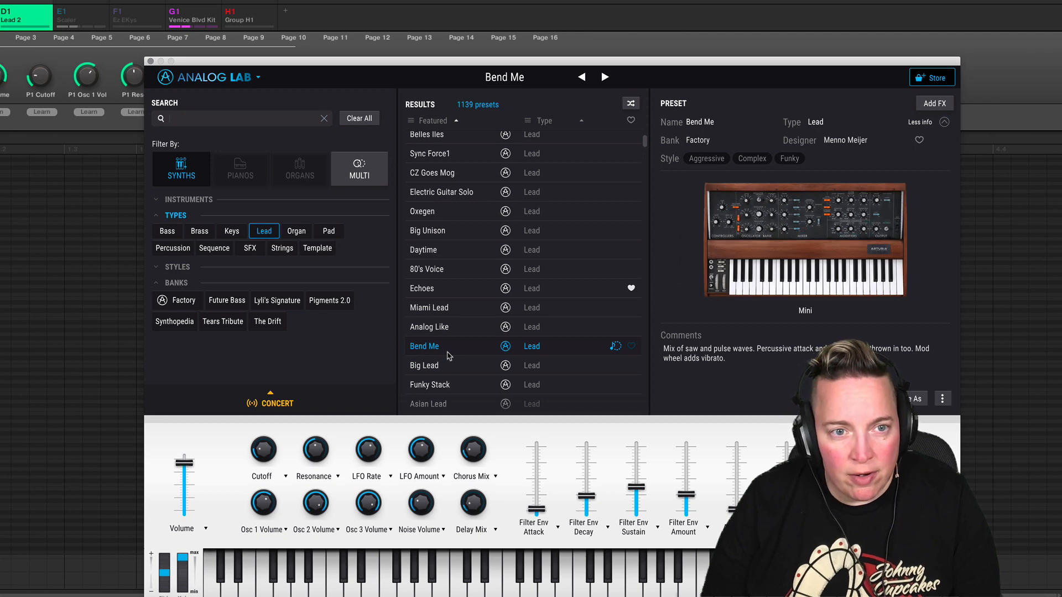
- Audition the Lead presets Asian Lead, Pizzicato and Fact93
scroll(449, 356, down, 3)
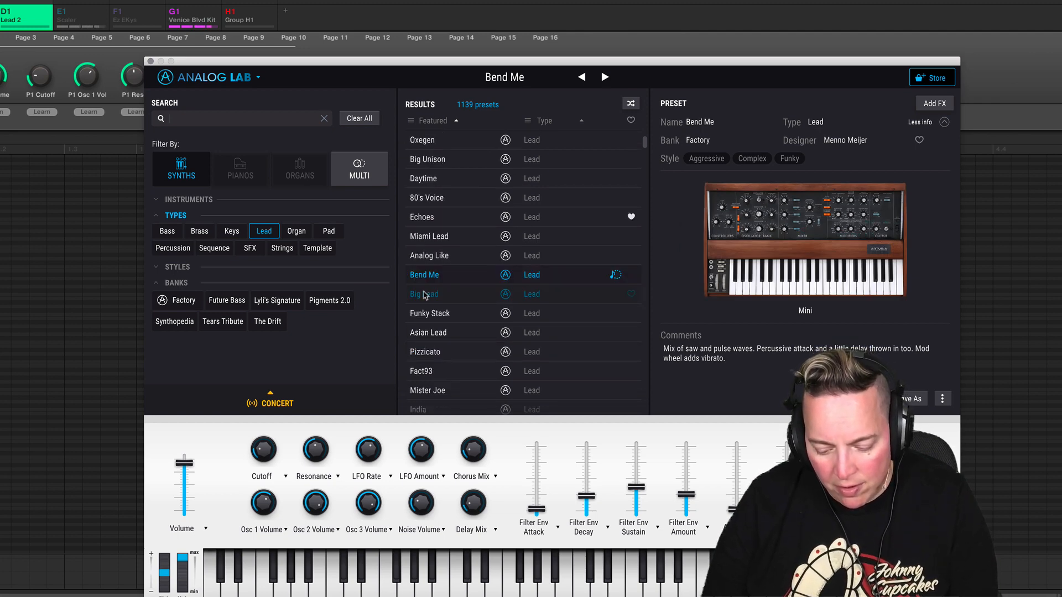
scroll(441, 299, down, 5)
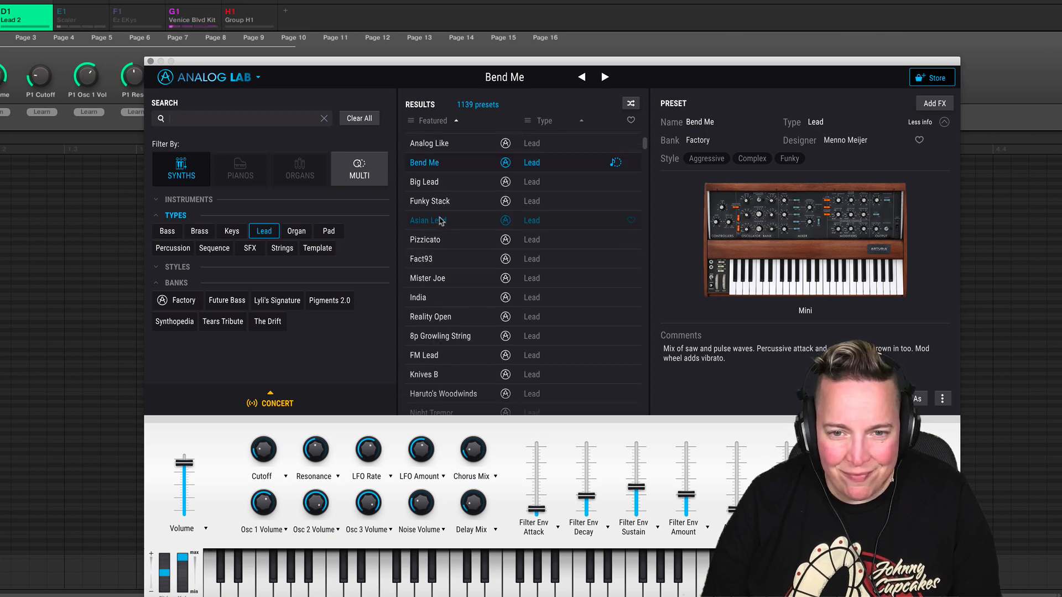
click(441, 221)
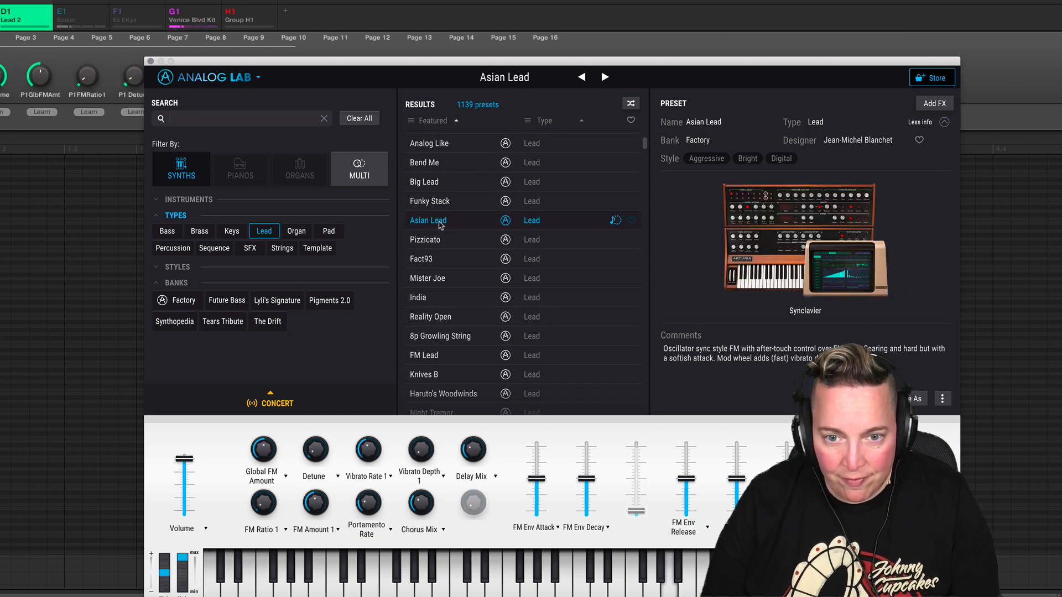
click(438, 241)
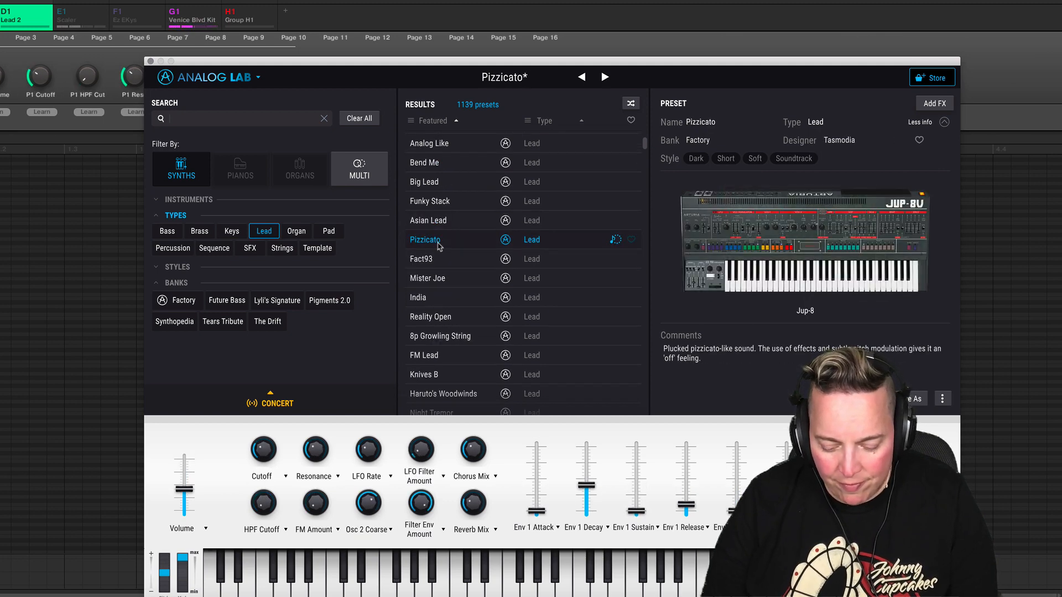
scroll(441, 244, down, 1)
click(446, 233)
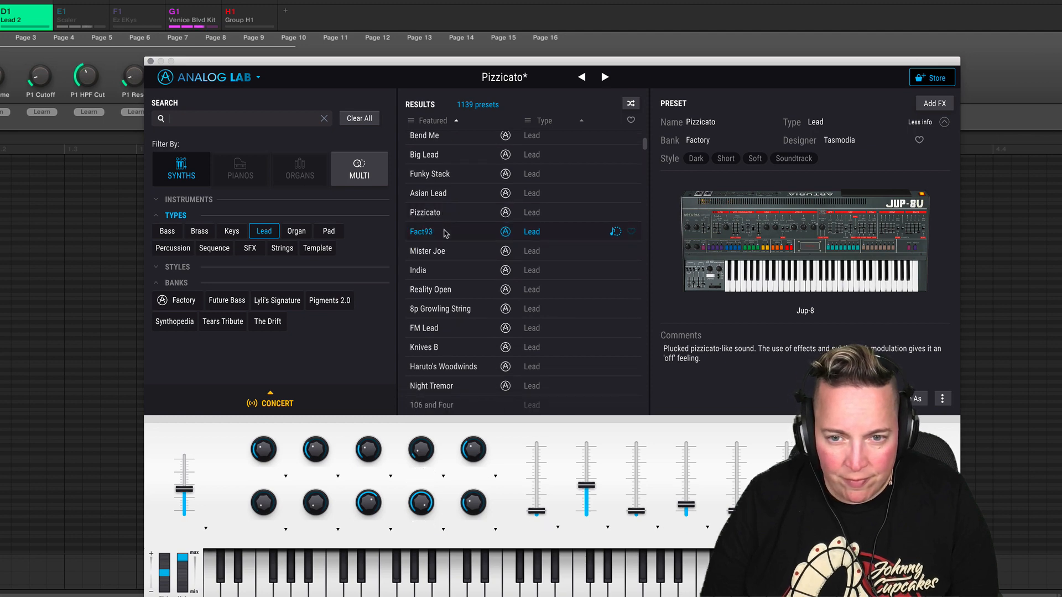
- Audition the Lead presets Mister Joe, Reality Open and FM Lead
click(449, 251)
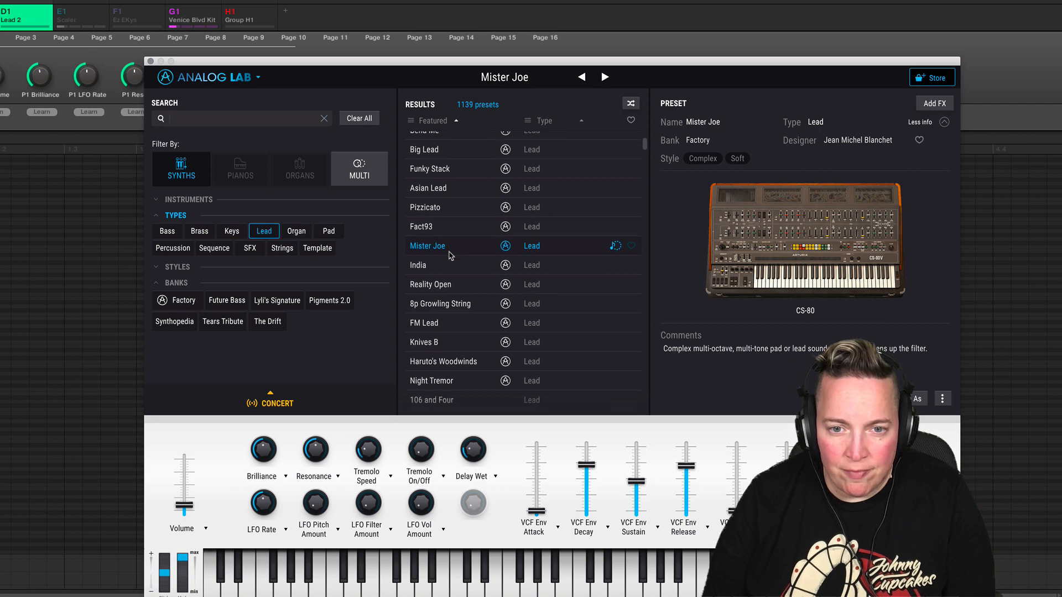
scroll(445, 261, down, 1)
click(443, 268)
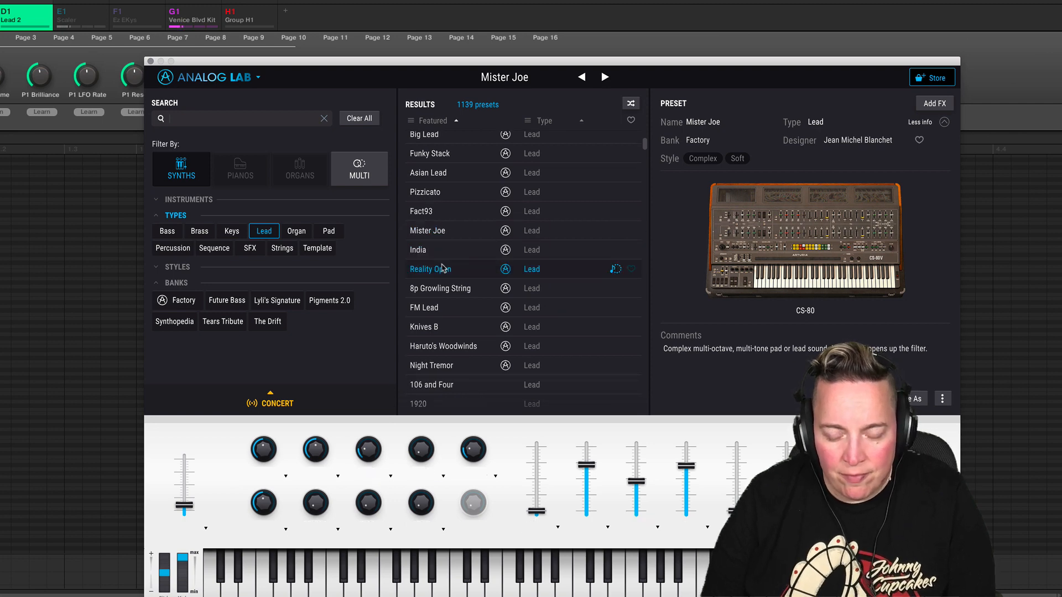
scroll(437, 277, down, 1)
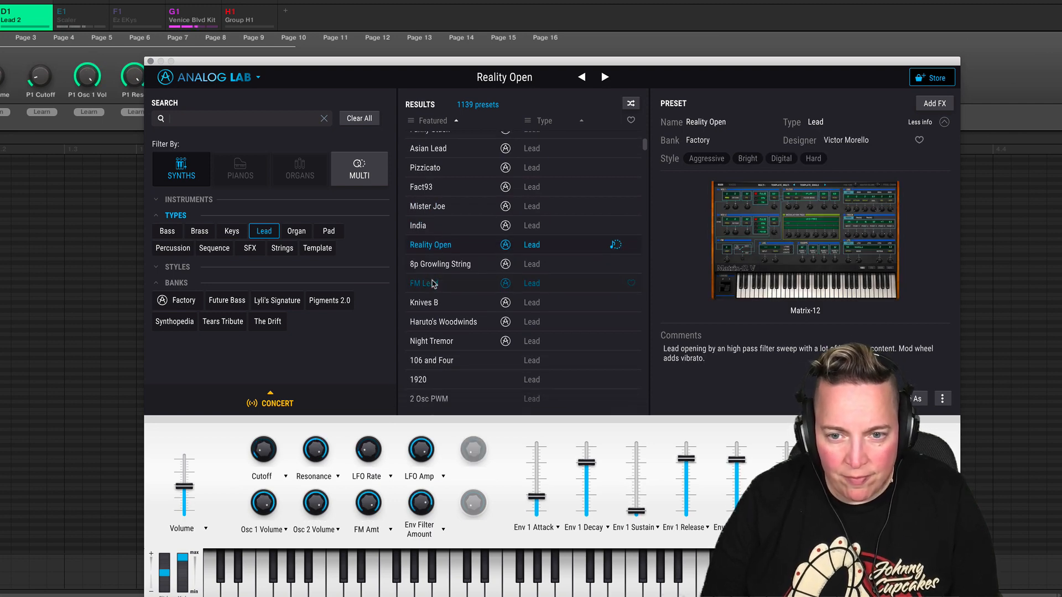
click(435, 284)
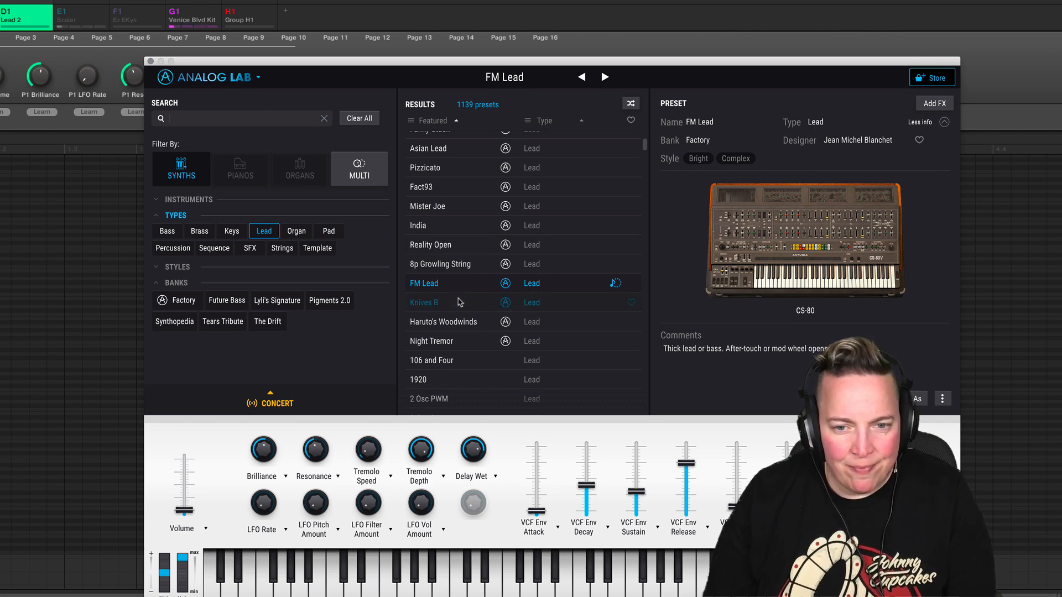
- Audition the Lead presets 1920, 2 Osc Stereo and 5th Lead
scroll(459, 302, down, 3)
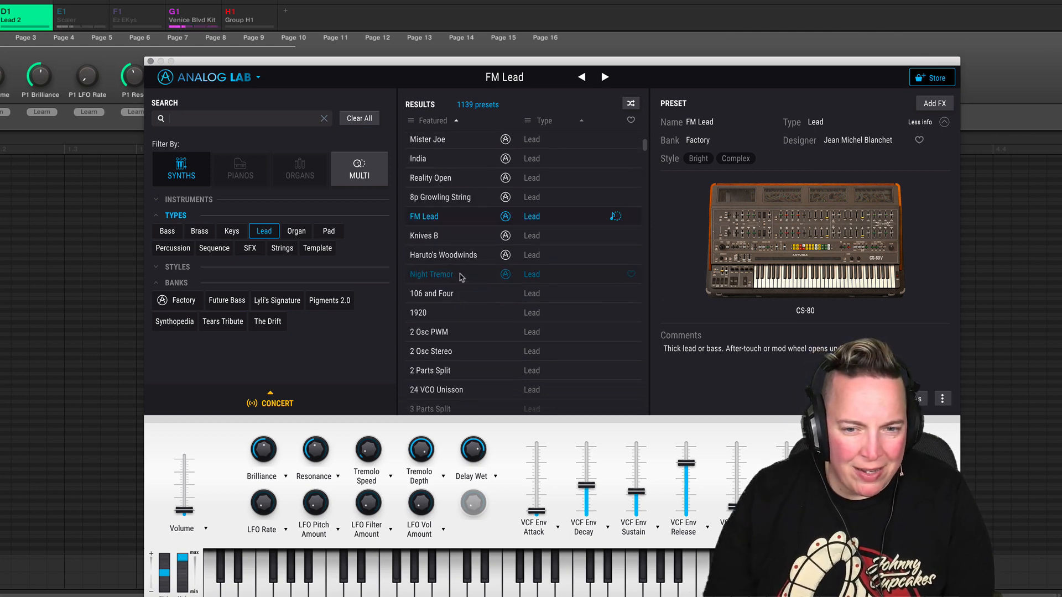
click(451, 314)
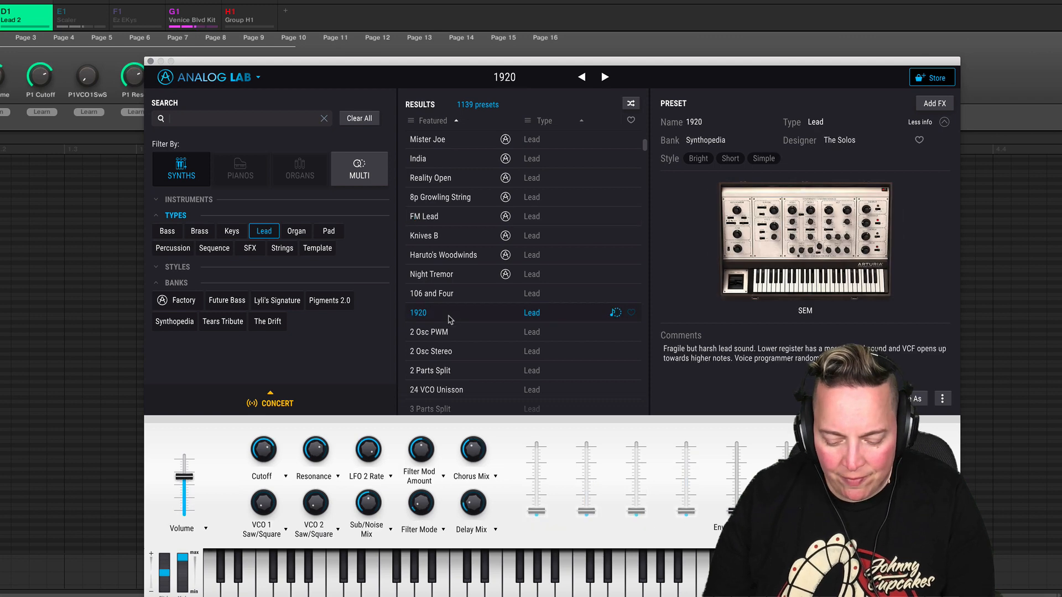
scroll(452, 332, down, 1)
click(453, 328)
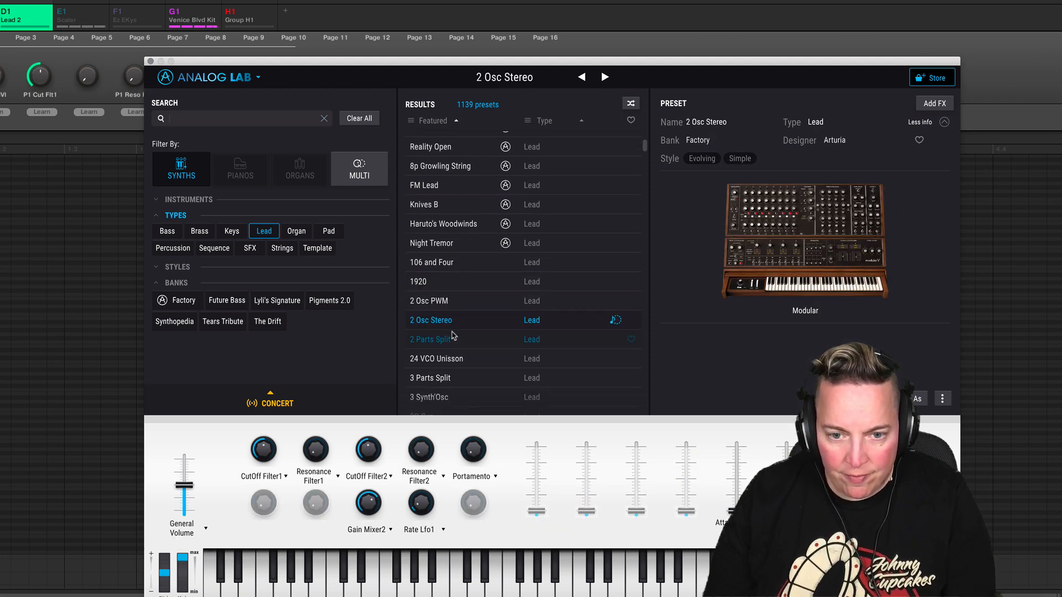
scroll(448, 336, down, 7)
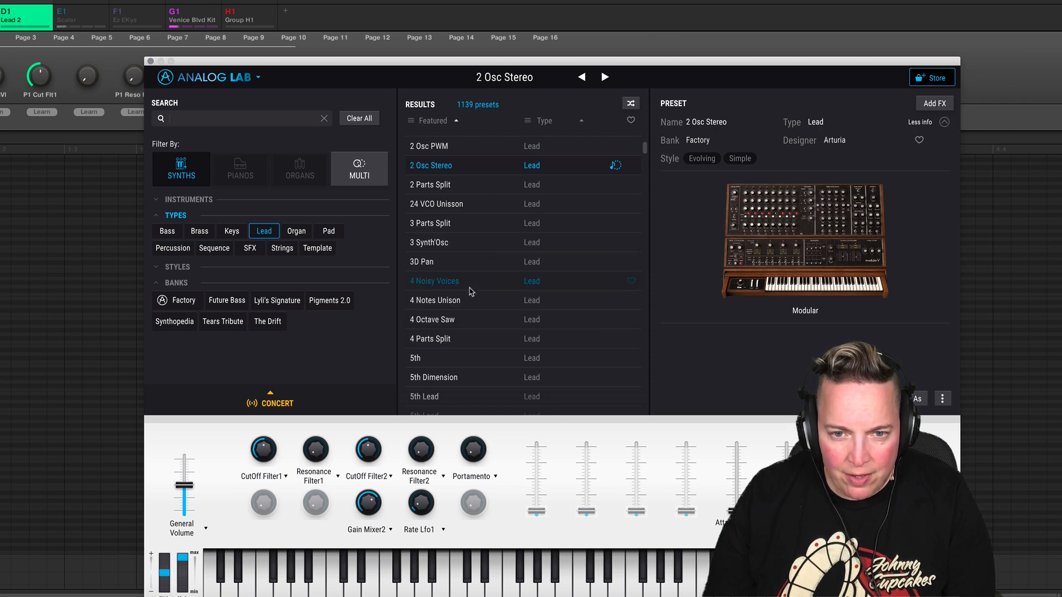
scroll(456, 372, down, 1)
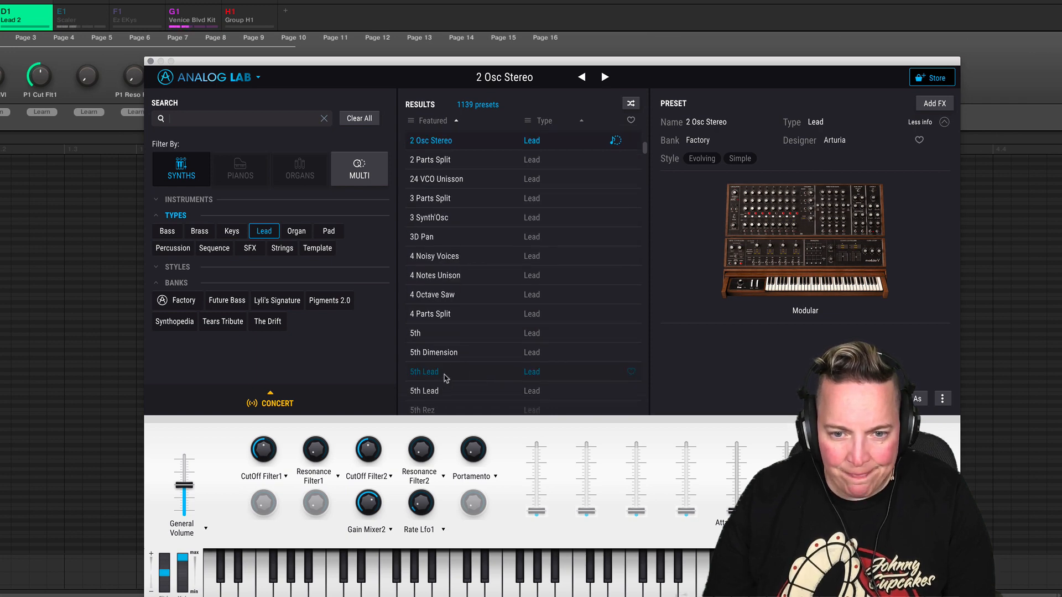
click(448, 372)
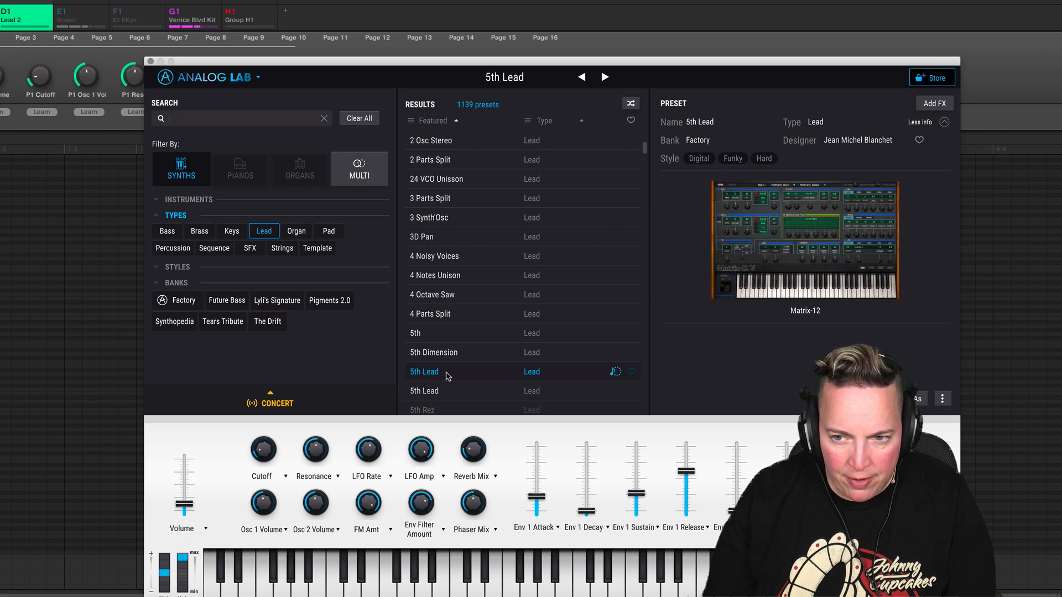
- Audition the Lead presets 80's Bit, A Virus Among and 80s Lead
scroll(448, 376, down, 12)
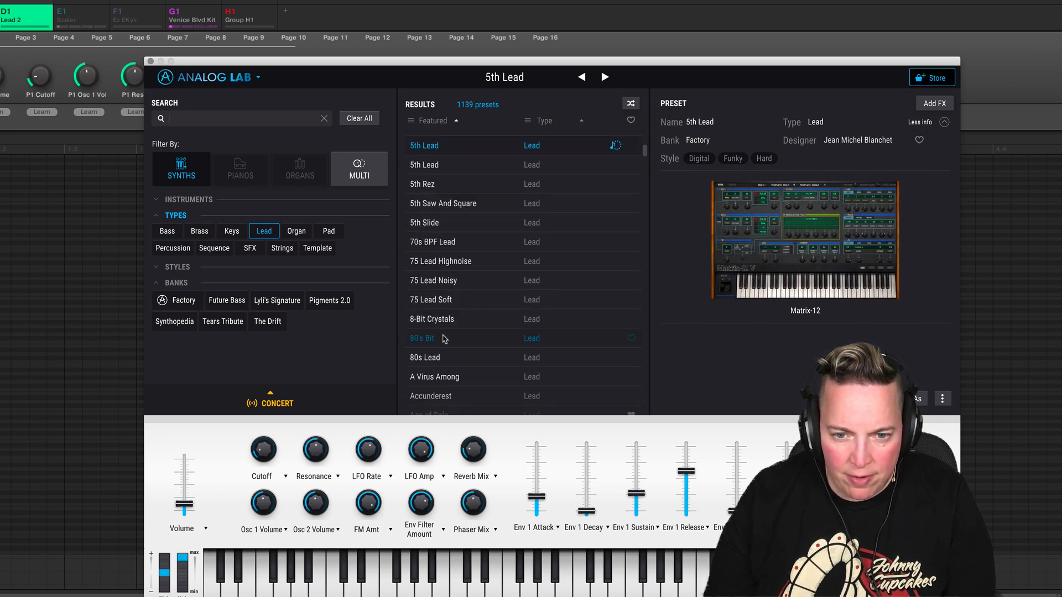
click(444, 339)
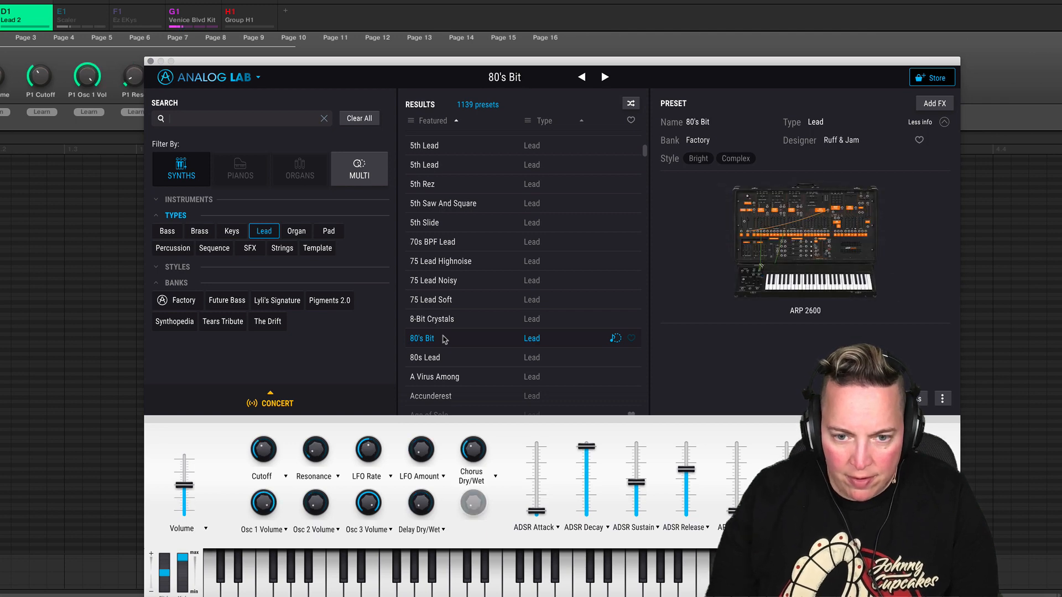
scroll(445, 339, down, 2)
click(433, 345)
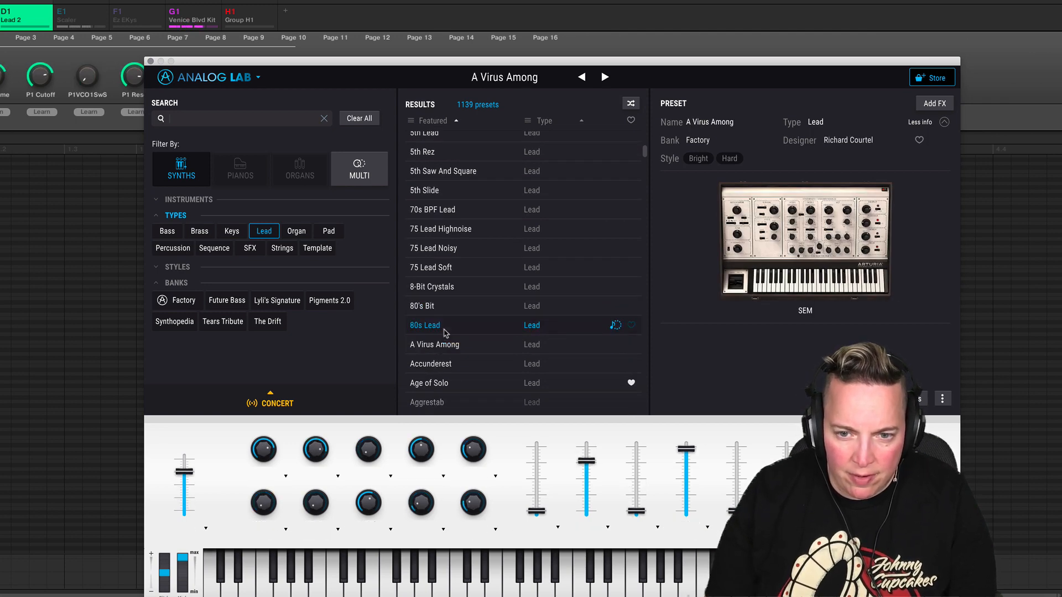
click(444, 331)
- Audition the Lead presets Alex Is Akid and All With Triangles, and load Allearm
scroll(445, 330, down, 5)
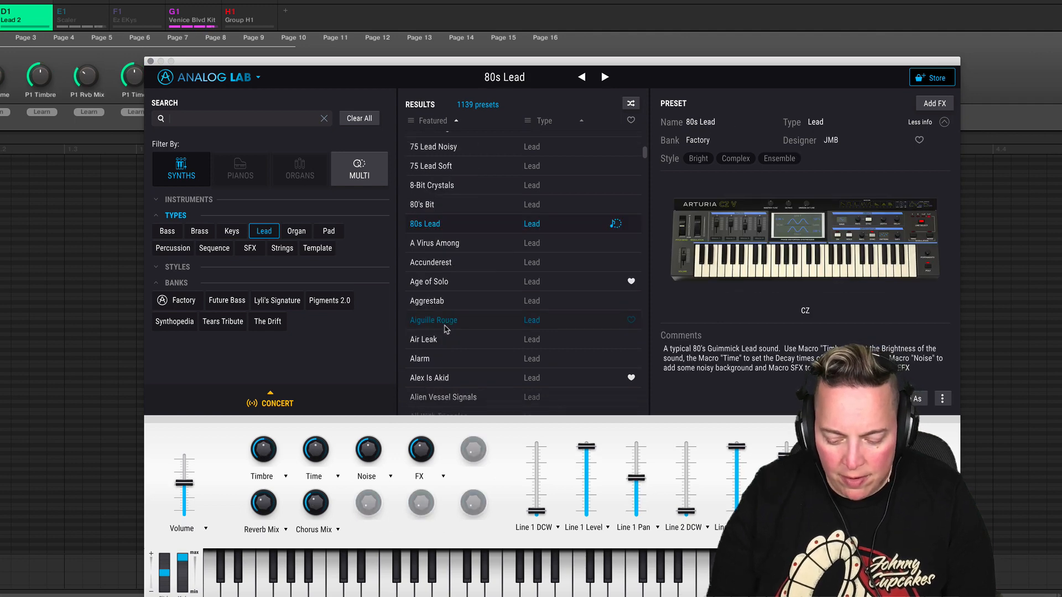
scroll(443, 340, down, 1)
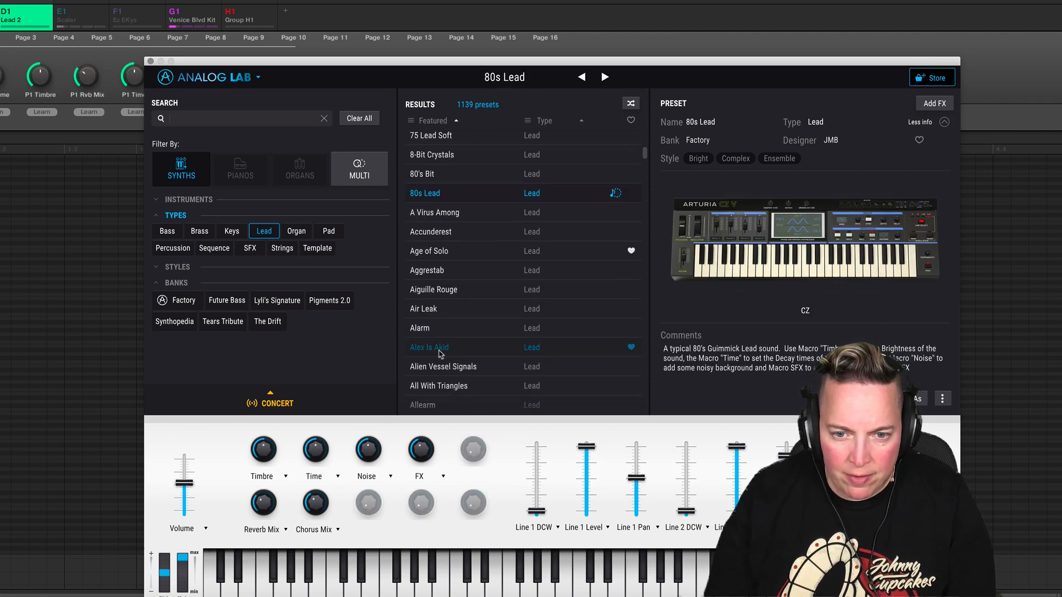
click(439, 349)
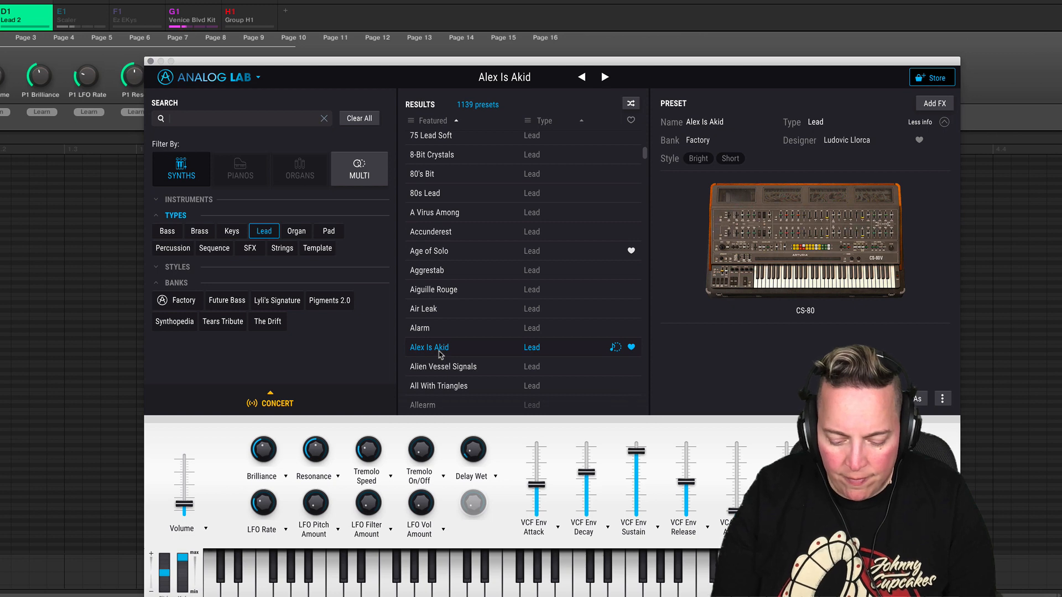
scroll(441, 355, down, 4)
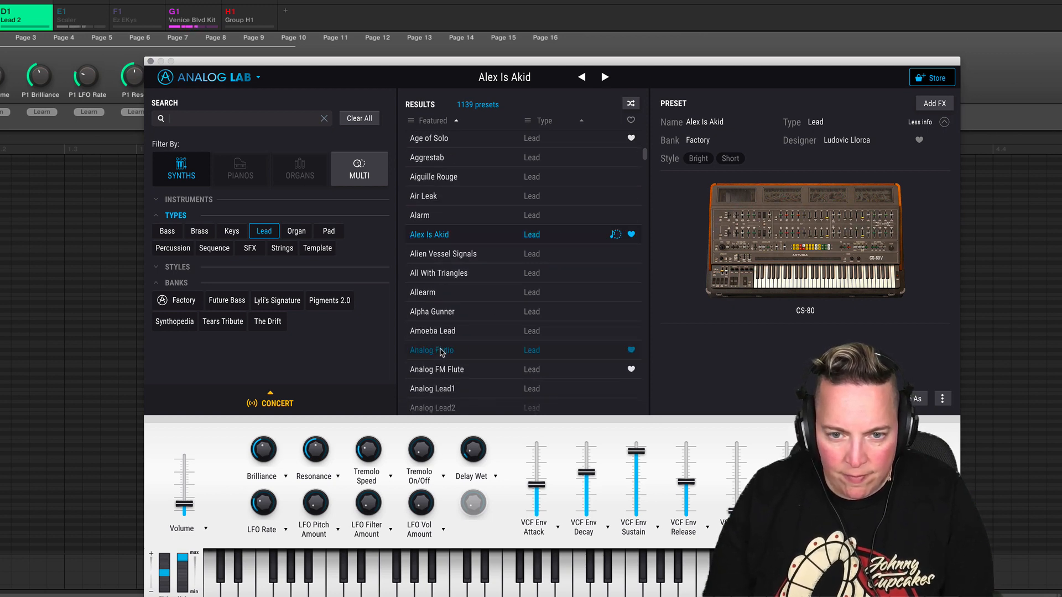
click(453, 275)
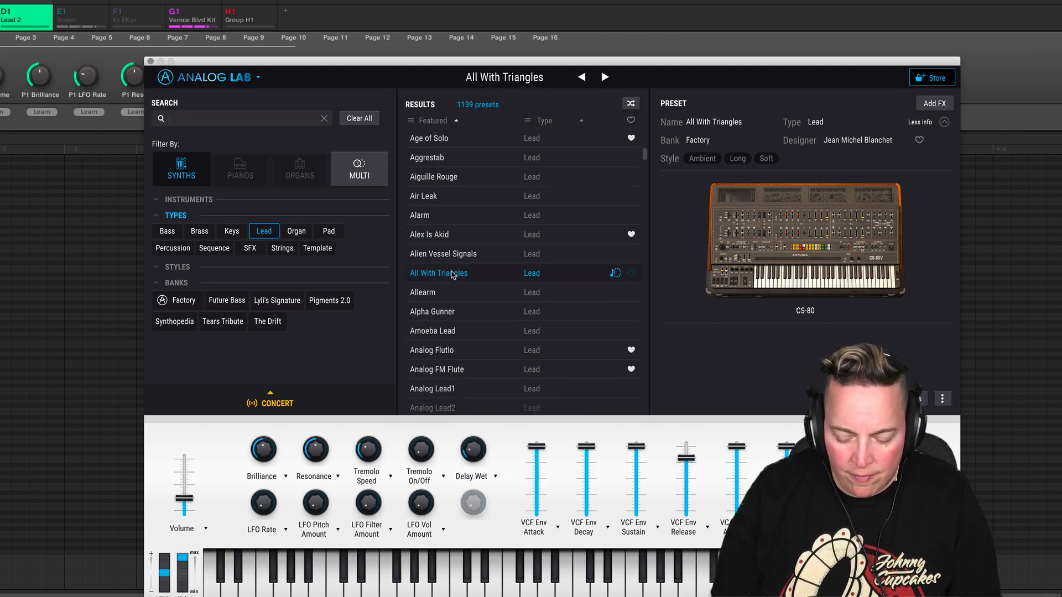
scroll(450, 279, down, 1)
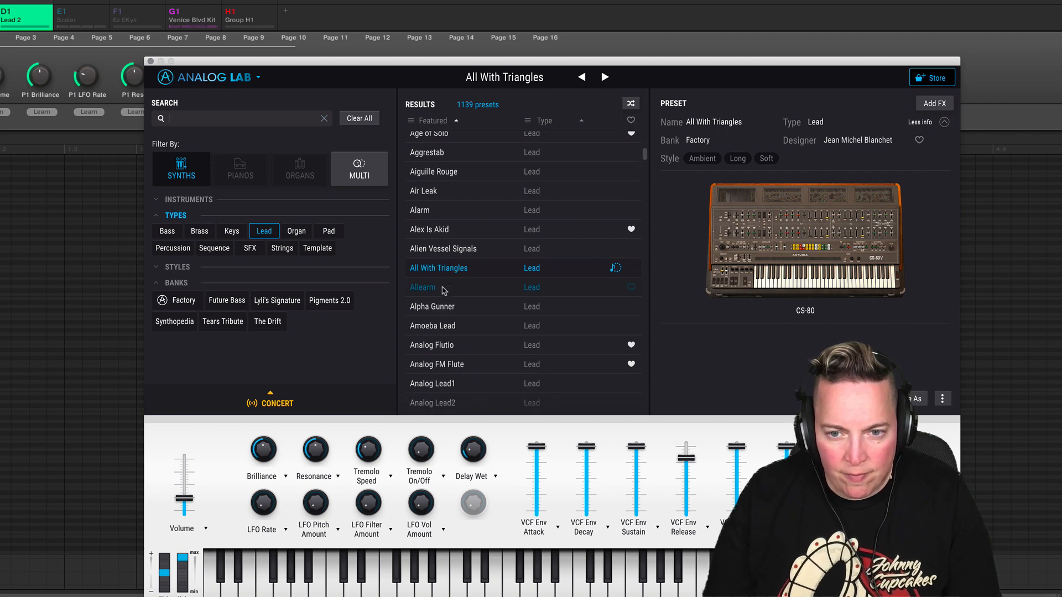
click(442, 294)
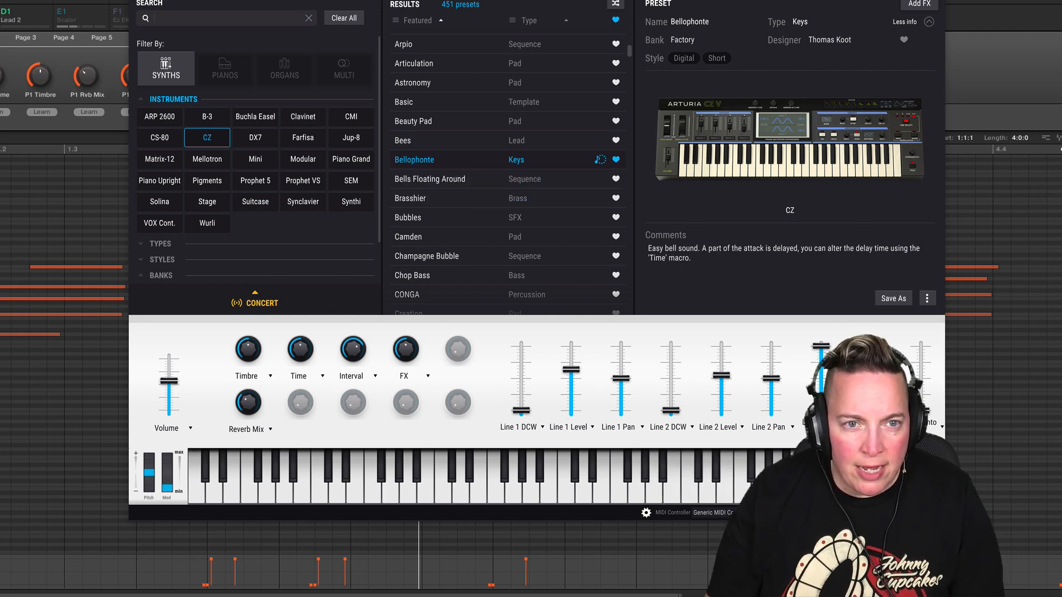
- Close the open plug-in window and view the Analog Lab 4 preset used by the Pads group
click(137, 1)
click(231, 134)
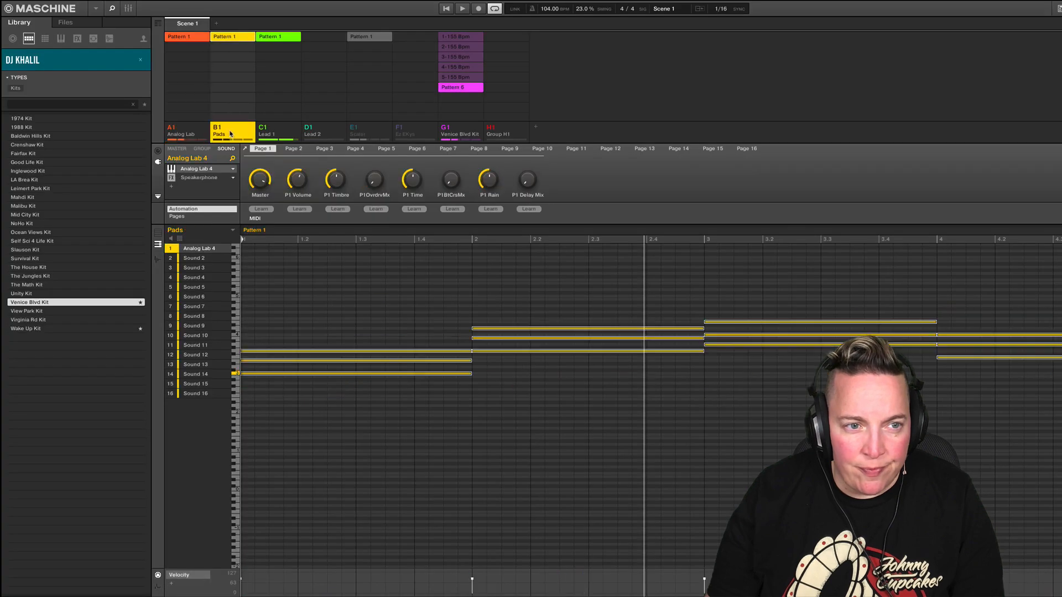
click(208, 170)
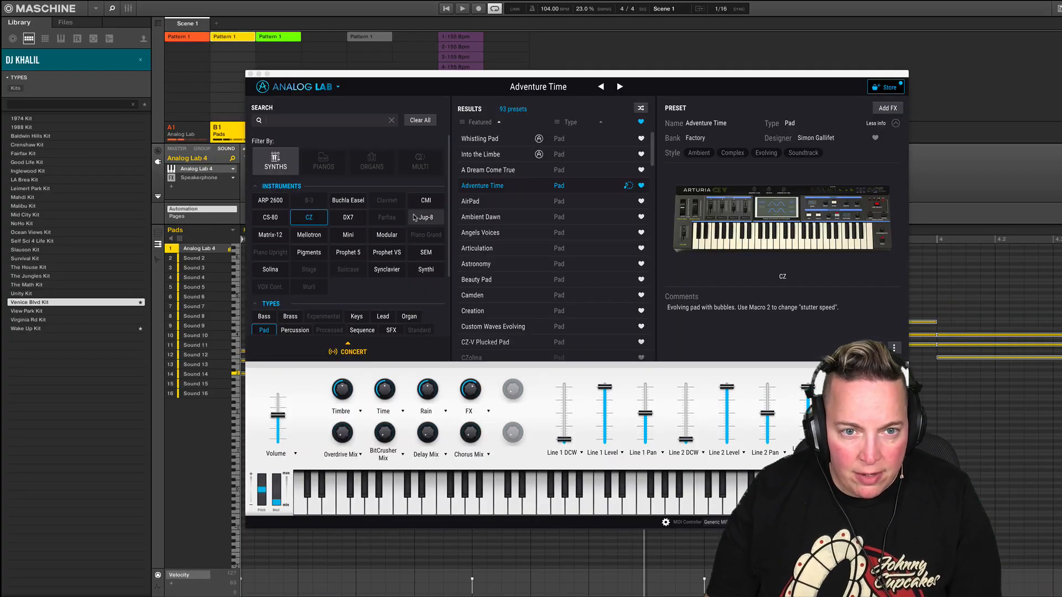
click(250, 74)
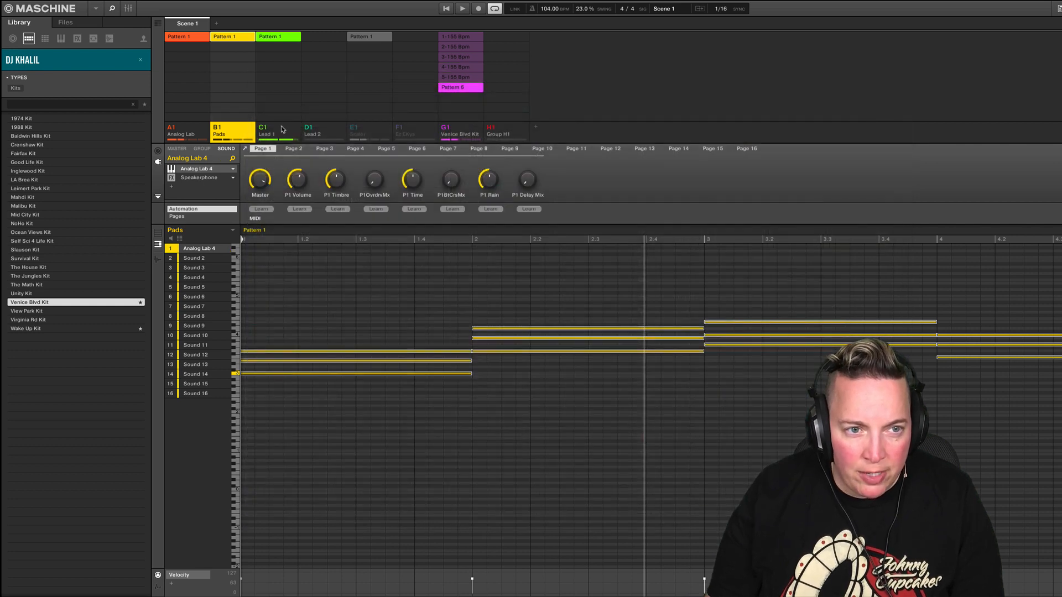
- View the CZ V instrument on the Lead 1 group, close its window and switch to the Lead 2 group
click(268, 131)
click(200, 169)
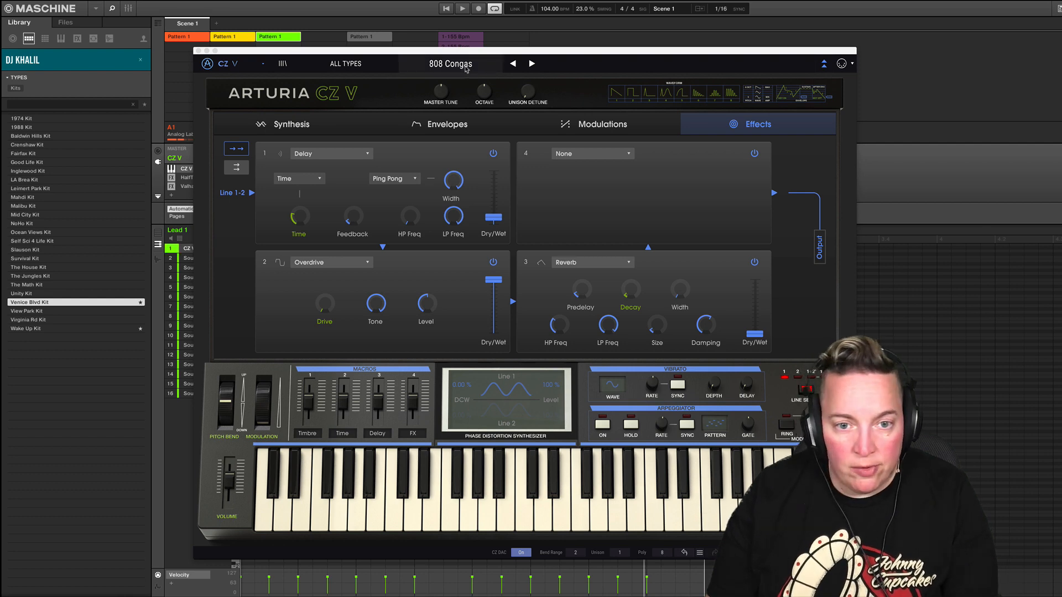
click(194, 50)
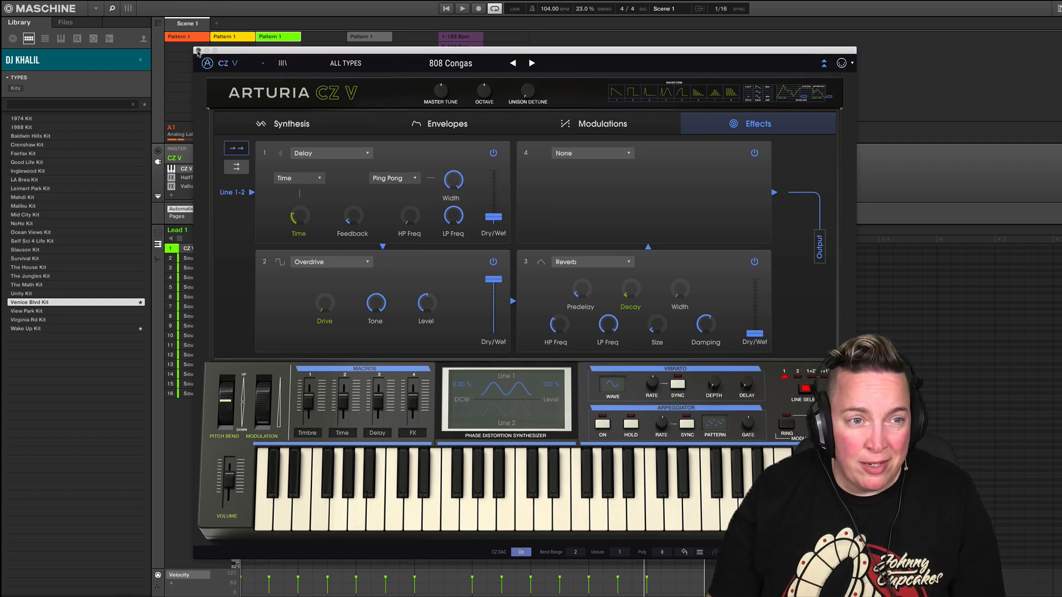
click(198, 50)
click(329, 134)
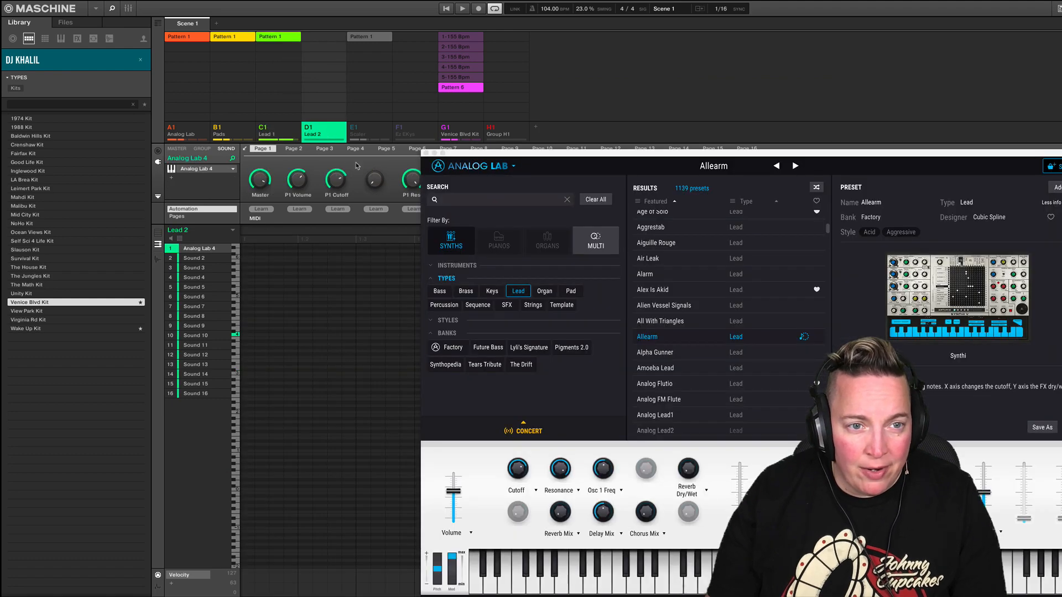
- Move the Analog Lab 4 window clear of the sound controls and audition the Lead presets Alpha Gunner, Amoeba Lead and Analog FM Flute
drag(600, 157, 494, 89)
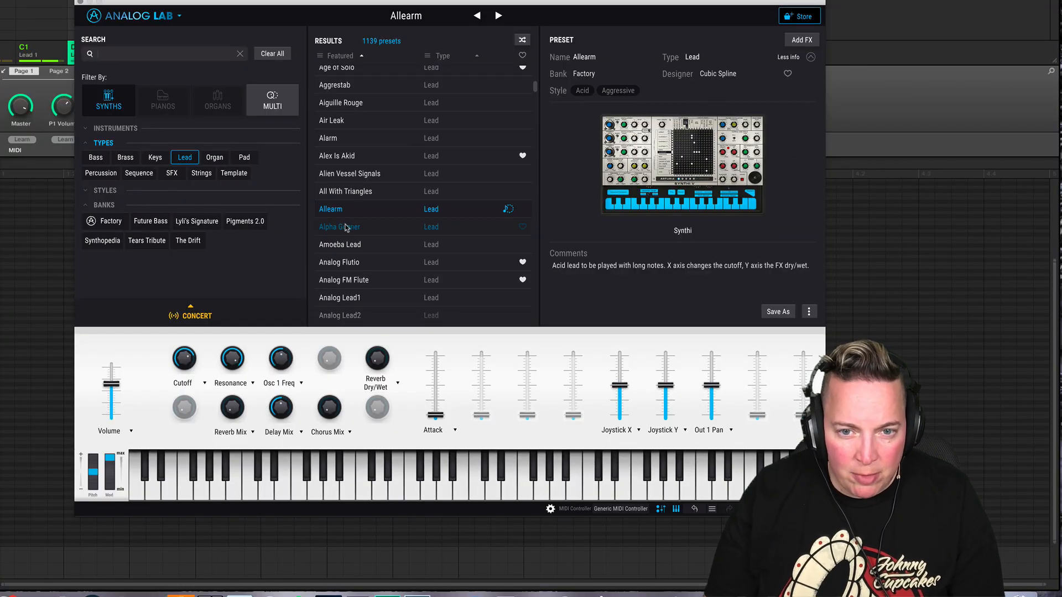
click(344, 227)
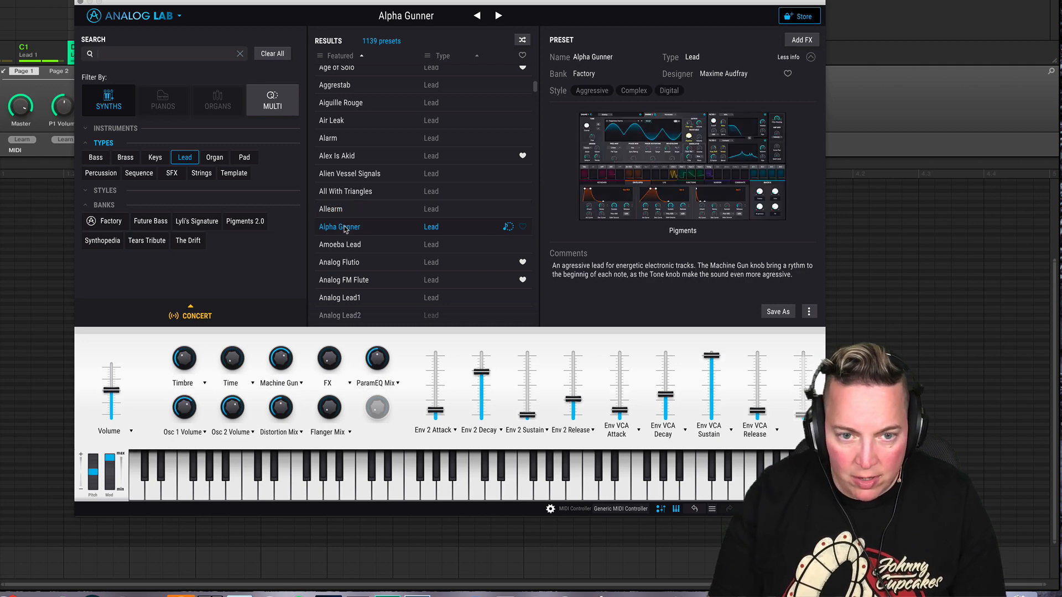
click(352, 245)
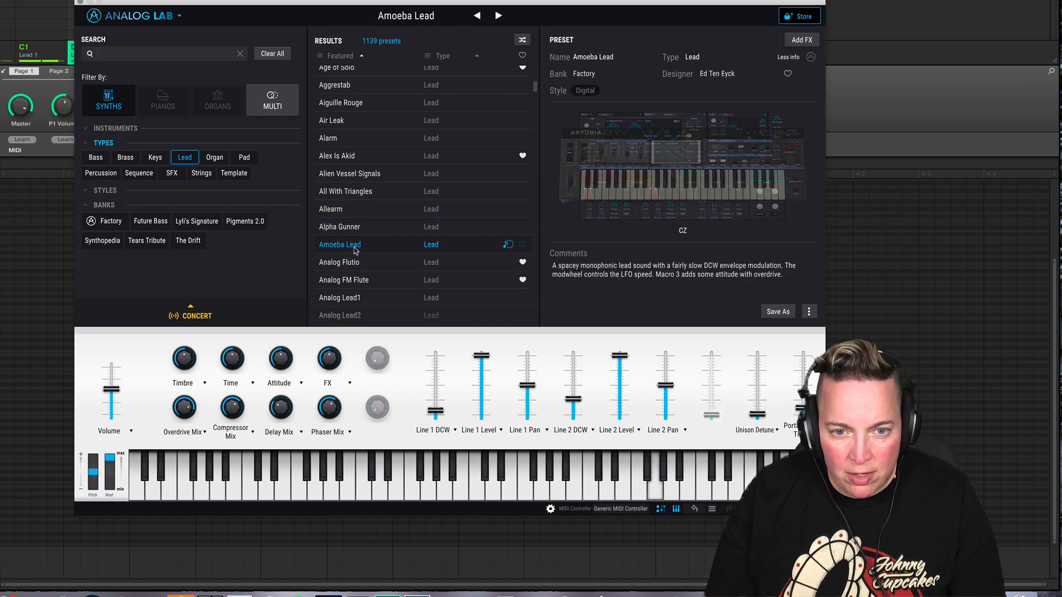
click(358, 282)
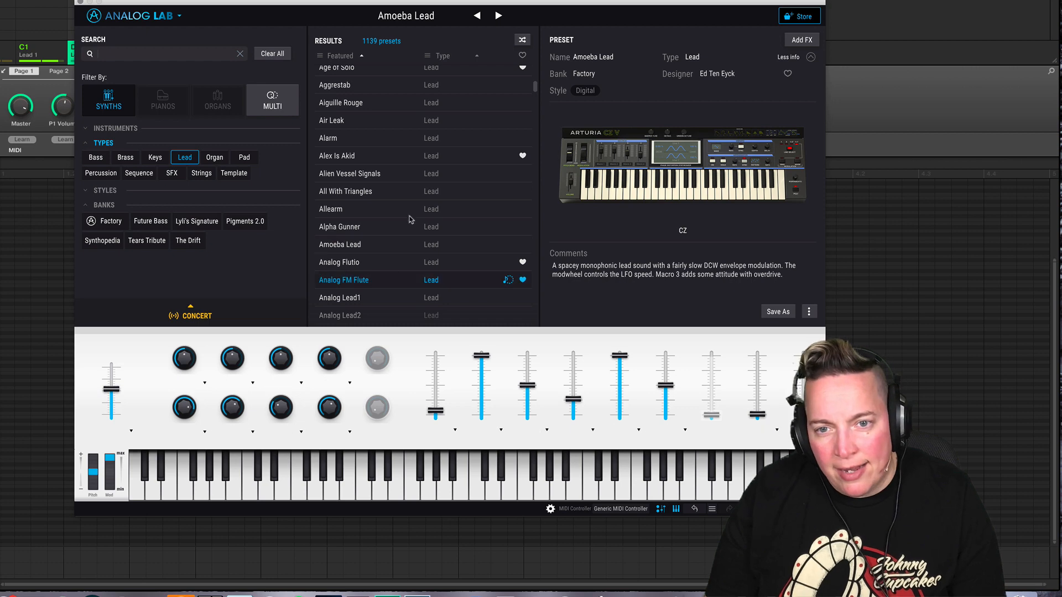
- Audition the Lead presets Anthem2, Arbell and Arcade Lead
scroll(417, 145, down, 3)
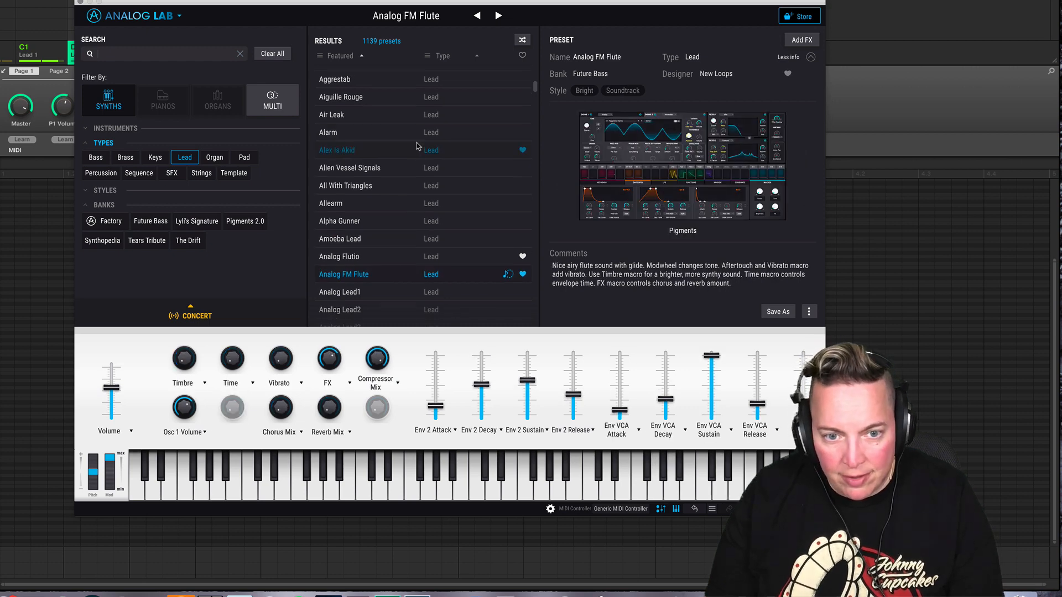
scroll(386, 217, down, 3)
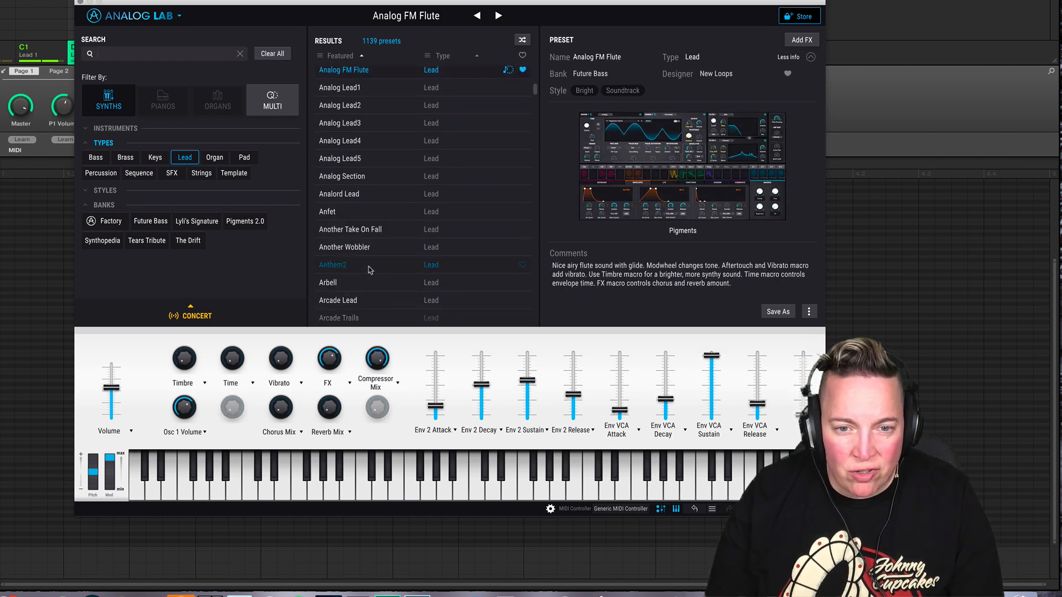
click(370, 268)
scroll(370, 227, down, 2)
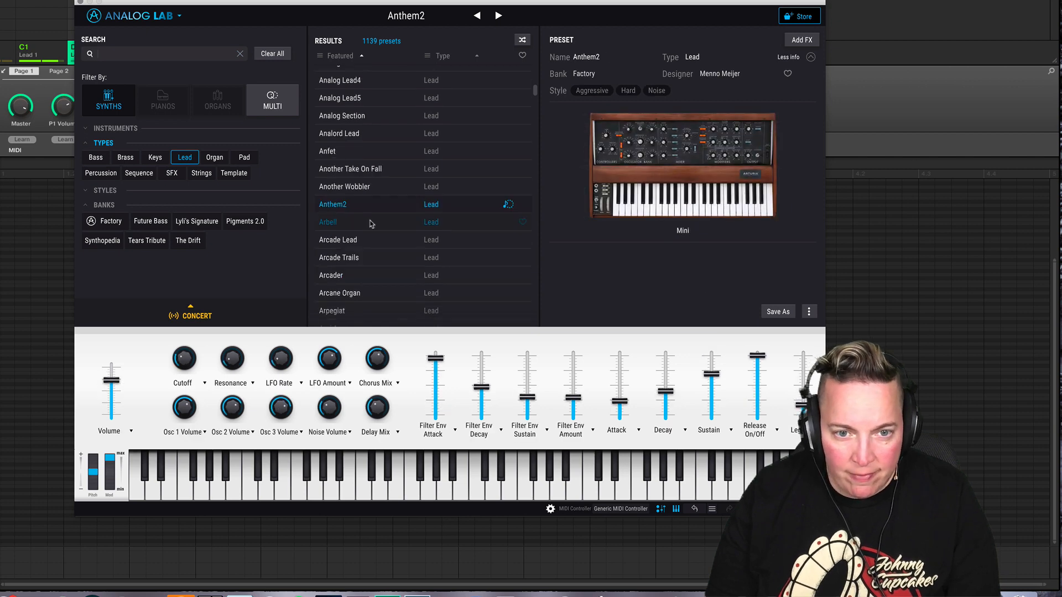
click(371, 222)
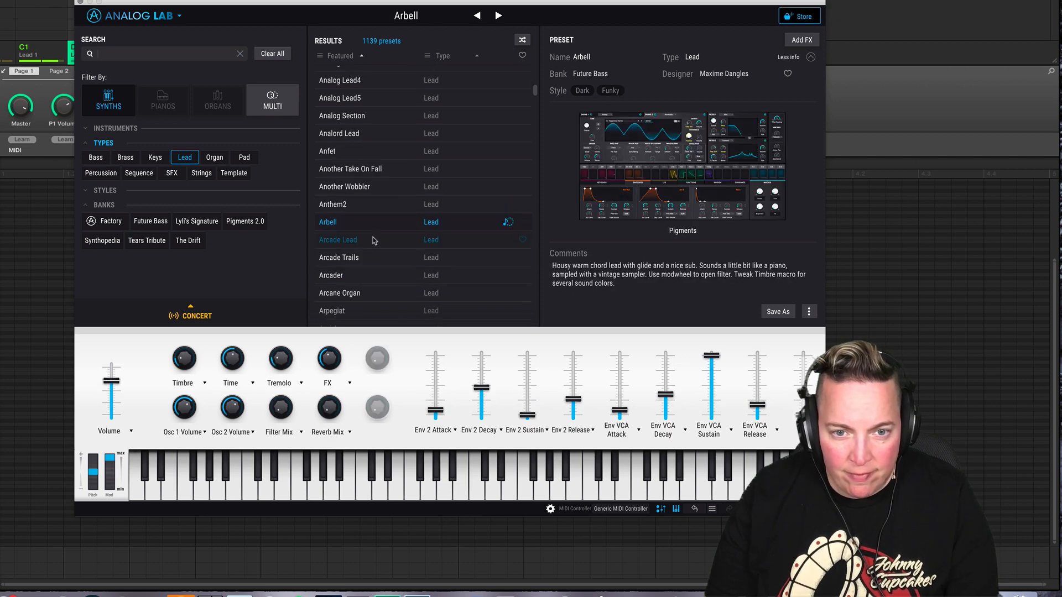
click(373, 239)
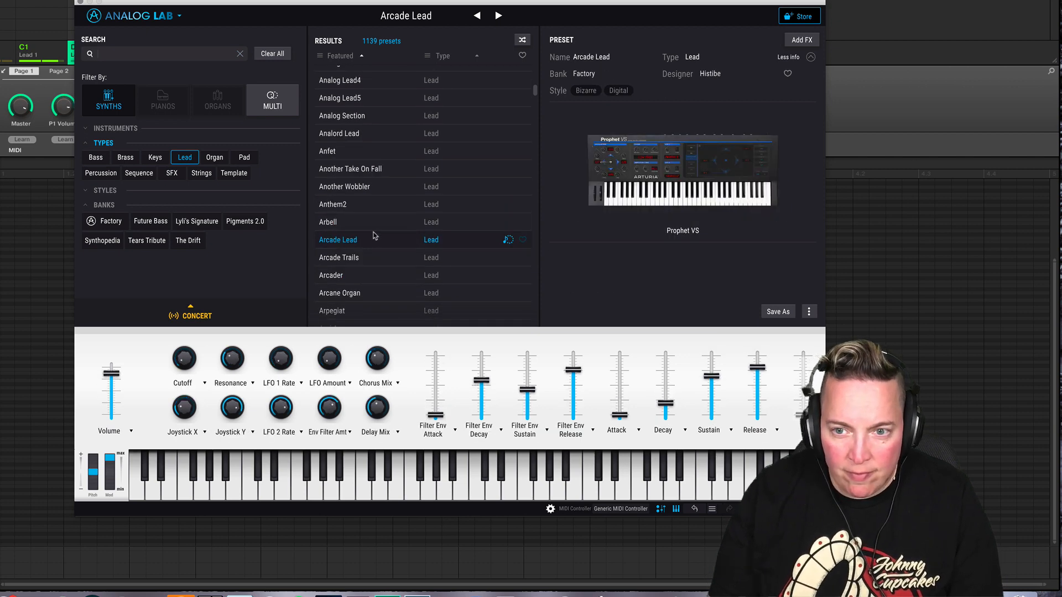
- Audition the Lead presets Arcade Trails, Arpegiat and Arpi Agro
scroll(374, 235, down, 1)
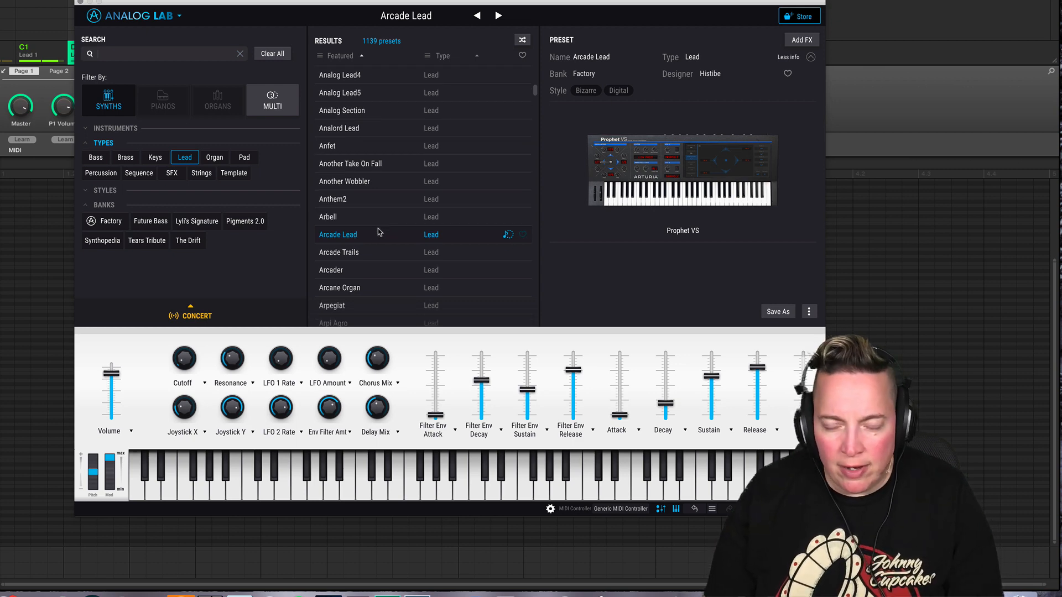
click(354, 258)
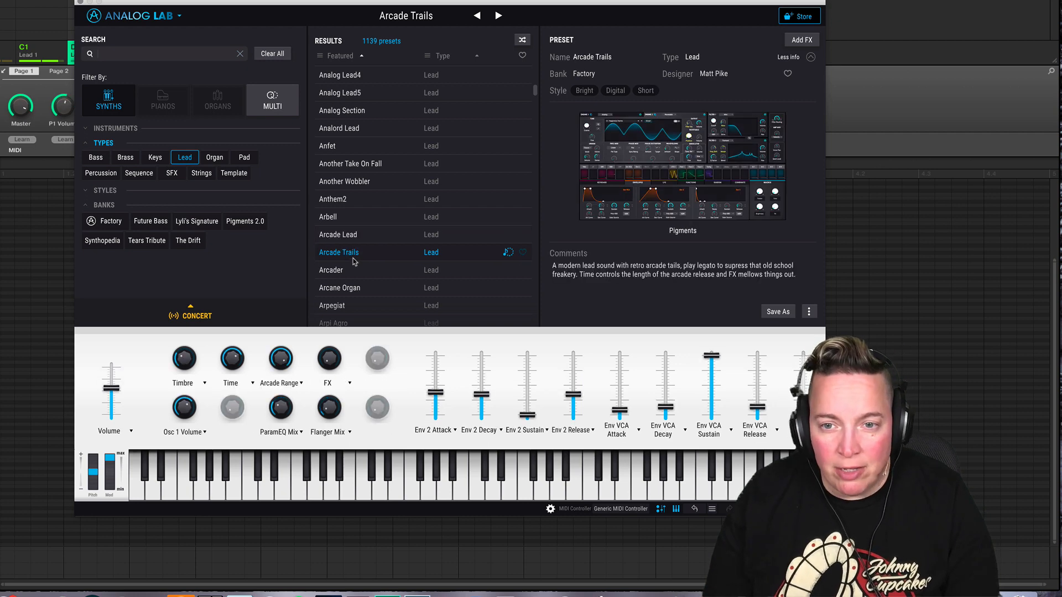
scroll(354, 261, down, 1)
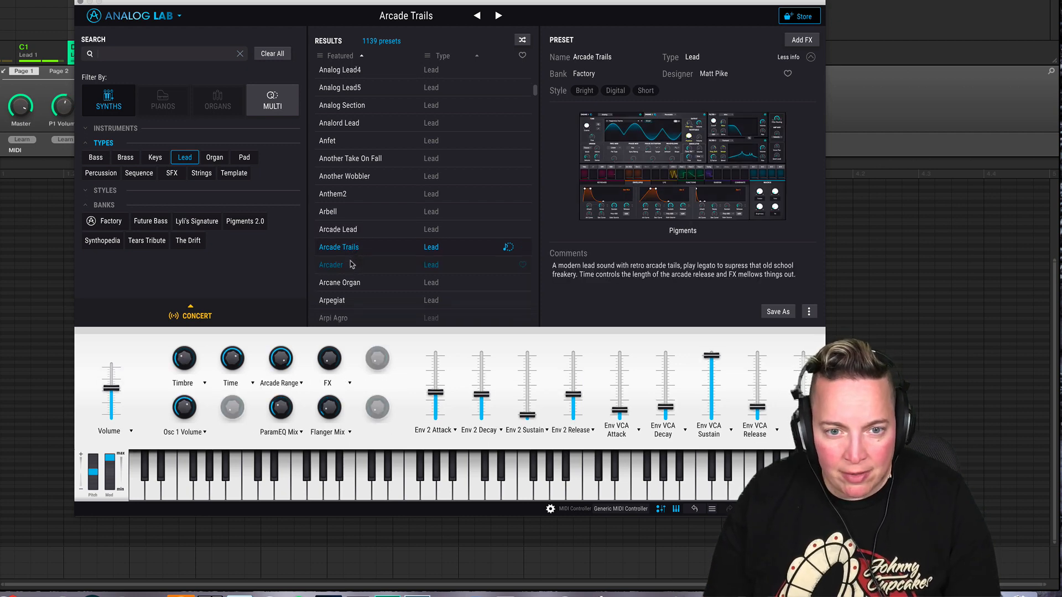
scroll(346, 274, down, 2)
click(344, 276)
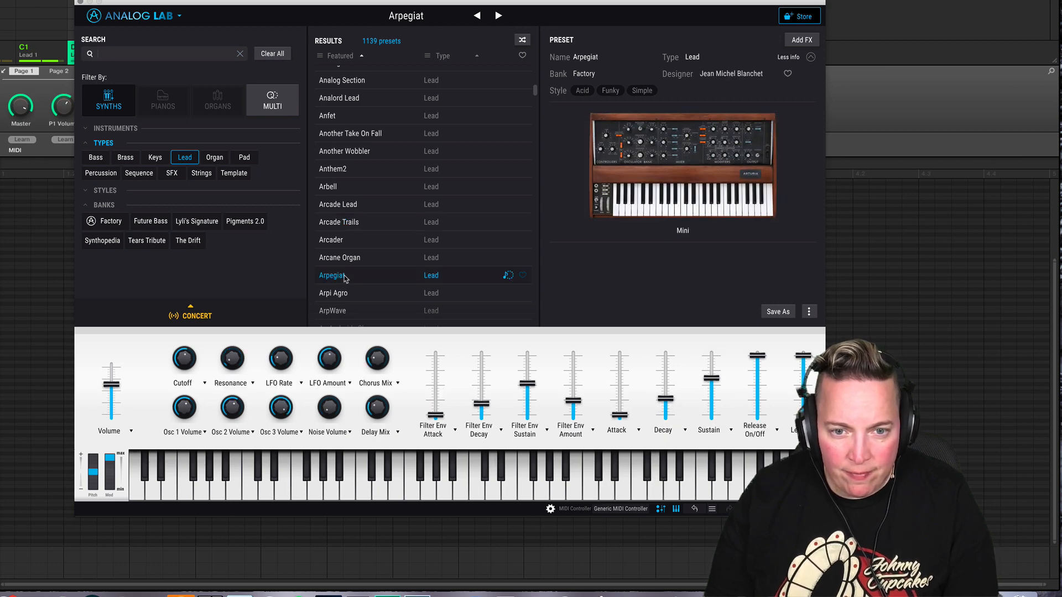
click(338, 294)
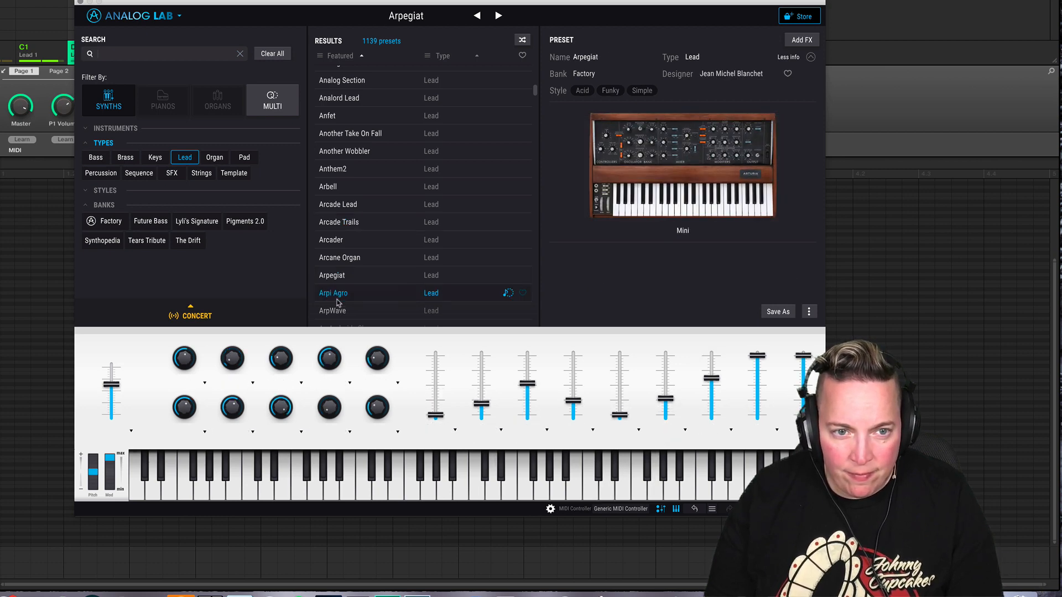
- Audition the Lead presets Bad Memory, Bagnolyss and Banshee Solo
scroll(349, 276, down, 5)
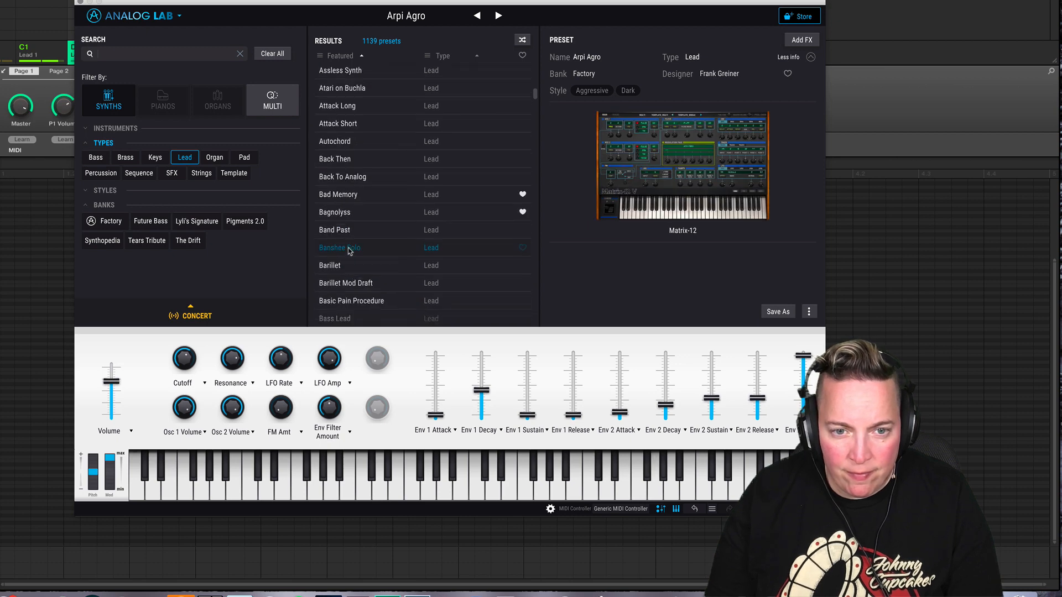
click(338, 195)
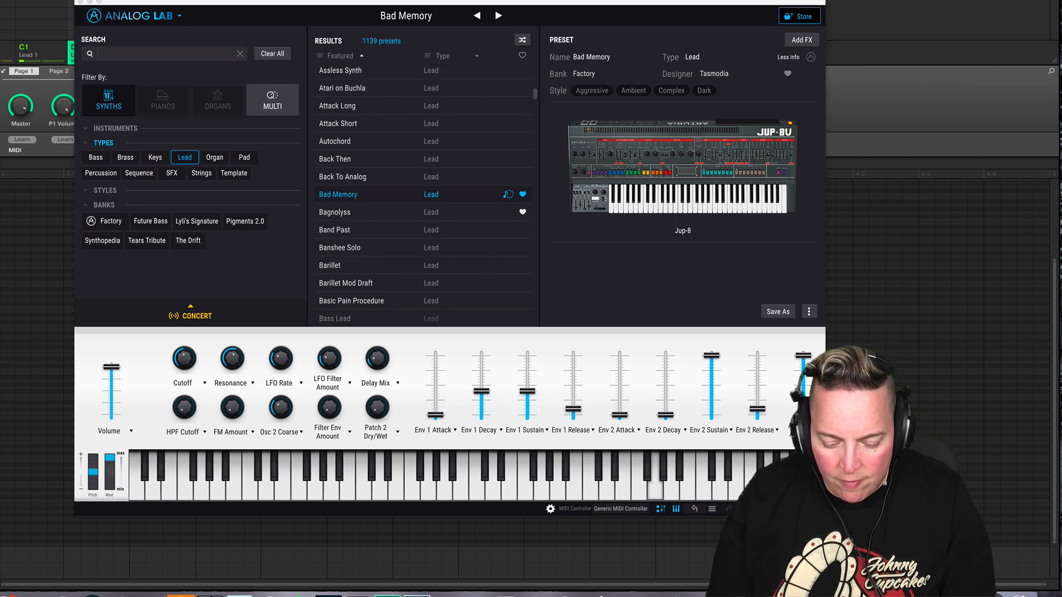
click(352, 215)
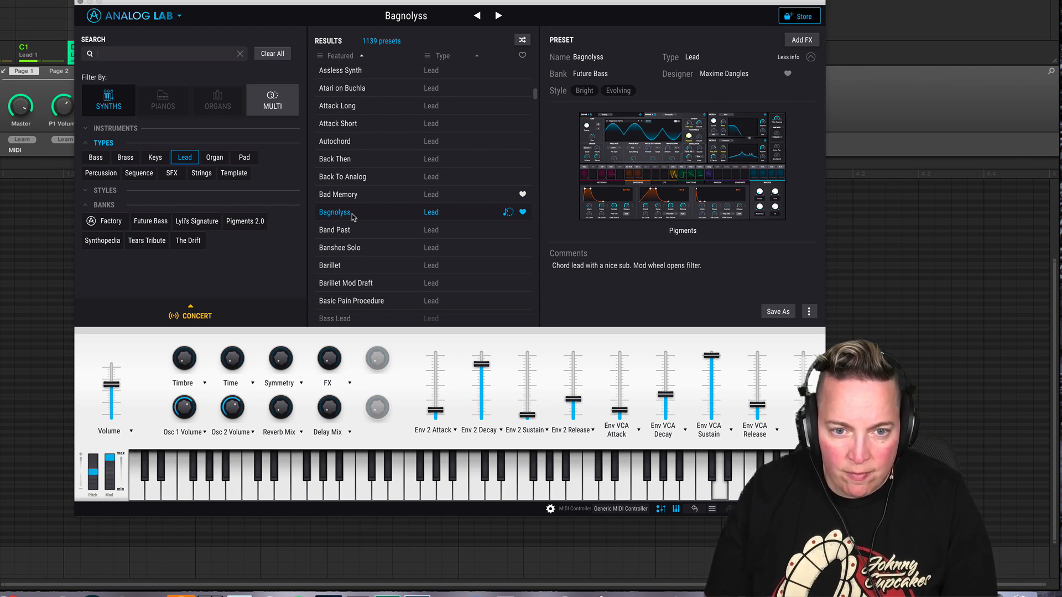
scroll(352, 216, down, 2)
click(343, 192)
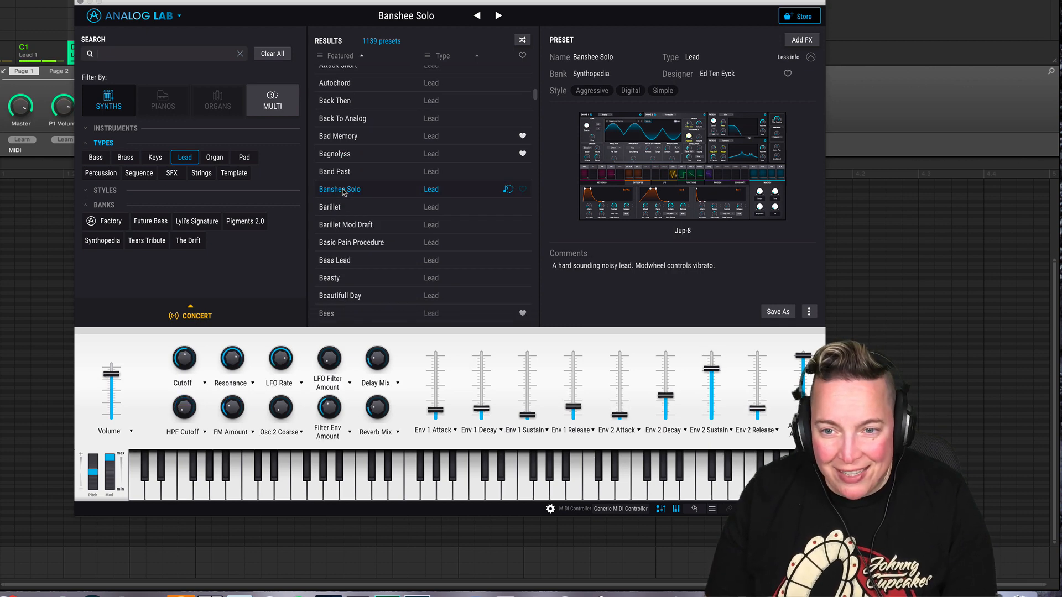
- Audition the Lead presets Bees, Bell Duck and Bend
scroll(354, 238, down, 1)
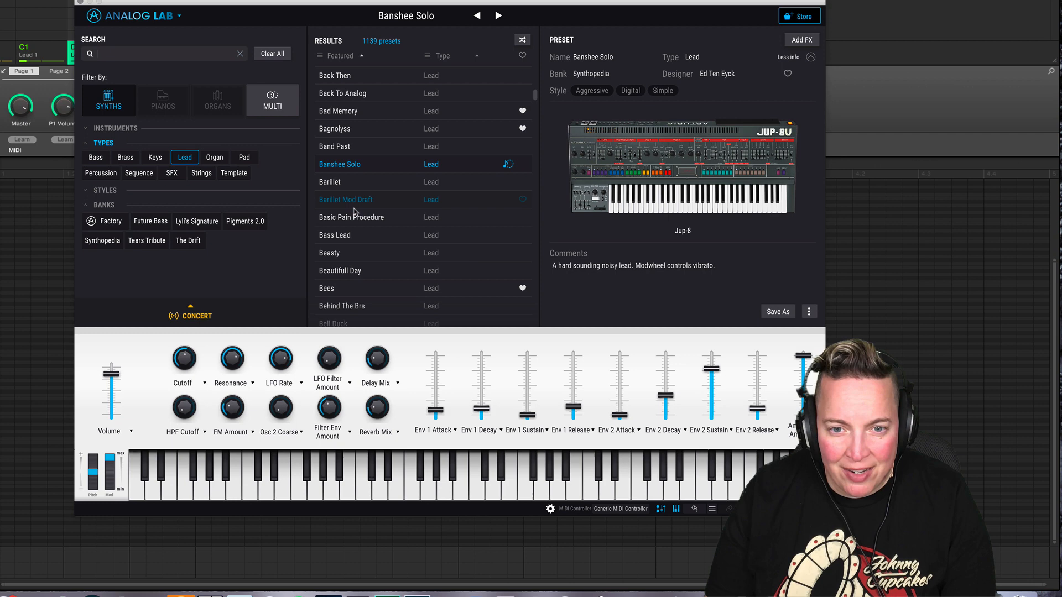
click(368, 288)
scroll(387, 224, down, 3)
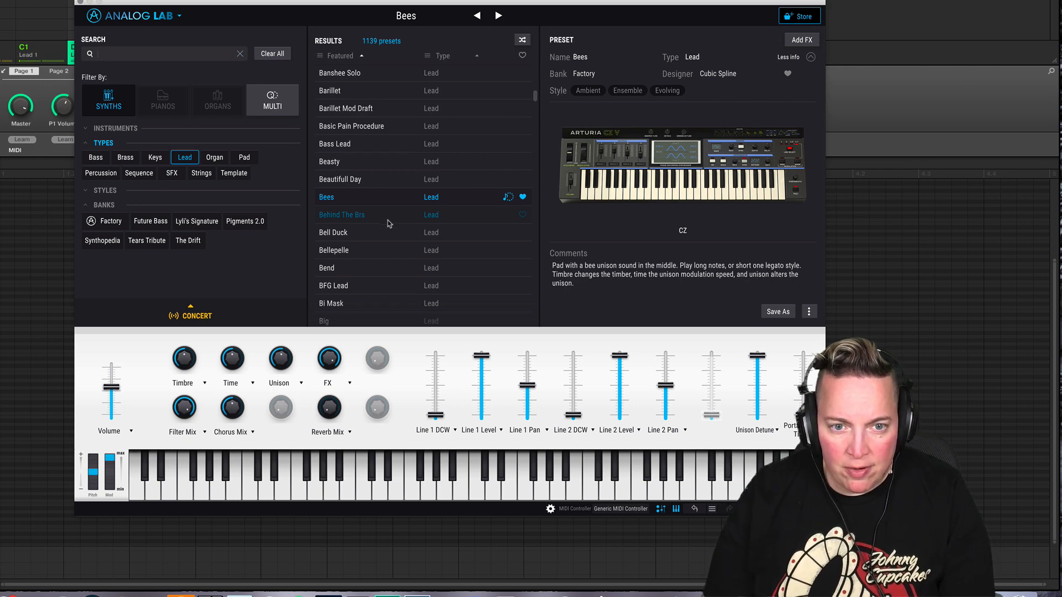
click(381, 234)
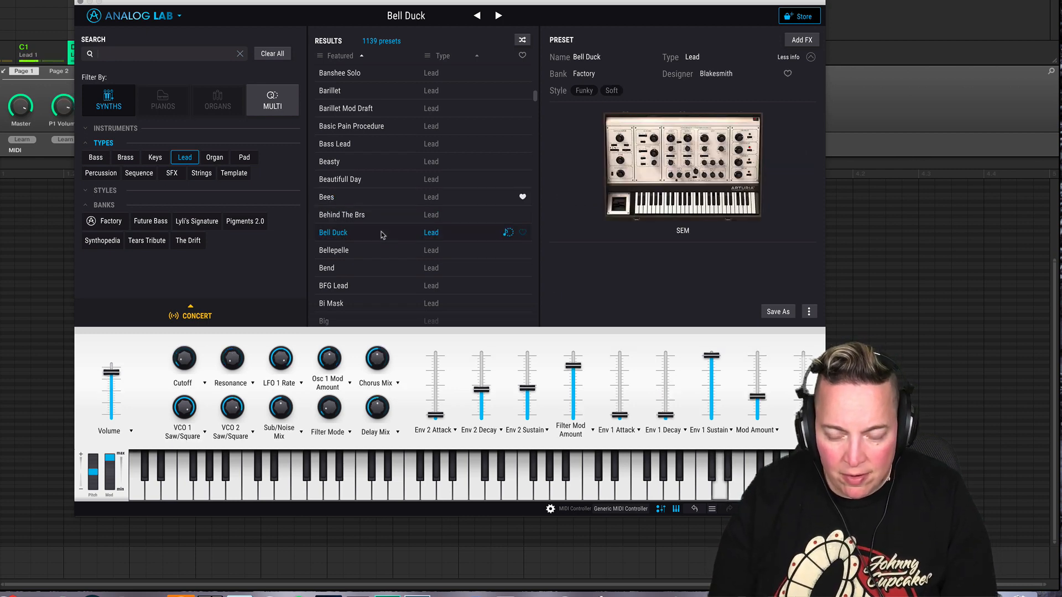
click(349, 267)
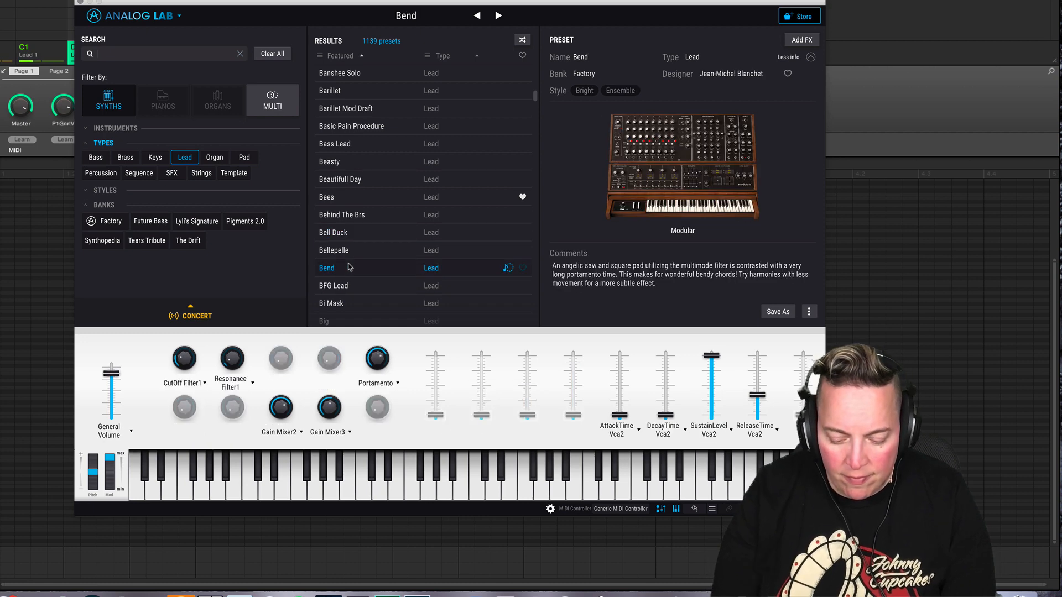
- Audition the Lead presets BFG Lead, Bi Mask and Big
scroll(357, 254, down, 1)
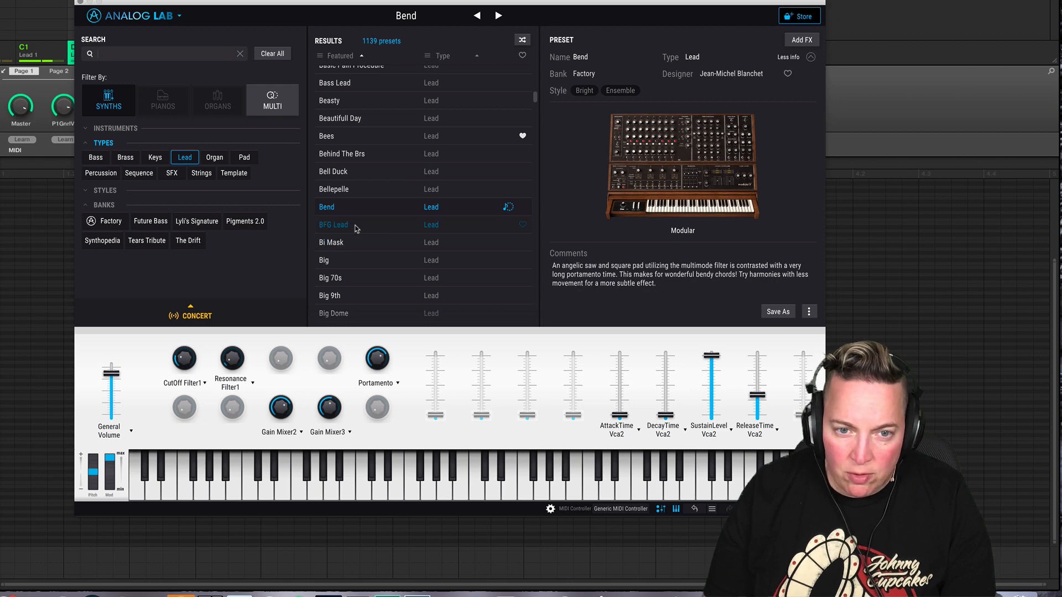
click(357, 227)
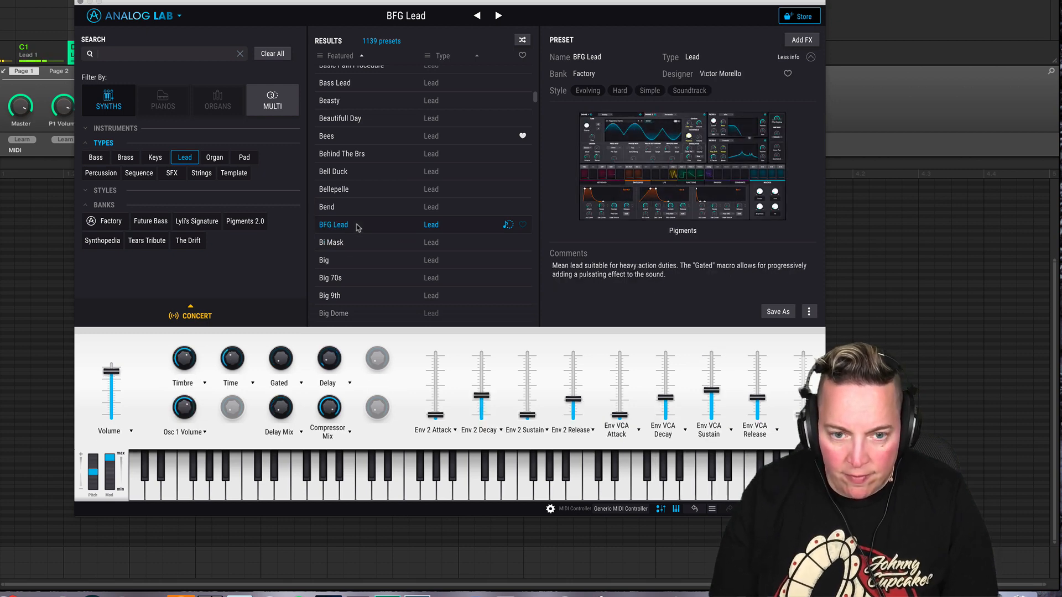
scroll(349, 235, down, 1)
click(345, 236)
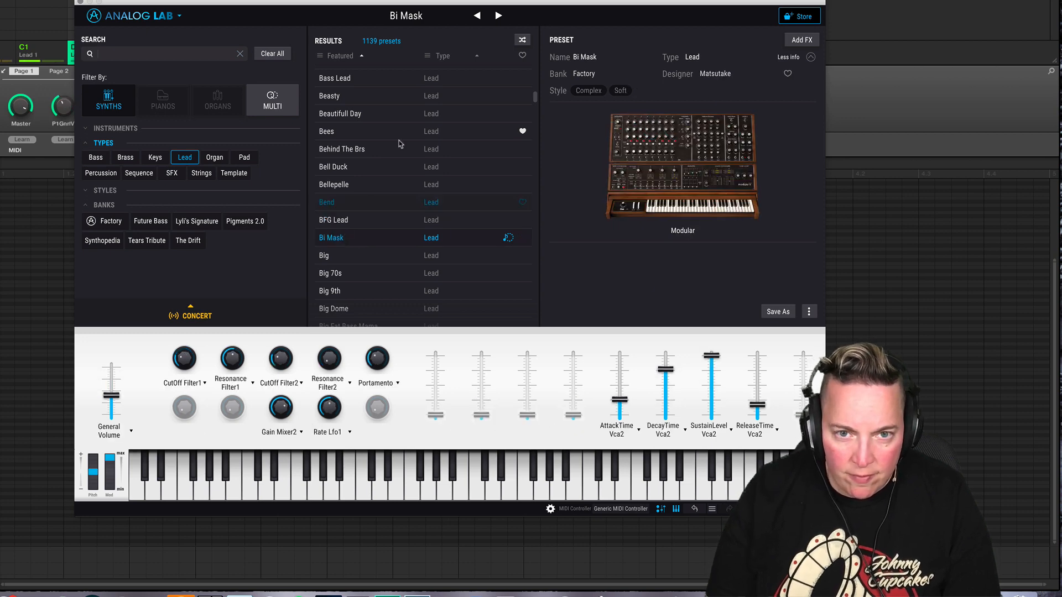
click(498, 16)
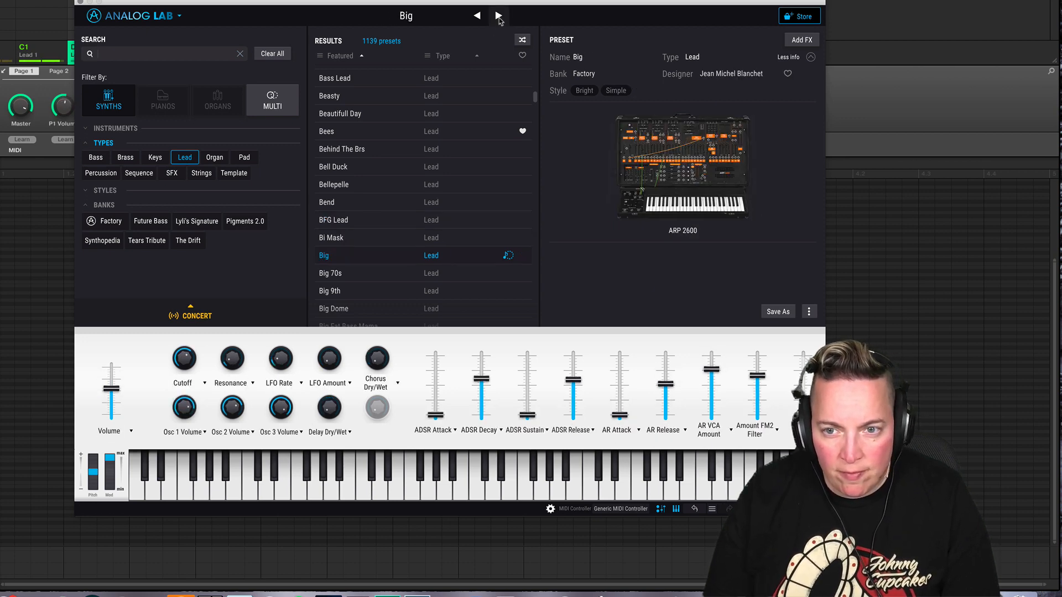
- Audition the Lead presets Big Phazin, Big Saw and Big Sync Lead
scroll(388, 283, down, 5)
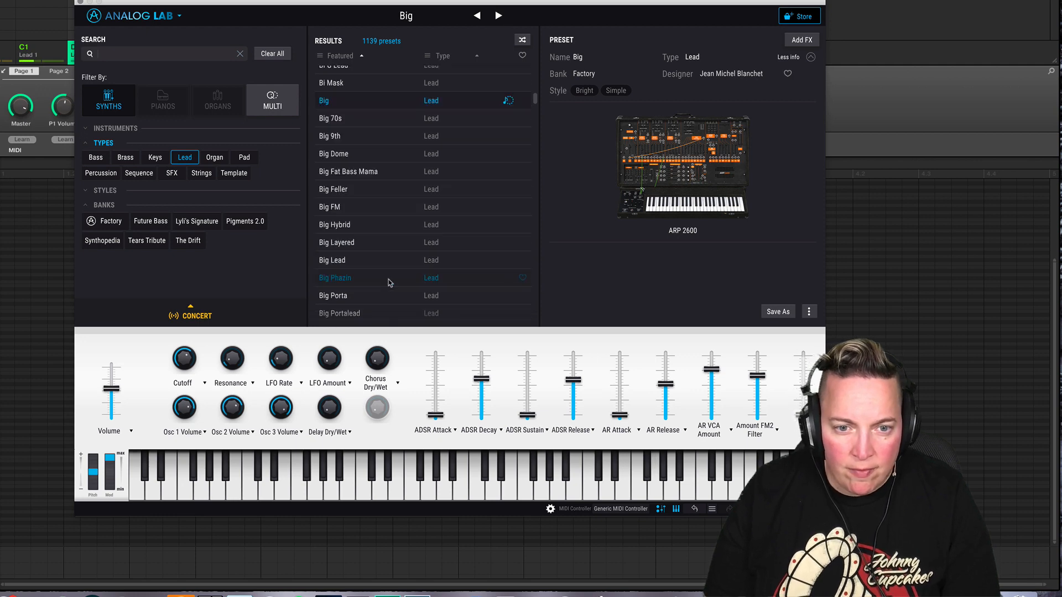
click(389, 283)
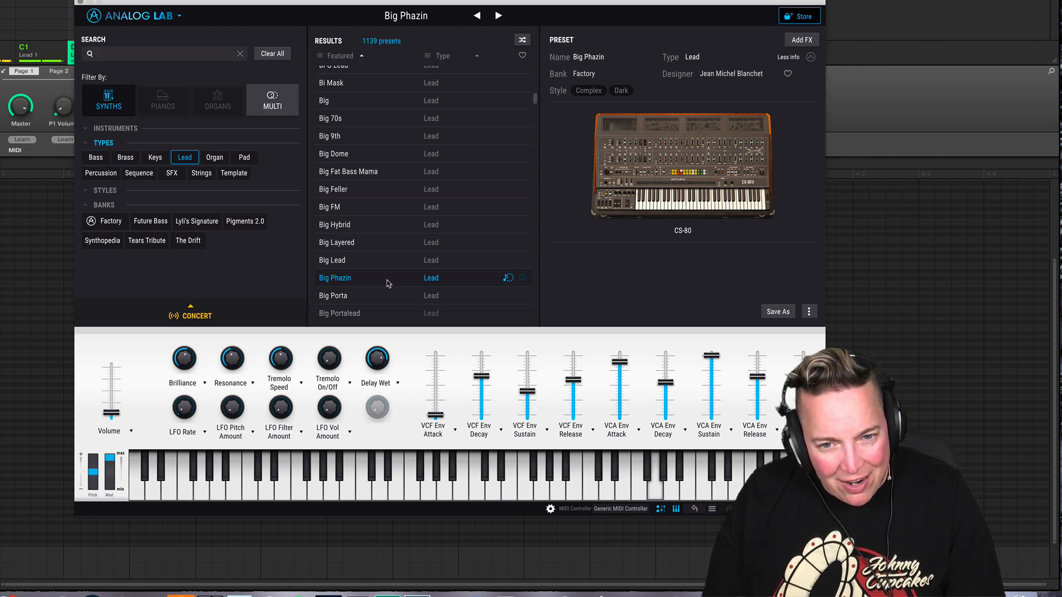
scroll(387, 283, down, 3)
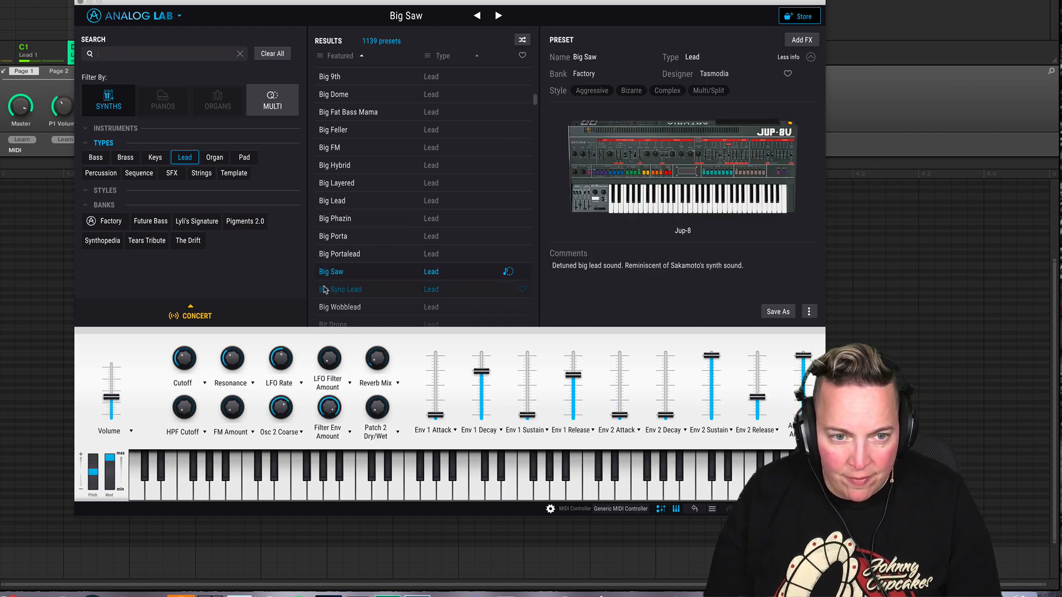
scroll(359, 208, down, 6)
click(357, 188)
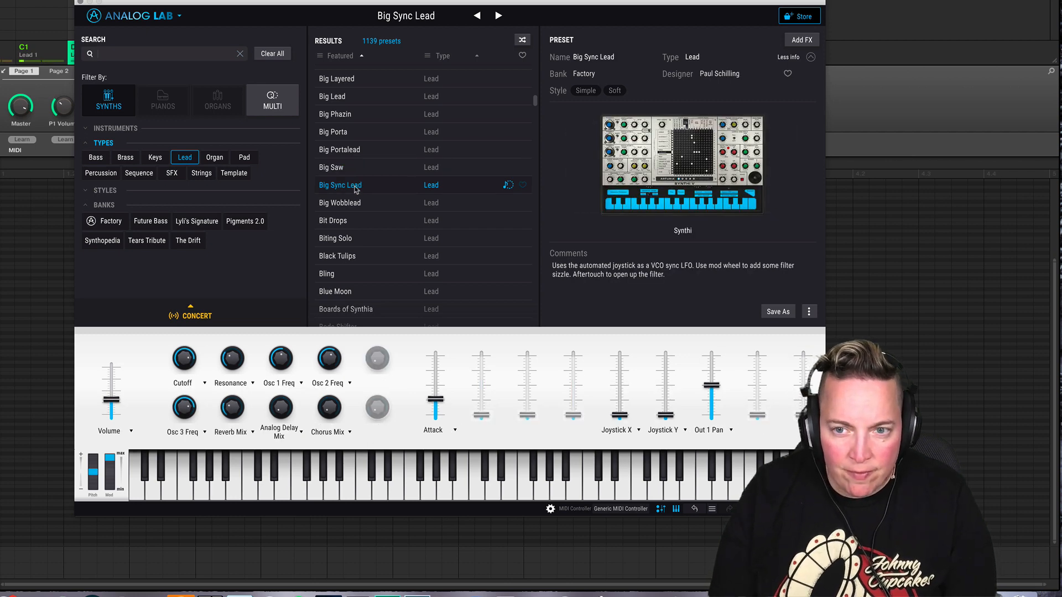
- Audition the Lead presets Bit Drops, Biting Solo and Black Tulips, and step on through Bling to Blue Moon
click(338, 220)
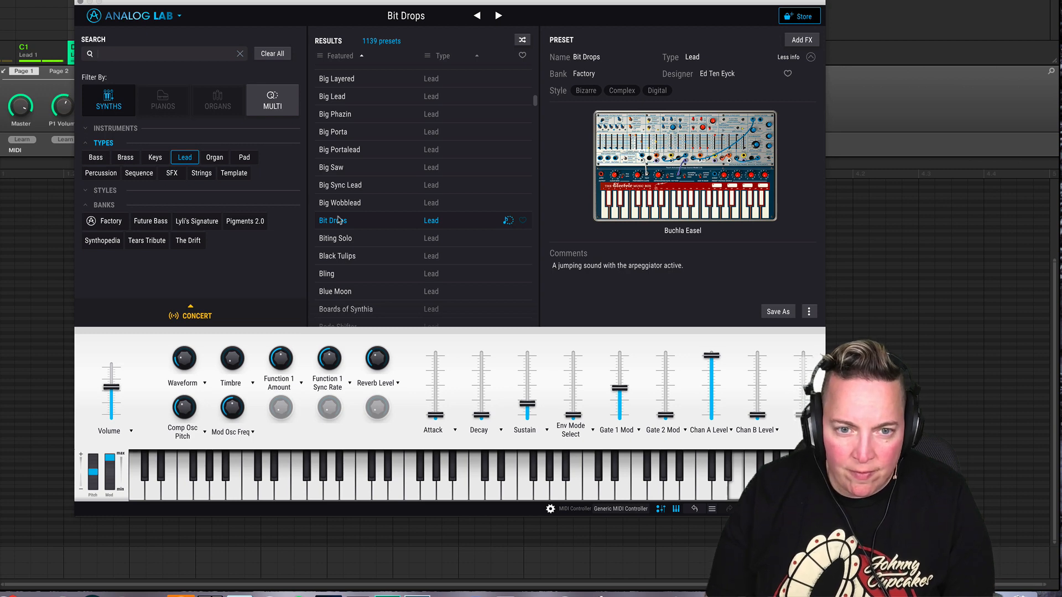
click(369, 241)
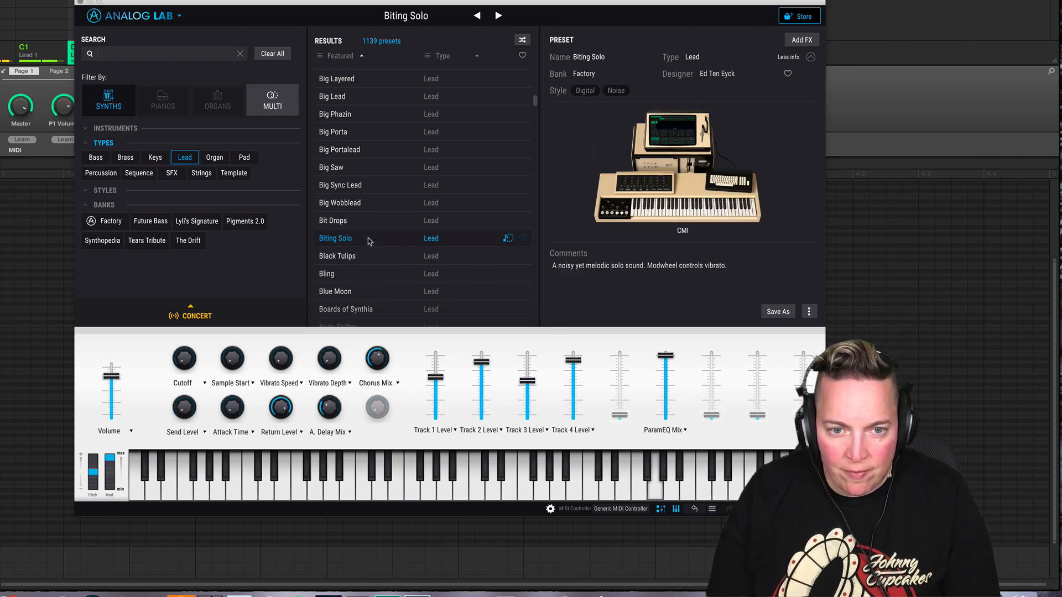
scroll(369, 241, down, 5)
click(499, 16)
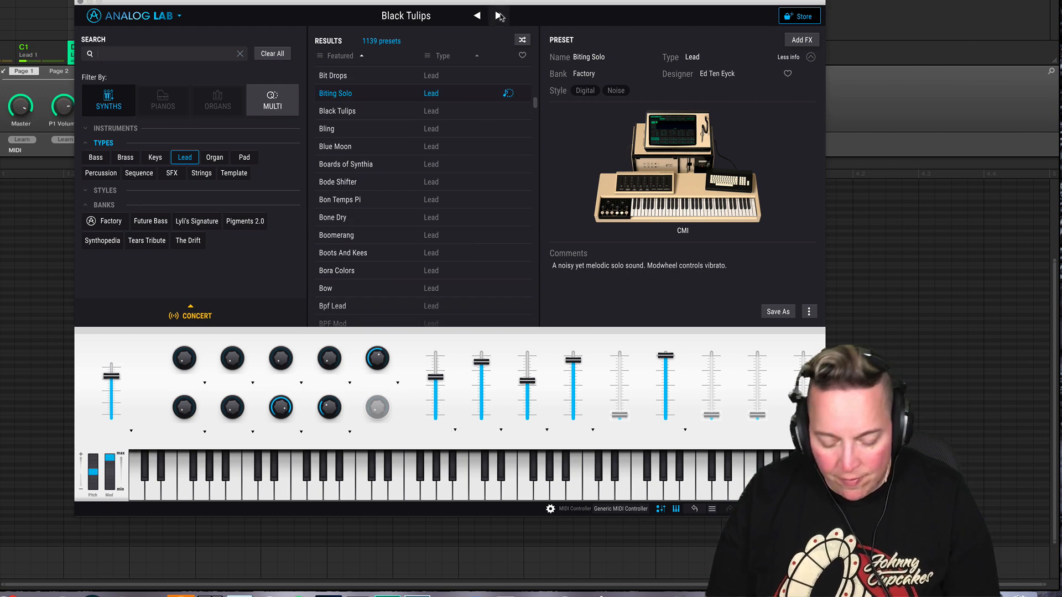
click(499, 16)
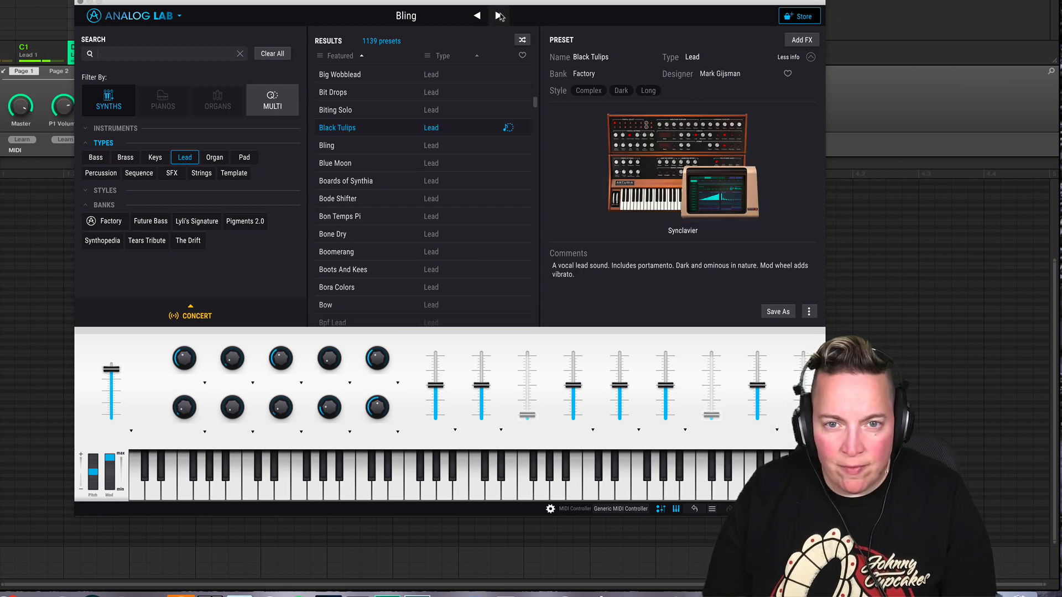
click(499, 15)
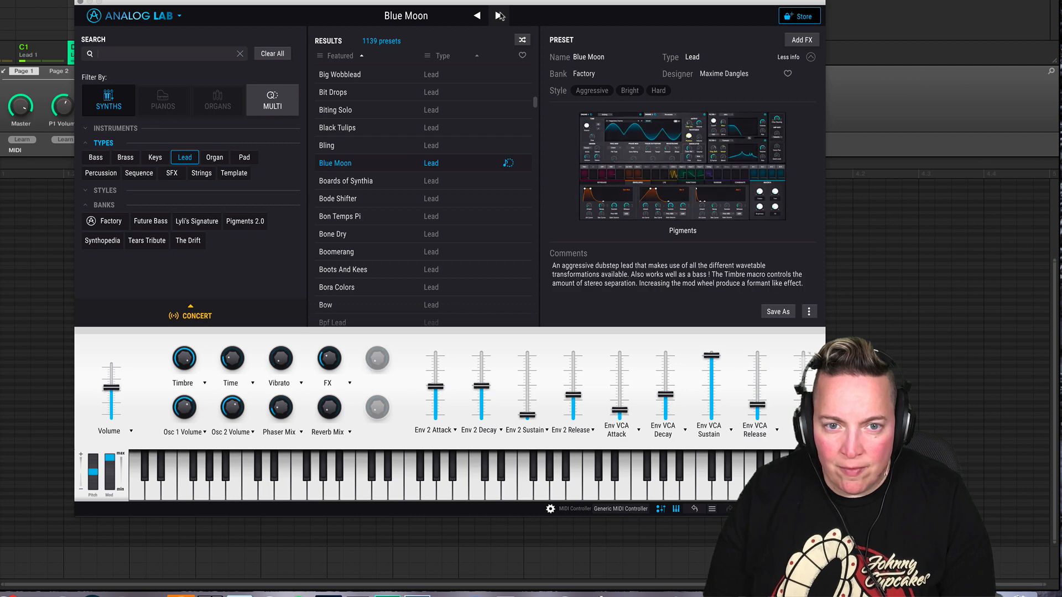
- Audition the Lead presets Boards of Synthia, Bode Shifter, Bon Temps Pi, Bone Dry, Boomerang and Boots And Kees
click(499, 16)
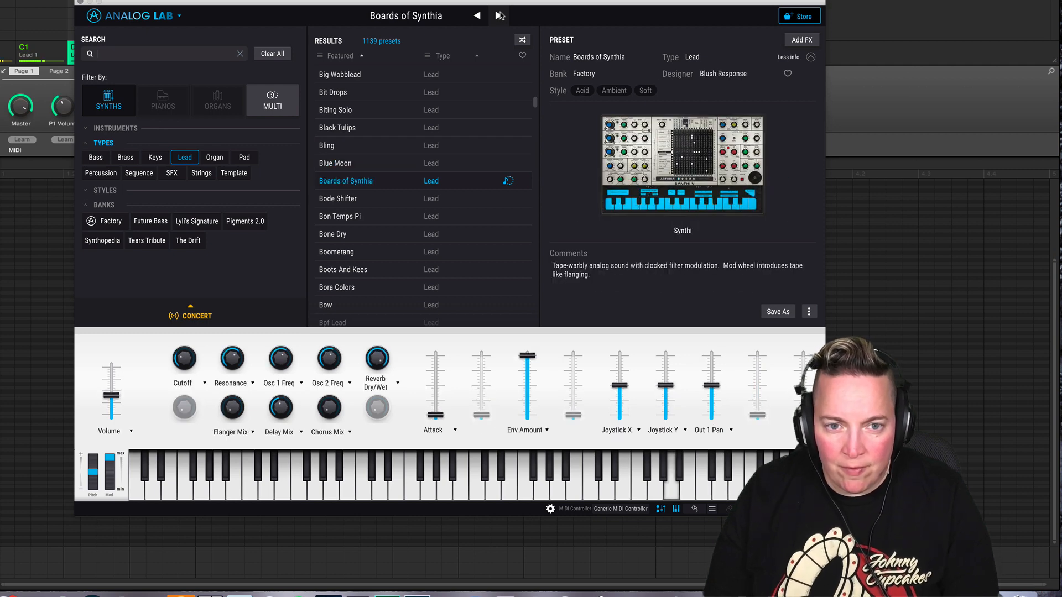
click(498, 16)
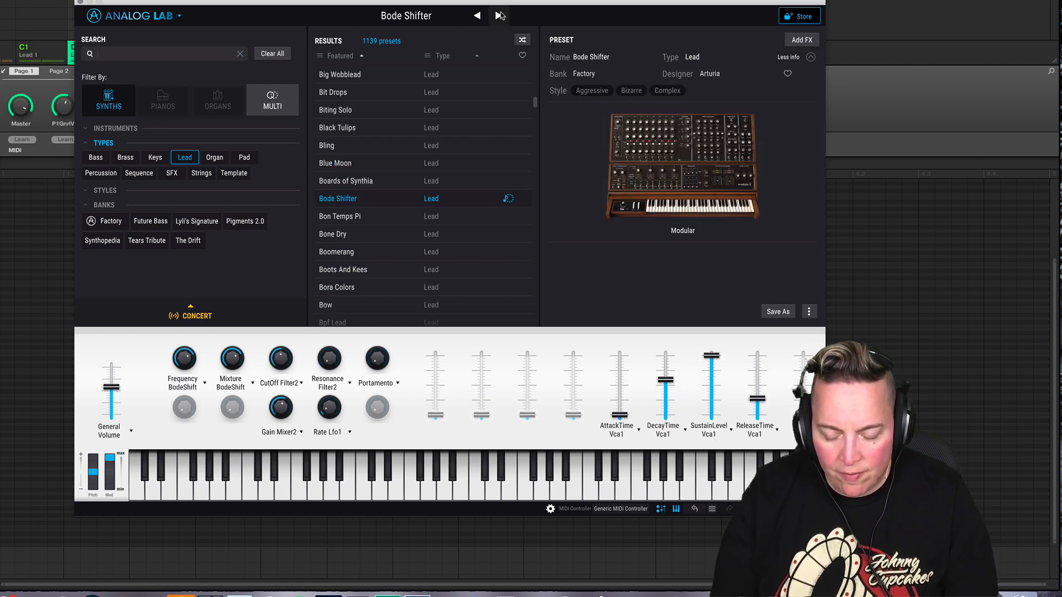
click(499, 16)
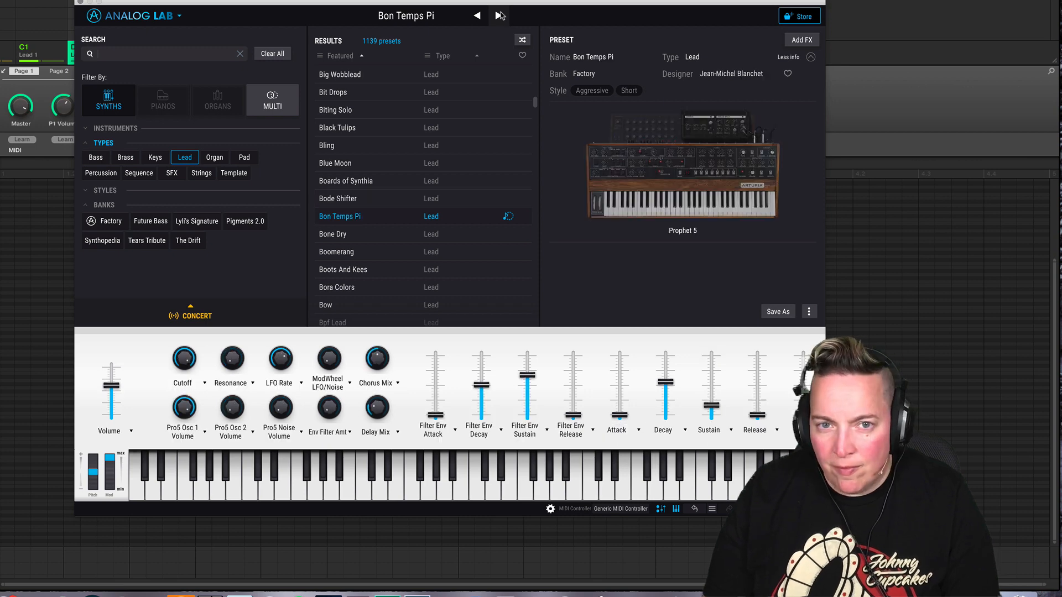
click(500, 15)
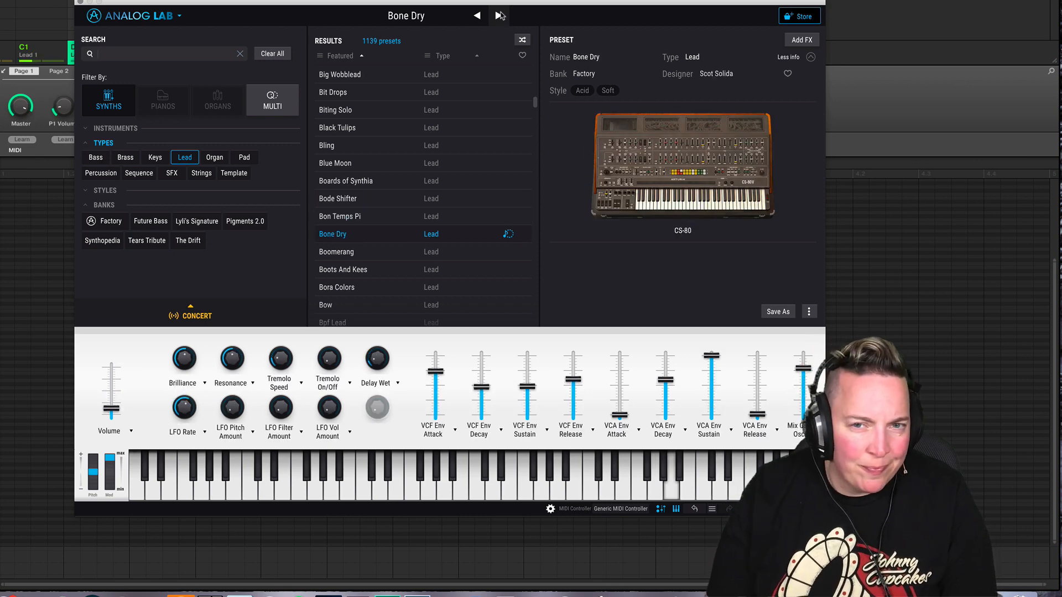
click(500, 16)
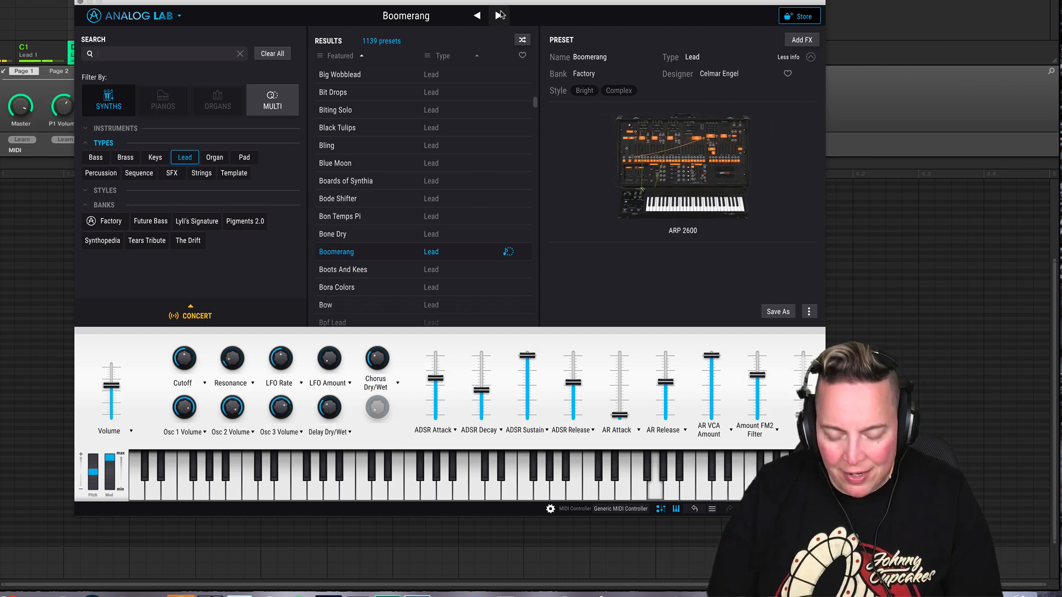
click(499, 16)
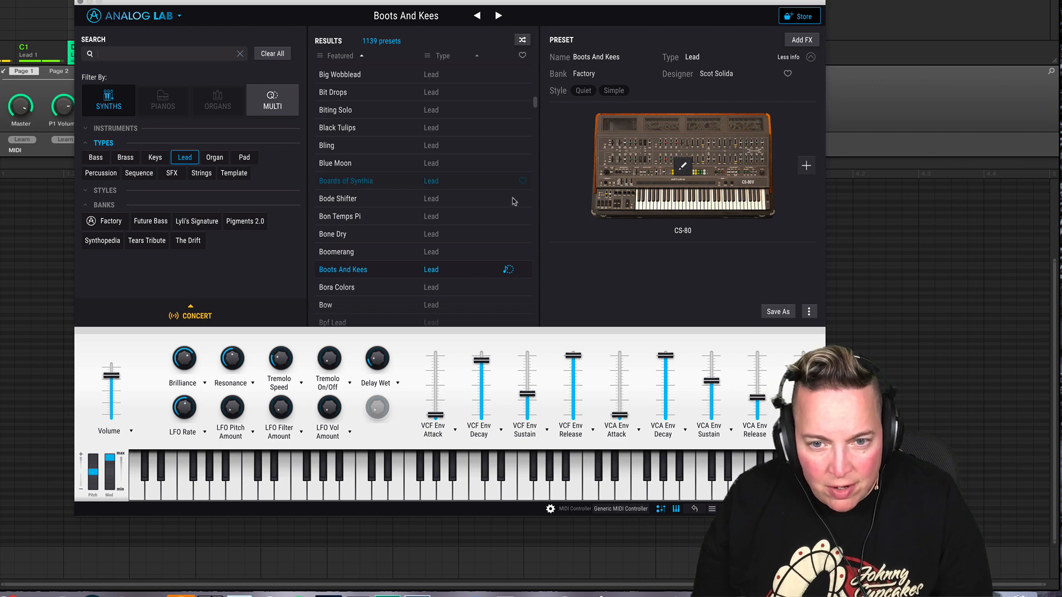
- Show presets similar to Boots And Kees and audition Of The Times, Below Low and We Were Young
click(508, 270)
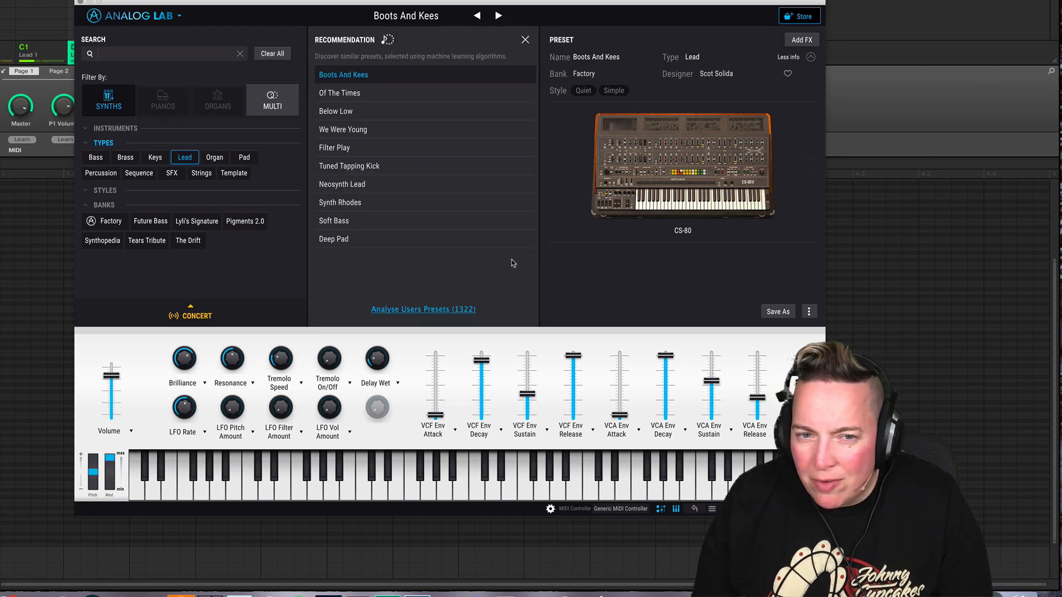
click(335, 95)
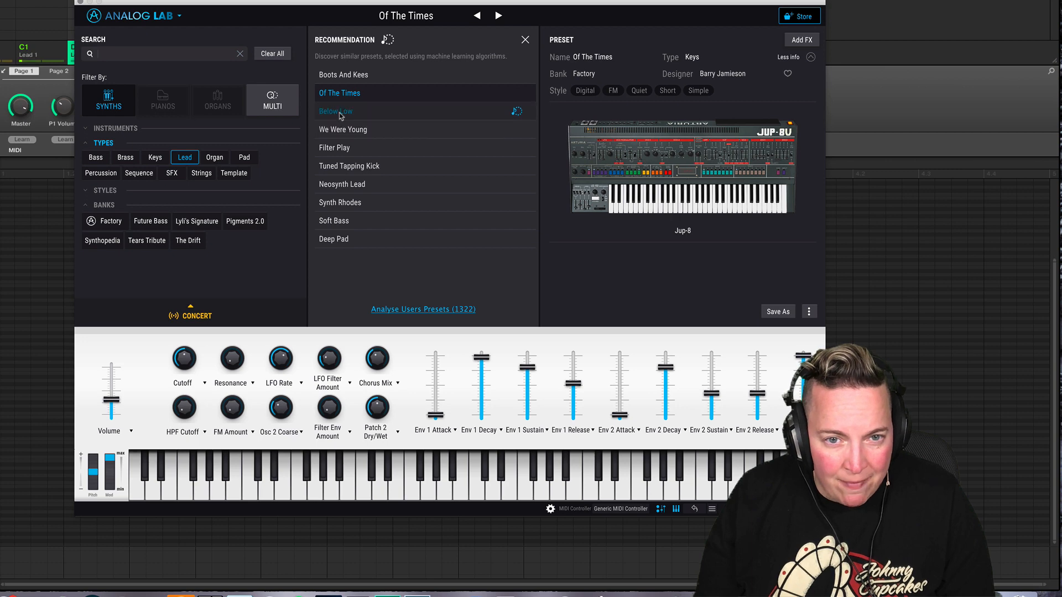
click(340, 114)
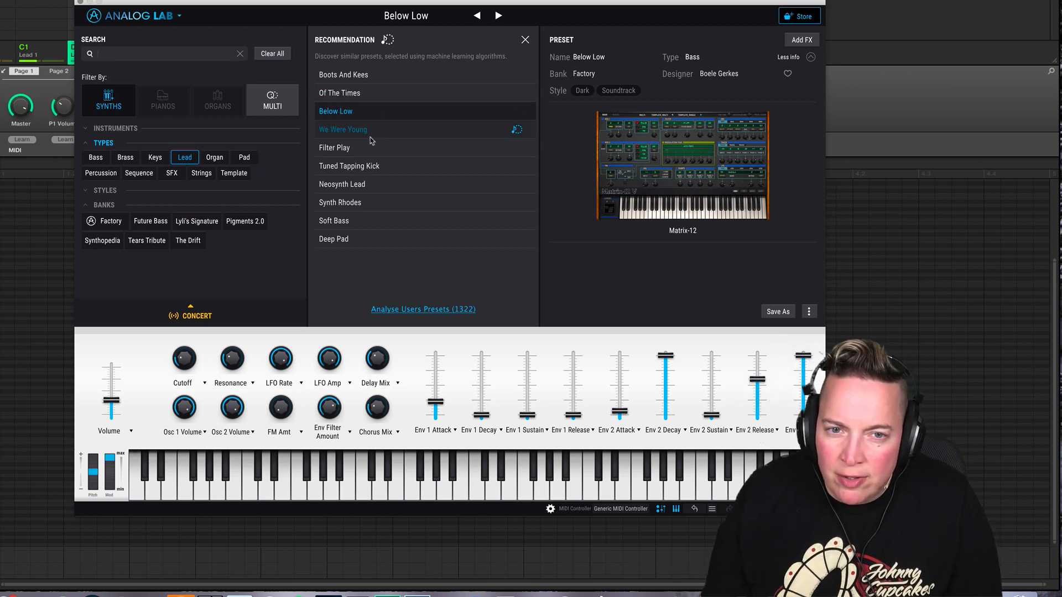
click(377, 131)
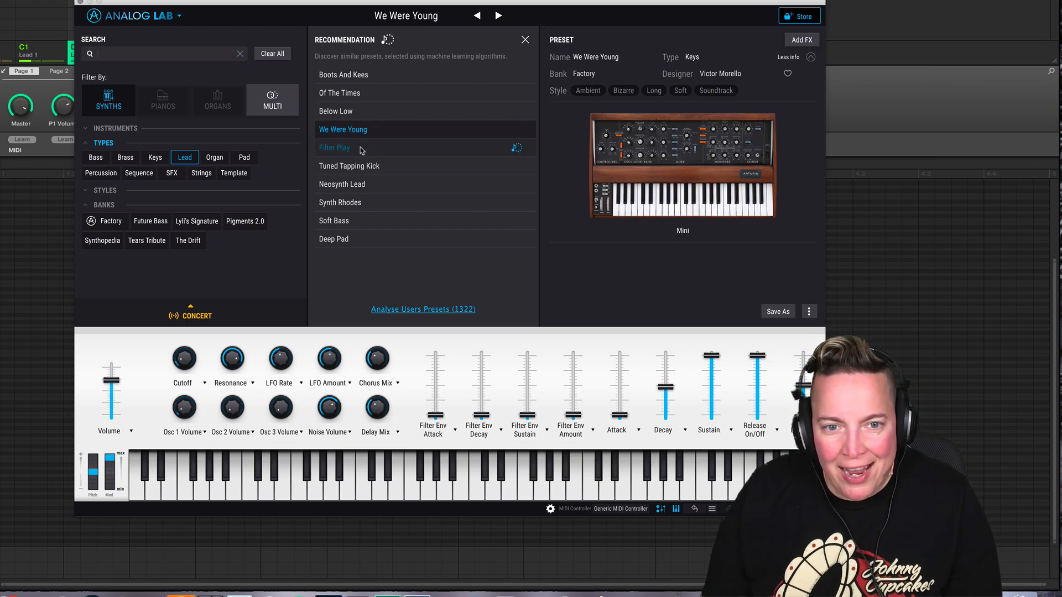
- Audition the recommended presets Filter Play, Tuned Tapping Kick, Neosynth Lead, Synth Rhodes, Soft Bass and Deep Pad
click(361, 151)
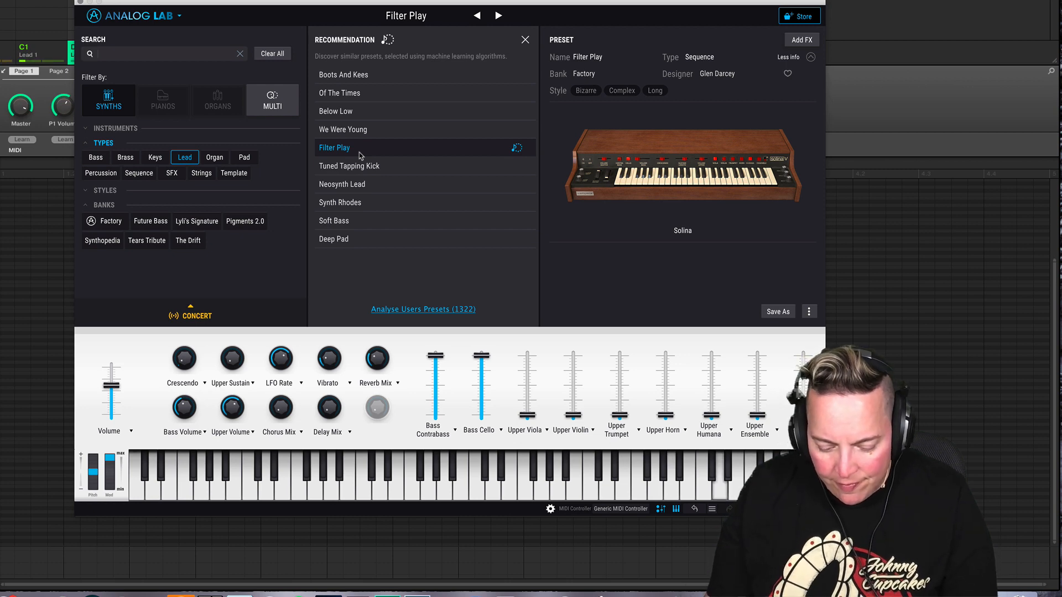
click(368, 167)
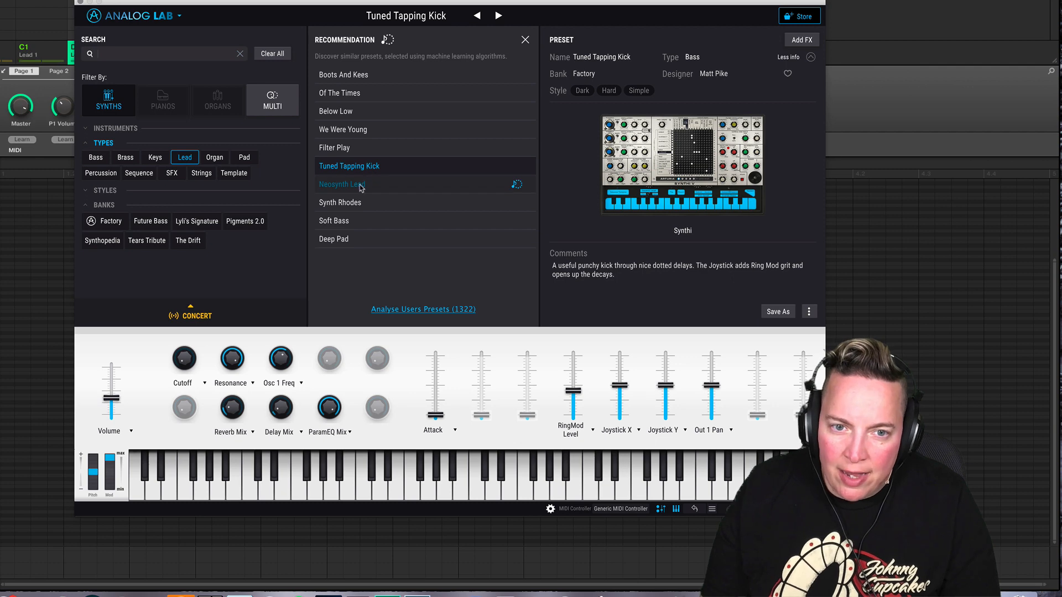
click(361, 186)
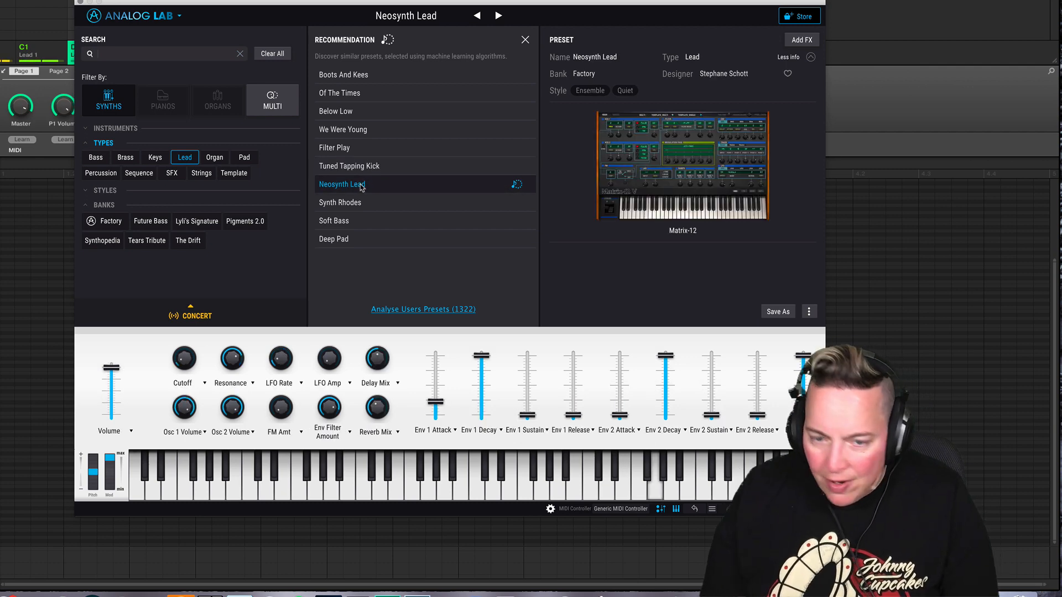
click(372, 204)
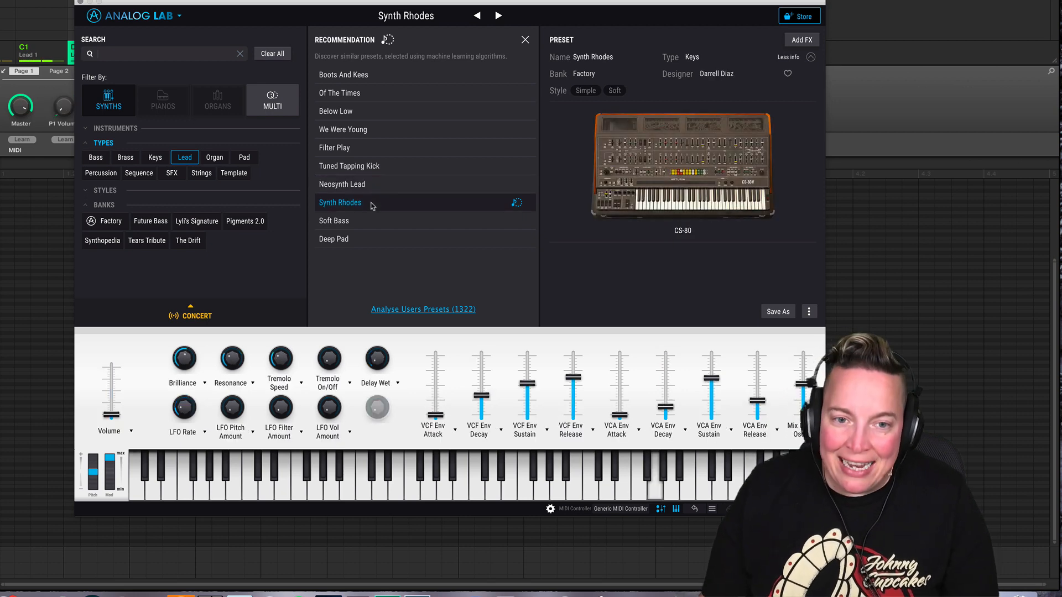
click(350, 227)
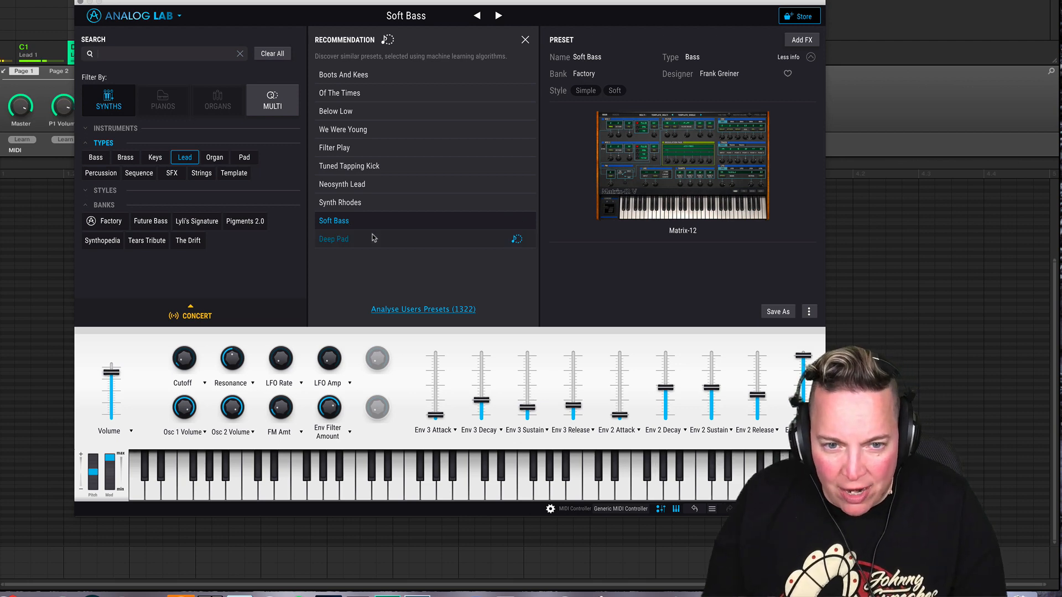
click(372, 237)
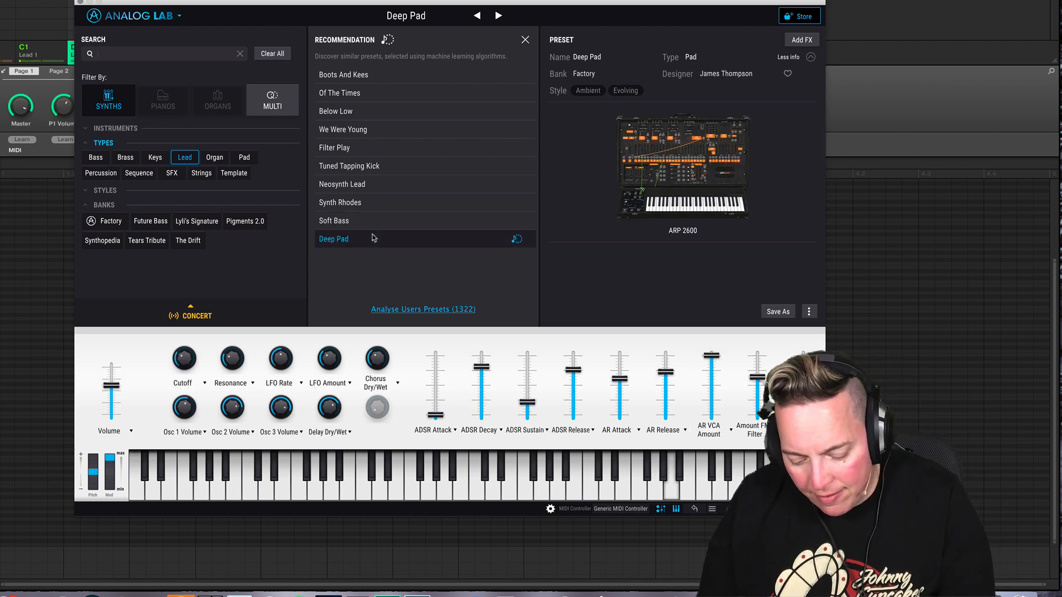
- Revisit the recommended presets Neosynth Lead, Filter Play and Below Low, and load We Were Young for the Lead 2 group
click(391, 186)
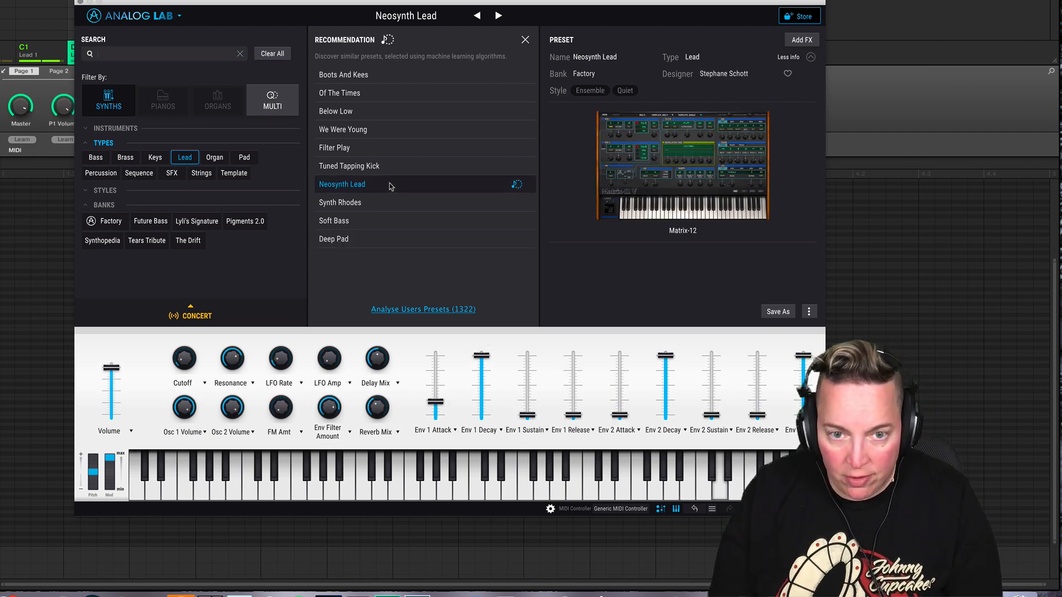
click(392, 167)
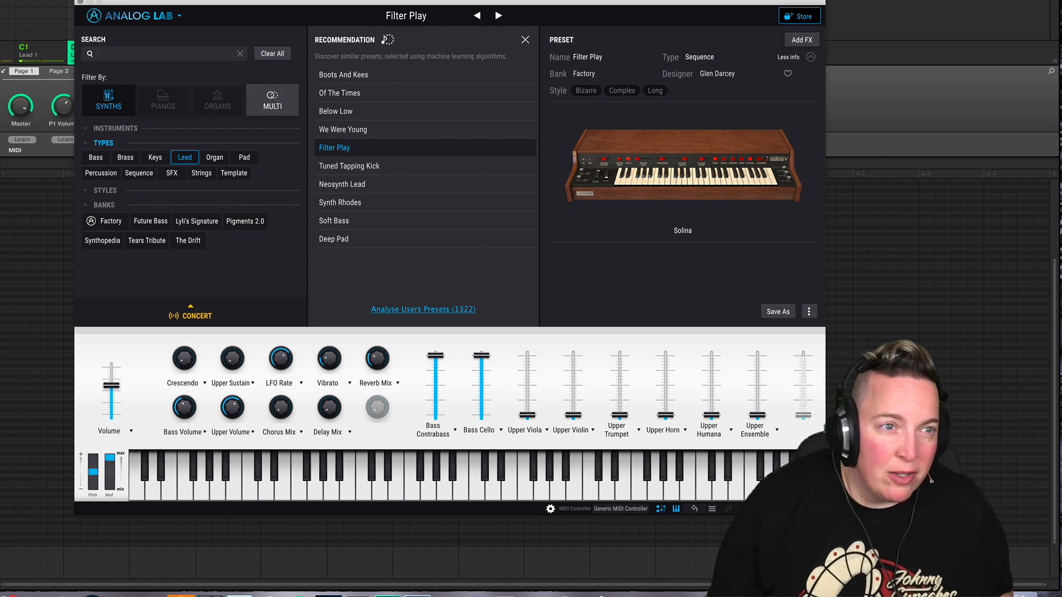
click(2, 2)
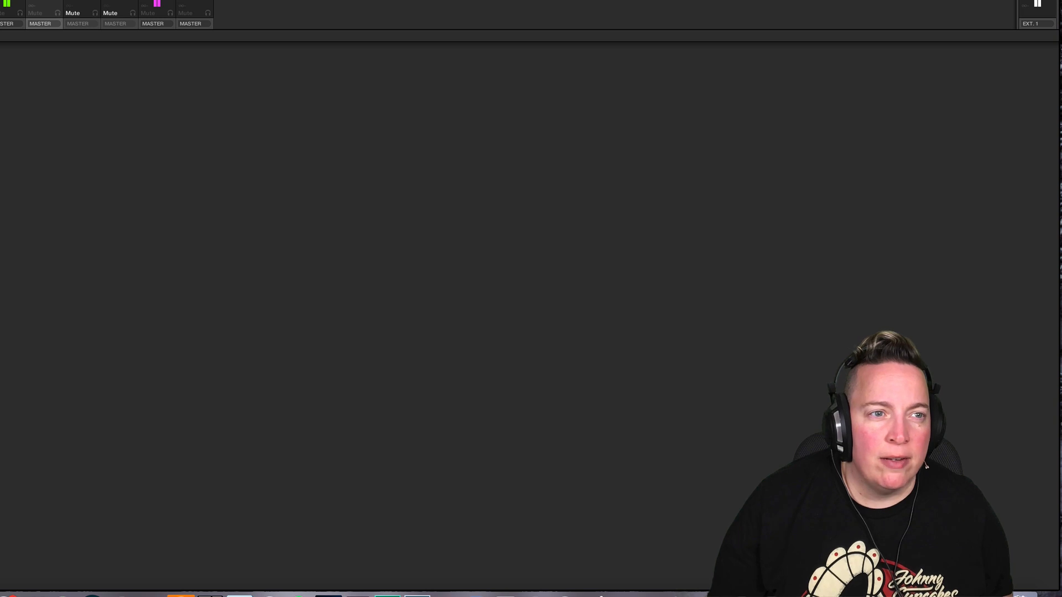
click(1, 2)
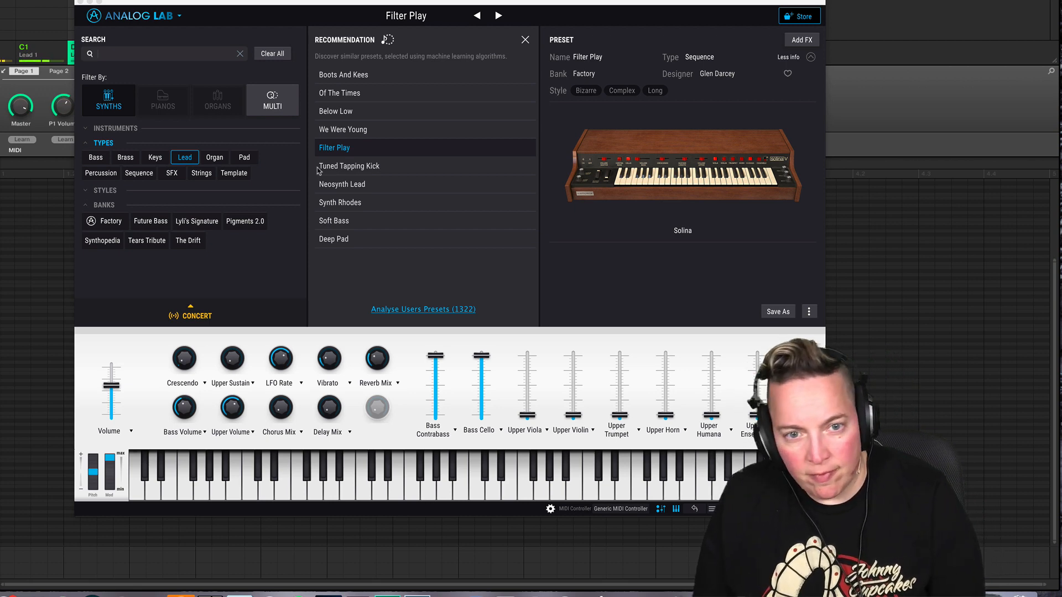
click(351, 112)
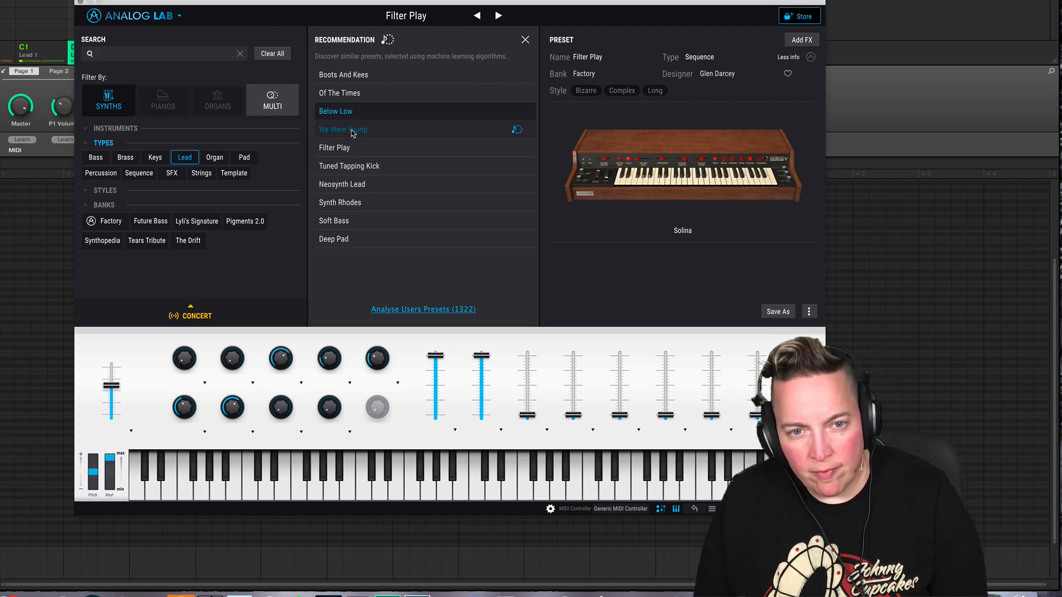
click(351, 132)
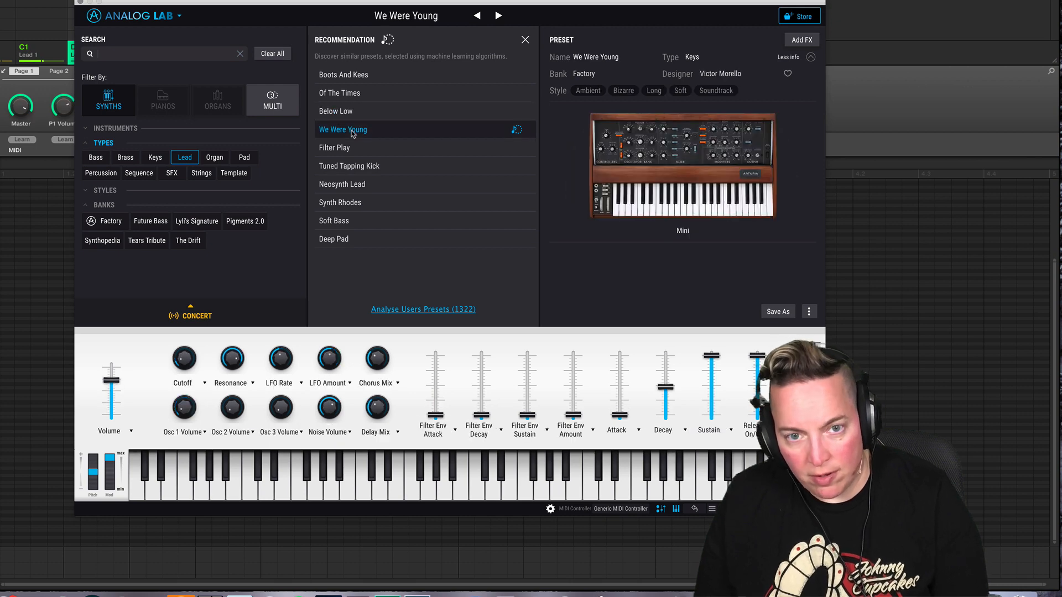
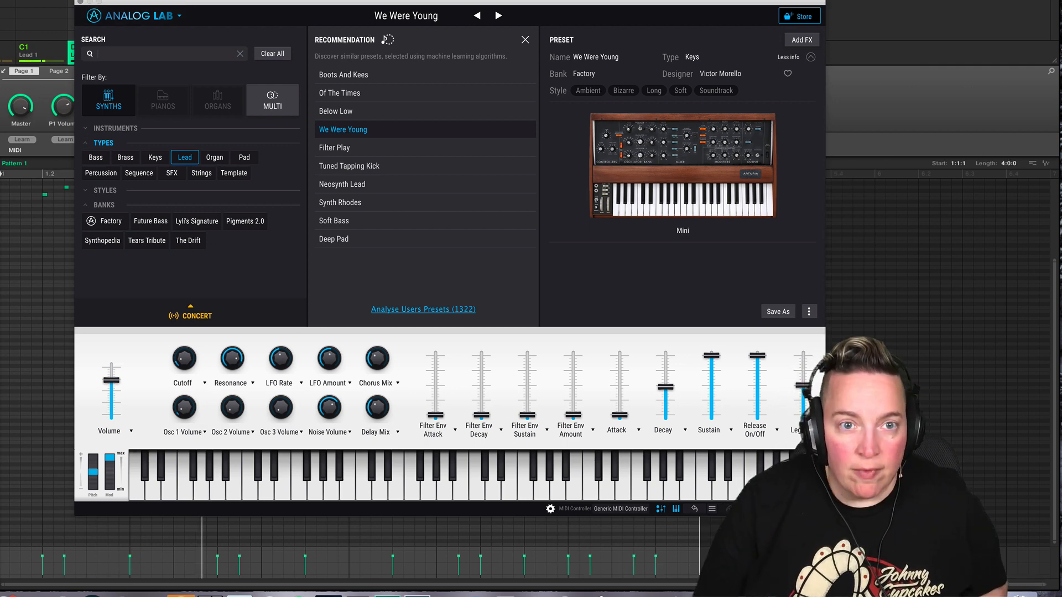
- Stop playback and remove the Mellotron V plug-in from the first sound of Group H1
click(81, 2)
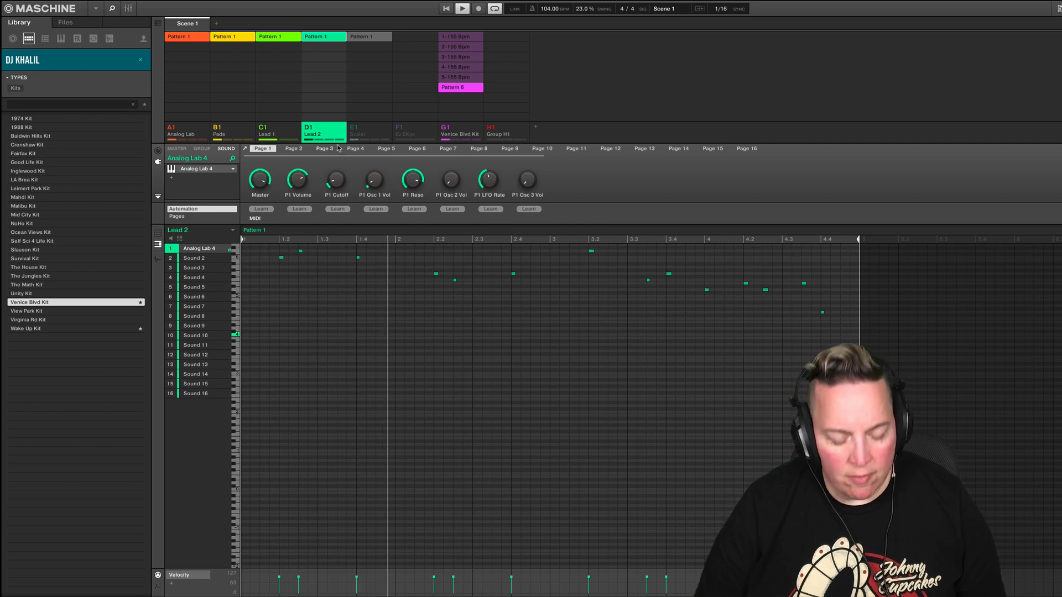
key(space)
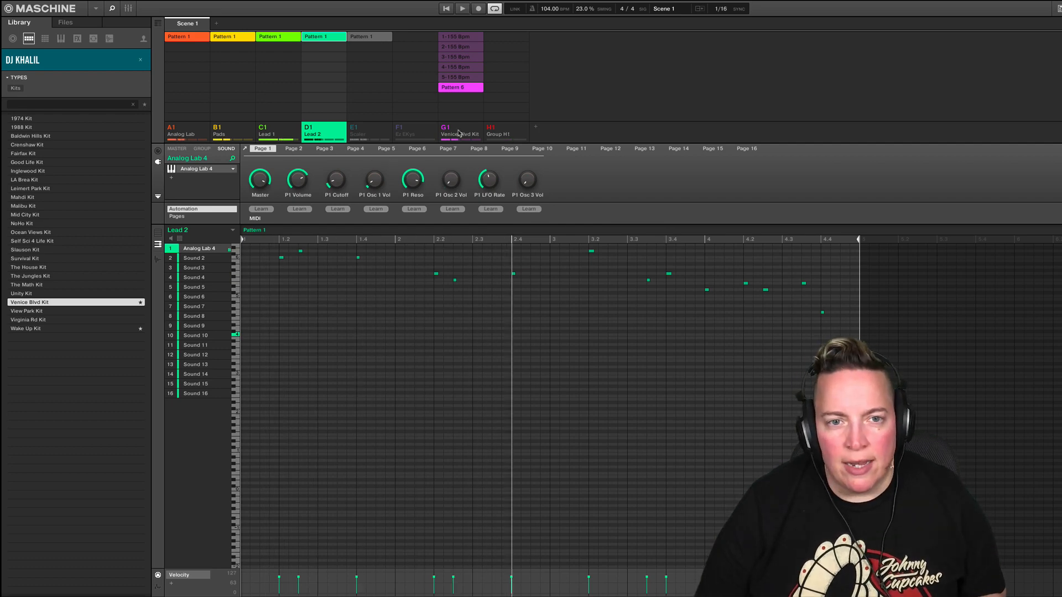
click(518, 136)
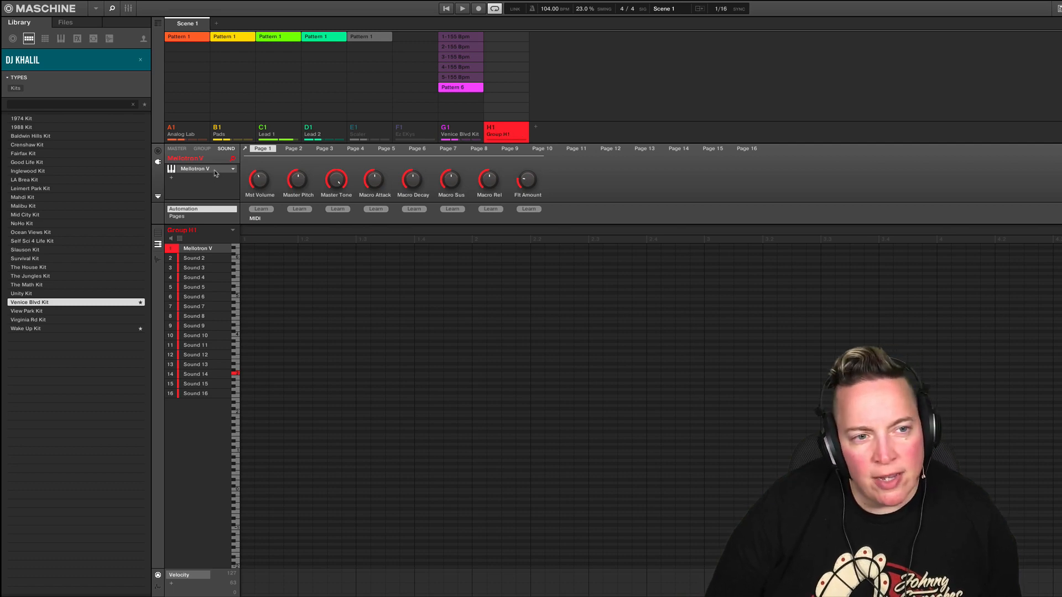
key(Delete)
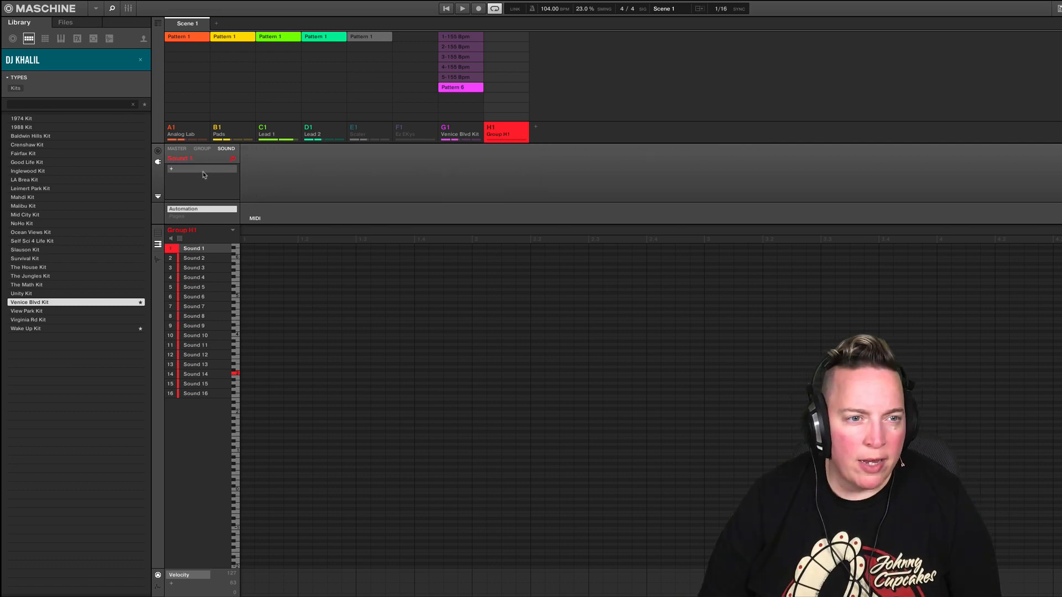
- Load Arturia's Analog Lab 4 (VST) on the first sound of Group H1 and reposition the plug-in window
click(203, 171)
mouse_move(229, 98)
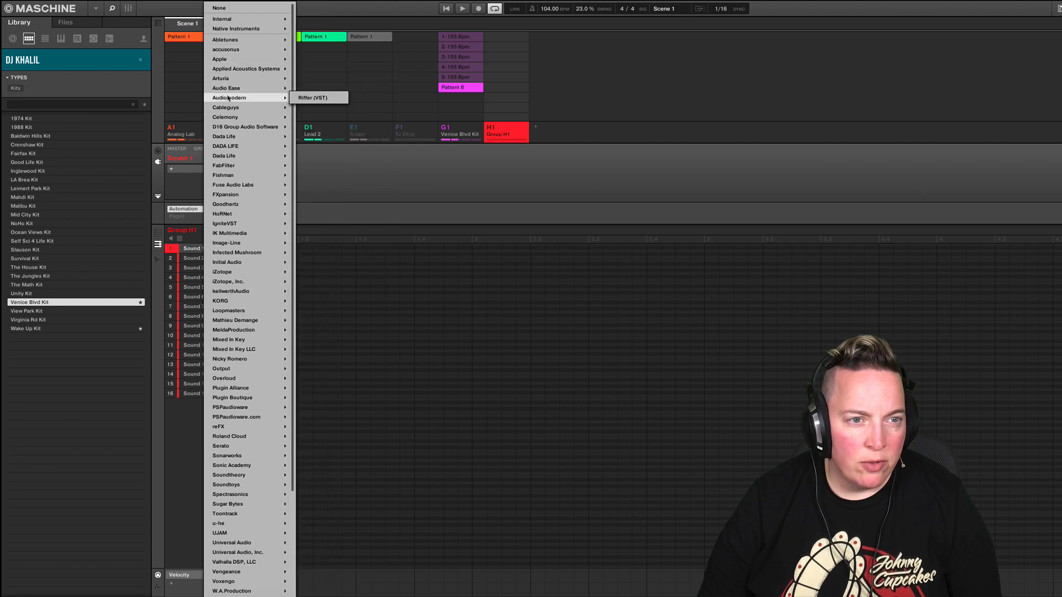
mouse_move(276, 78)
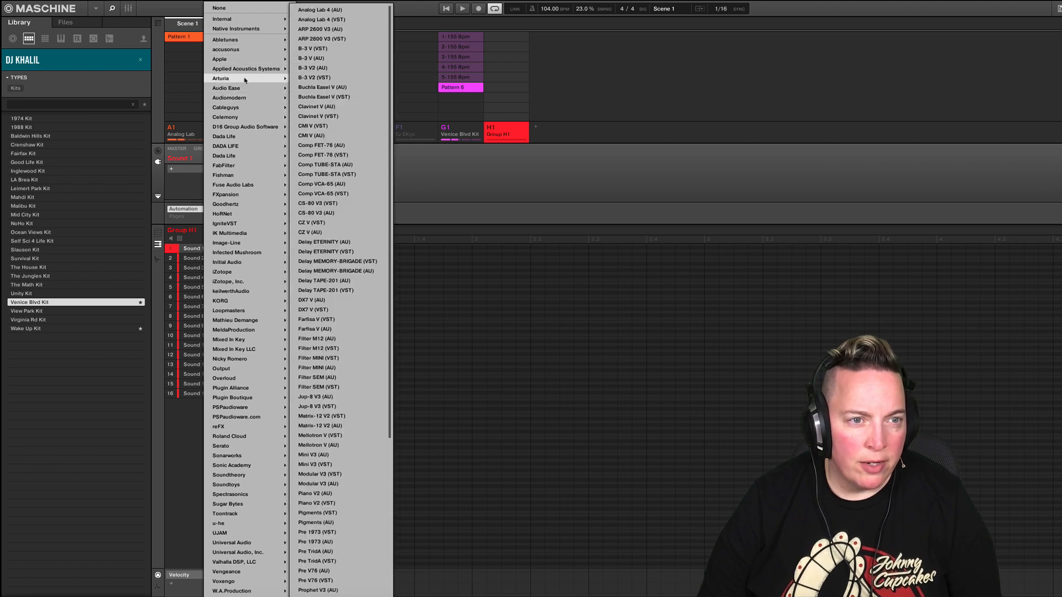
click(364, 18)
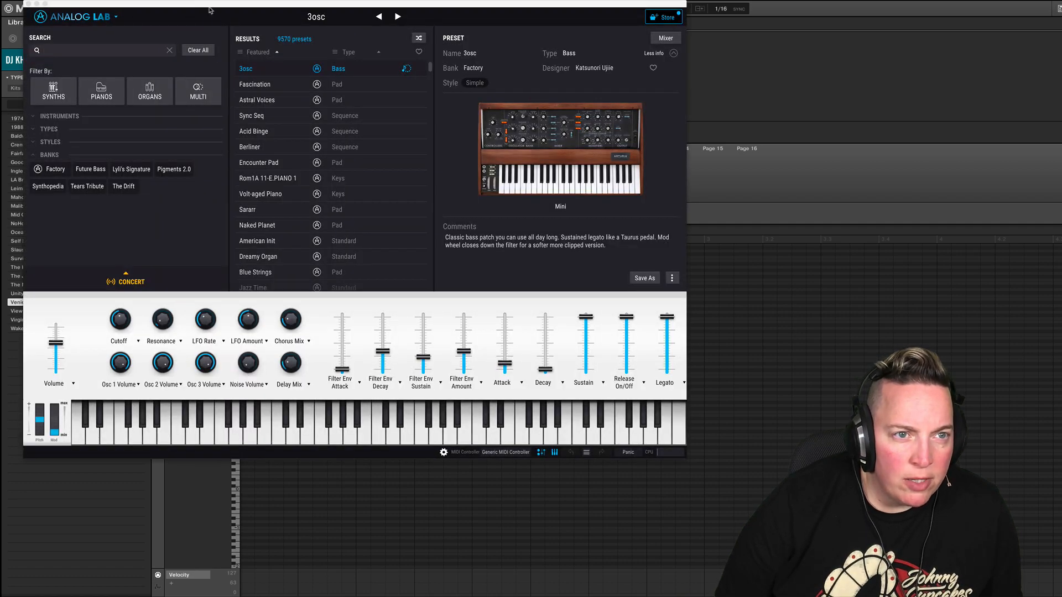
drag(210, 5, 321, 42)
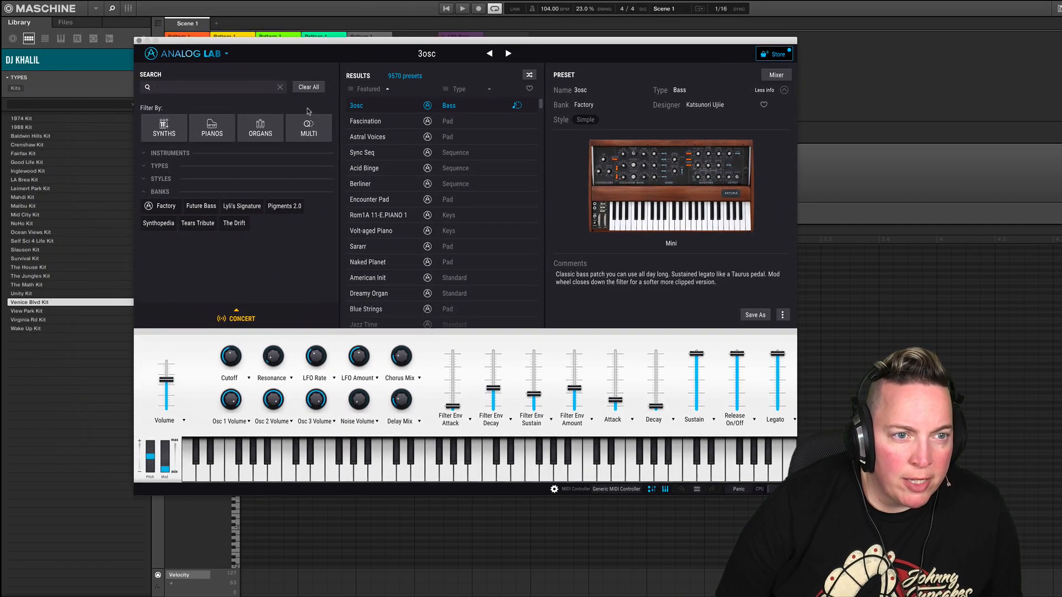
- Filter the Analog Lab presets by the Bass type and load Sub Reso Dub
click(171, 153)
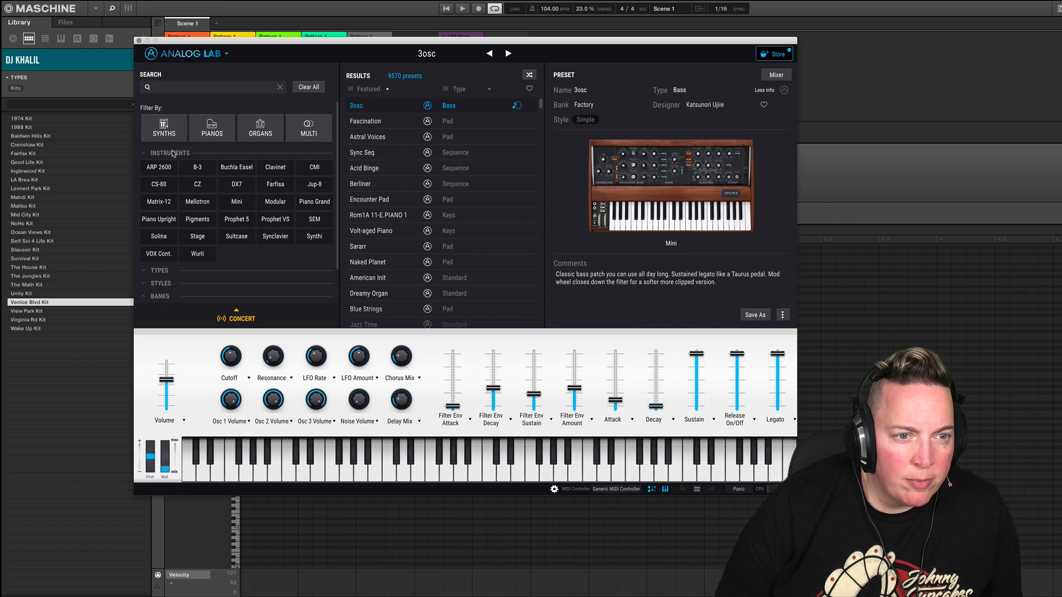
click(171, 154)
click(161, 167)
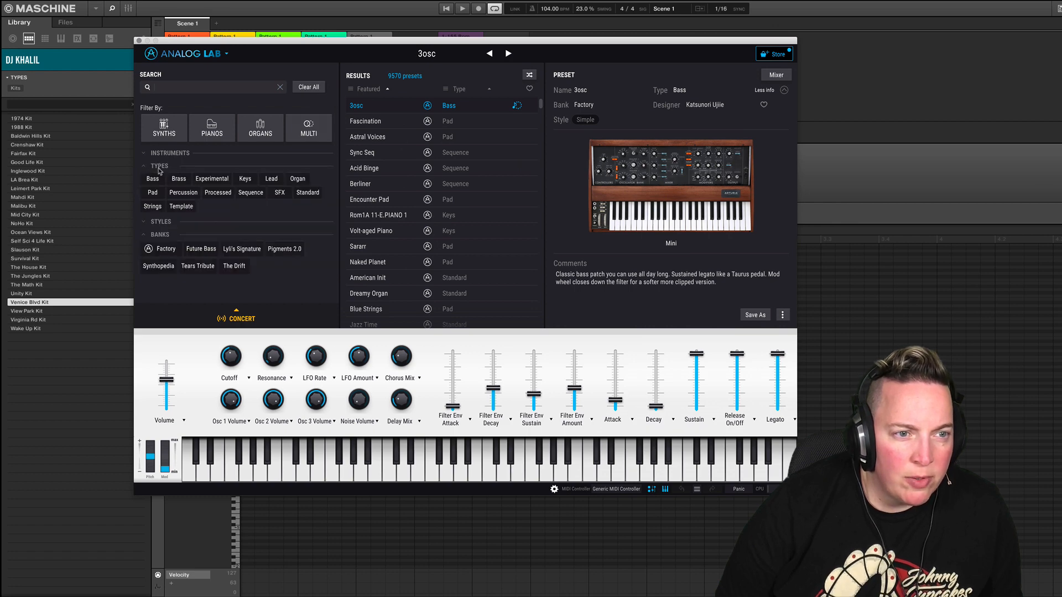
click(153, 180)
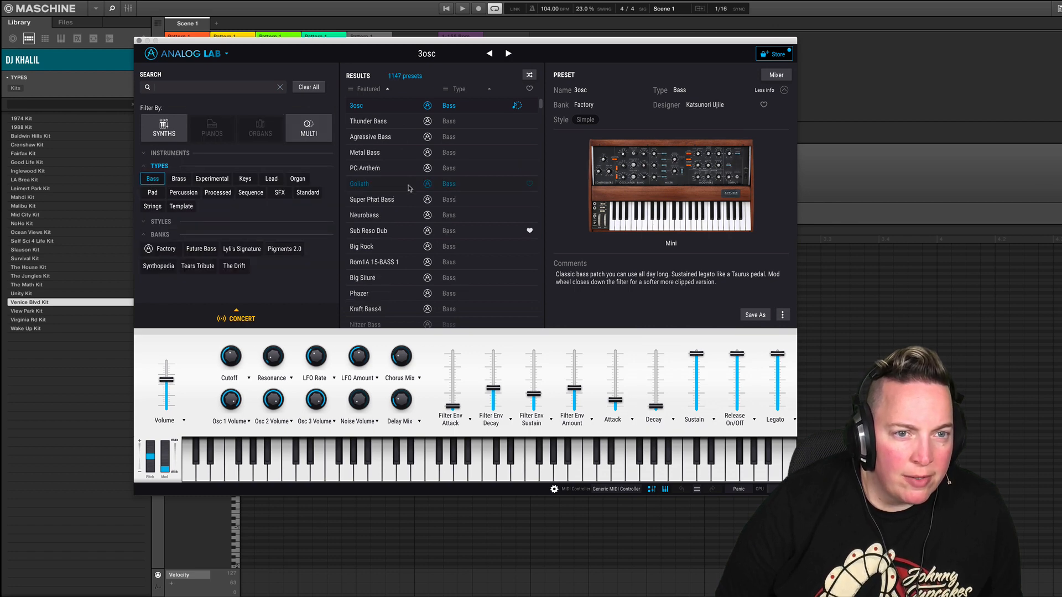
click(368, 231)
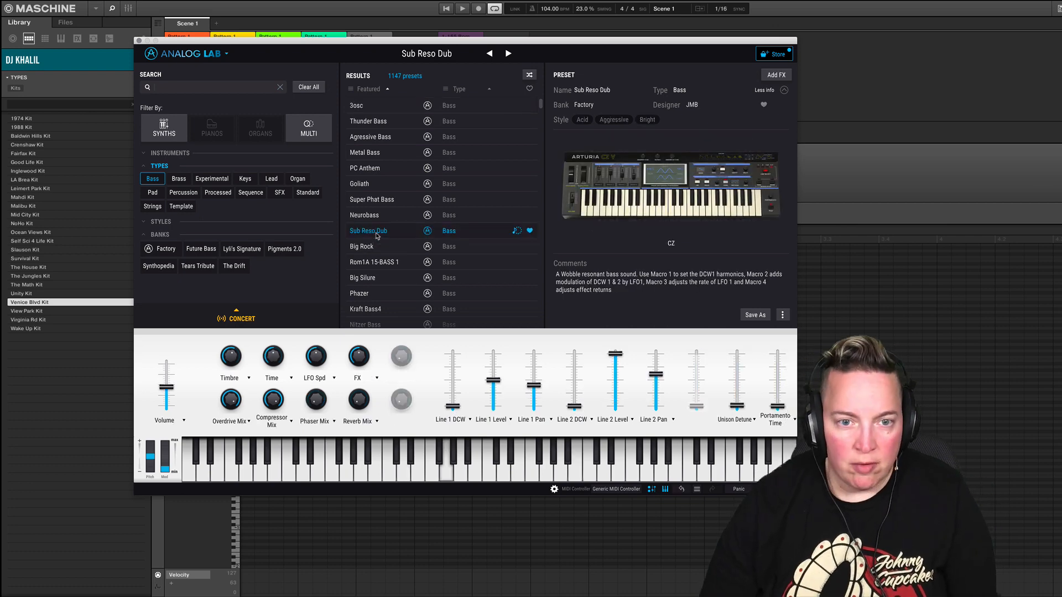
- Sort the bass presets by favourites and audition Airy Low, Chop Bass, Cyber Dread and Dark Horn
click(529, 89)
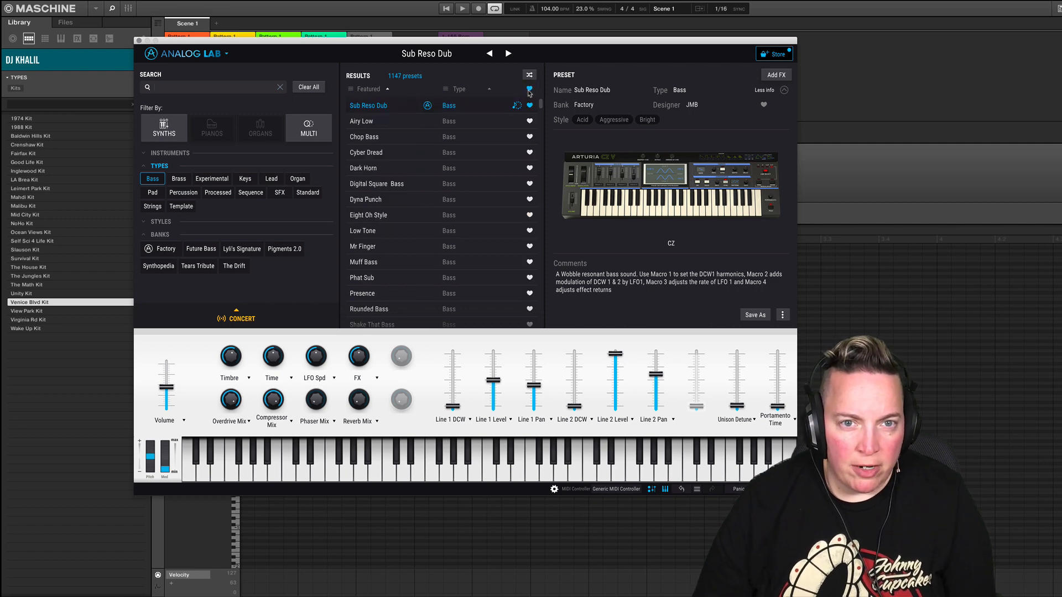
click(389, 123)
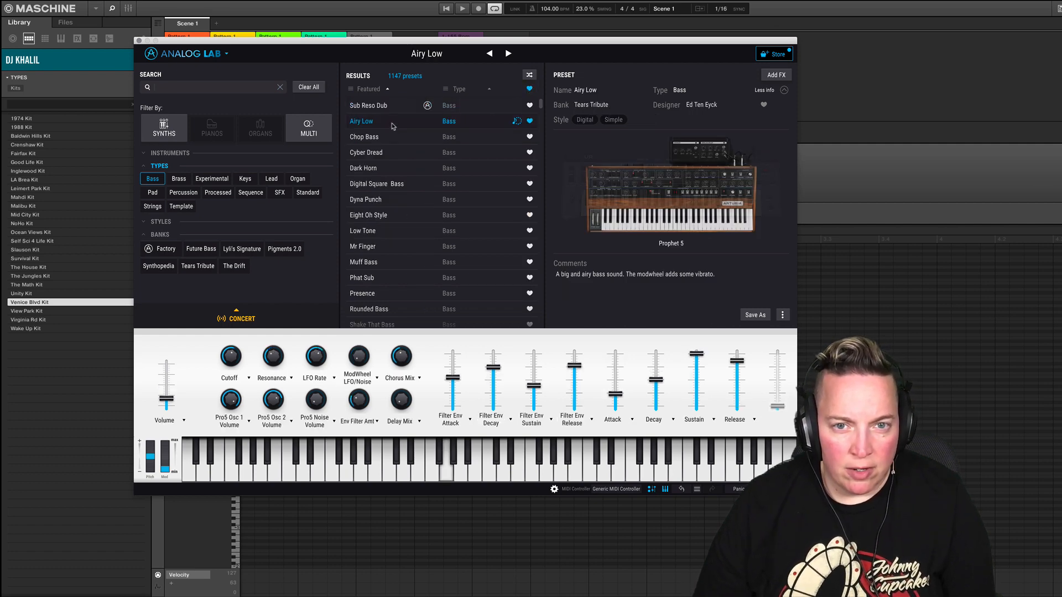
click(384, 137)
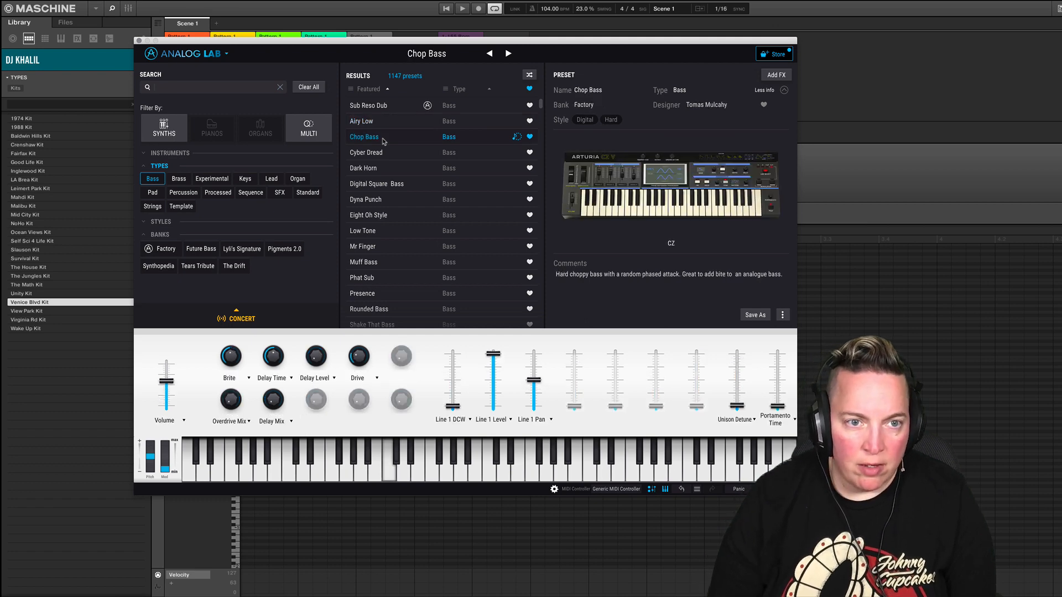
click(419, 155)
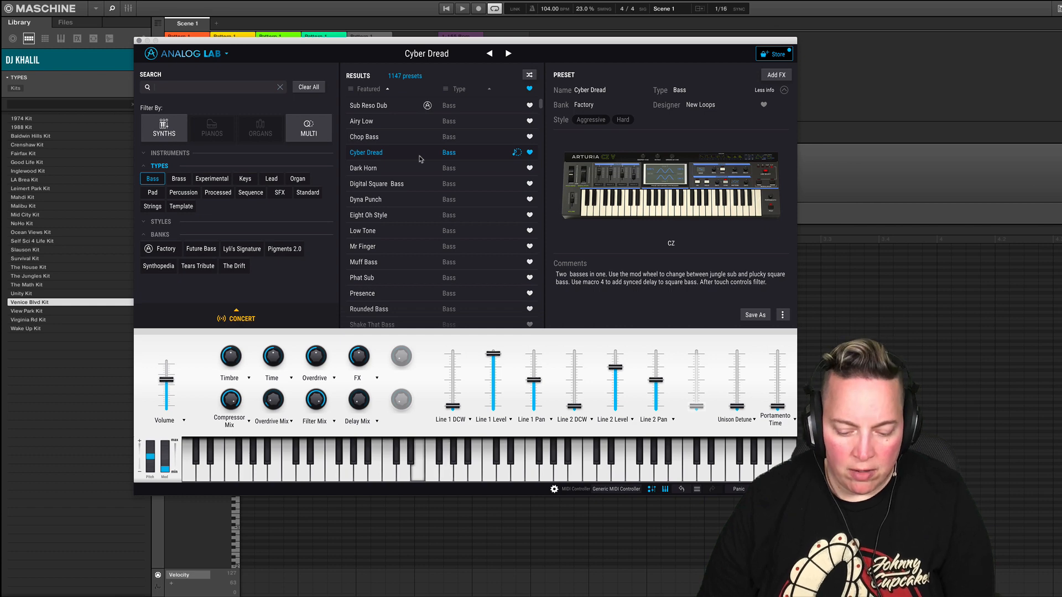
click(418, 171)
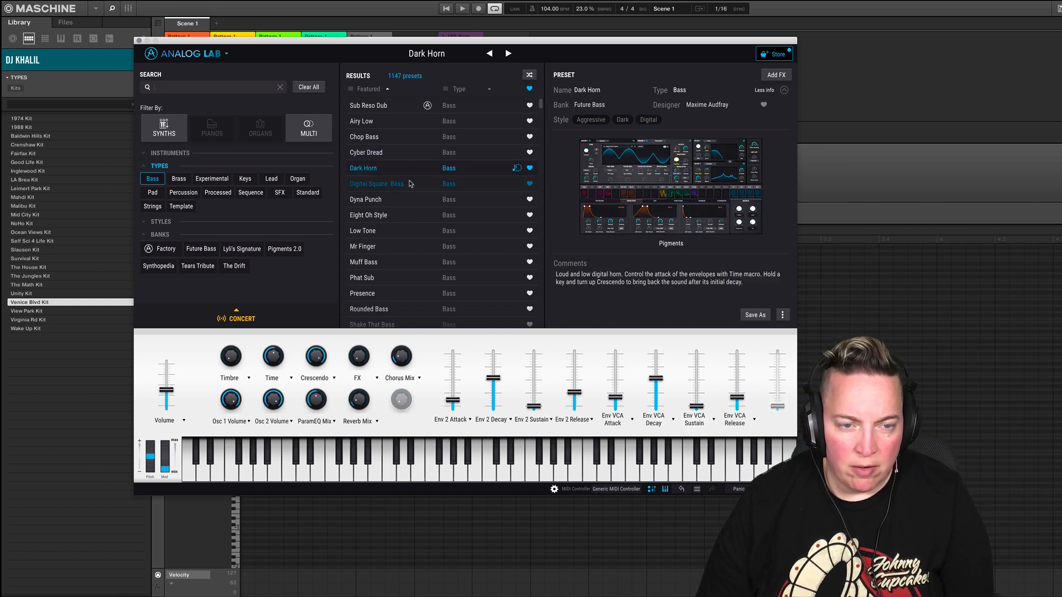
- Audition Digital Square Bass, Eight Oh Style and Phat Sub, and settle on Low Tone for the bass sound
click(508, 54)
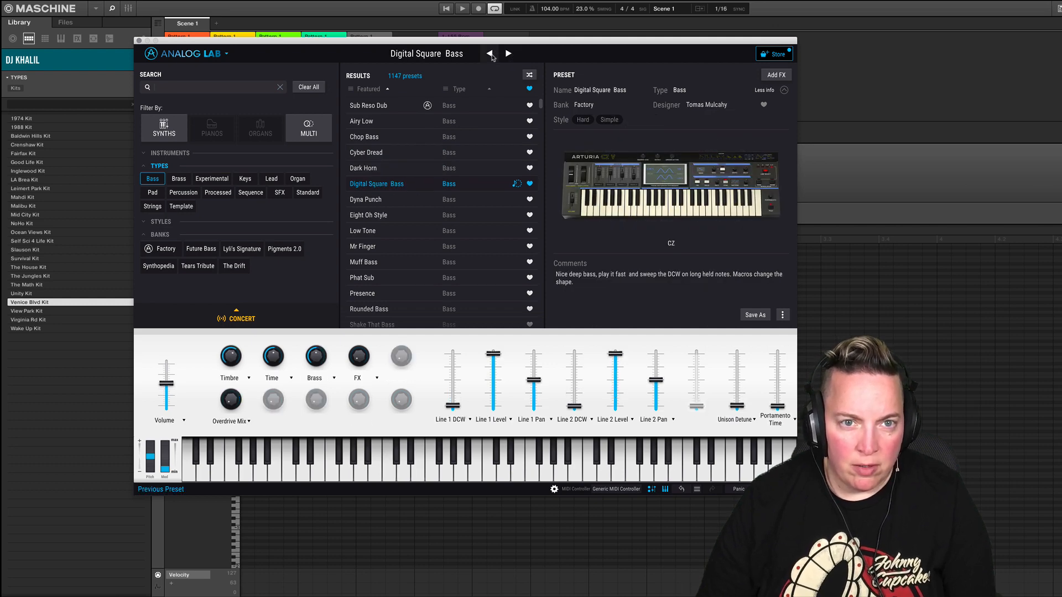
click(508, 54)
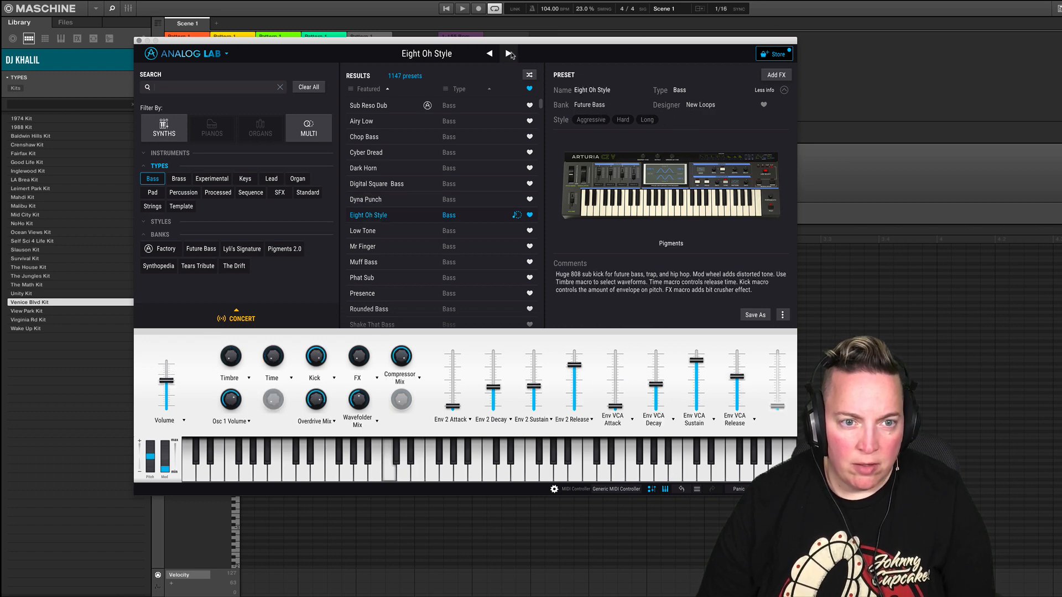
click(509, 54)
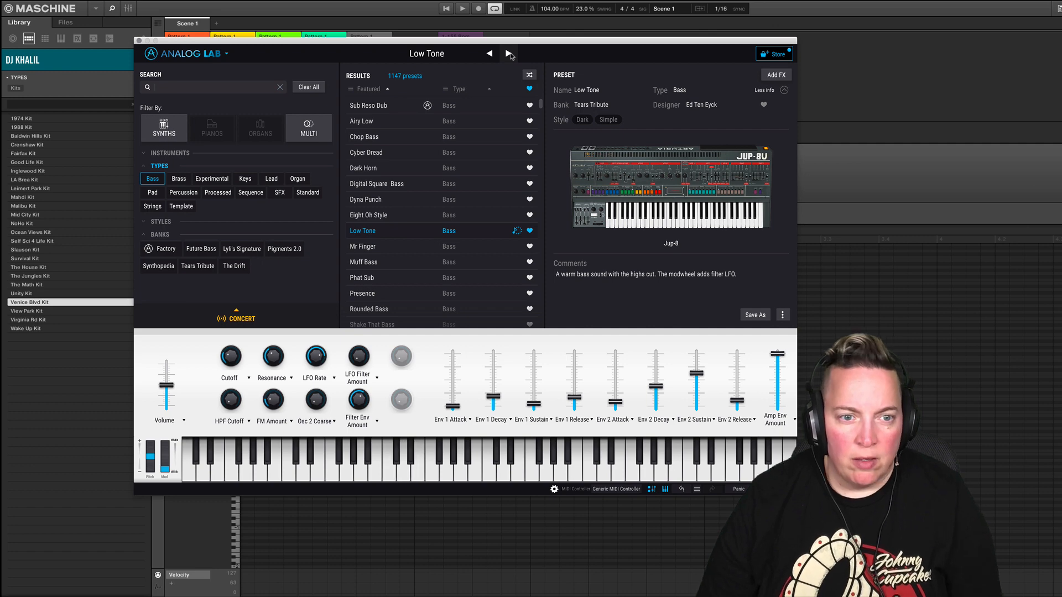
click(470, 276)
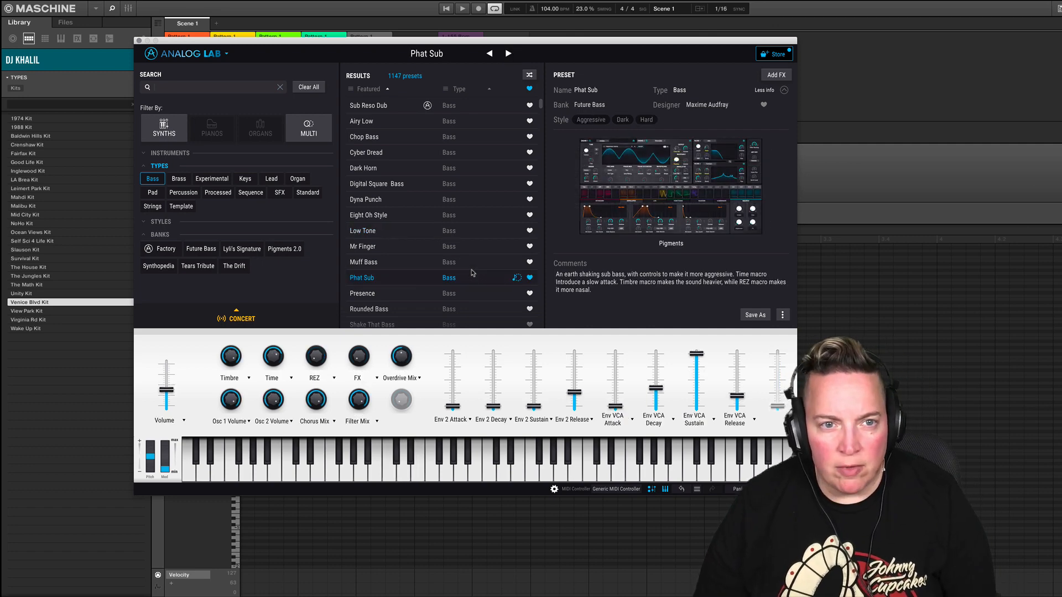
click(399, 215)
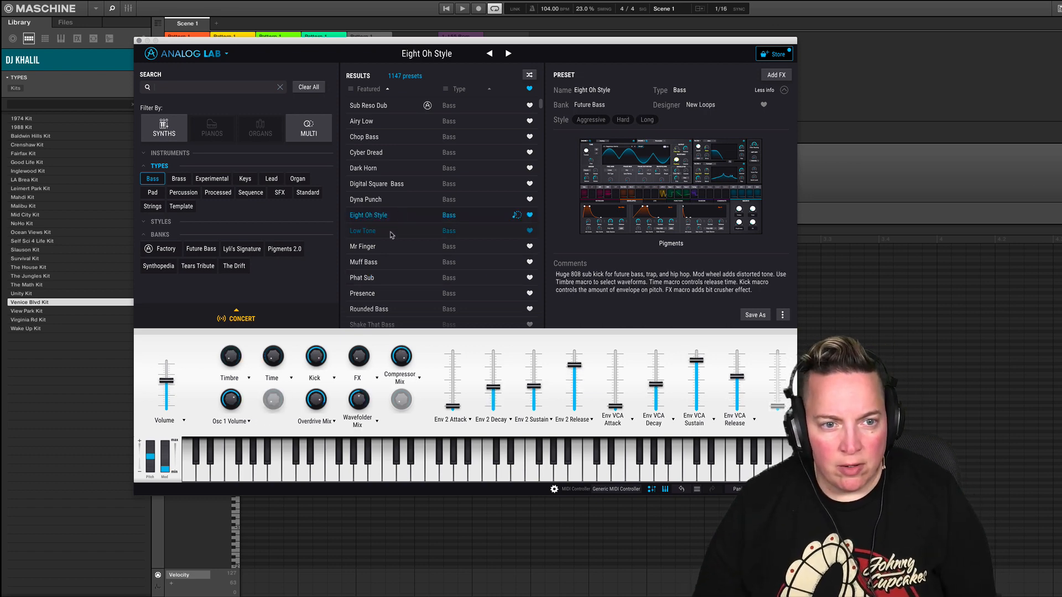
click(391, 235)
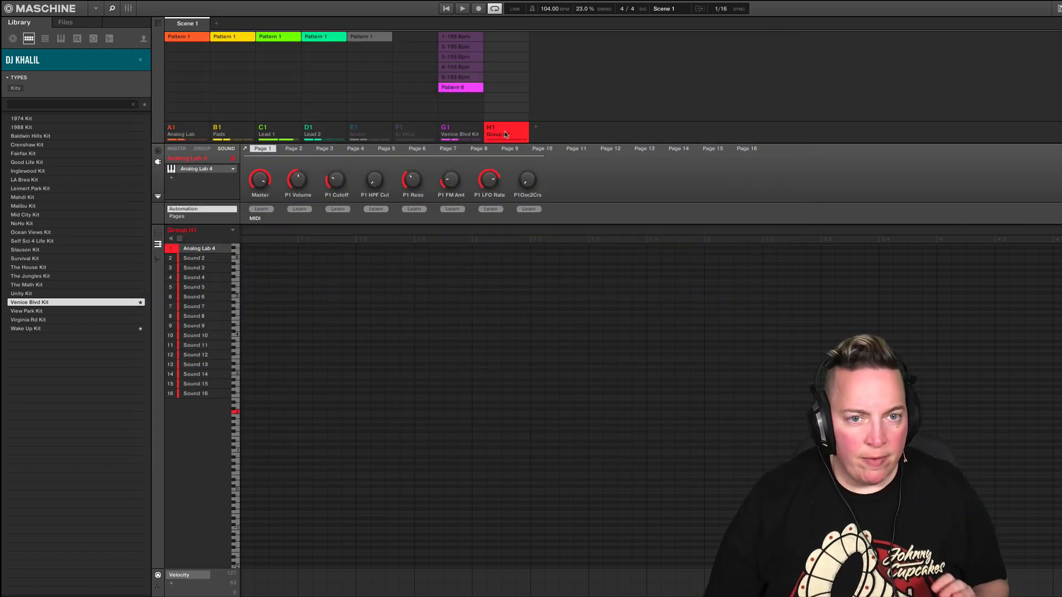
- Rename Group H1 as Bass and move it directly after the Lead 2 group
click(507, 135)
text(Bass)
key(Return)
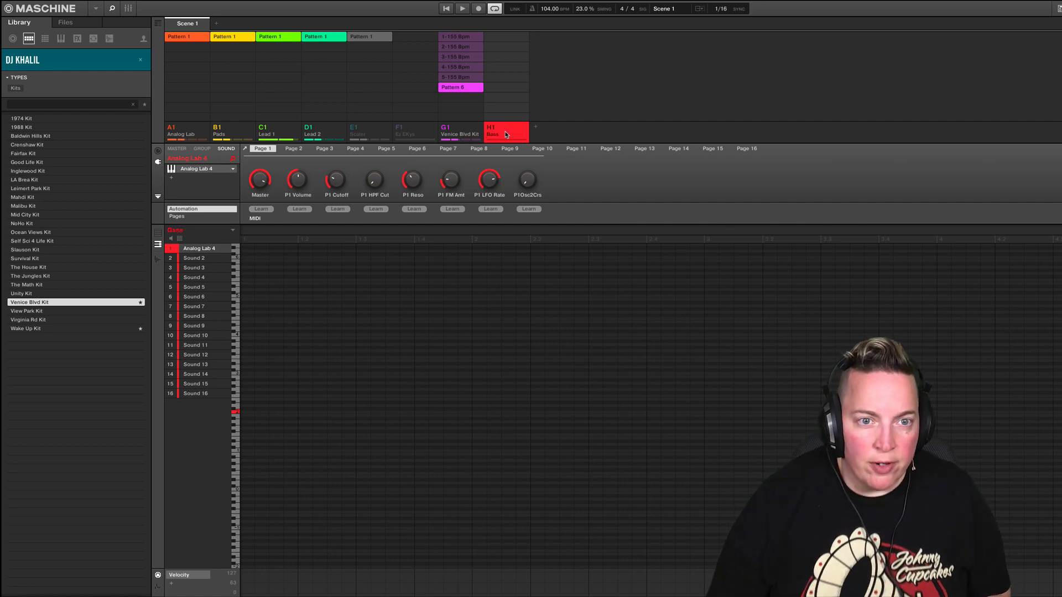
drag(369, 127, 340, 133)
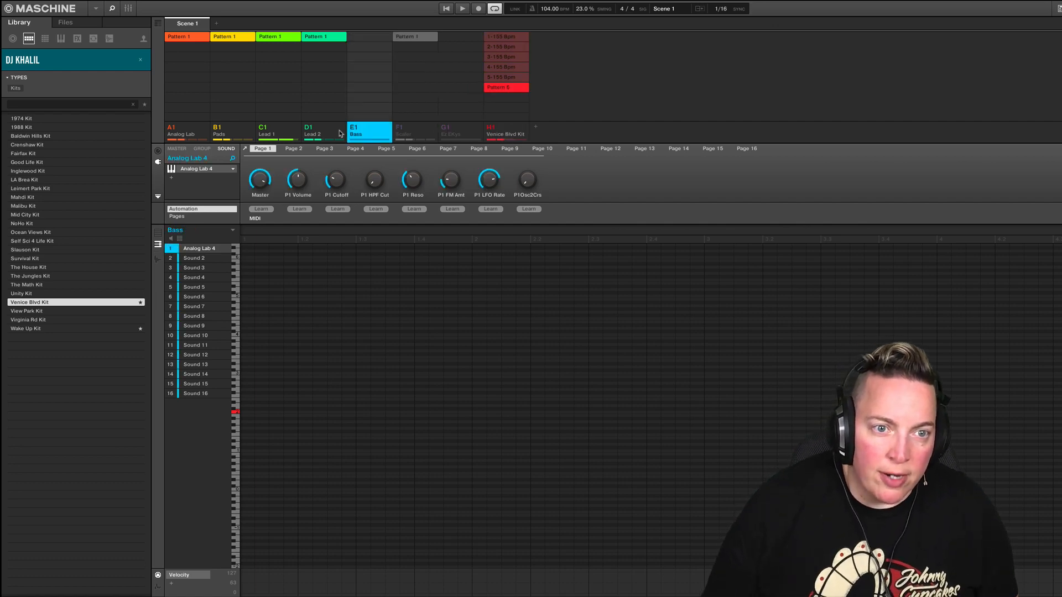
- Copy the lower chord notes from the Pads pattern into a pattern at the start of the Bass group
click(243, 133)
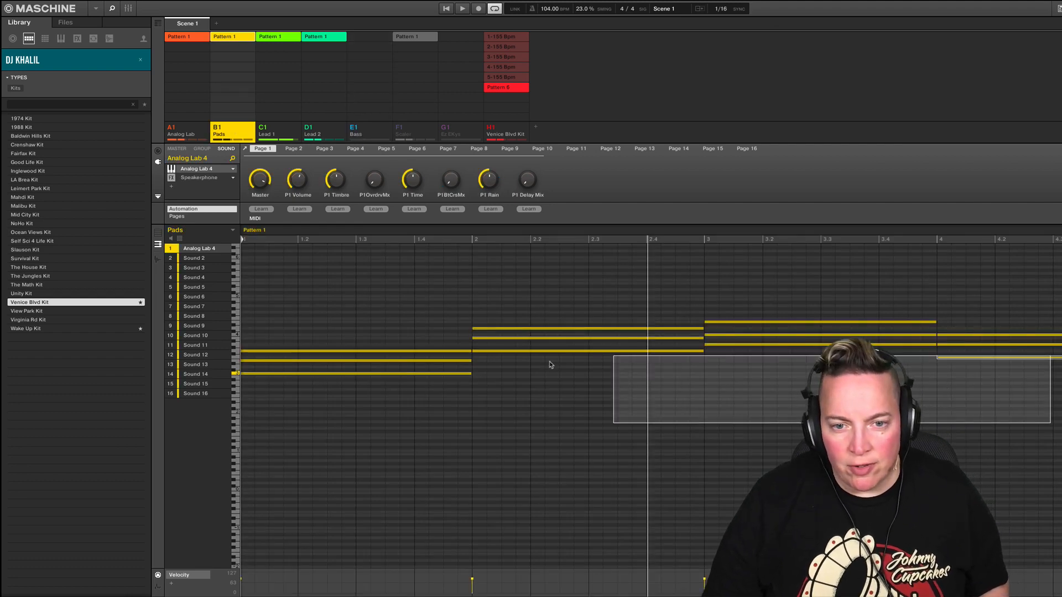
drag(551, 365, 387, 347)
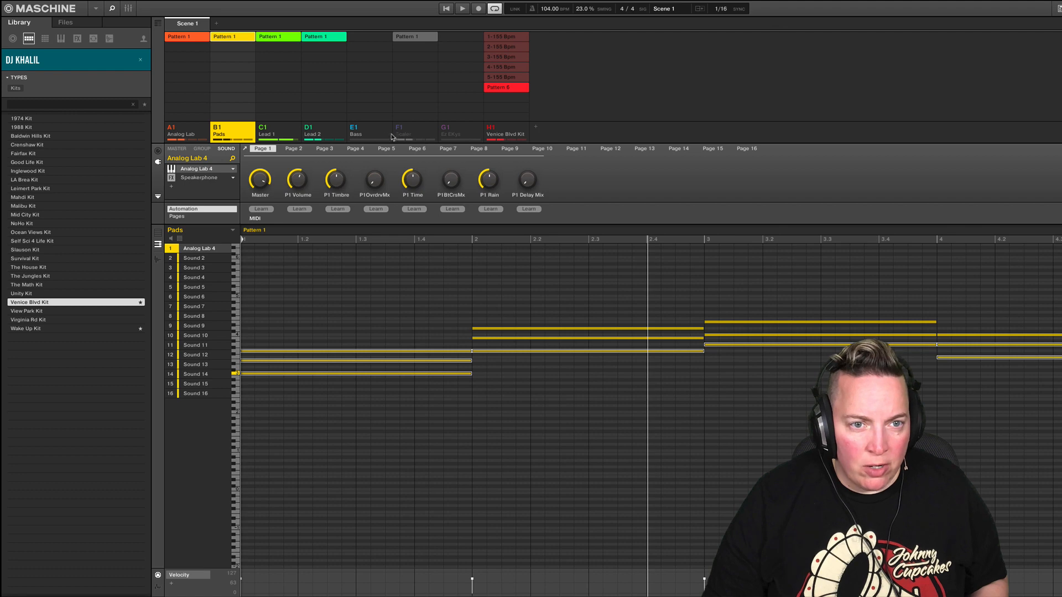
click(372, 138)
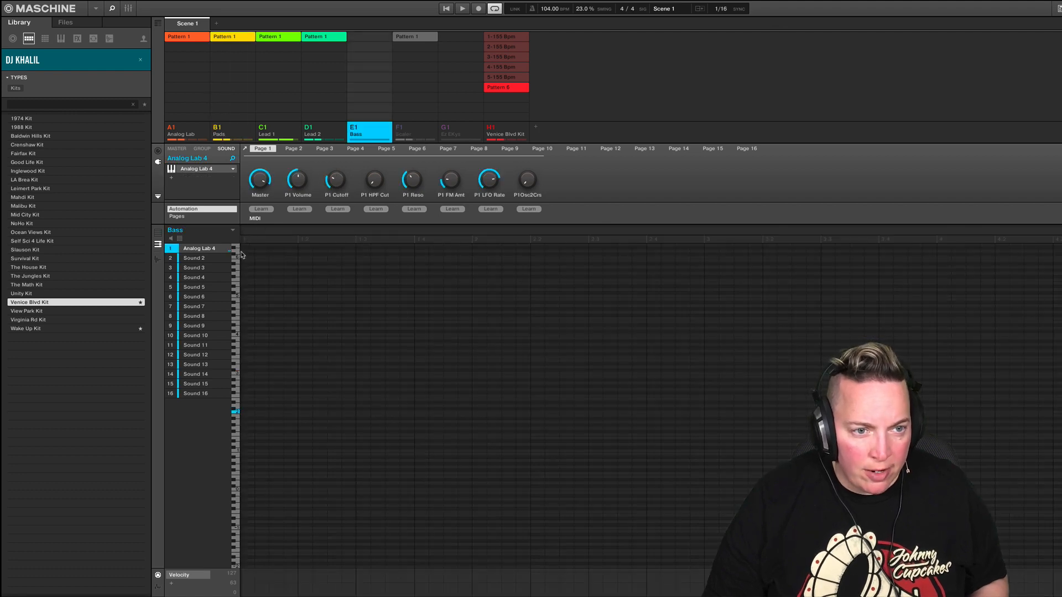
click(244, 244)
key(ctrl+v)
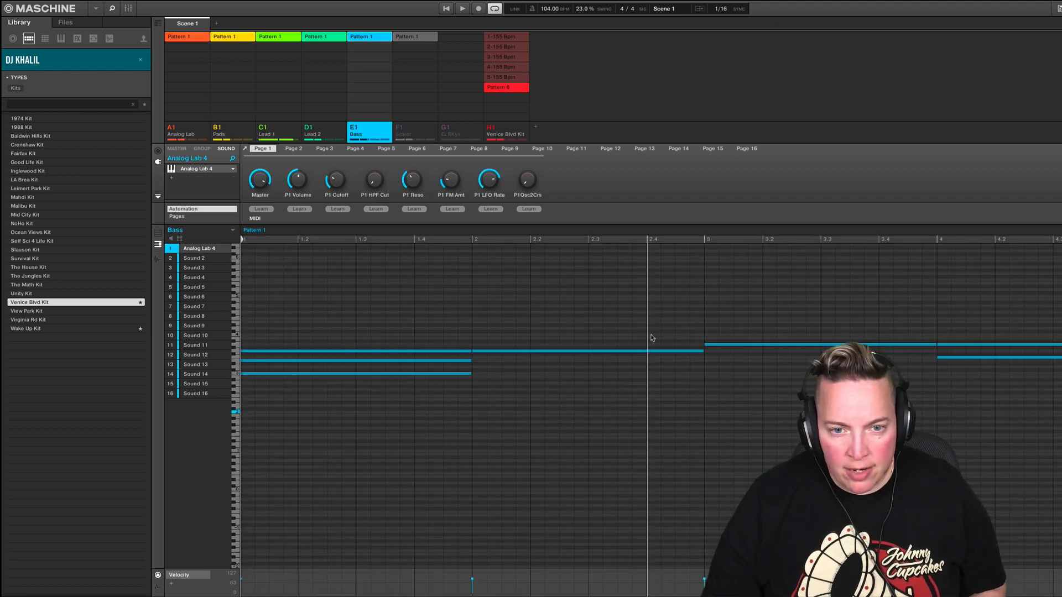
- Delete the upper notes of the first and fourth chords in the Bass pattern, leaving a single-note bass line
click(417, 362)
key(Delete)
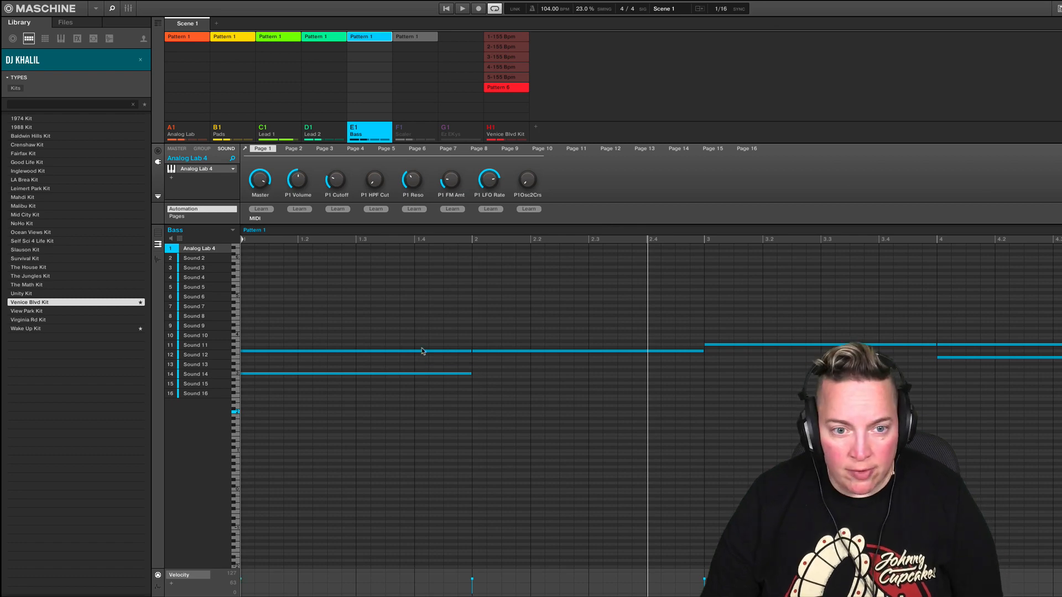
click(420, 352)
key(Delete)
click(985, 345)
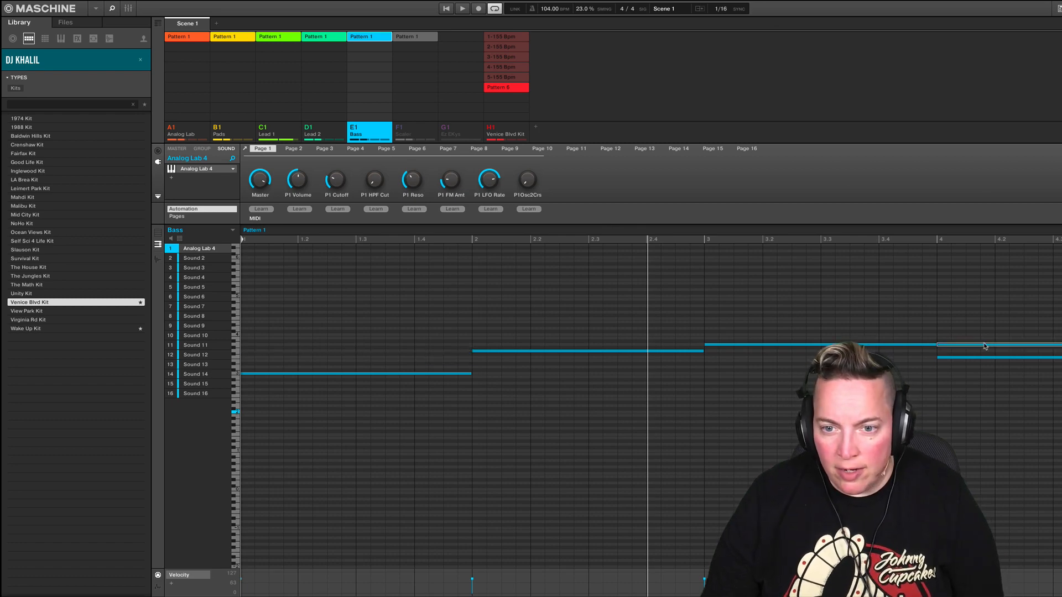
key(Delete)
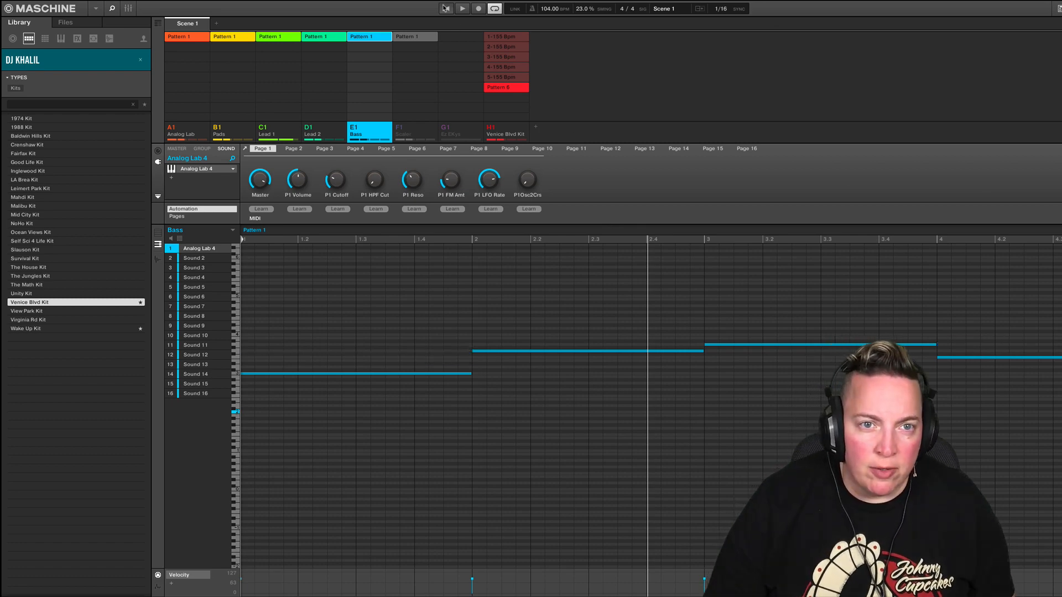
- Play the loop from the start with only the Analog Lab and Bass groups audible
click(446, 8)
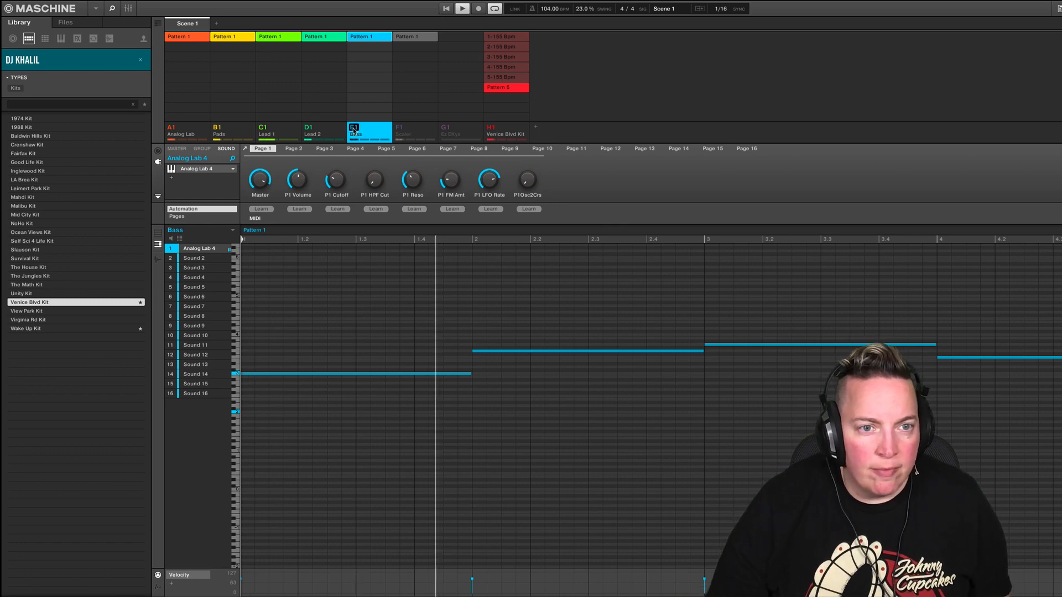
right_click(354, 128)
click(171, 128)
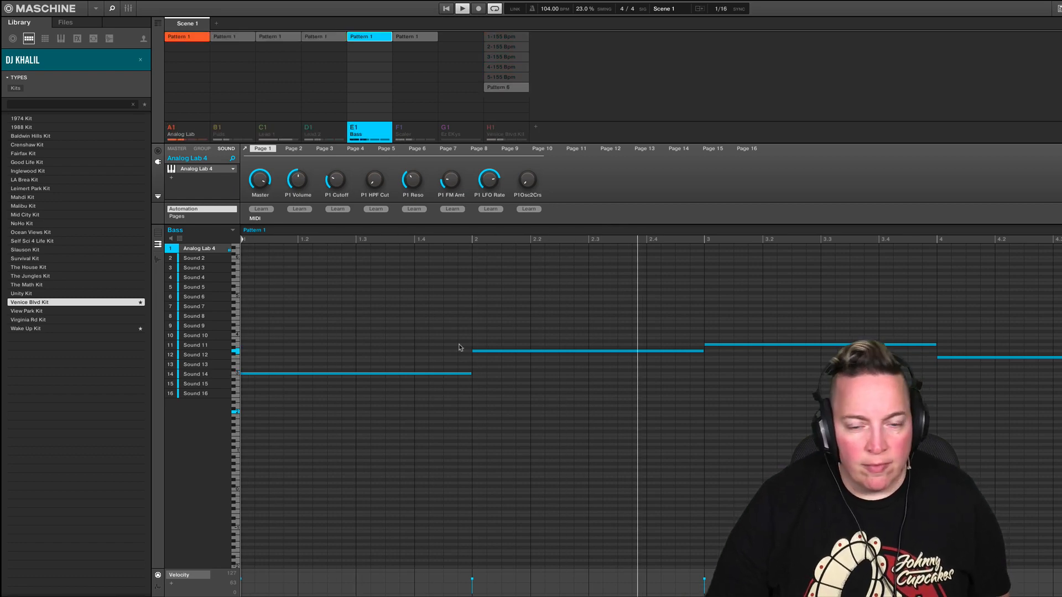
- Transpose all notes in the Bass pattern down one octave and unmute the Pads and Lead 1 groups
drag(350, 294, 1023, 439)
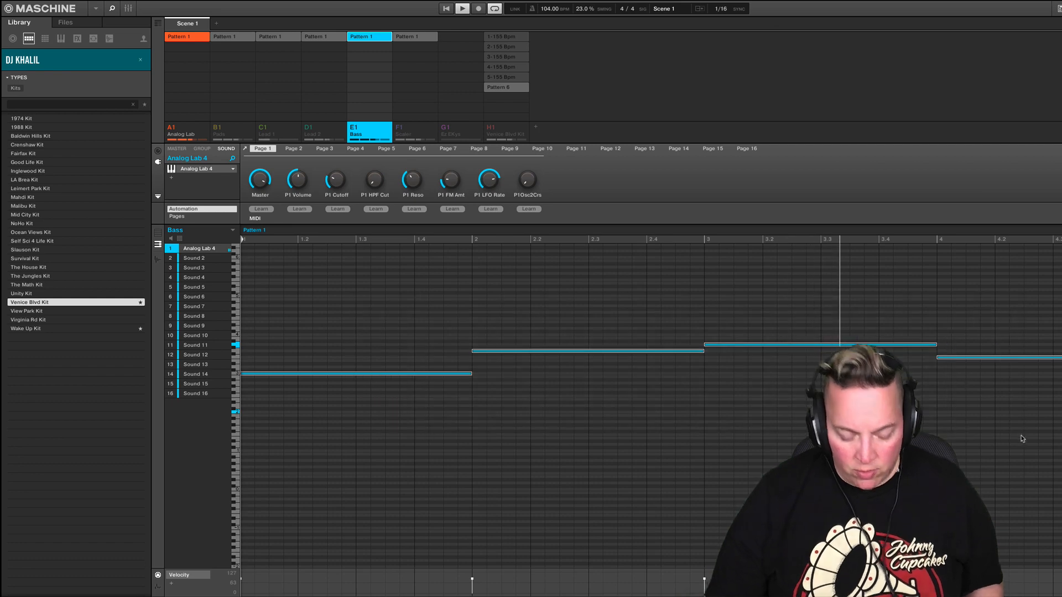
key(shift+Down)
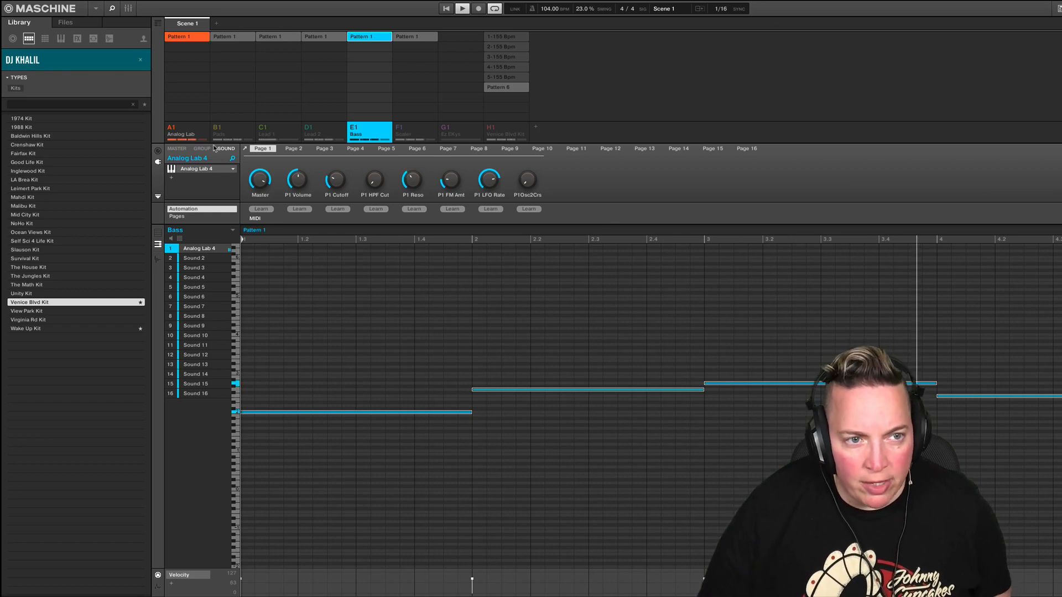
click(217, 128)
click(263, 128)
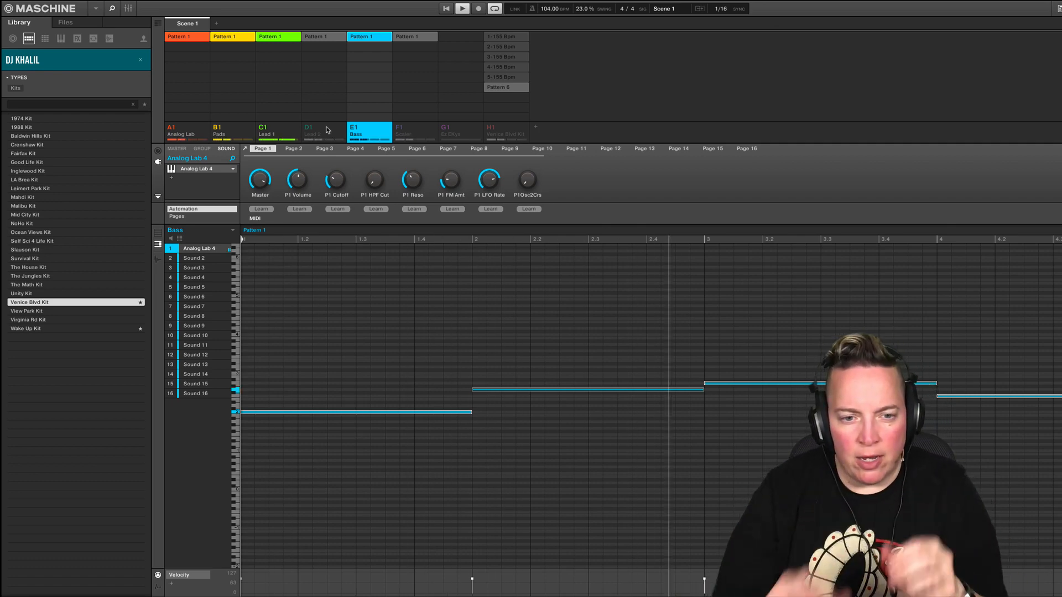
- Shorten the first note of the Bass pattern and add a short higher passing note filling the gap before bar 2
click(234, 135)
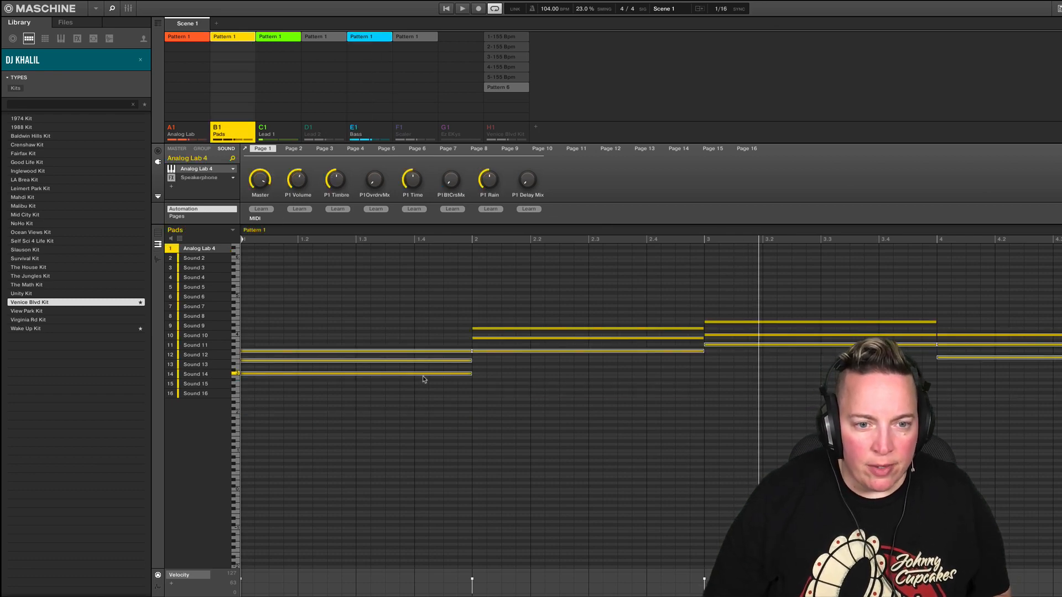
click(459, 367)
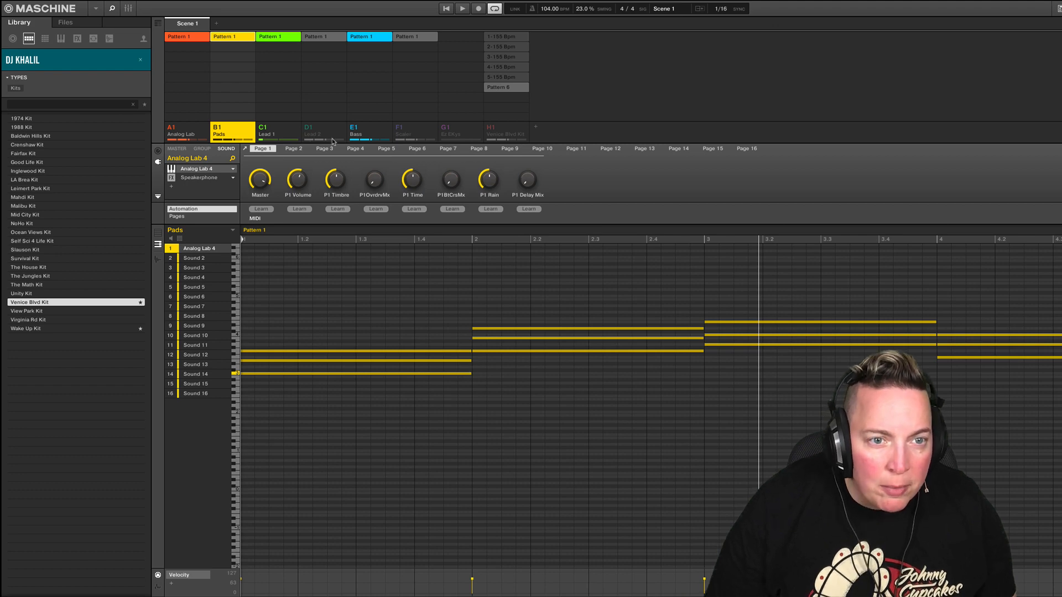
click(379, 138)
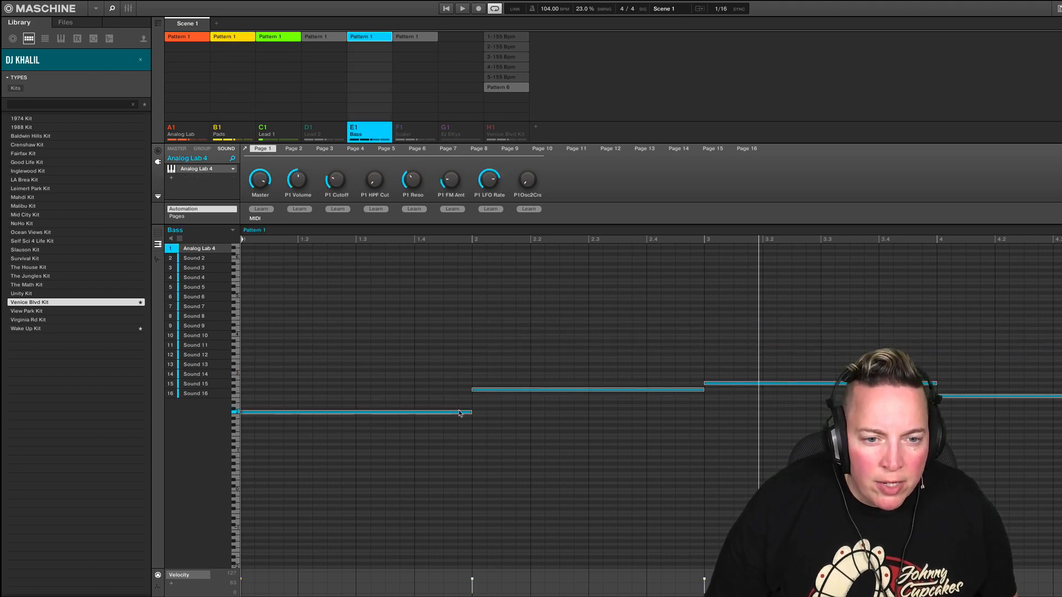
click(467, 410)
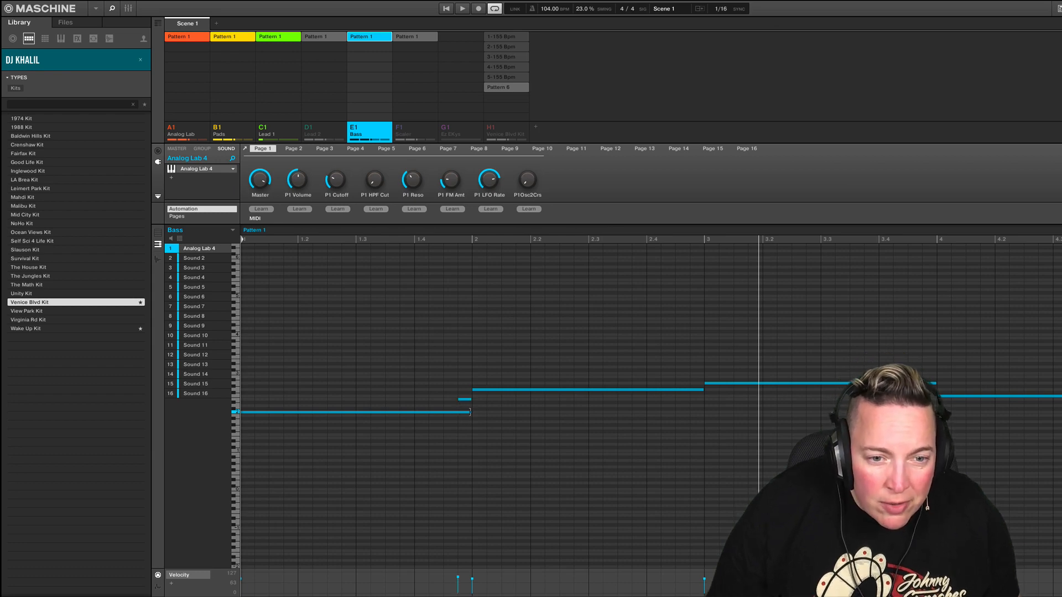
click(461, 413)
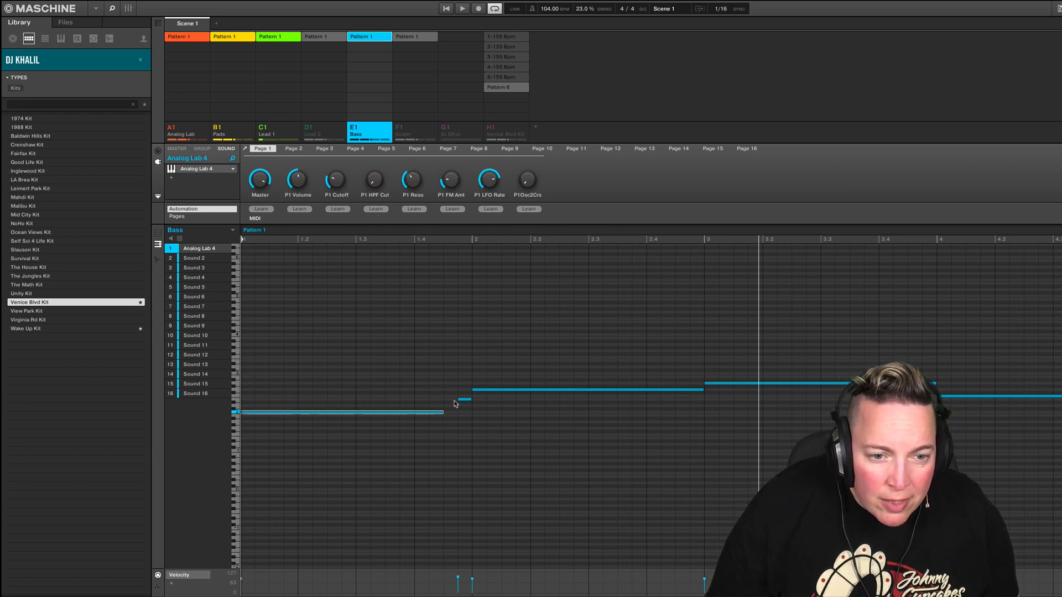
click(459, 398)
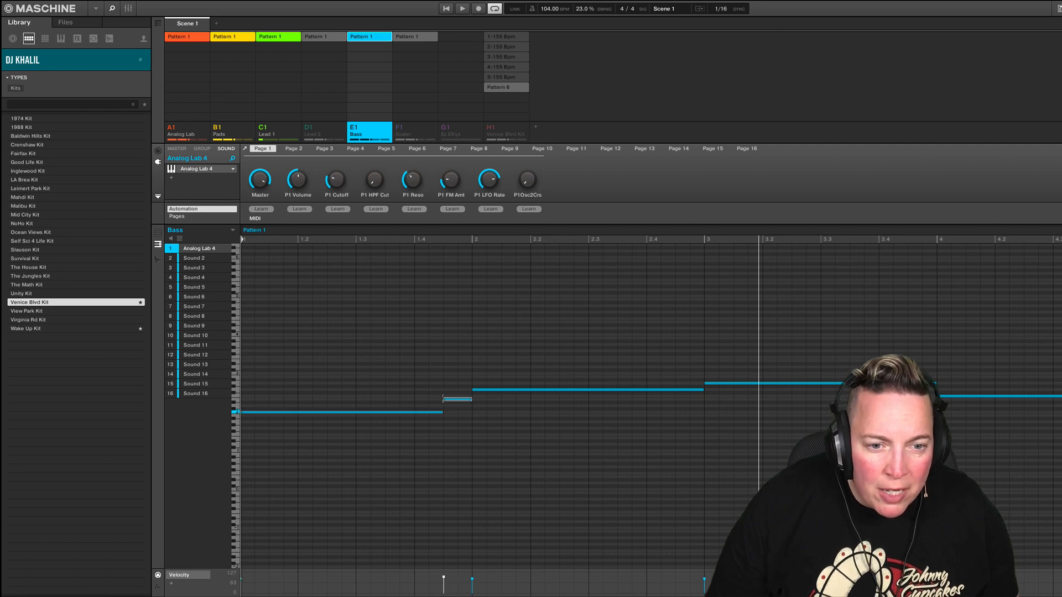
- Play the loop from the start and compare the notes of the Pads and Bass patterns
click(445, 8)
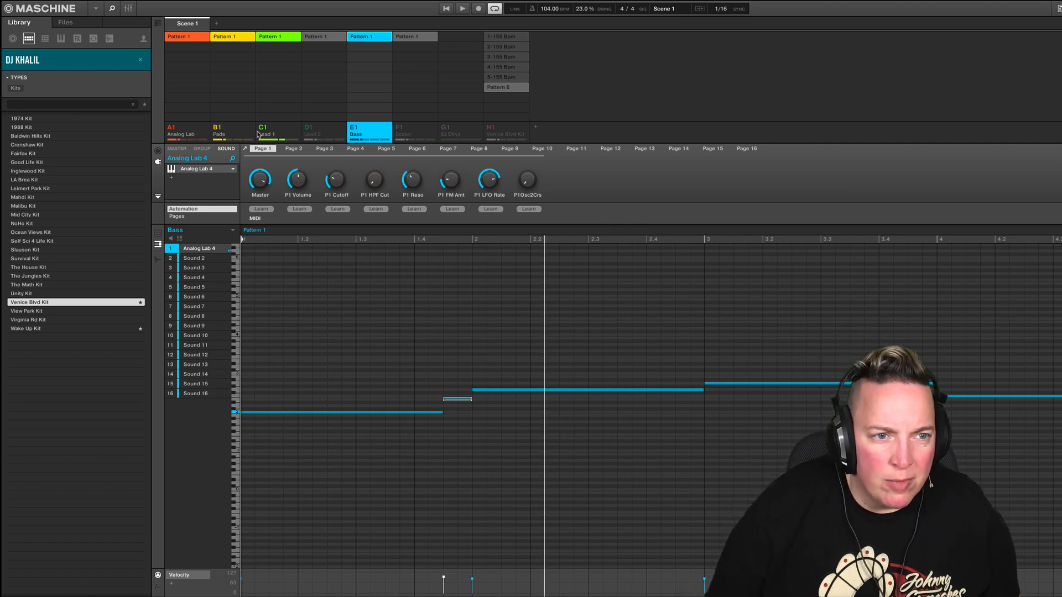
click(236, 132)
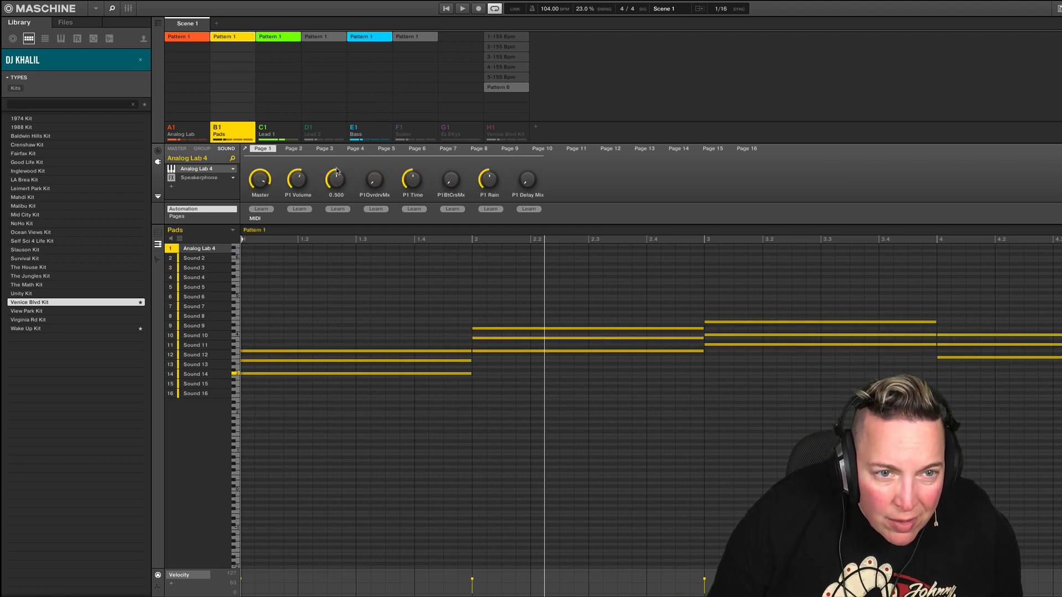
click(365, 135)
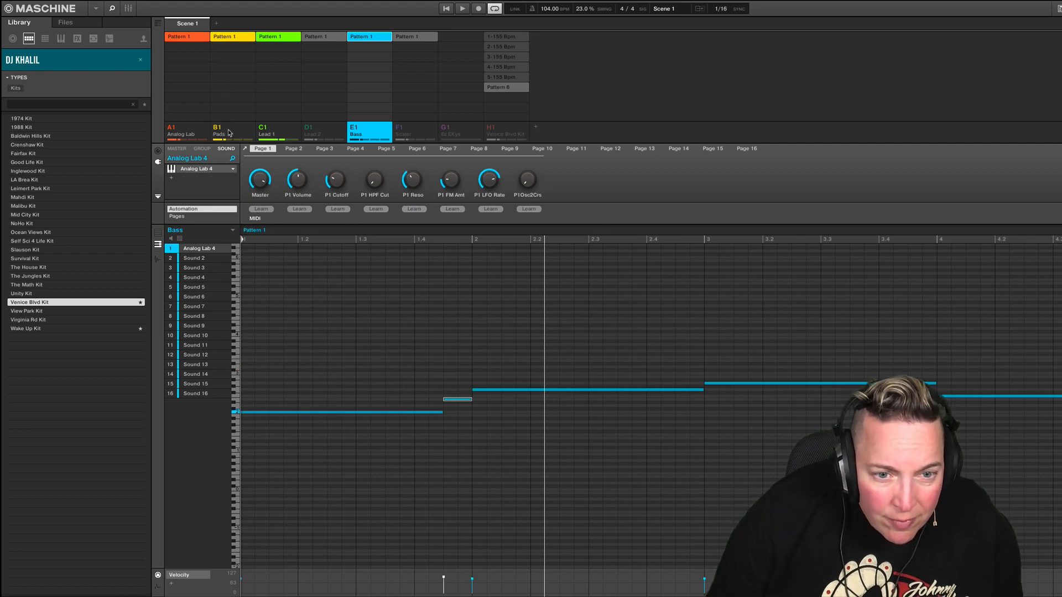
click(230, 134)
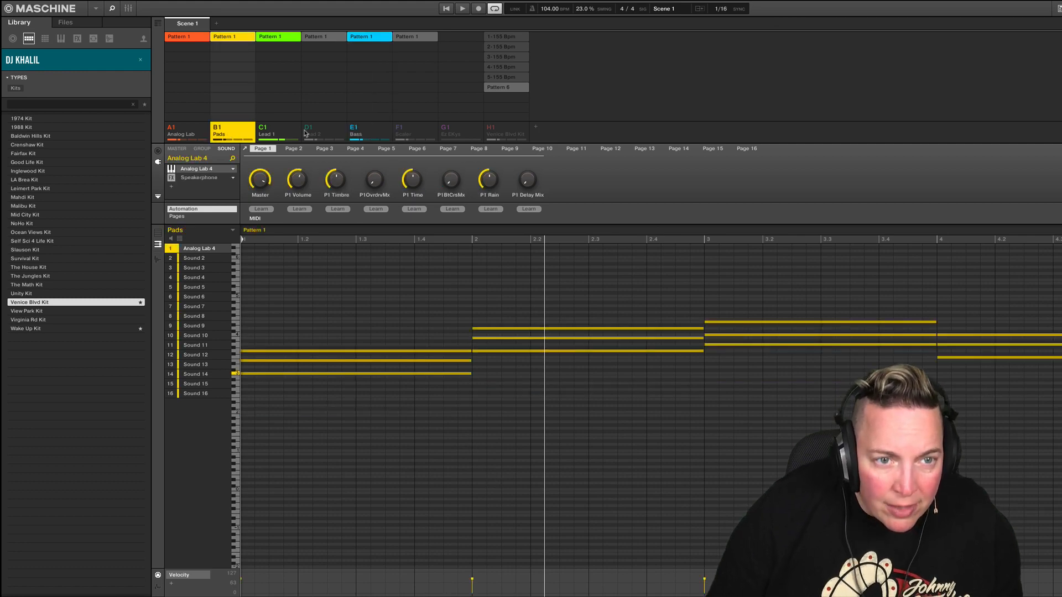
- Lengthen the first Bass note to the start of bar 2, and play the loop from the start with the Venice Blvd Kit unmuted
click(368, 132)
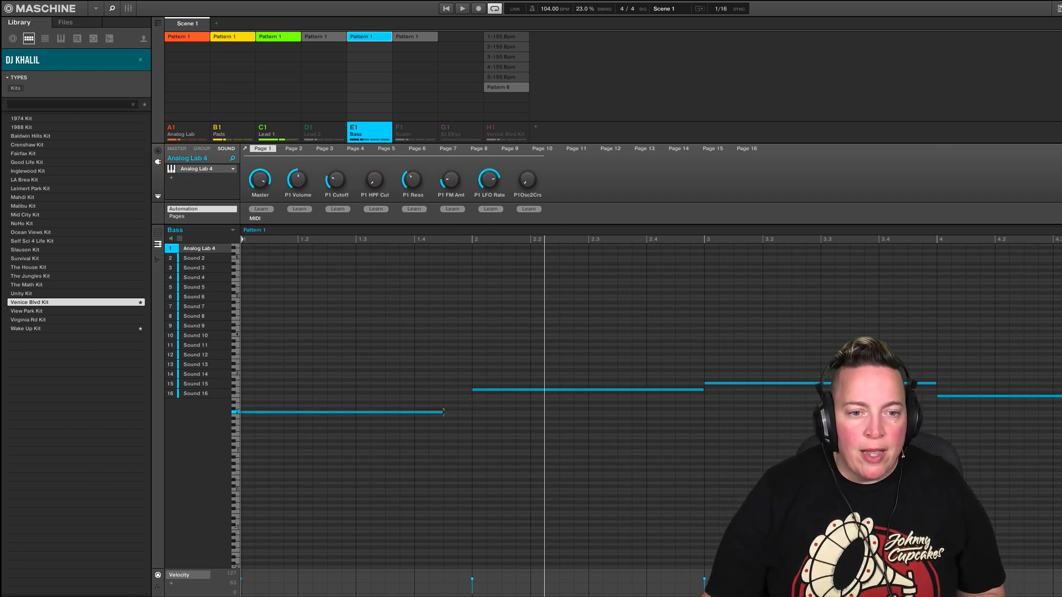
drag(443, 412, 472, 412)
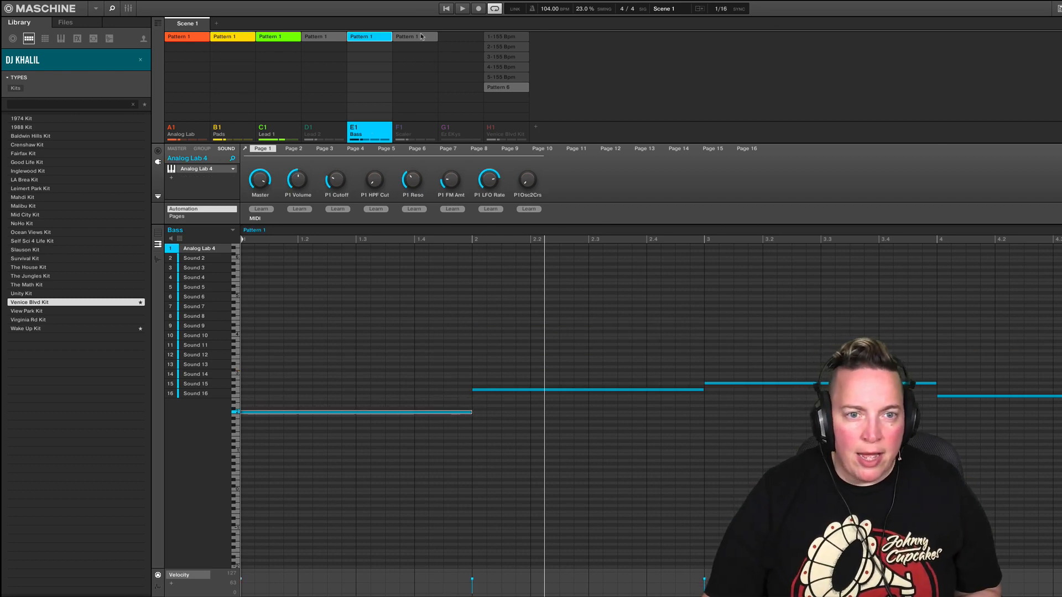
click(492, 134)
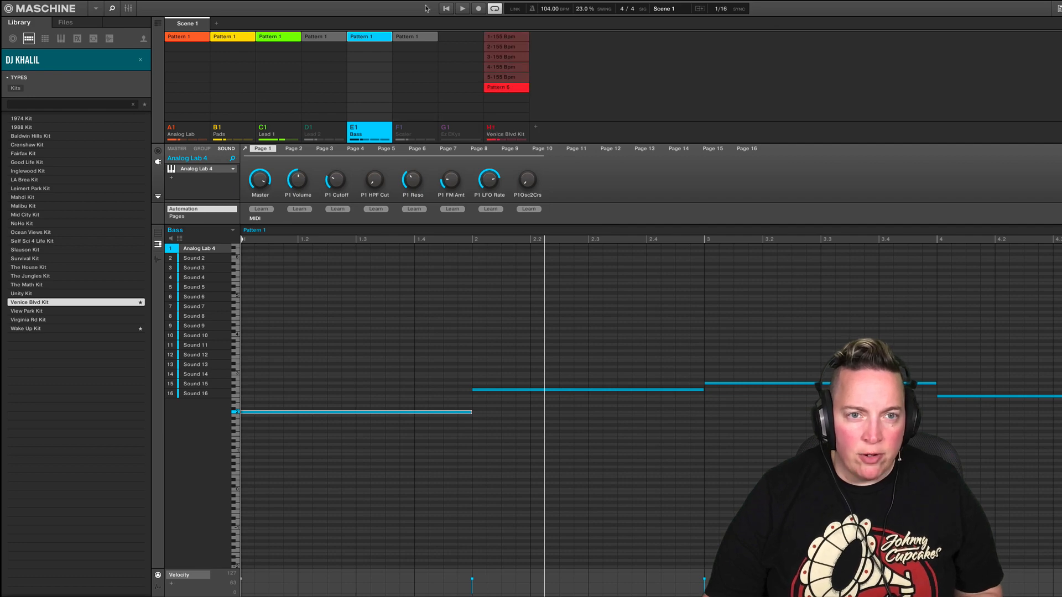
click(445, 9)
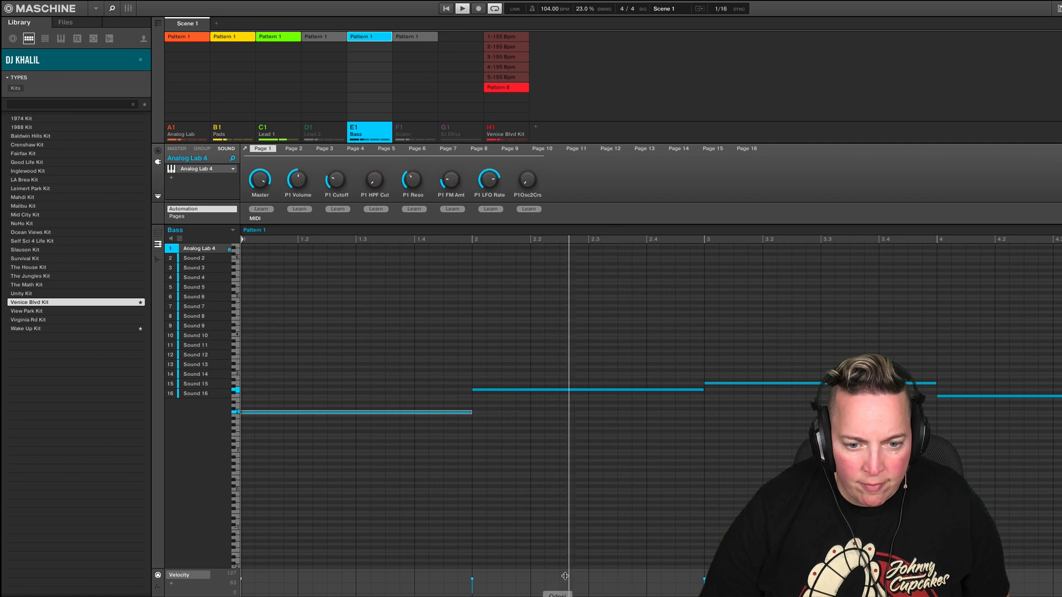
scroll(631, 450, down, 3)
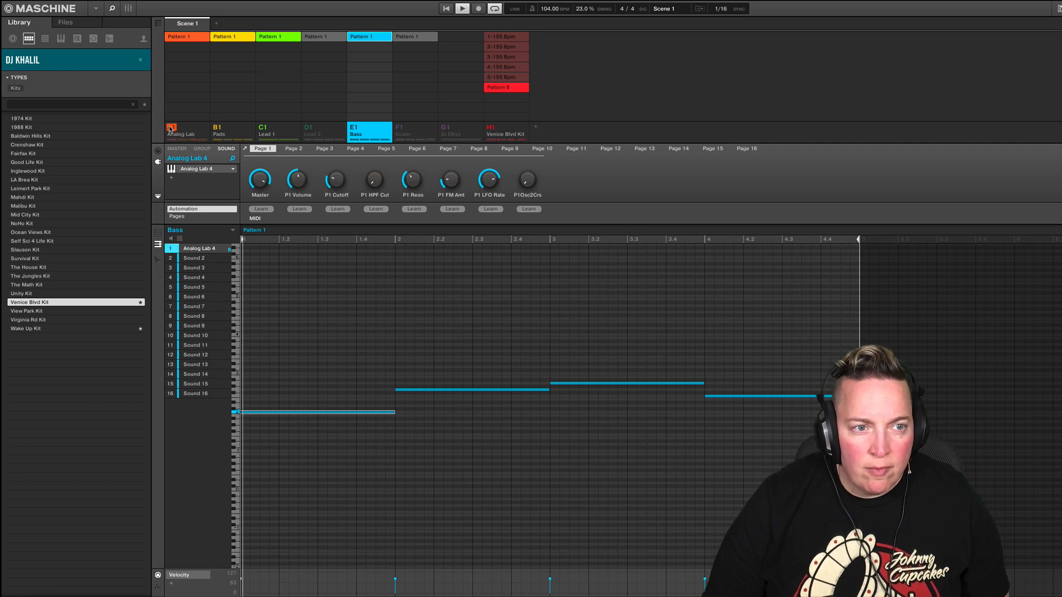
- Audition the loop by bringing in Analog Lab, Pads, Lead 1, briefly Lead 2, Bass and the Venice Blvd Kit, and stop playback
shift+click(171, 128)
shift+click(217, 127)
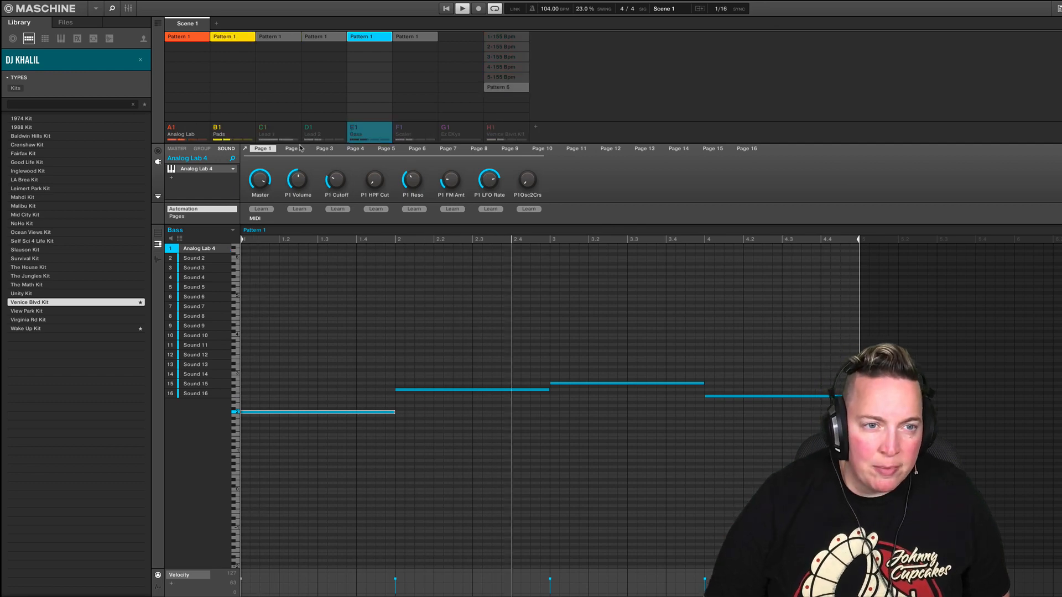
shift+click(258, 129)
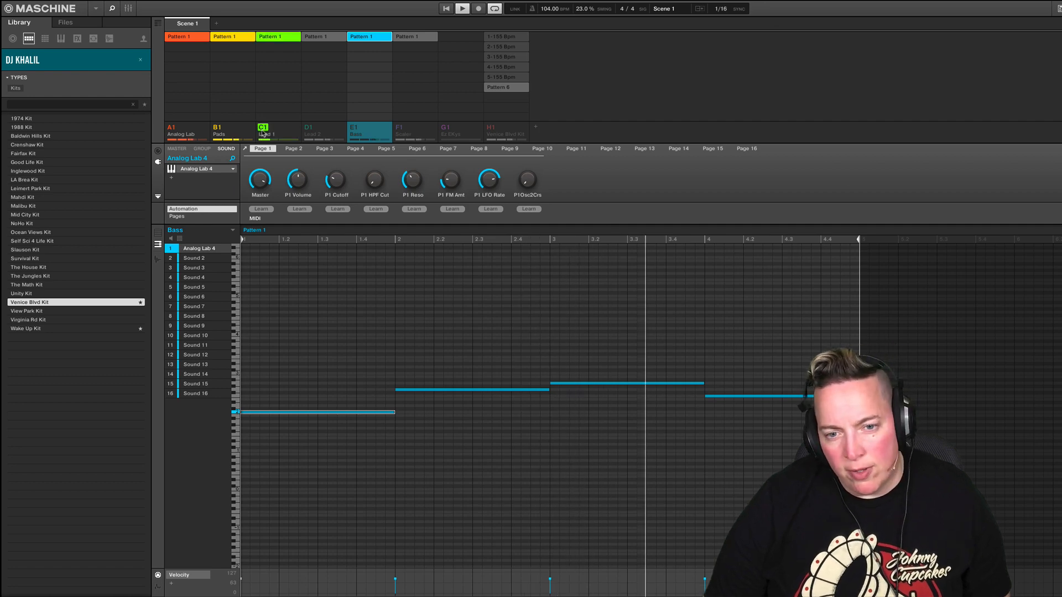
shift+click(312, 131)
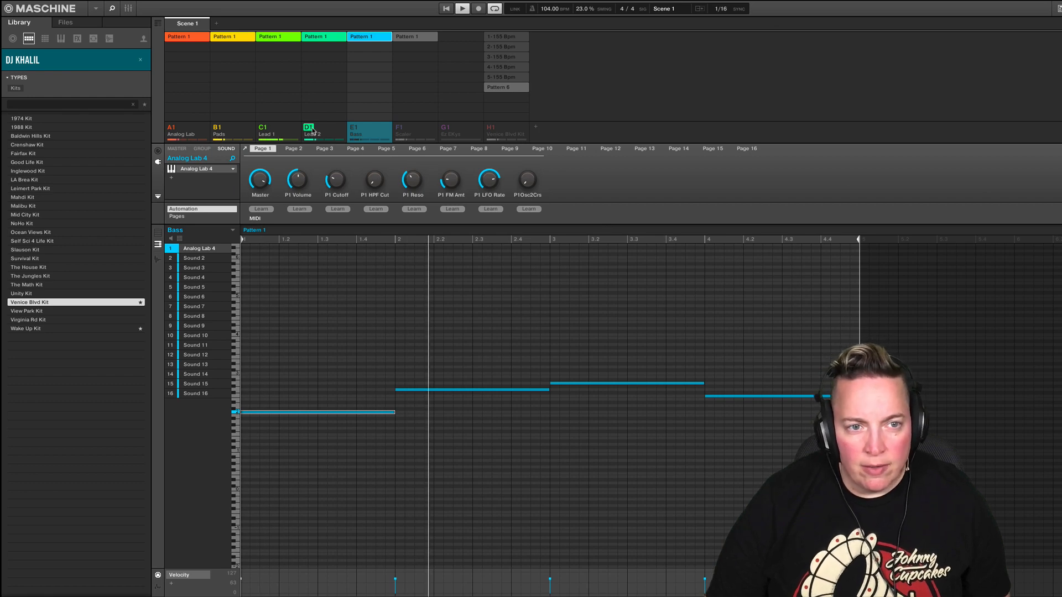
click(310, 130)
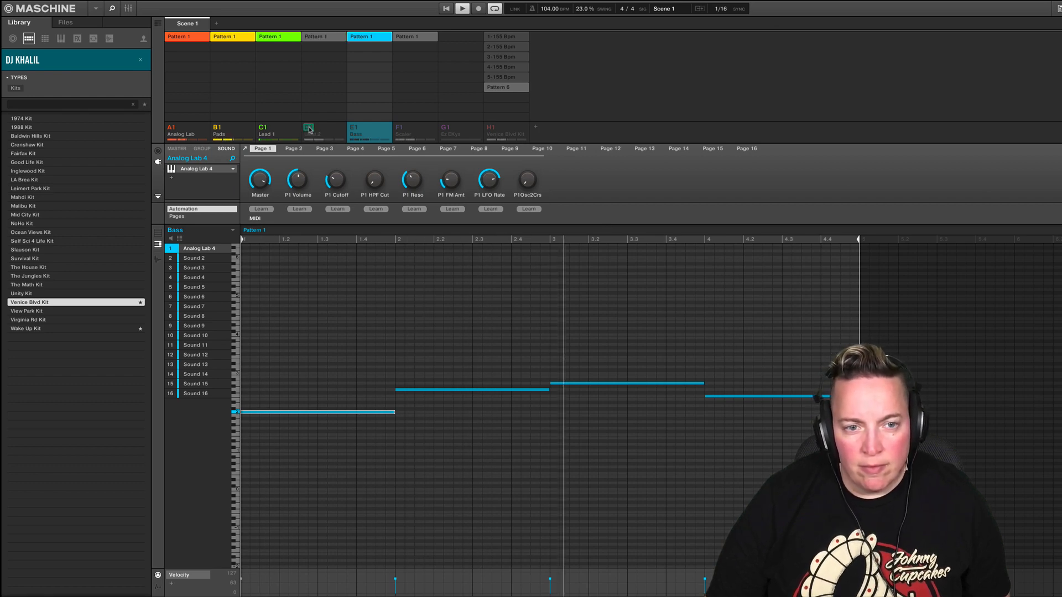
click(356, 128)
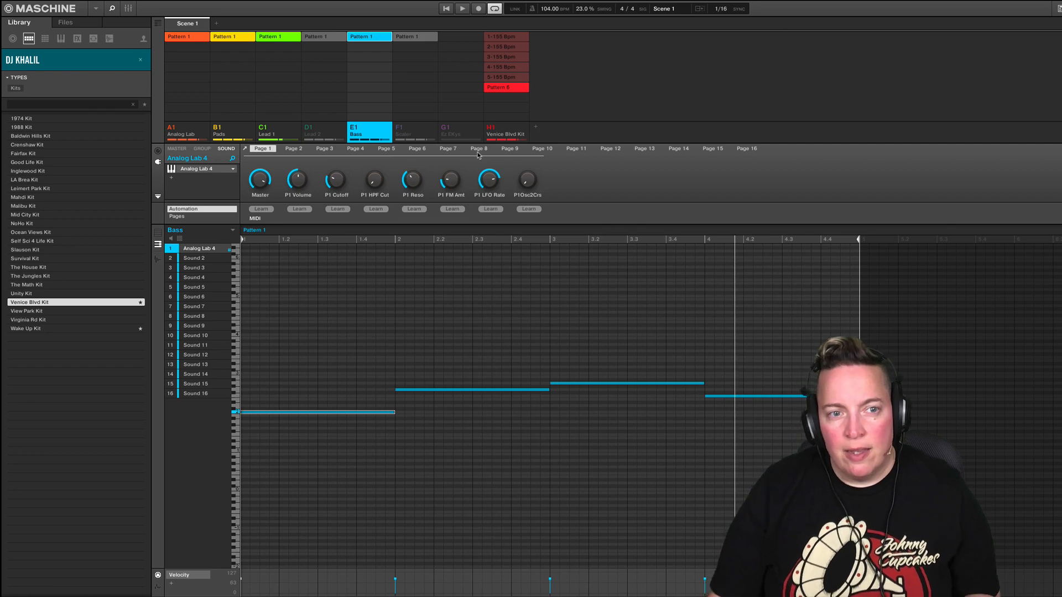
key(space)
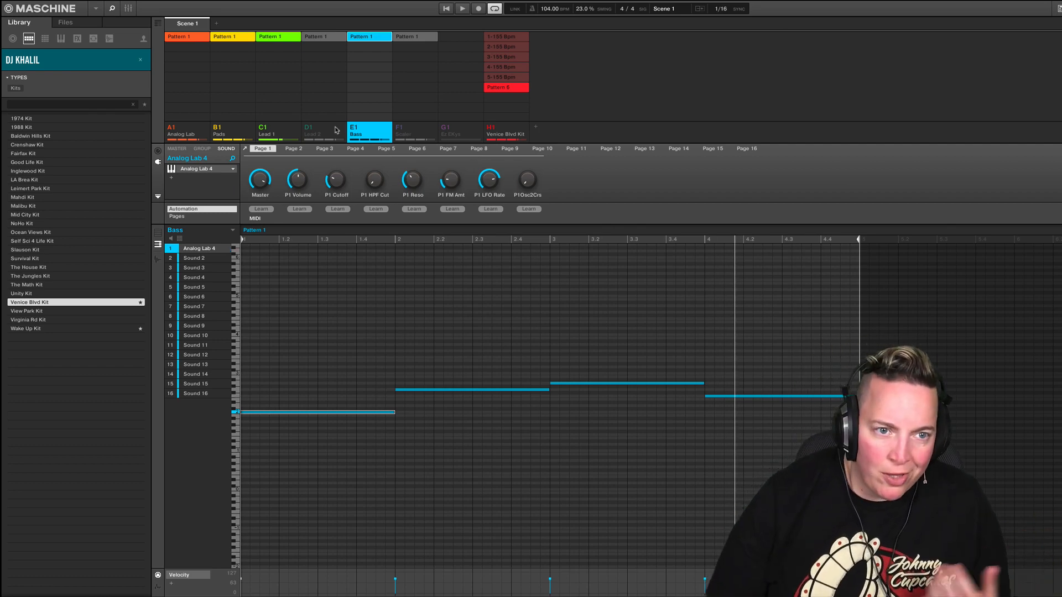
- Unmute and solo the Lead 2 group, and play its pattern from the start
click(311, 130)
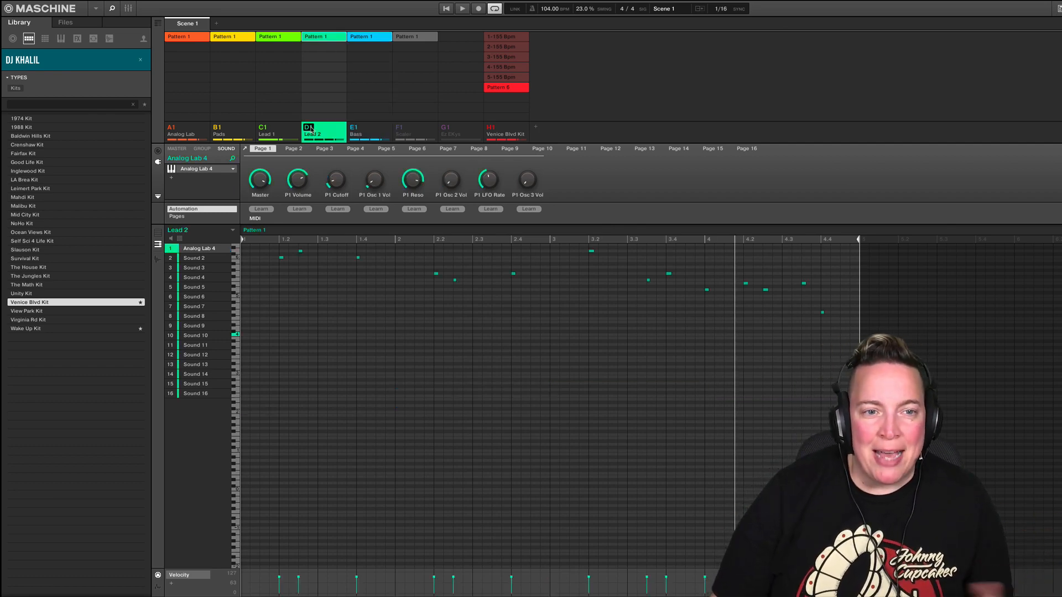
right_click(311, 128)
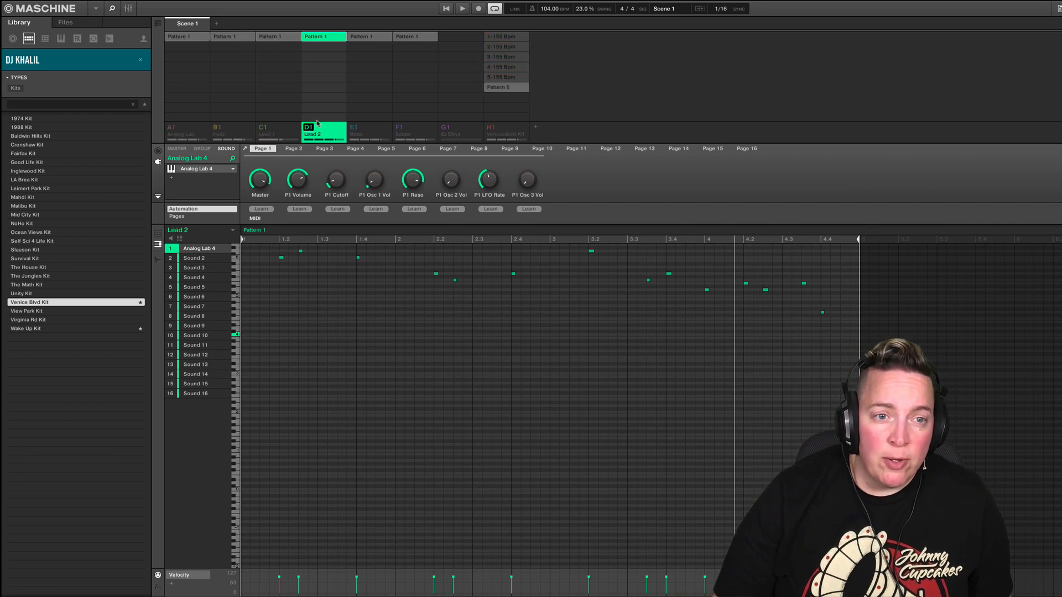
click(445, 9)
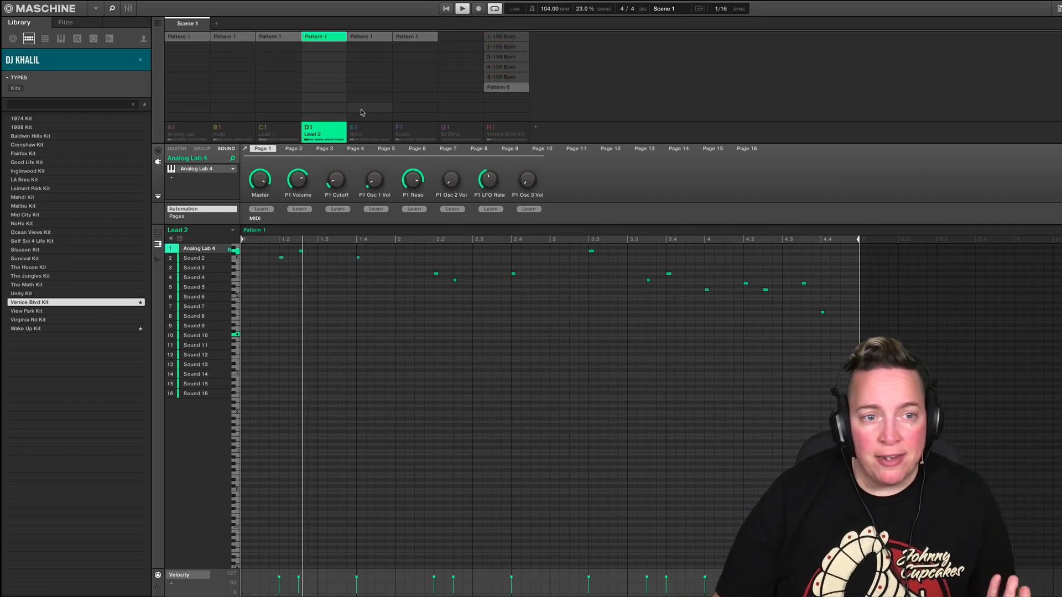
- Try the ValhallaVintageVerb_x64 (VST) reverb on the Lead 2 sound and undo its insertion
click(218, 169)
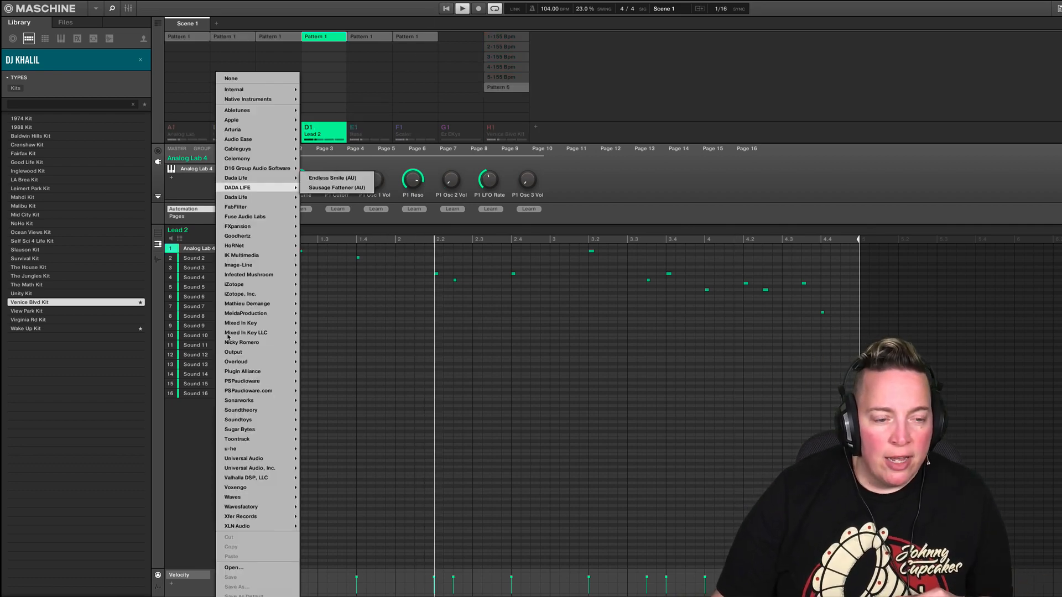
mouse_move(257, 478)
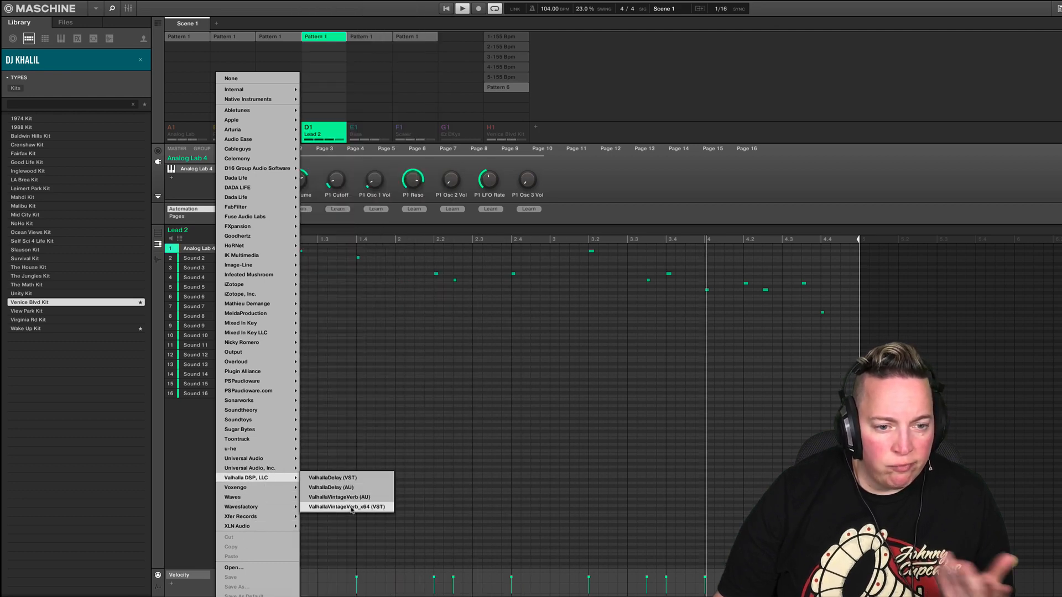
click(349, 508)
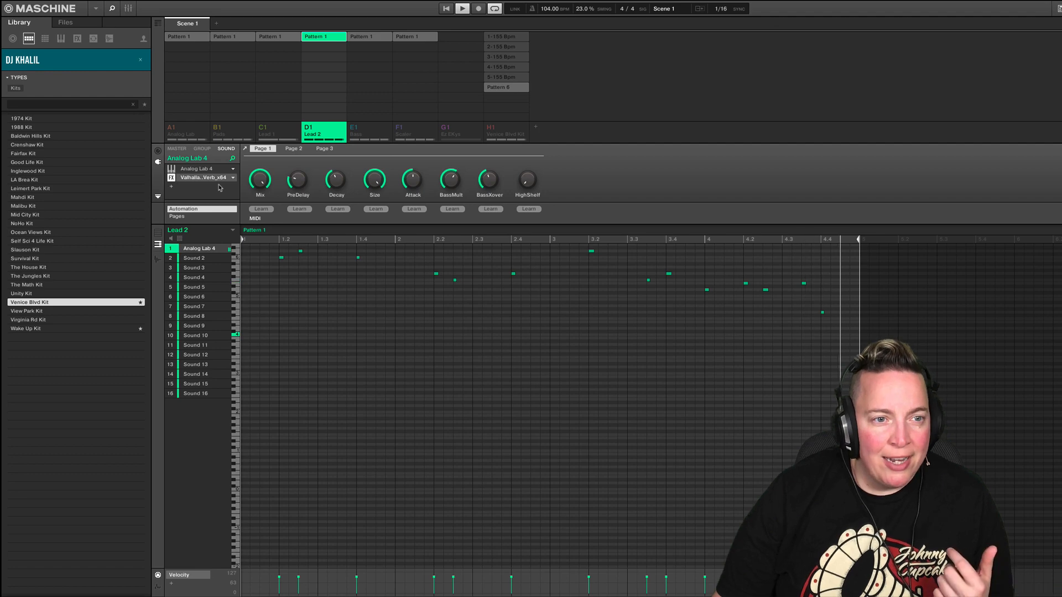
key(super+z)
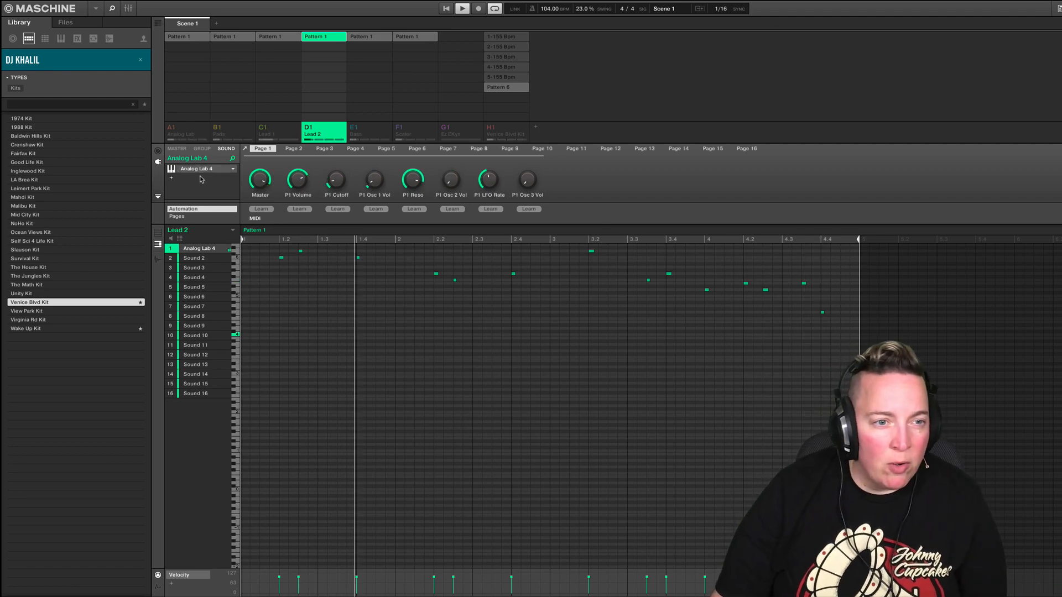
- Insert the u-he Satin tape effect after Analog Lab 4 on the Lead 2 sound and open its editor
click(202, 178)
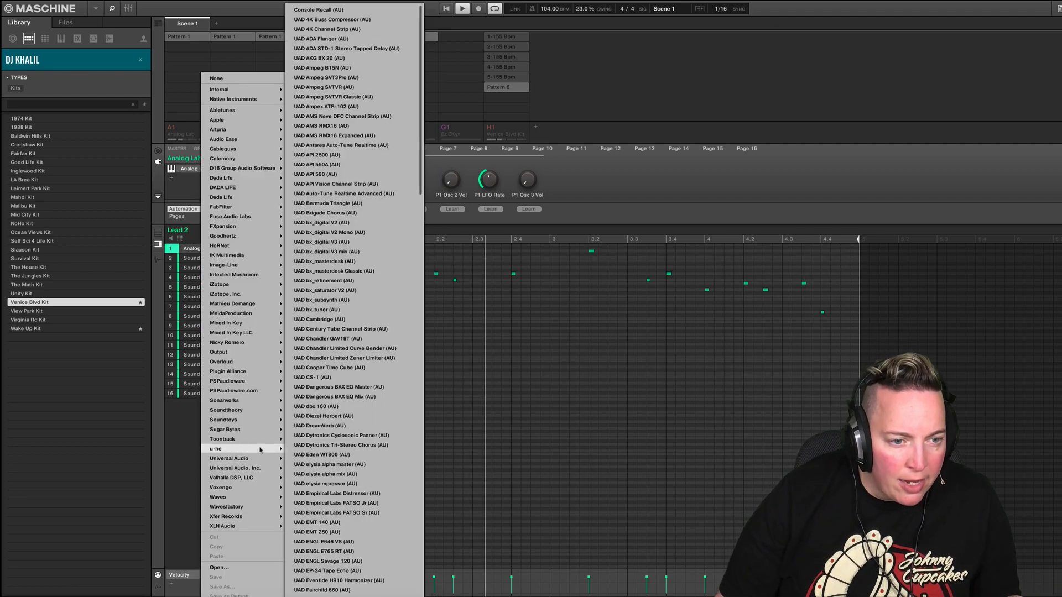
mouse_move(281, 451)
click(308, 487)
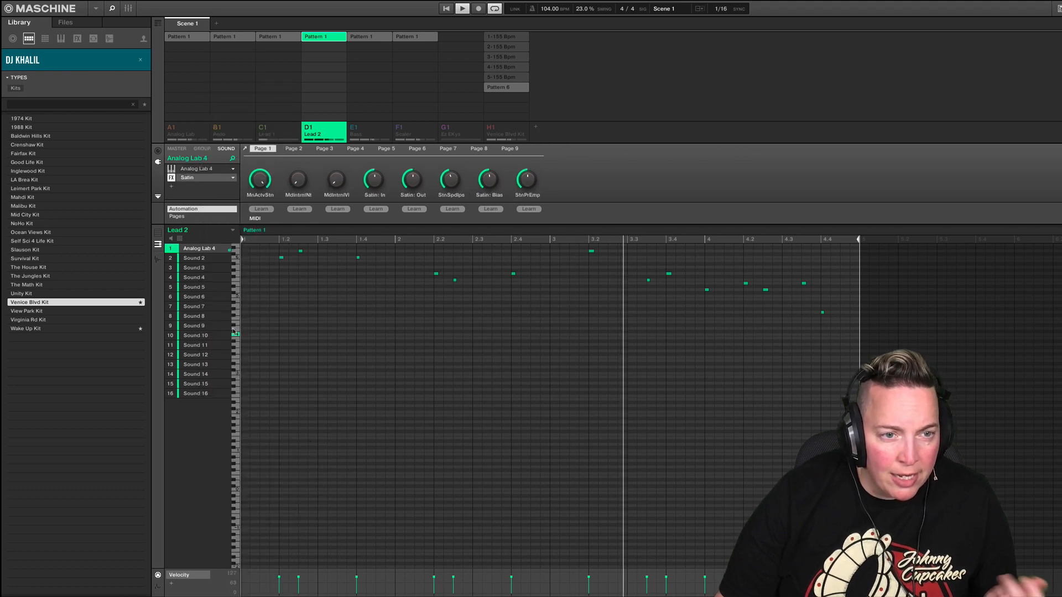
double_click(192, 181)
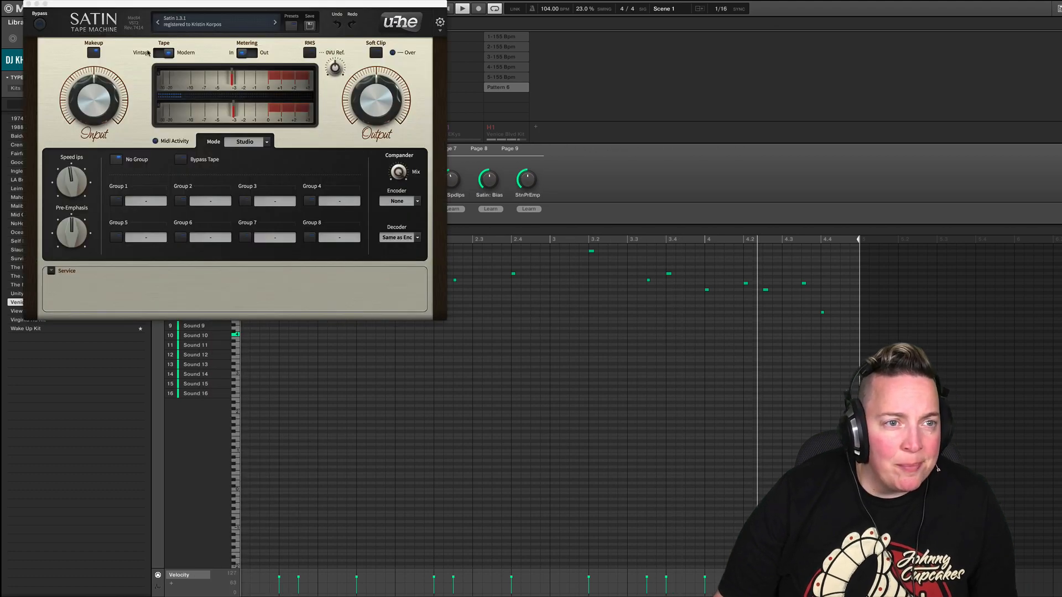
- Load Satin's Delay Mode preset BS Ambient Blur and compare Lead 2 with the effect bypassed and active
click(231, 29)
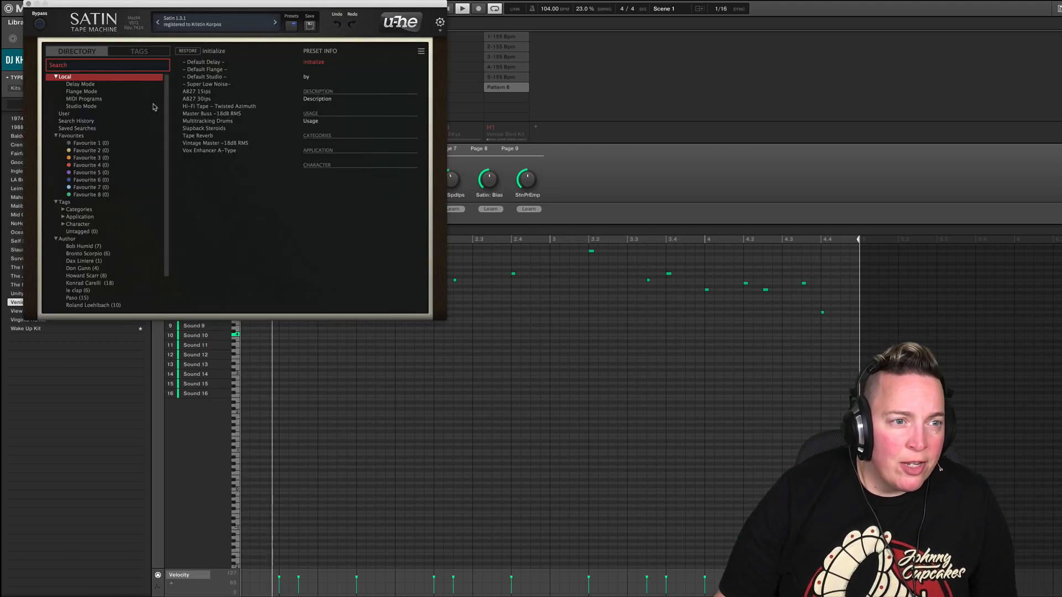
click(74, 85)
click(222, 76)
click(222, 71)
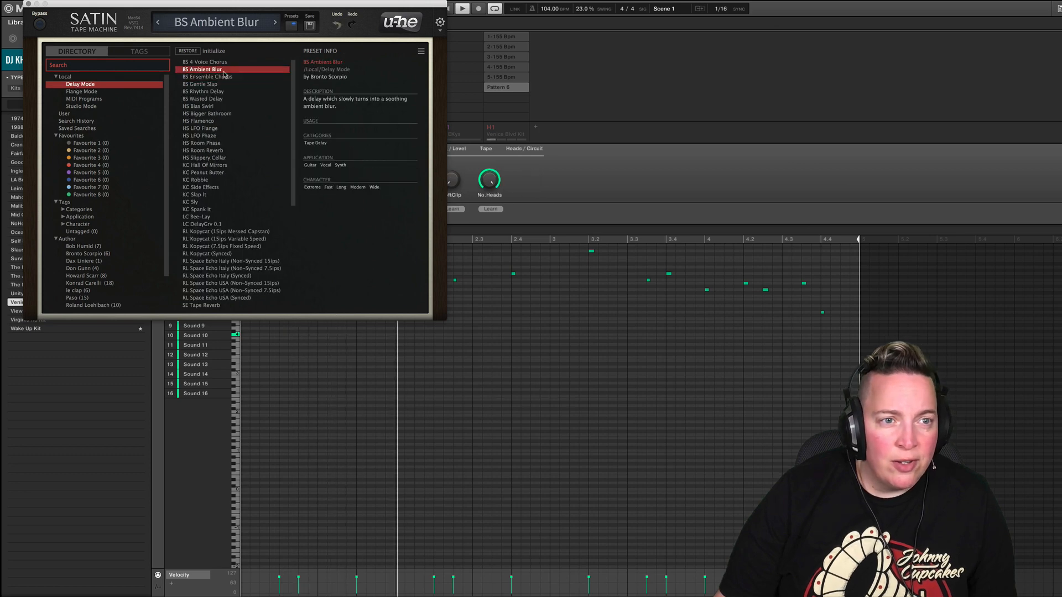
drag(246, 4, 581, 202)
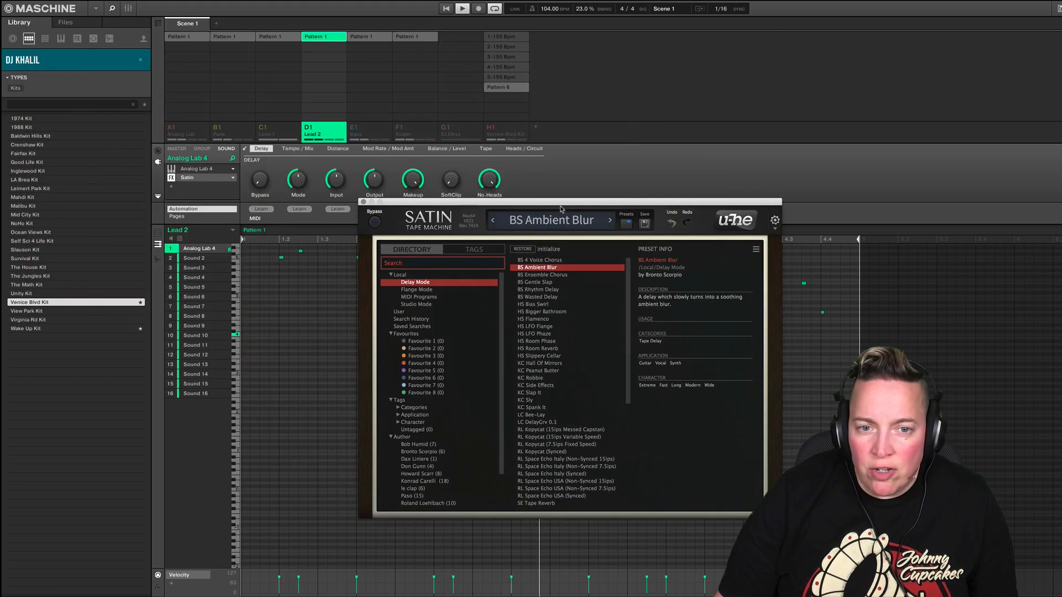
click(171, 178)
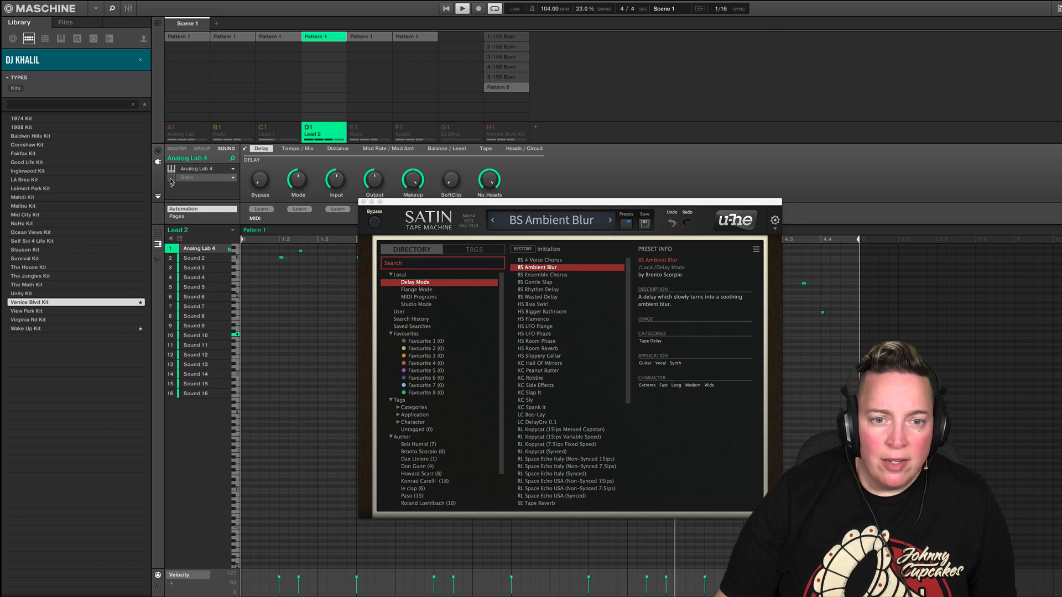
click(171, 178)
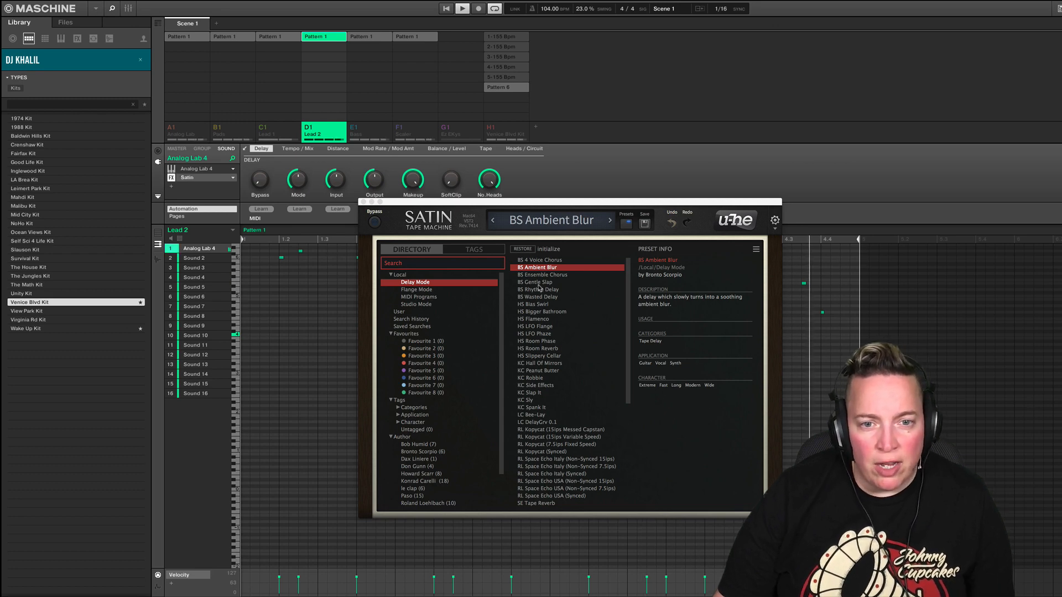
- Close the Satin editor, stop playback and remove Satin from the Lead 2 sound
click(364, 202)
key(space)
key(Delete)
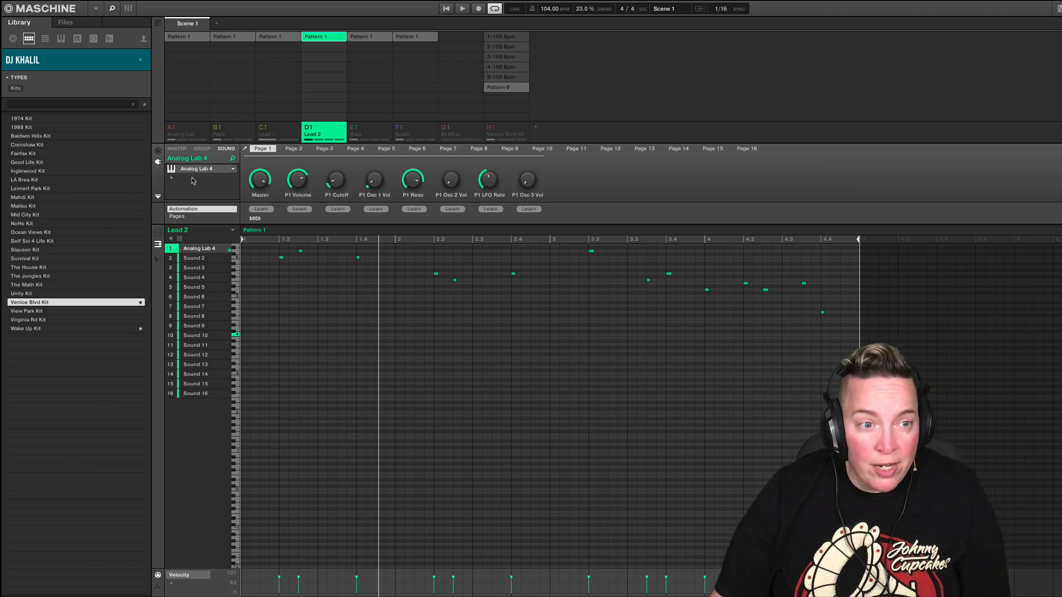
- Insert the u-he ColourCopy (VST) delay on the Lead 2 sound, play from the start and open the plug-in's editor
right_click(195, 178)
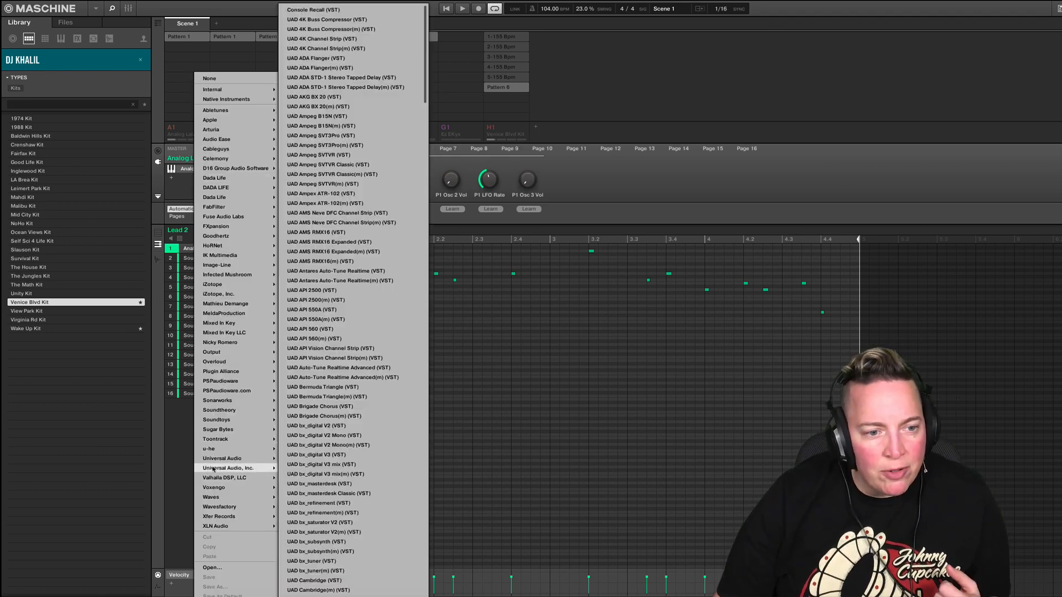
mouse_move(251, 452)
click(320, 459)
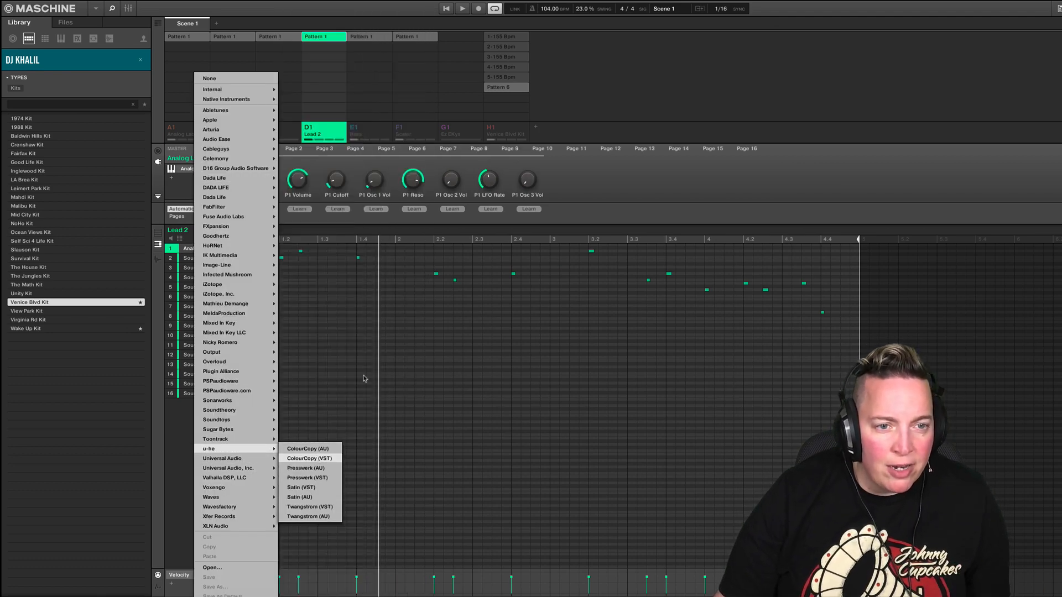
click(446, 8)
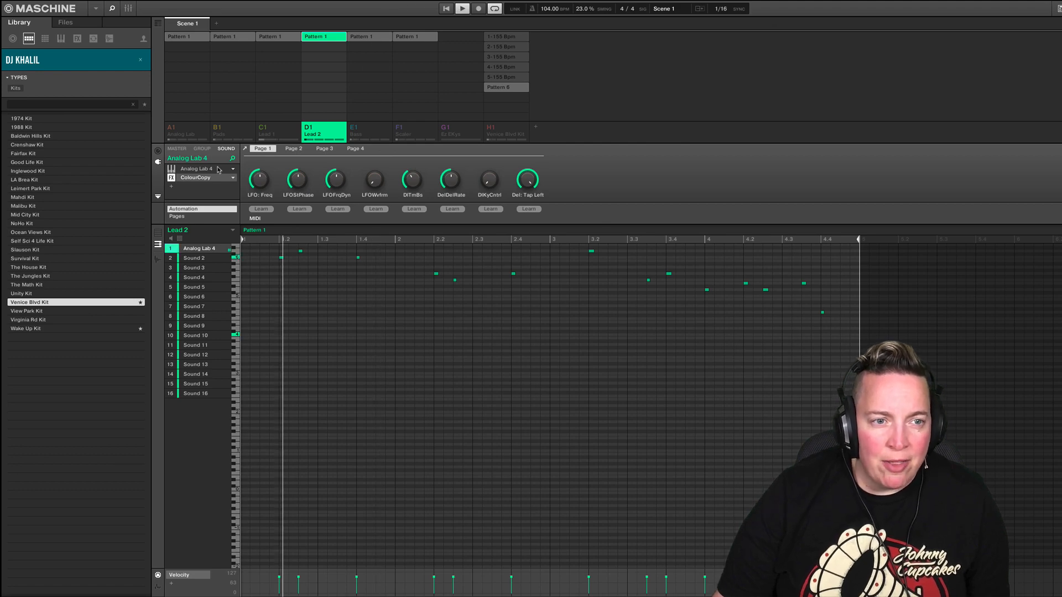
click(204, 179)
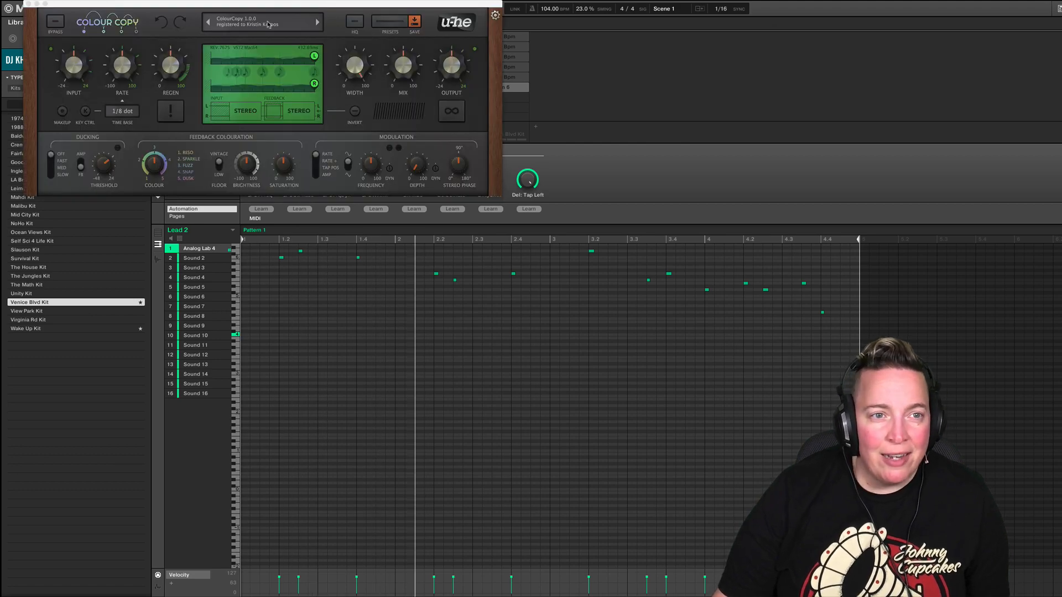
- Load the Pancaked preset in ColourCopy and move its window clear of the group controls
click(266, 24)
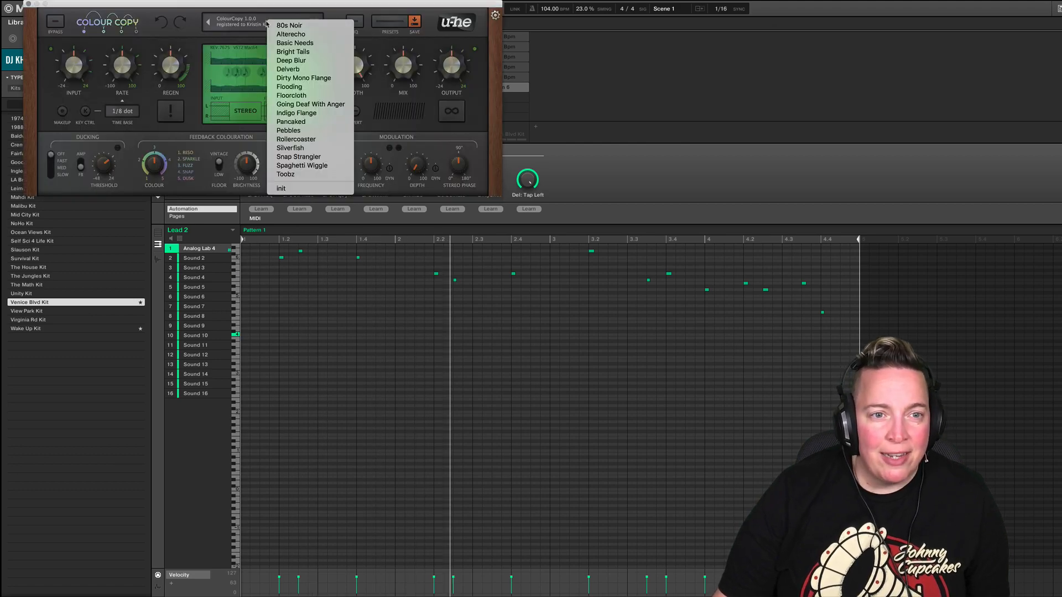
click(291, 121)
drag(314, 3, 572, 292)
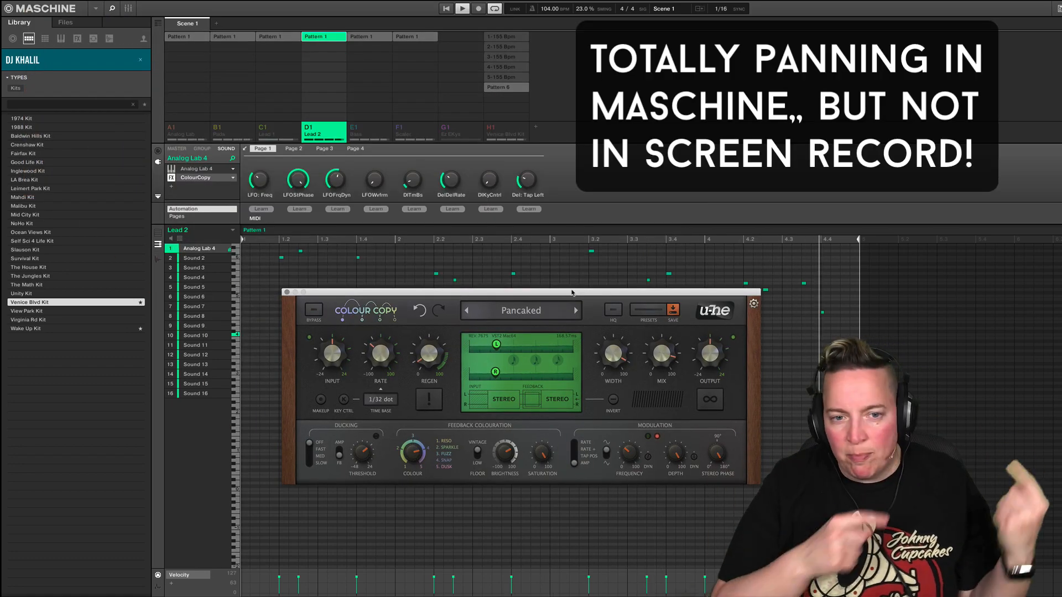
- Bring Lead 1, Pads, Analog Lab, Bass and the Venice Blvd Kit back in one by one, and show the kit's pattern
click(262, 129)
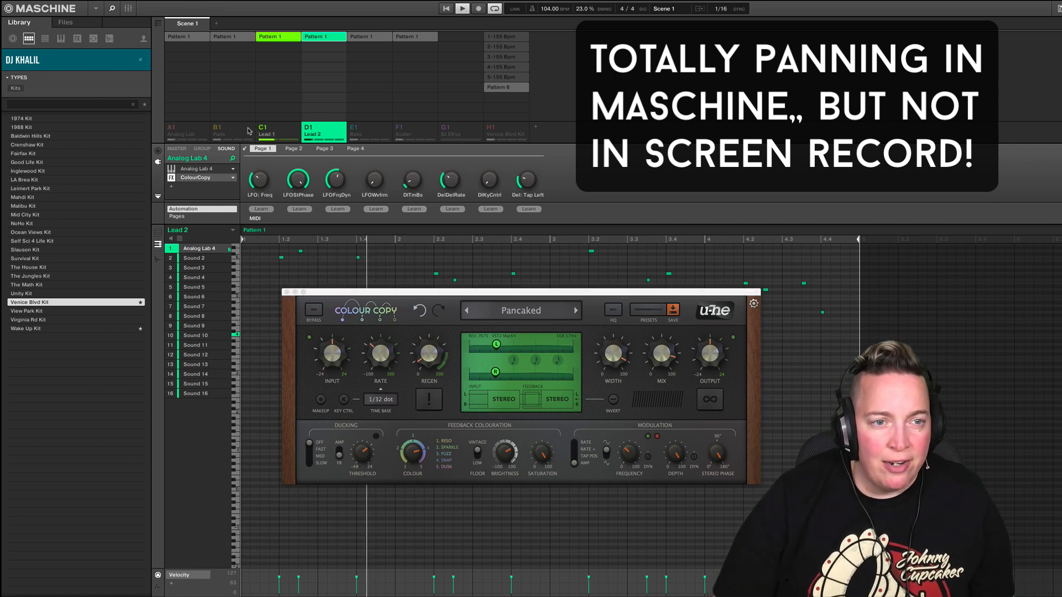
click(217, 128)
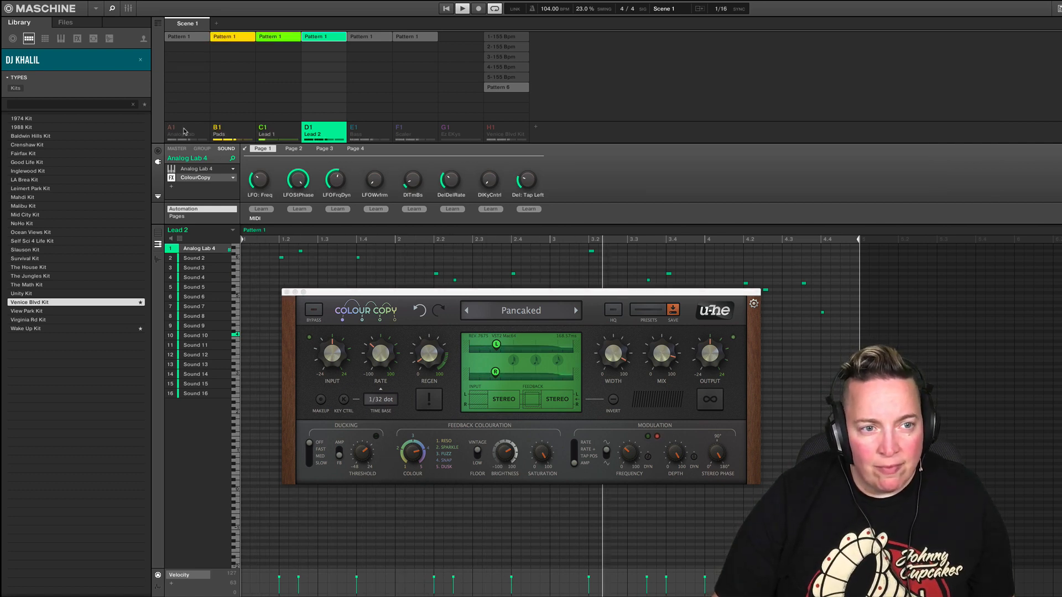
click(171, 130)
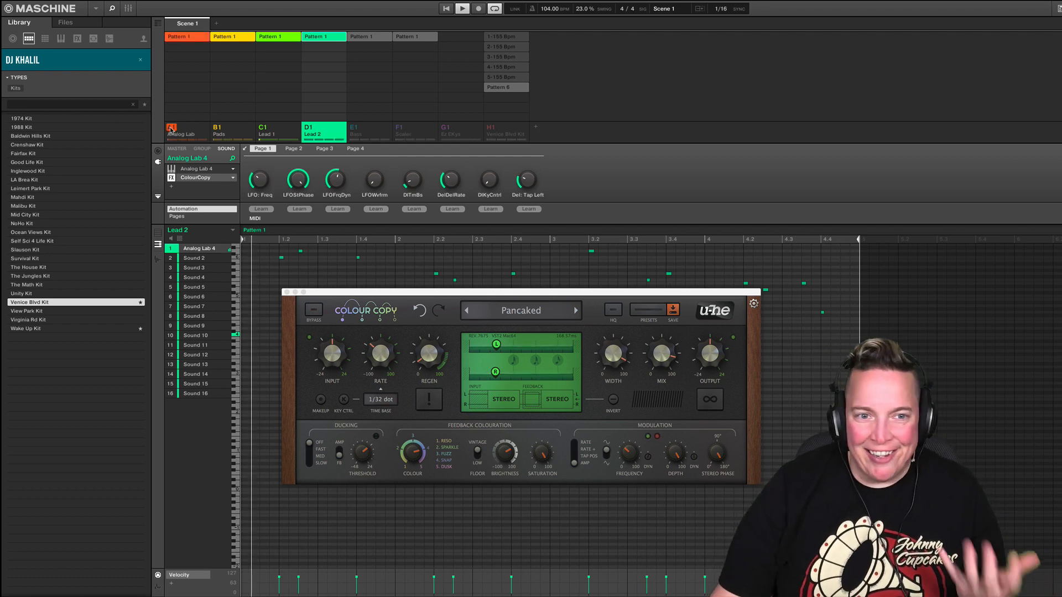
click(354, 129)
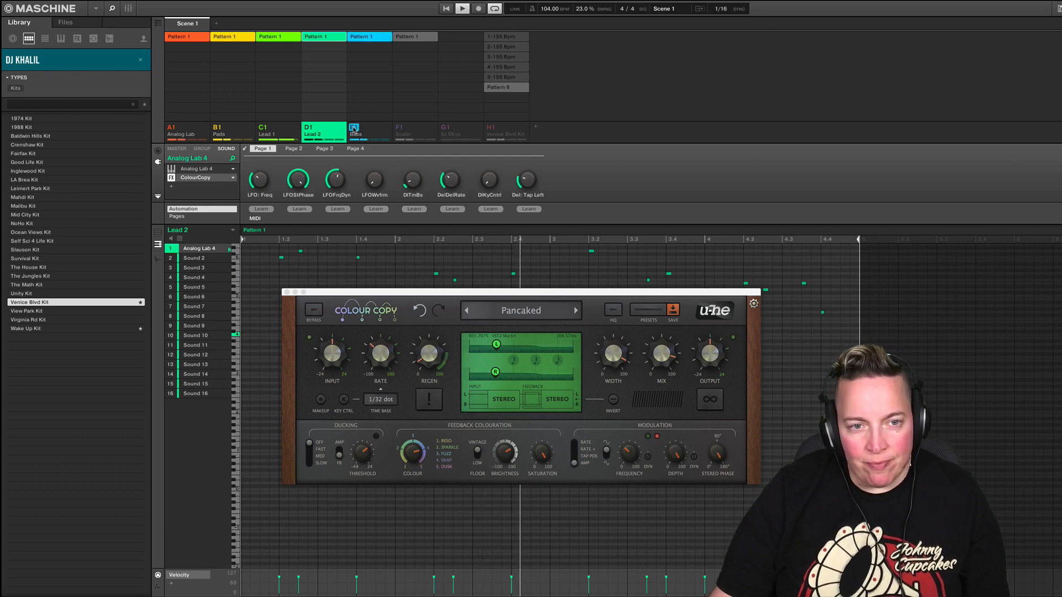
click(491, 129)
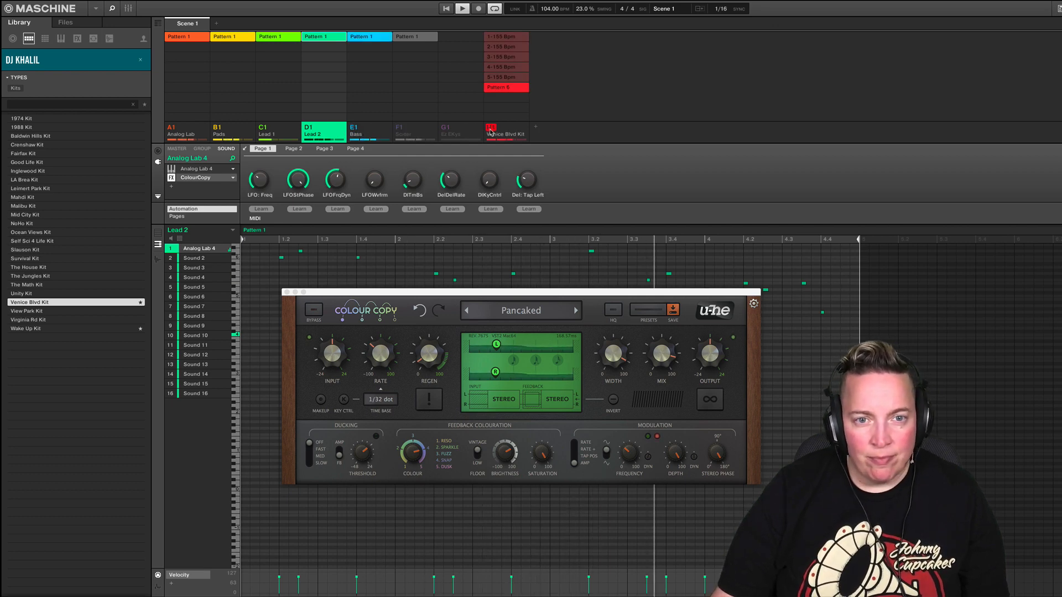
click(505, 131)
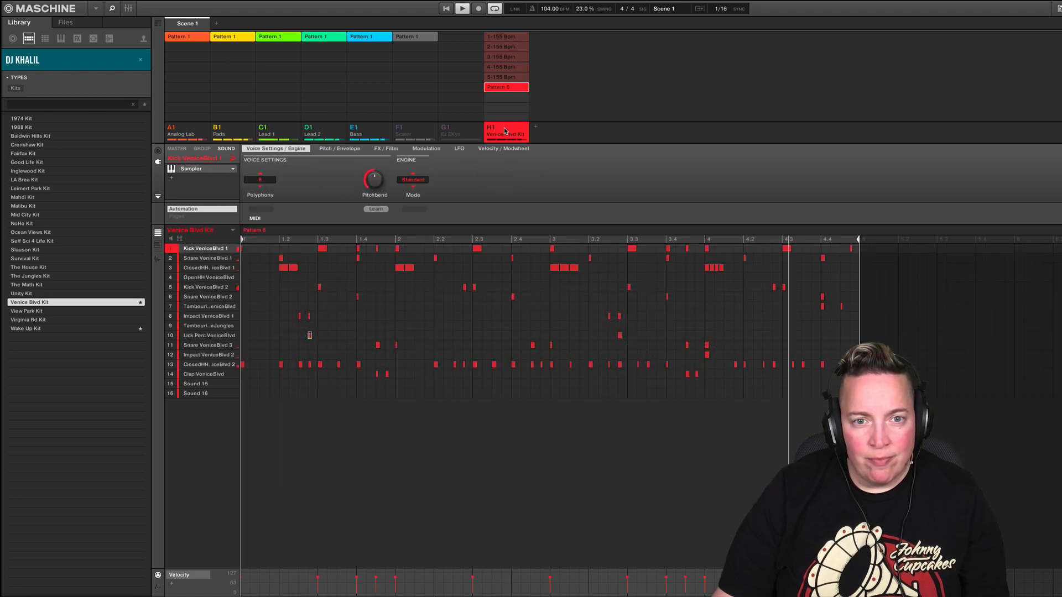